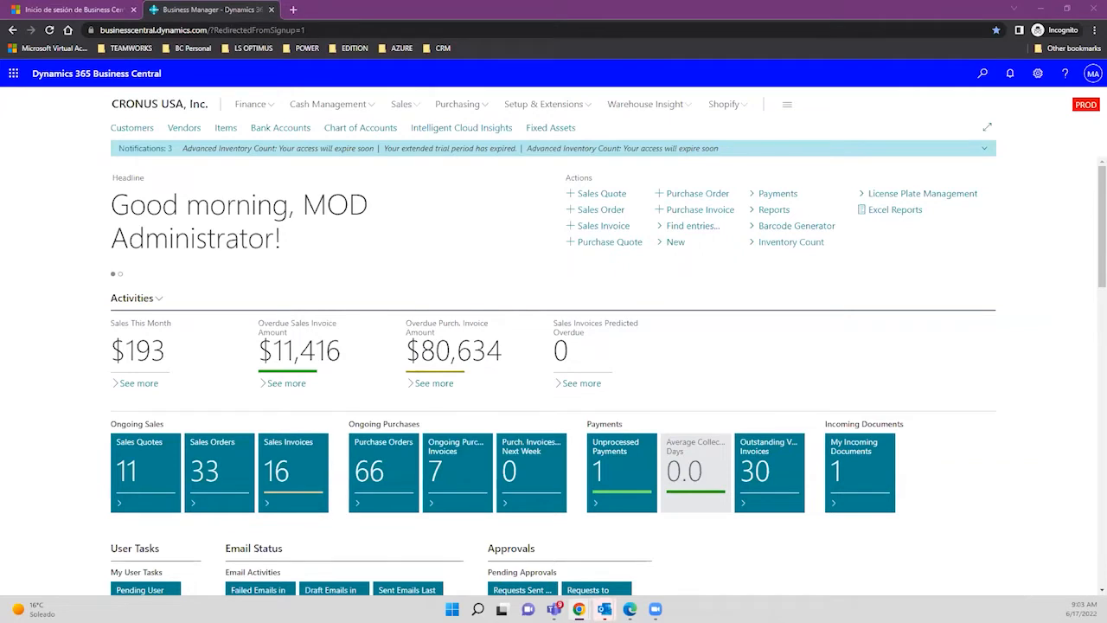
Search for "requisition" and open the Requisition Worksheets page.
click(982, 75)
text(requisition )
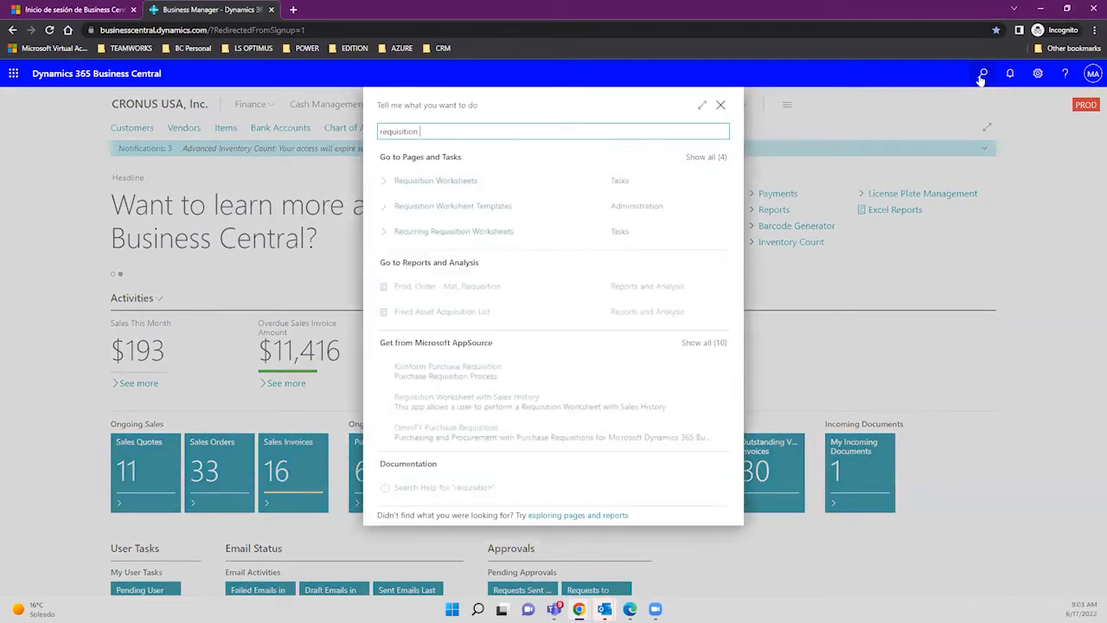
text(re)
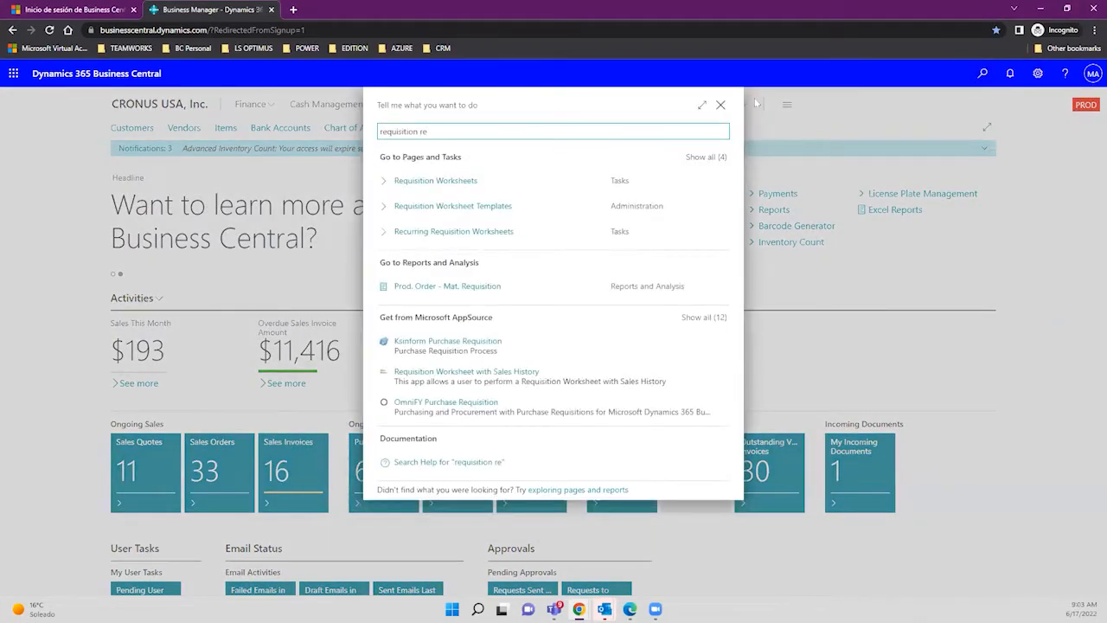
click(427, 180)
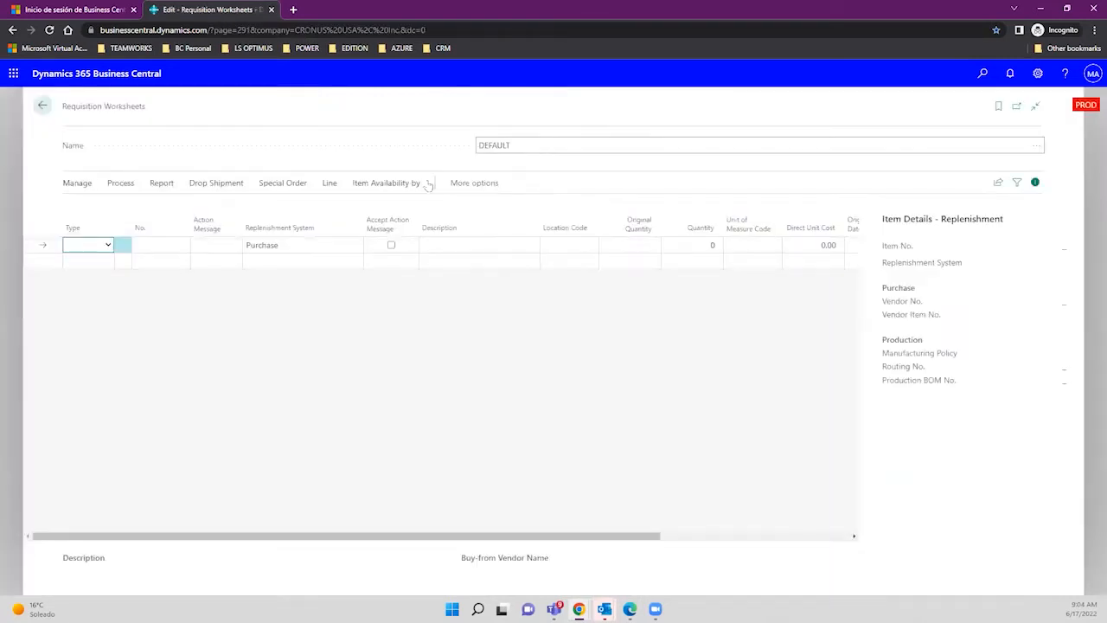
drag(63, 106, 158, 126)
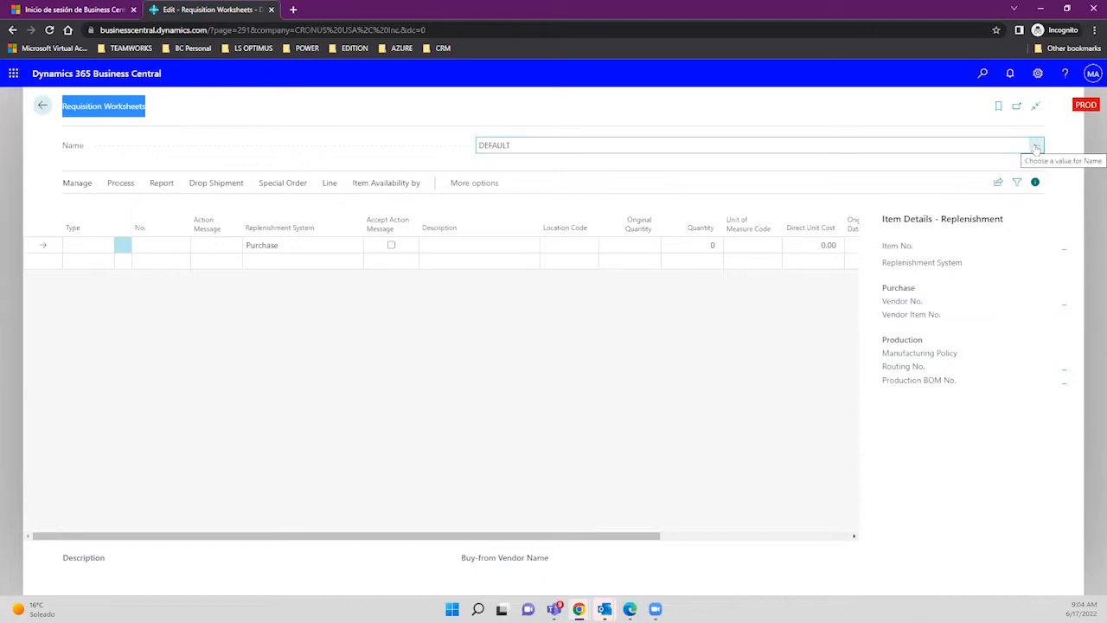
Reopen the Requisition Worksheets page through the search and display the list of available worksheet names.
click(983, 75)
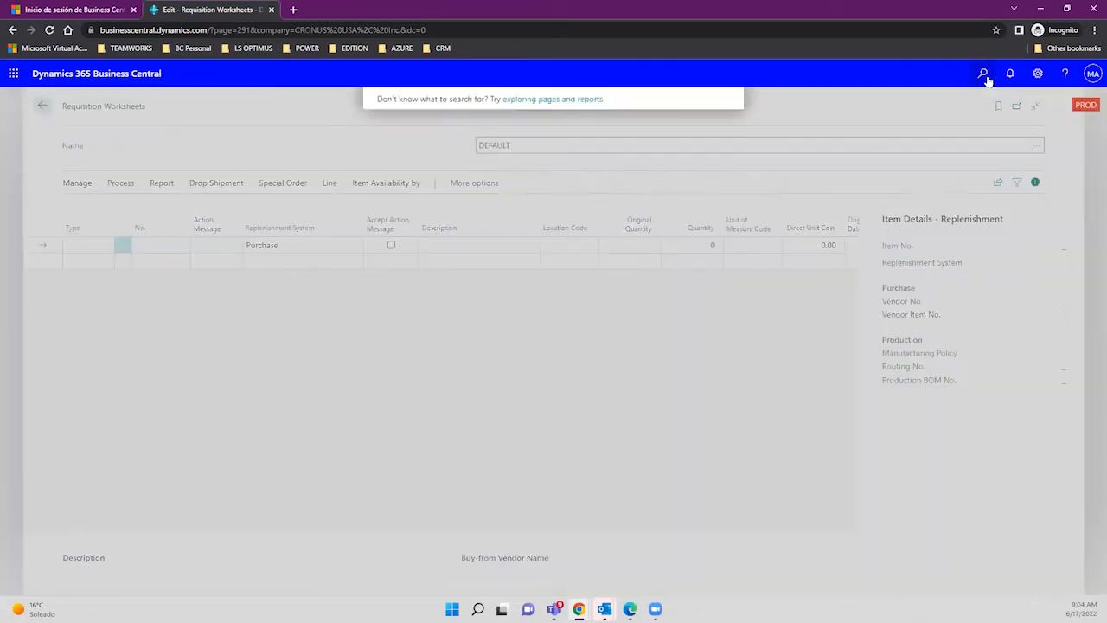
text(reqi)
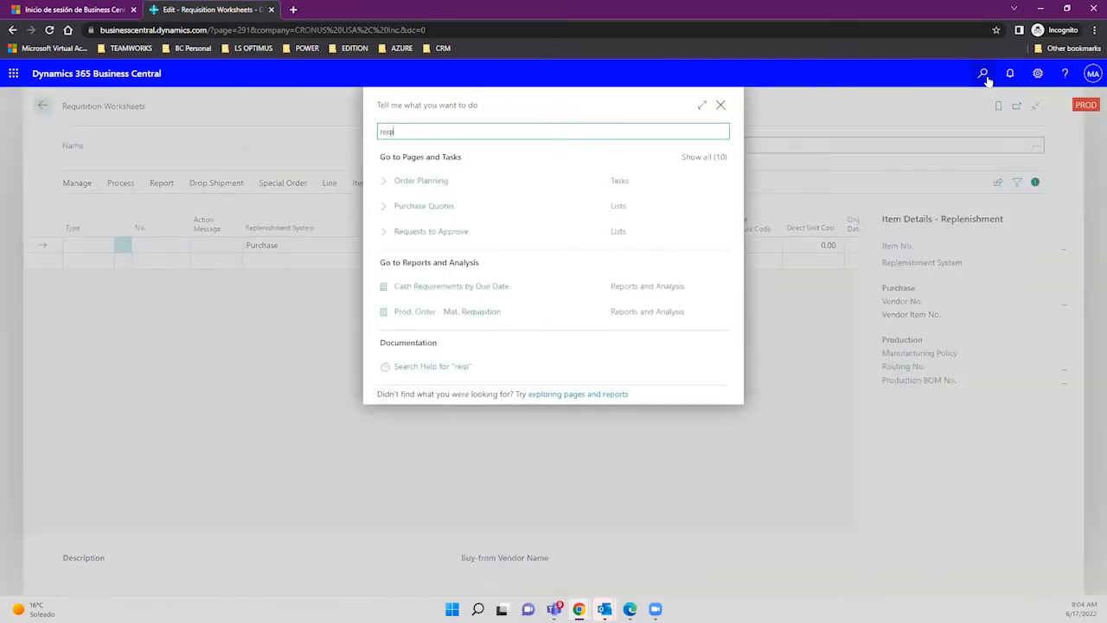
key(BackSpace)
text(uisiiton )
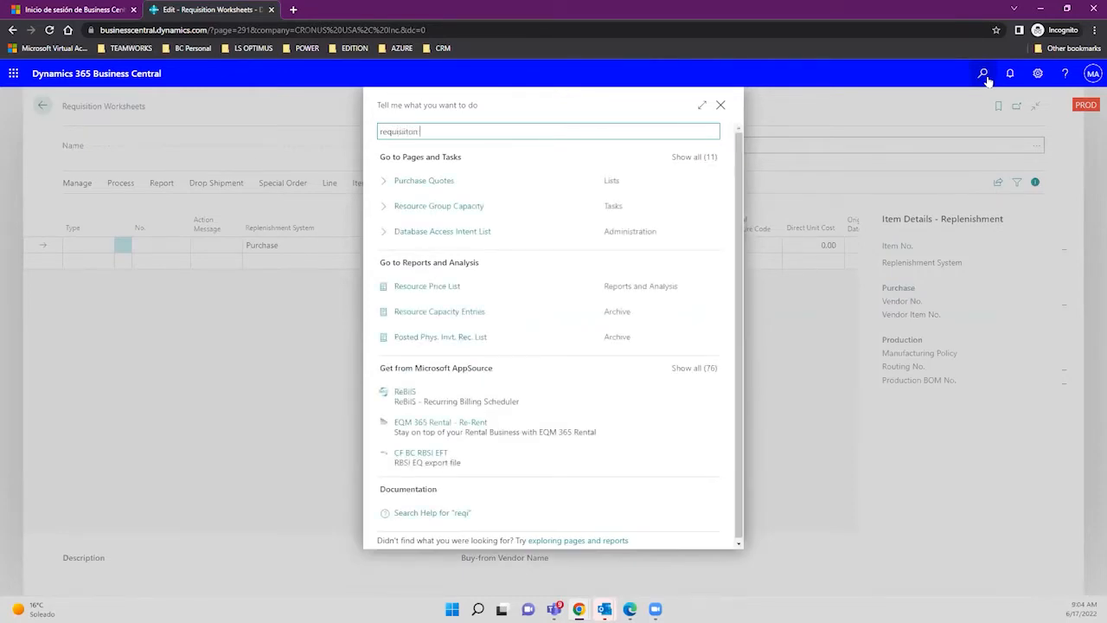
text(workshe)
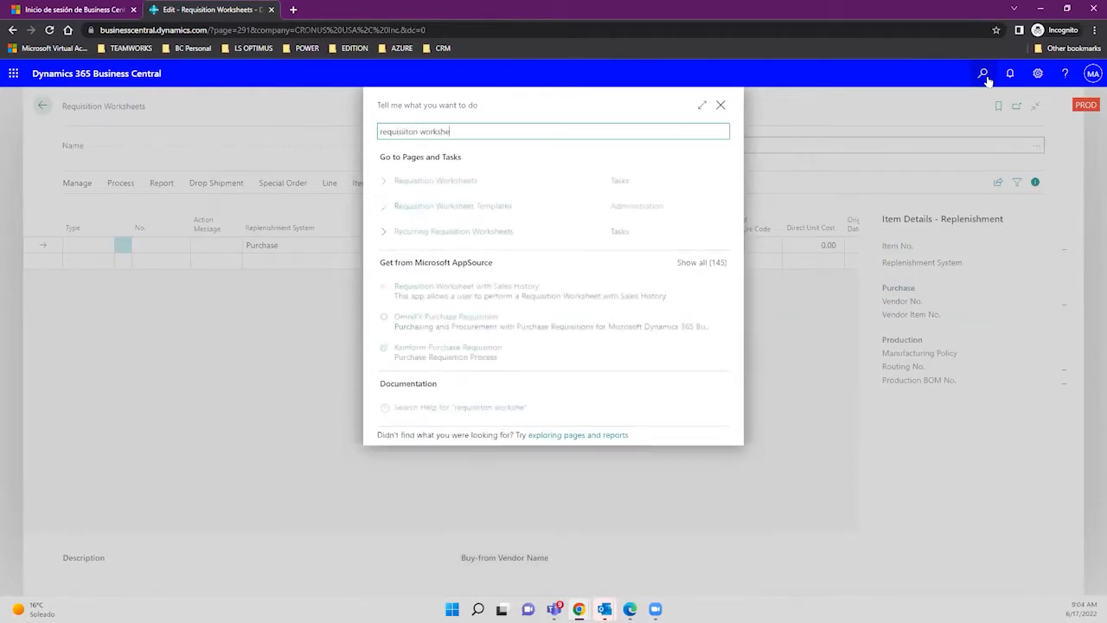
click(452, 187)
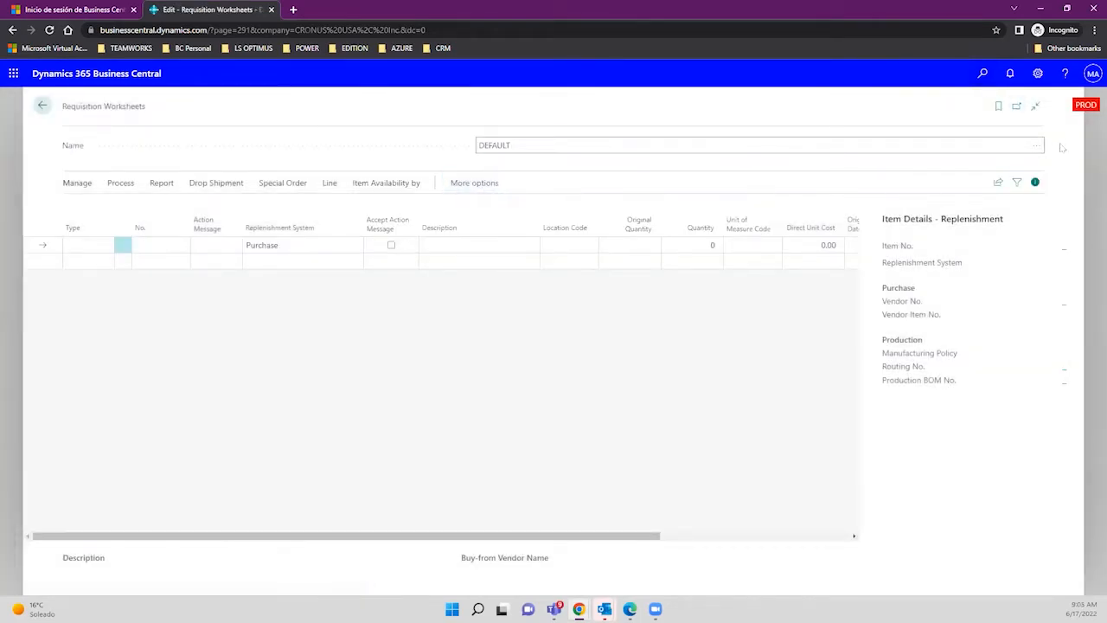
click(1042, 145)
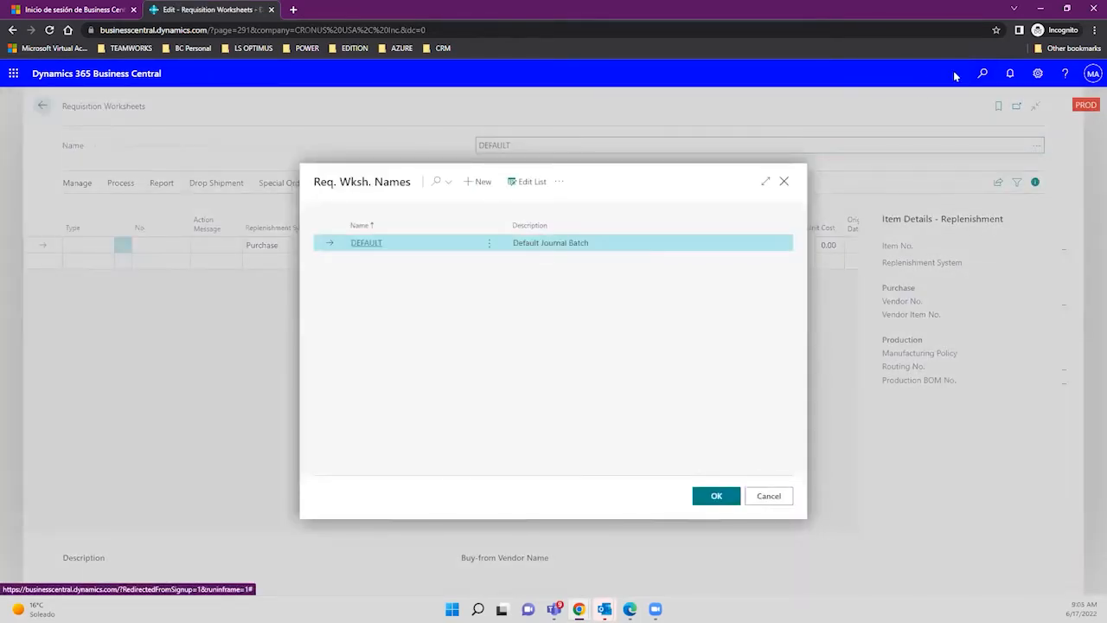
Open the Requisition Worksheet Templates page, expand it to full width and look over the PLANNING and REQ templates.
click(981, 76)
text(requi)
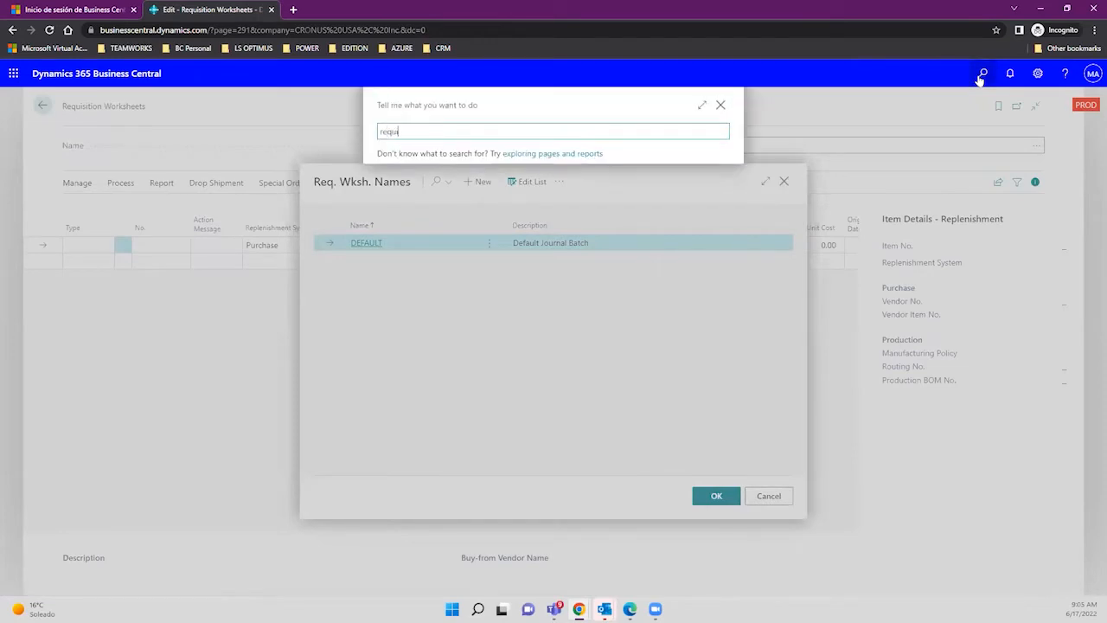
text(sition worksheet templa)
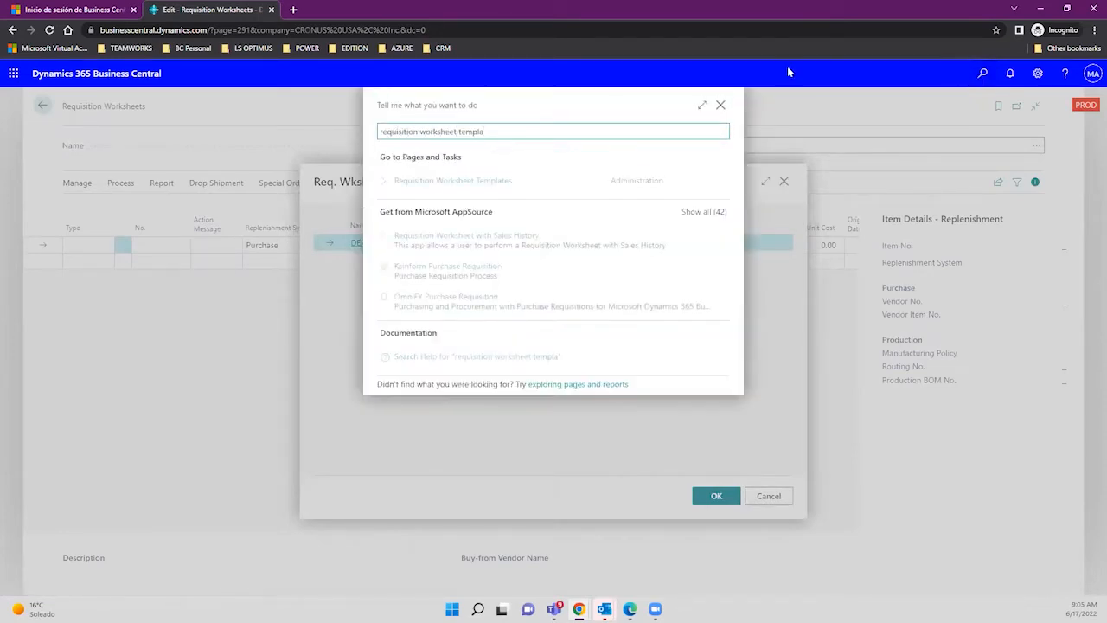
click(500, 181)
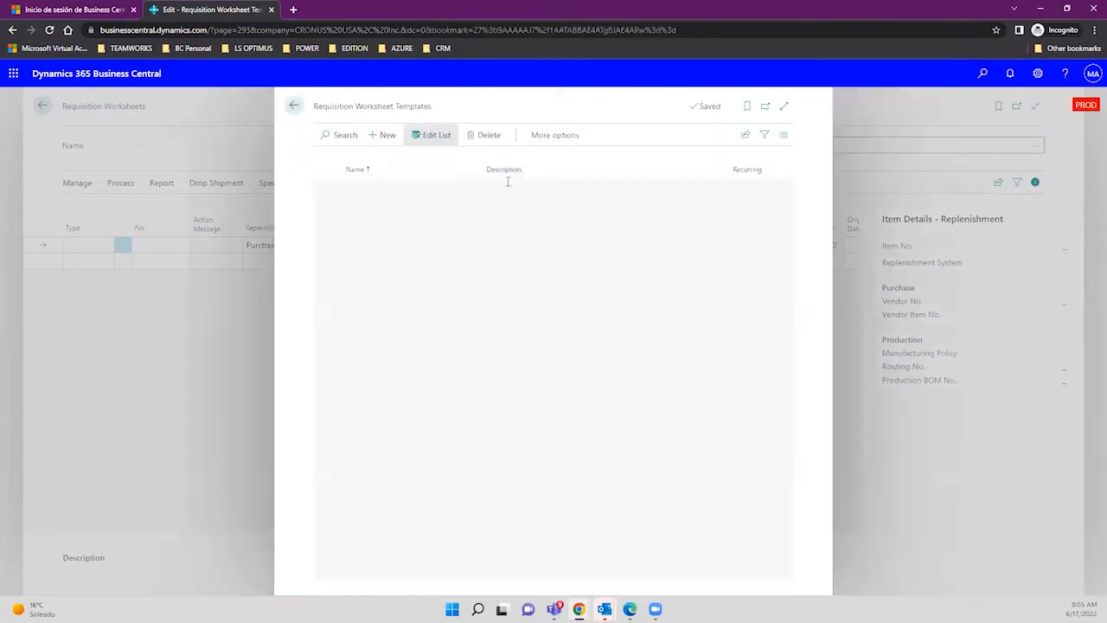
click(784, 106)
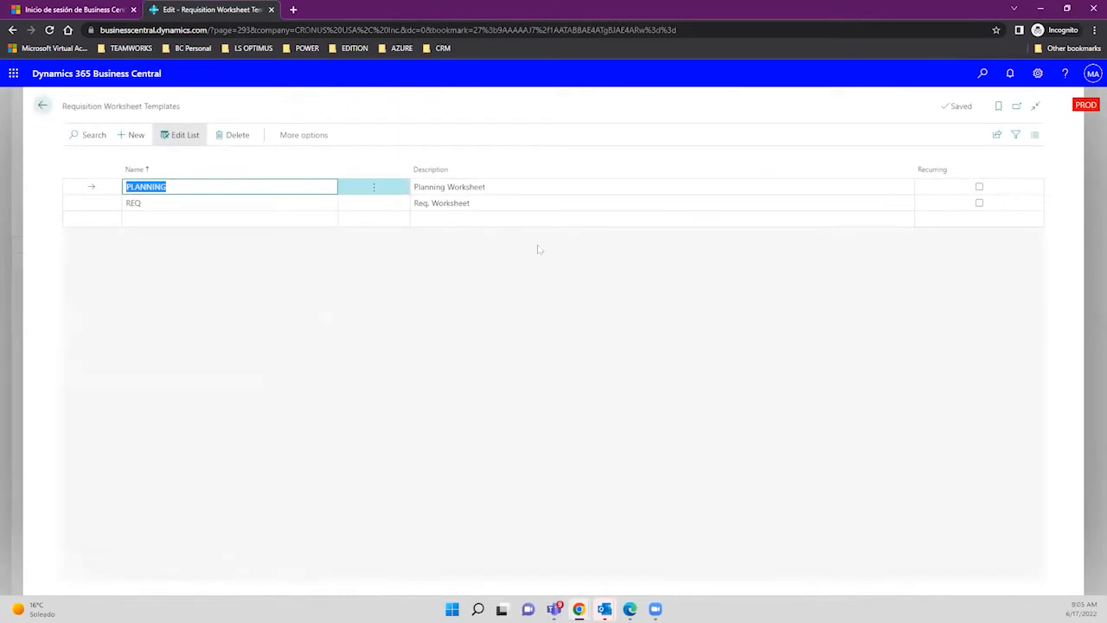
click(255, 201)
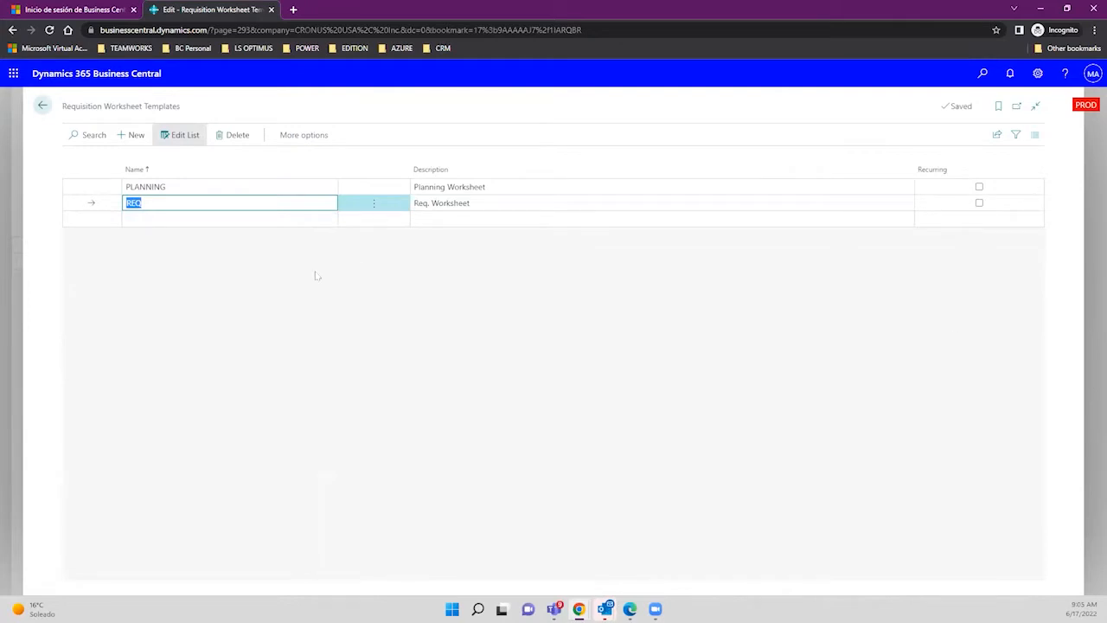
click(180, 189)
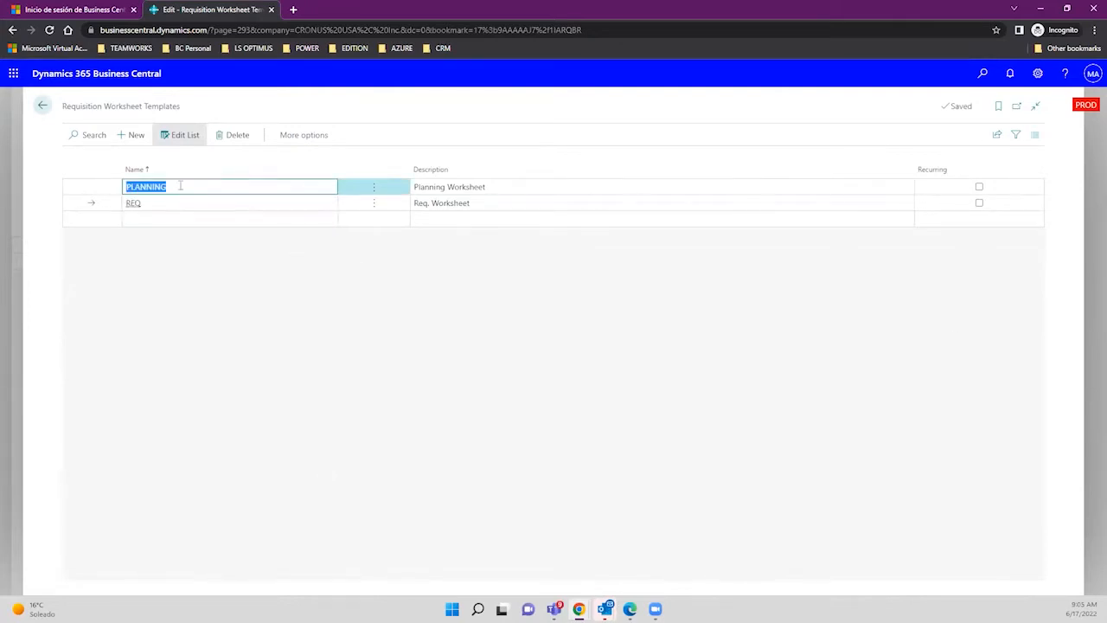
click(145, 203)
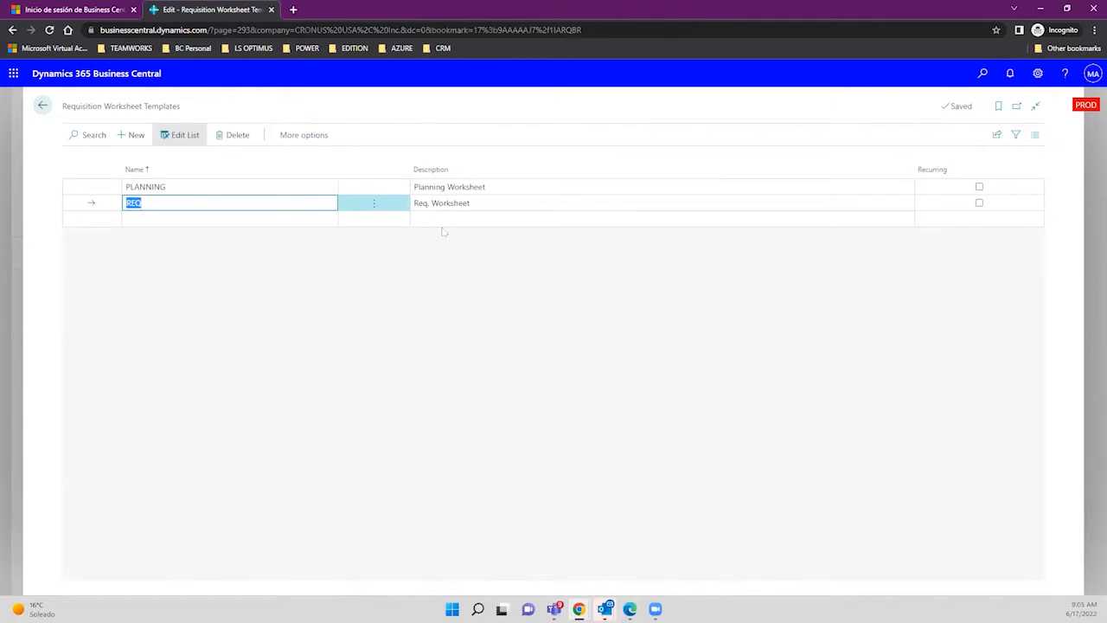
Add a template named REC. REQ with the description "Recurring Rq. WOrksheet" and mark it as recurring.
click(234, 219)
text(REC)
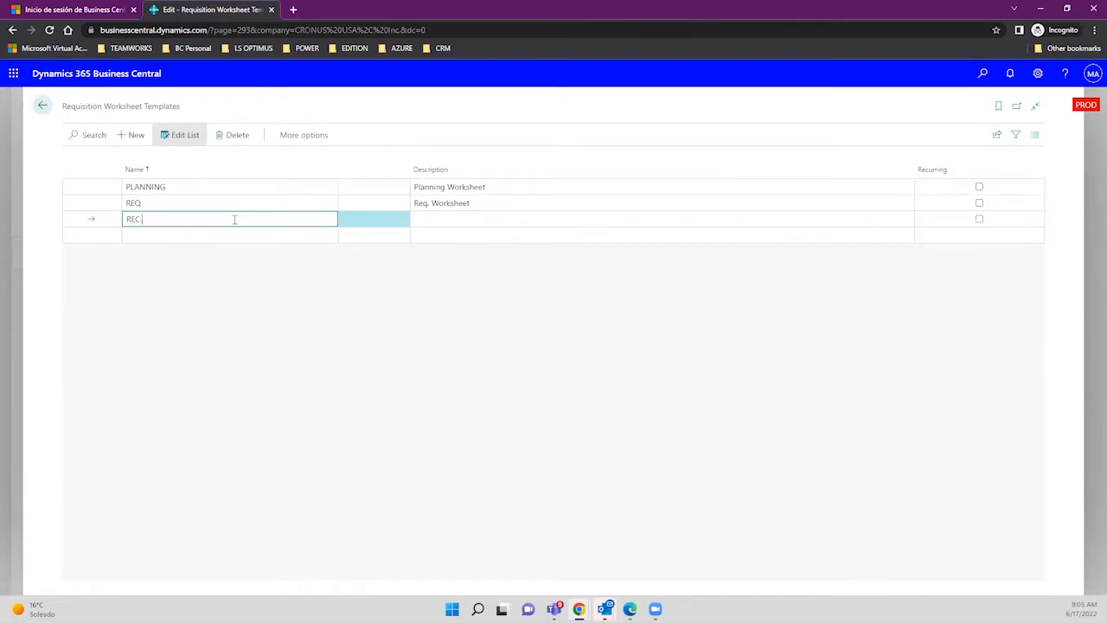
text(. REQ)
key(BackSpace)
text(EQ)
key(Tab)
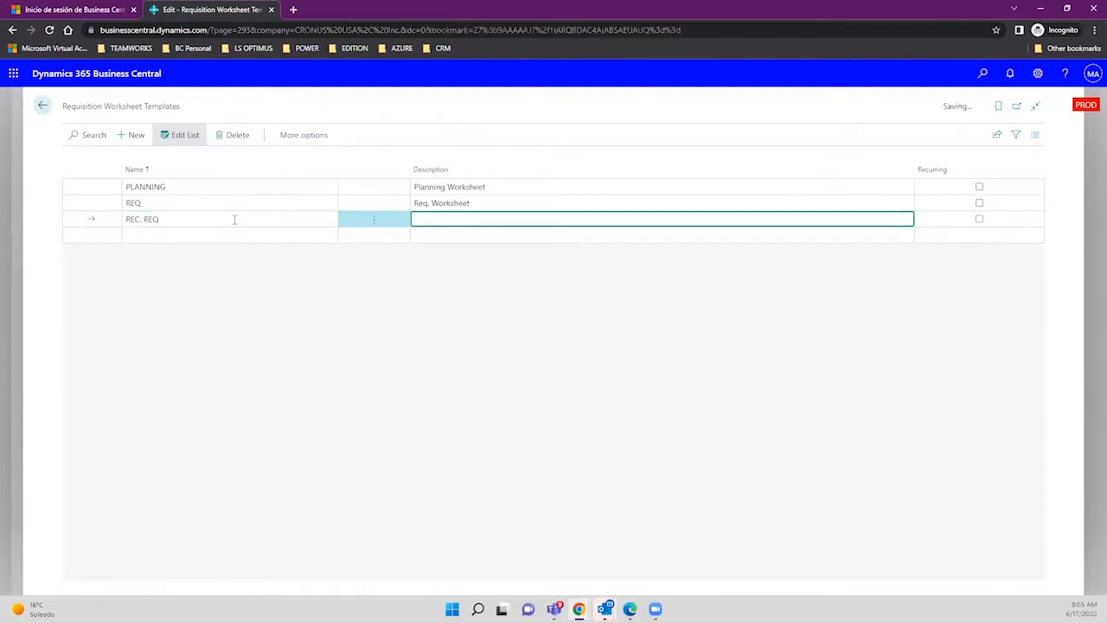
text(Recurring Rq. WOrksheet)
key(Tab)
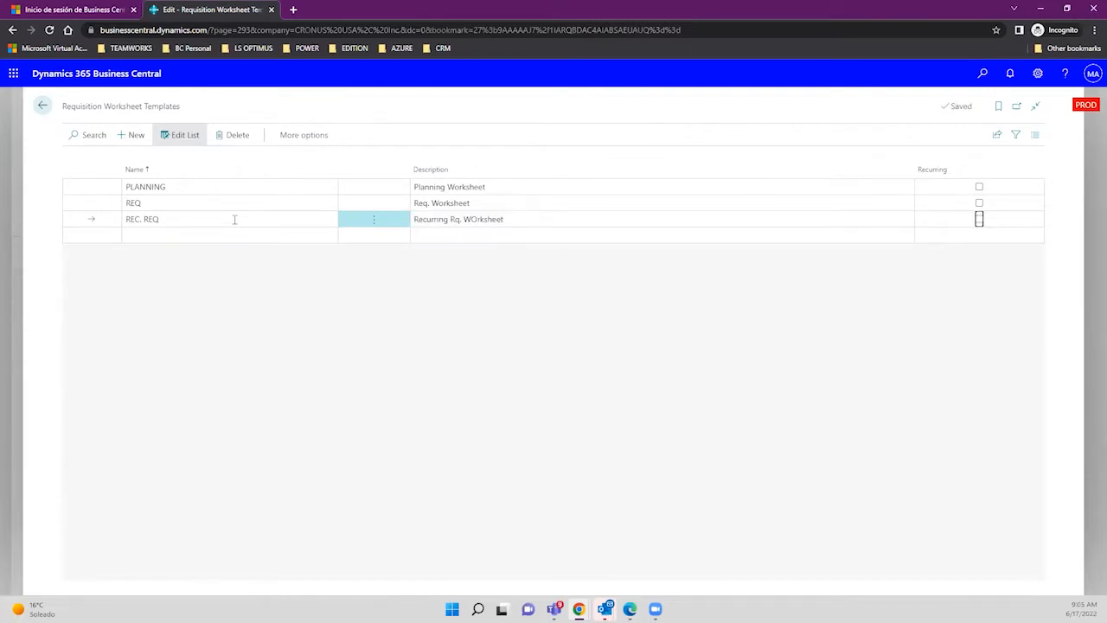
click(979, 220)
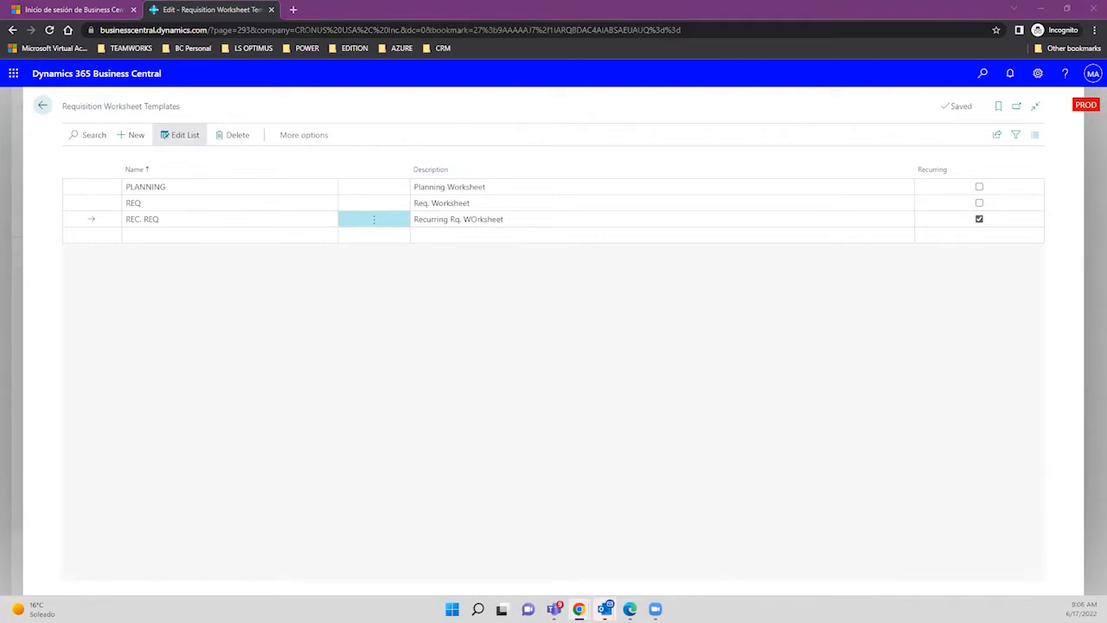
Correct the REC. REQ template's description to "Recurring Rq. Worksheet".
click(165, 218)
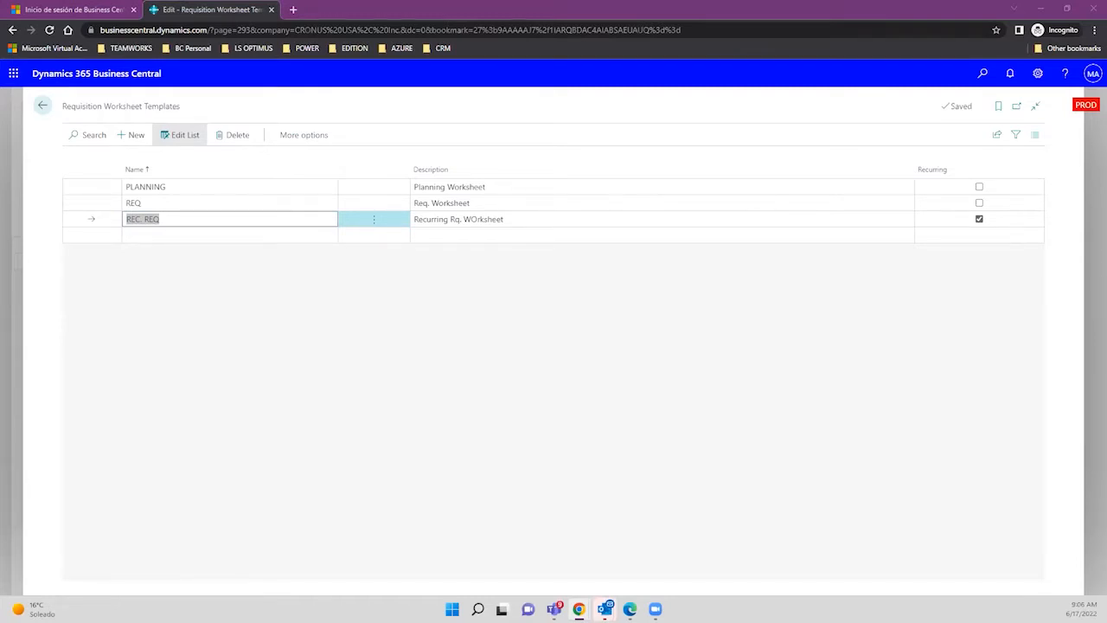
click(477, 219)
click(477, 218)
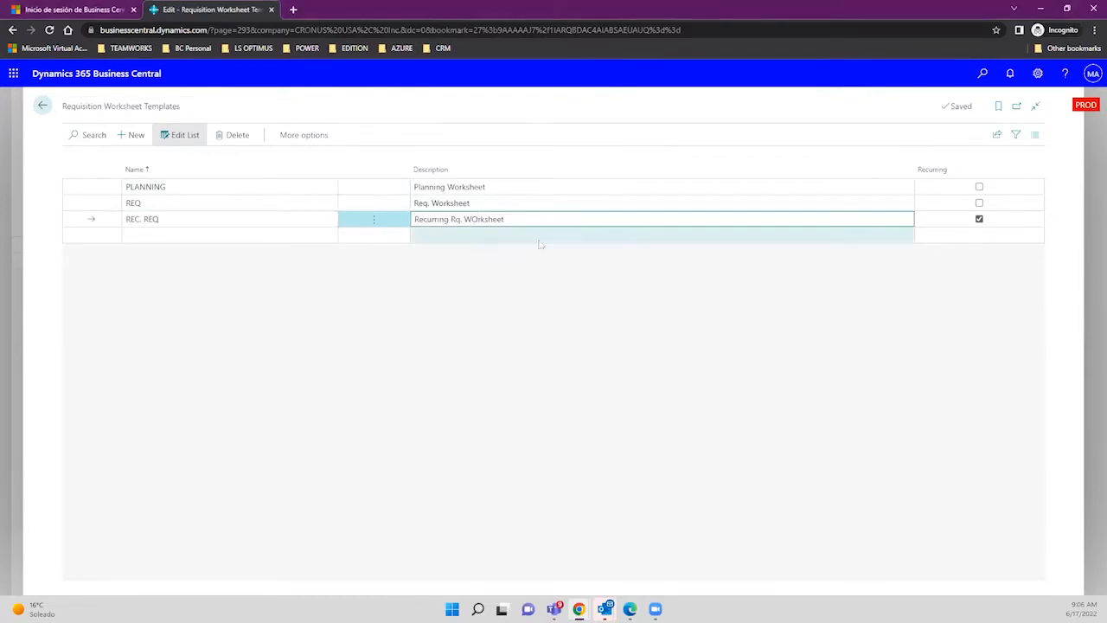
key(BackSpace)
text(o)
key(Tab)
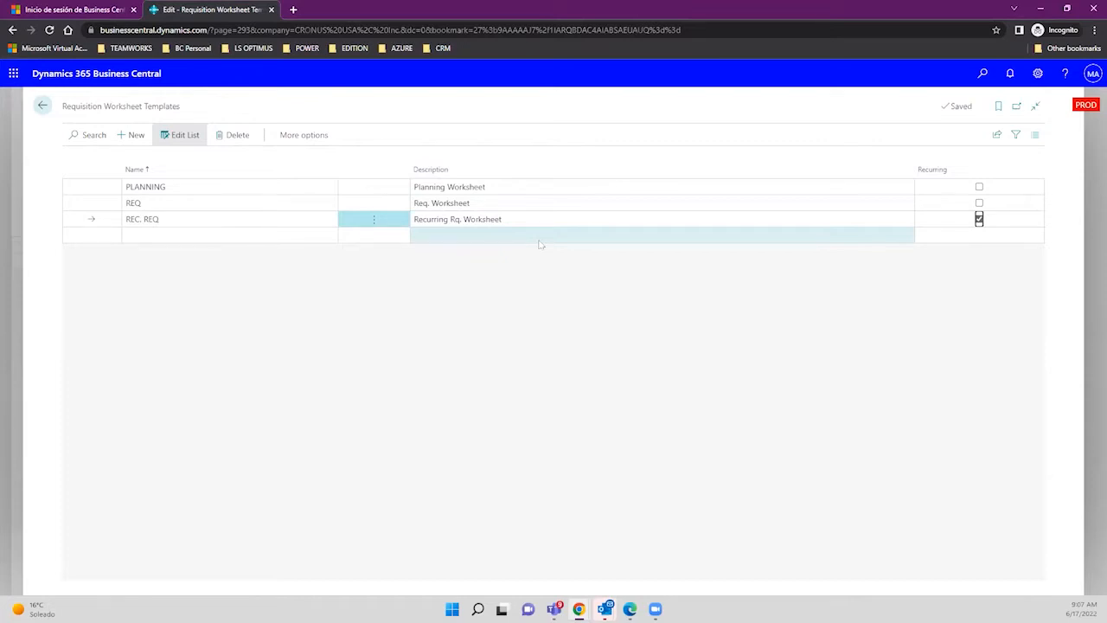
Search the available pages for "planing" and close the search without opening any of them.
click(977, 78)
text(planing)
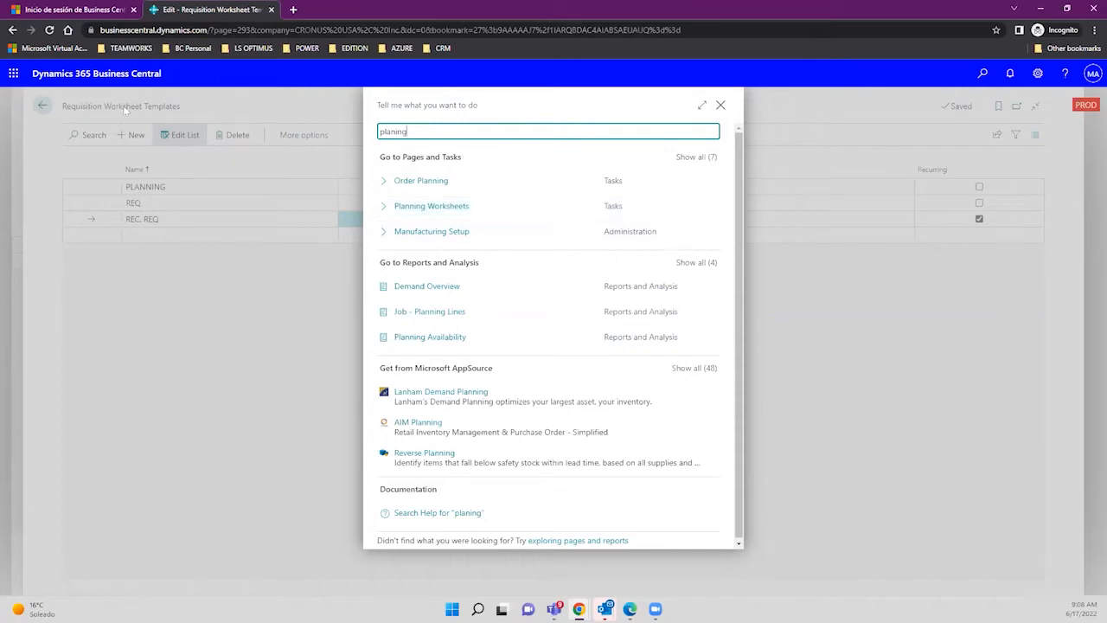
click(720, 105)
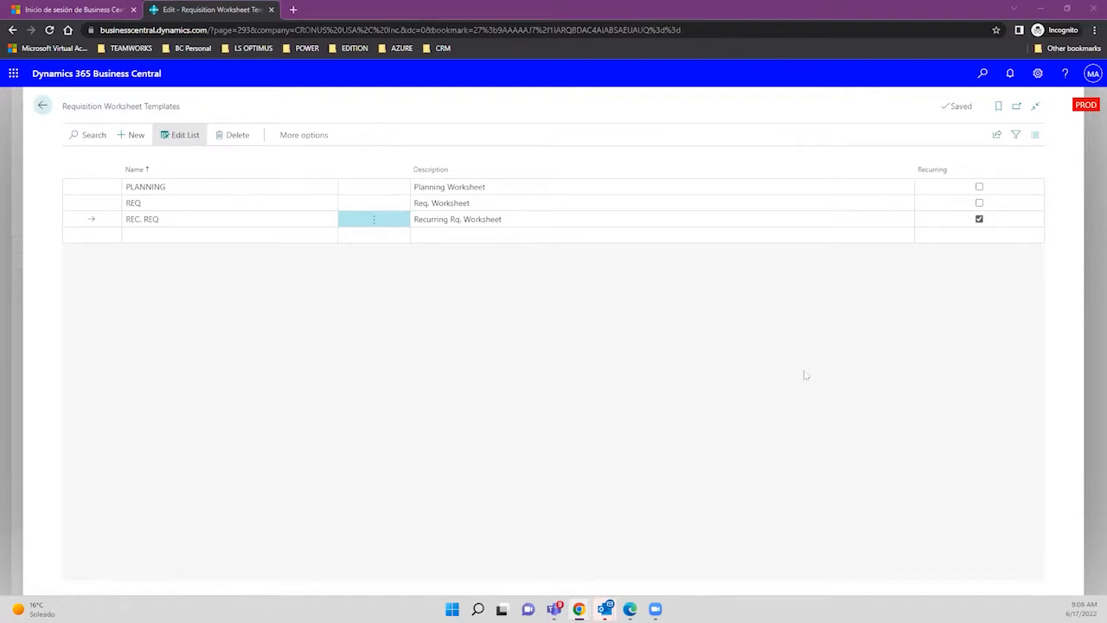
Leave the templates page and close the worksheet names list to return to the DEFAULT requisition worksheet.
click(40, 105)
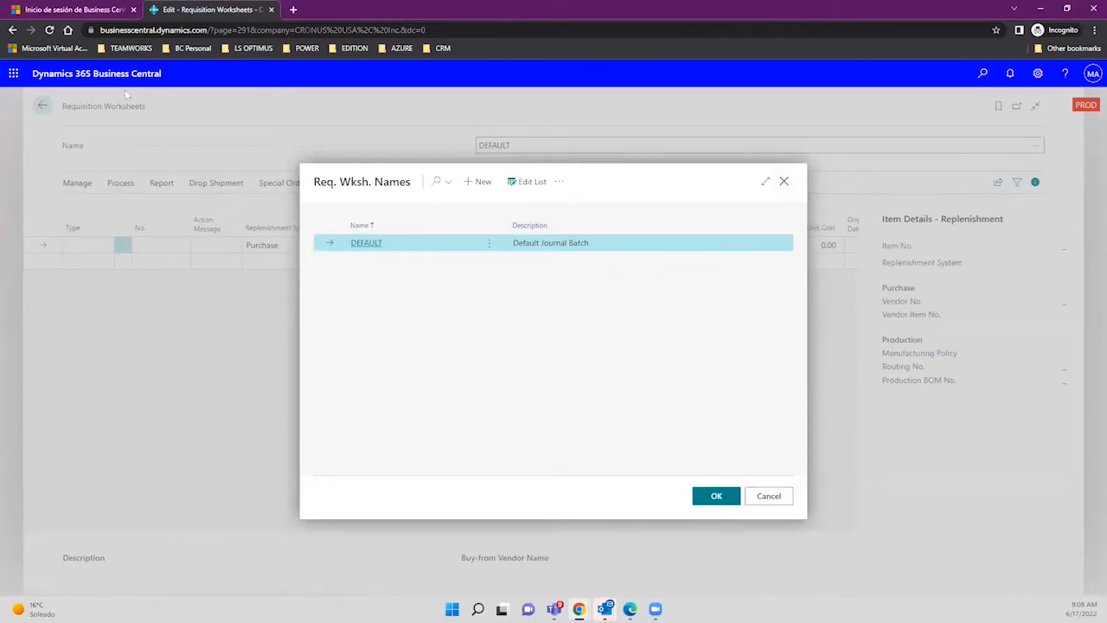
click(785, 183)
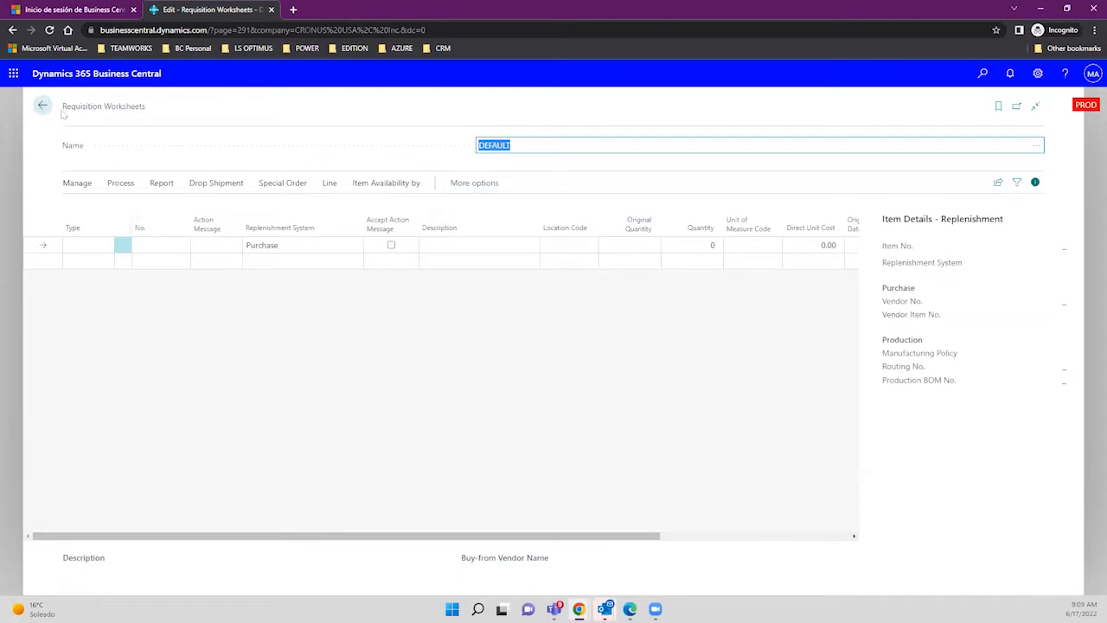
drag(64, 112, 151, 125)
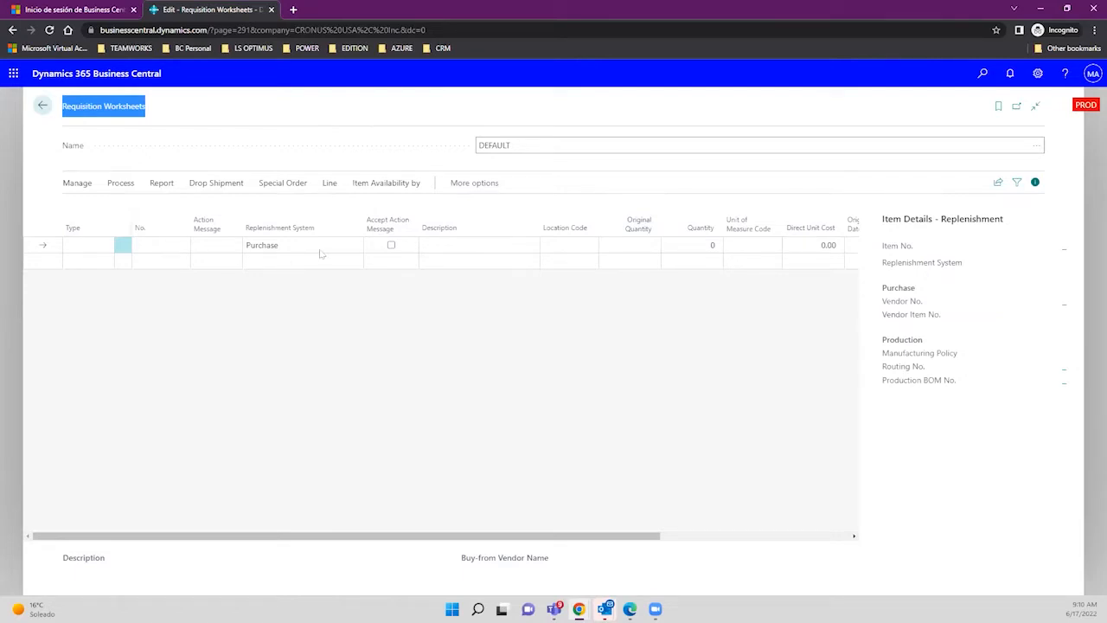
Set the first worksheet line's type to Item and the second line's type to G/L Account.
click(78, 246)
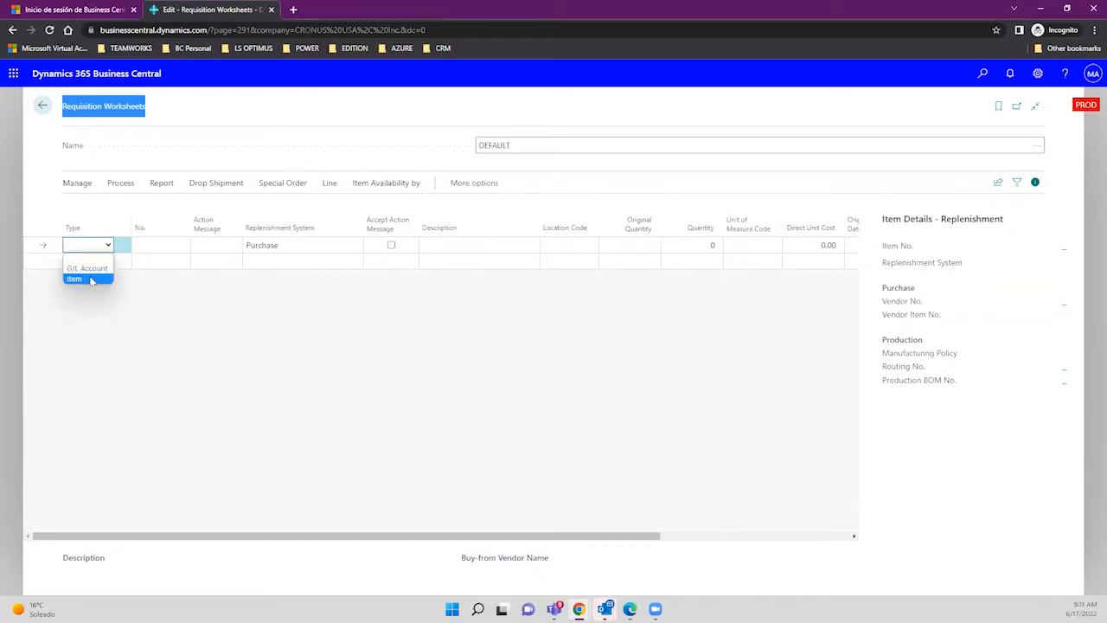
click(92, 278)
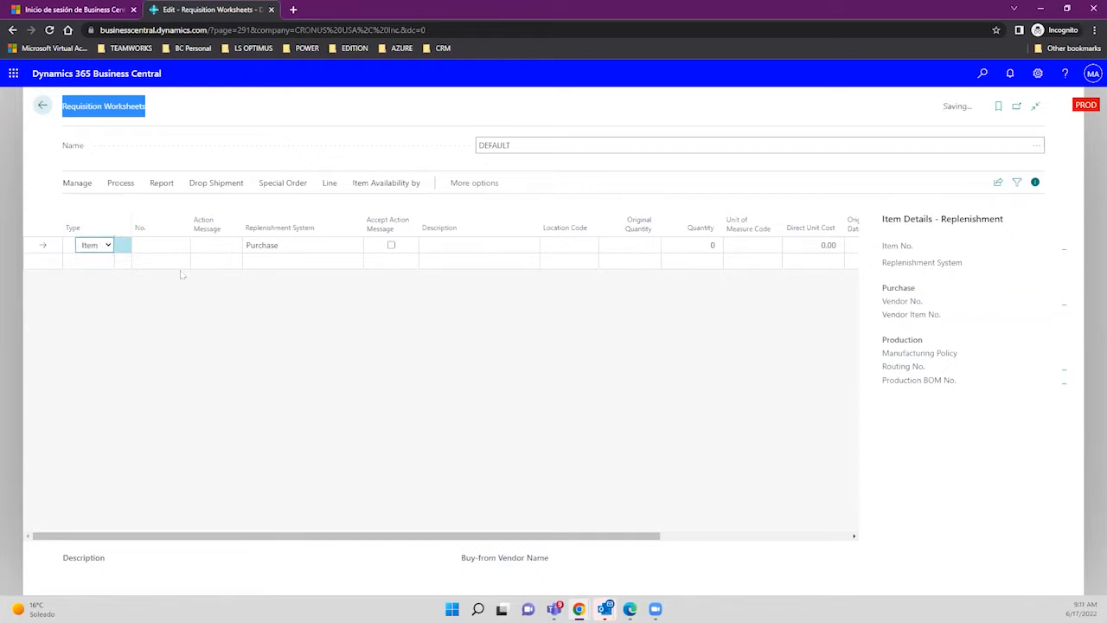
click(93, 262)
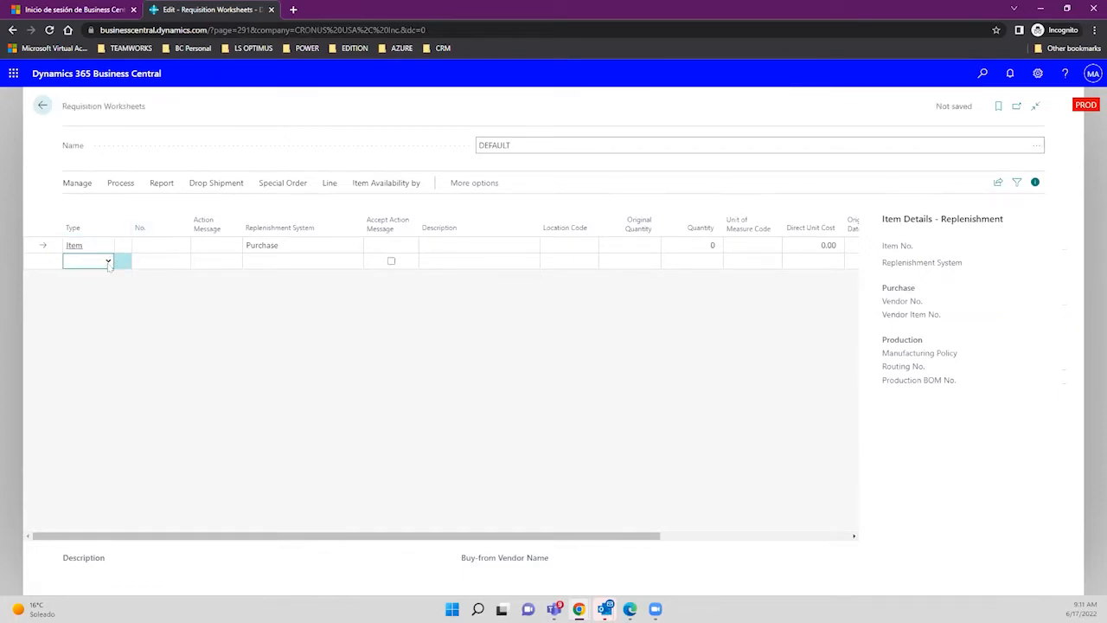
click(109, 261)
click(104, 285)
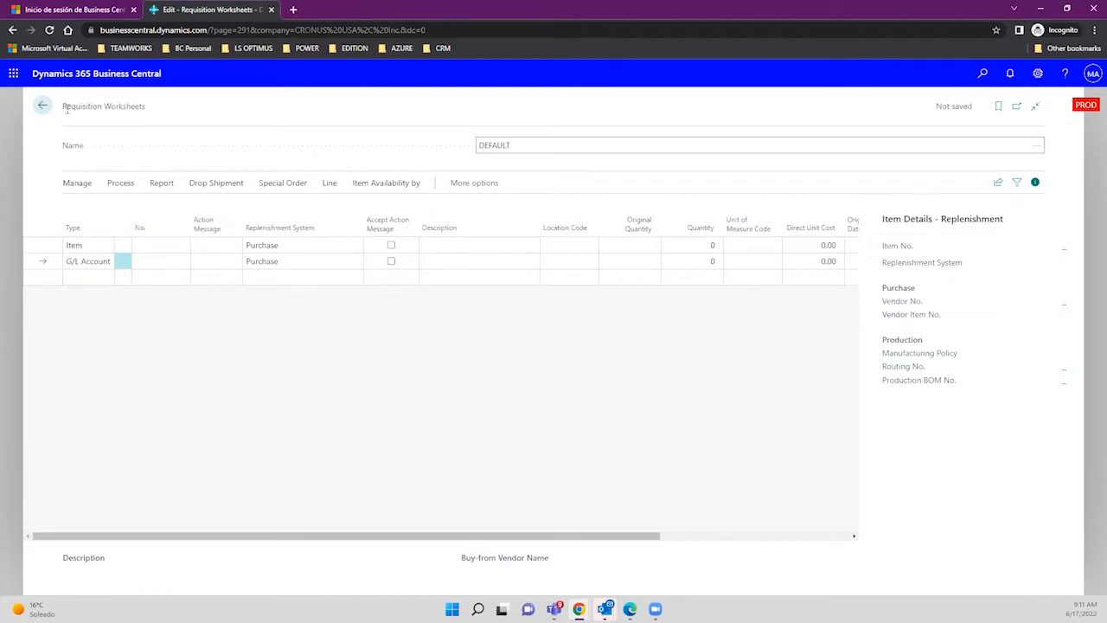
drag(61, 112, 159, 115)
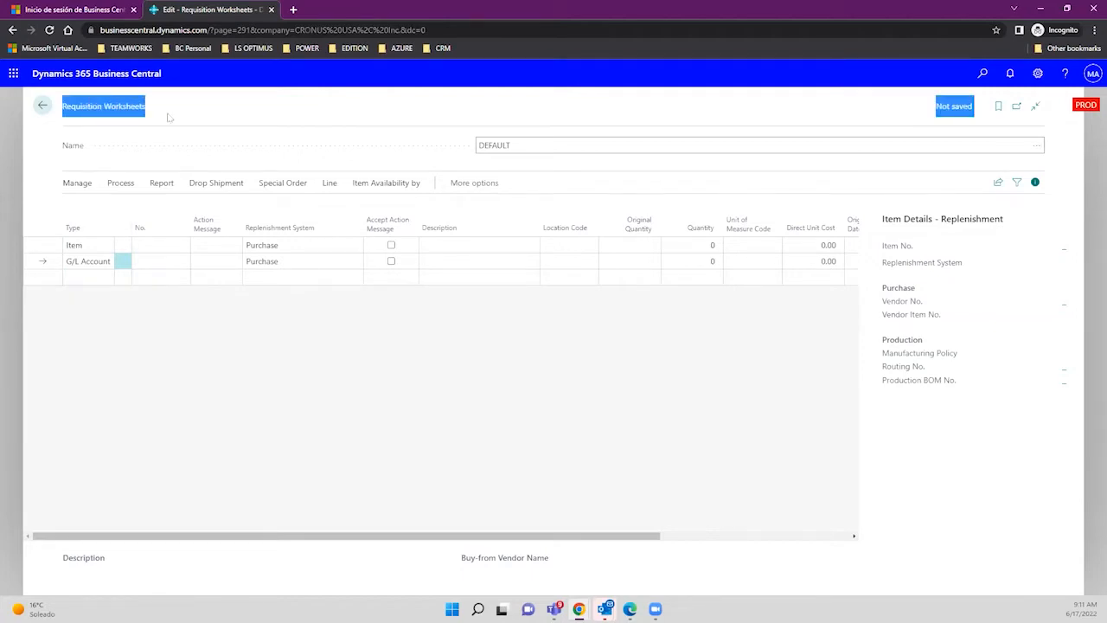
Choose item 1027 Pineapple from the full item list as the number on the first worksheet line.
click(168, 248)
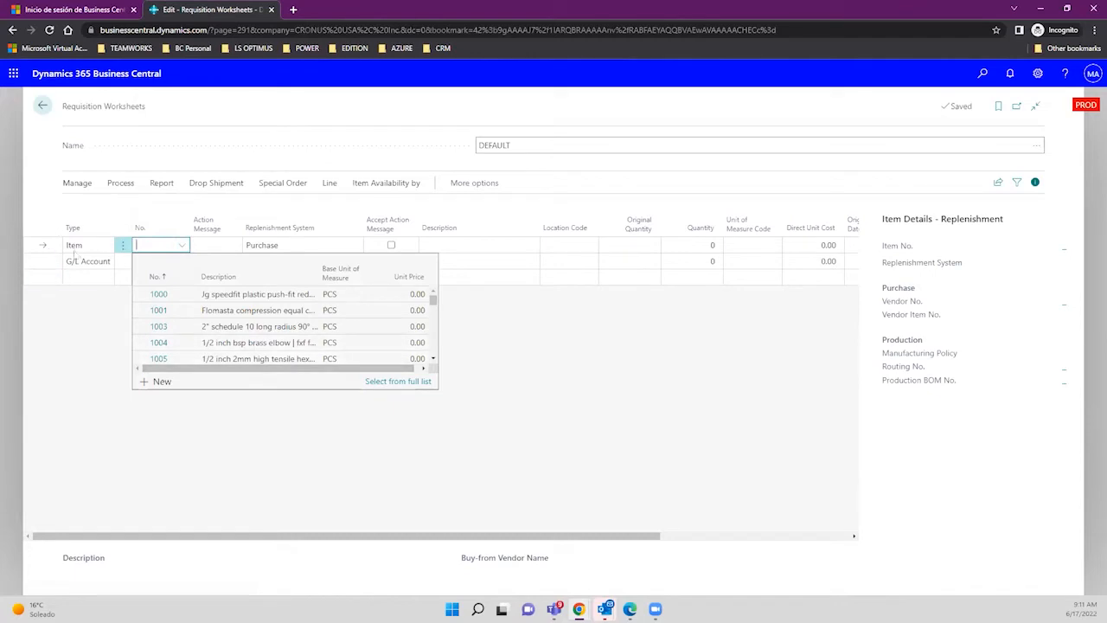
click(398, 383)
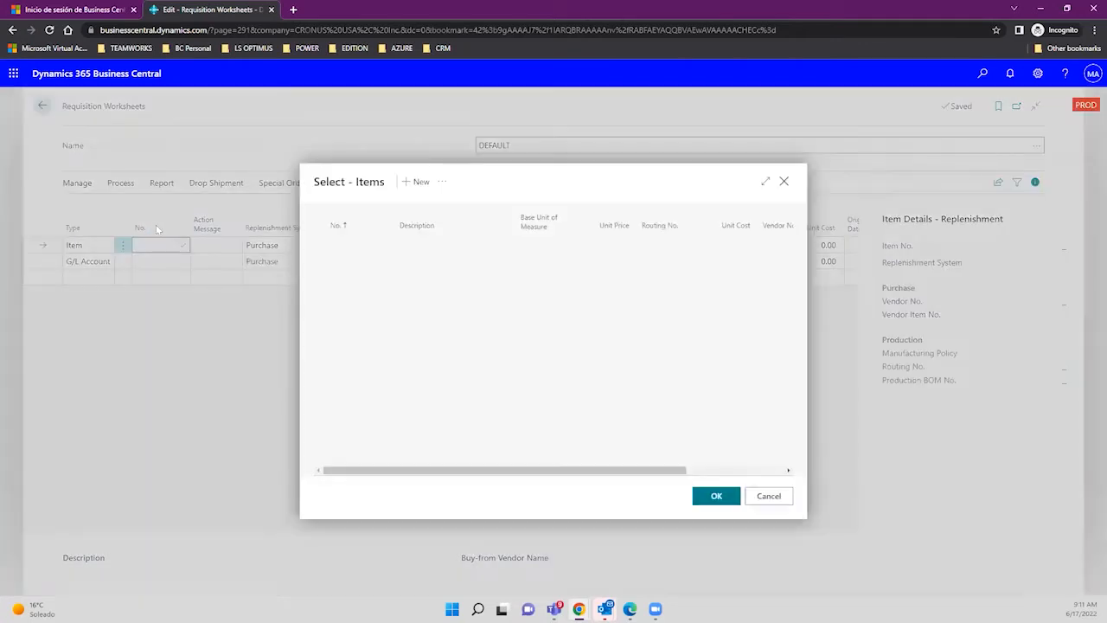
scroll(361, 308, down, 3)
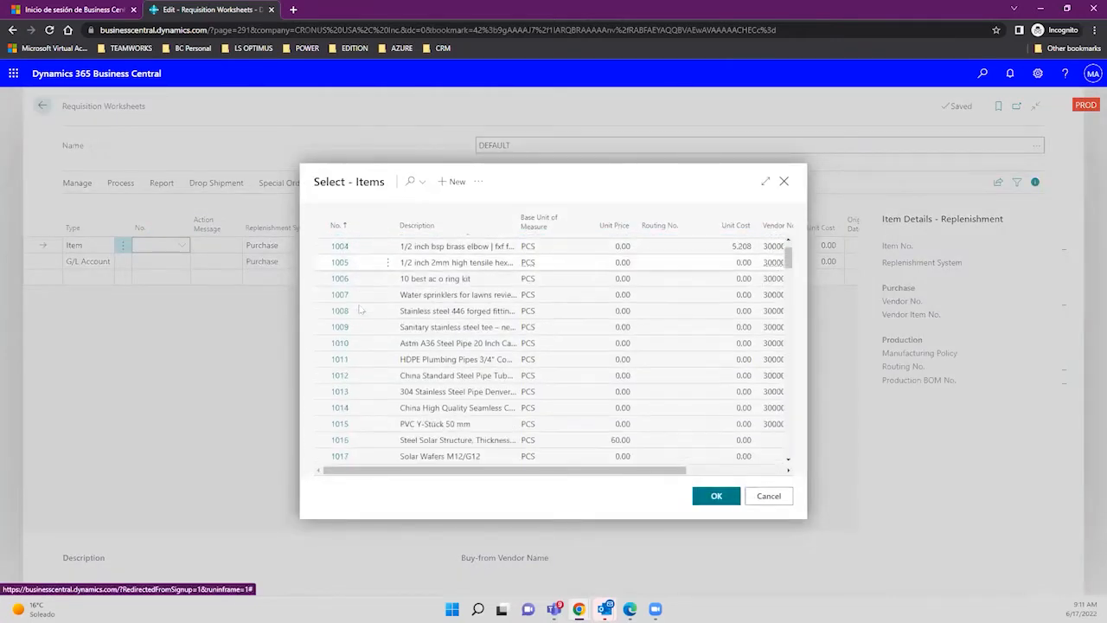
scroll(361, 309, down, 3)
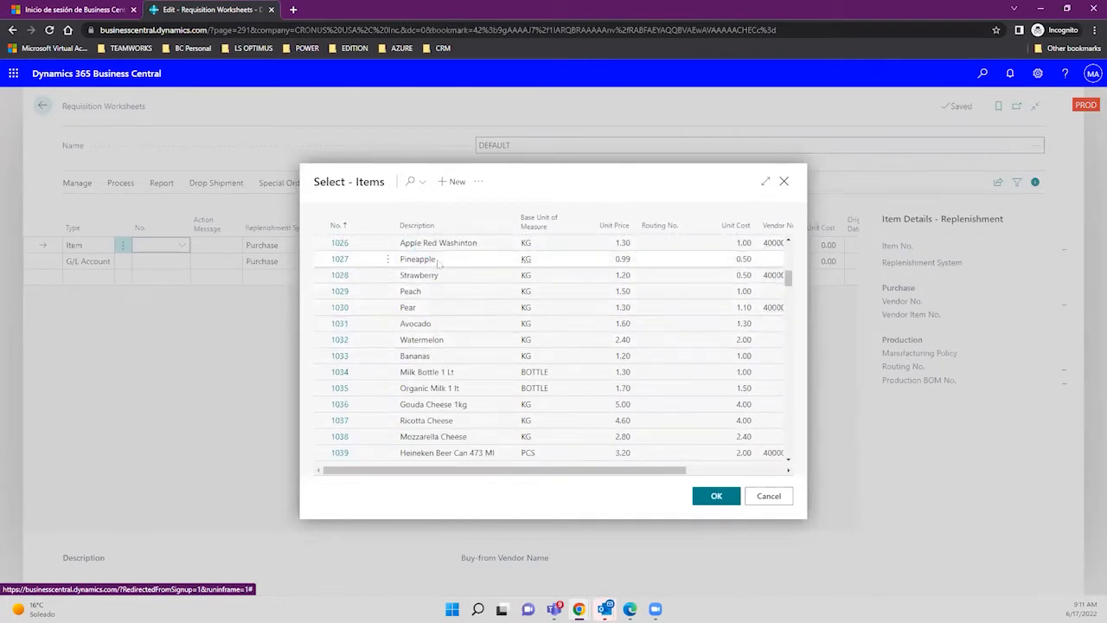
click(436, 262)
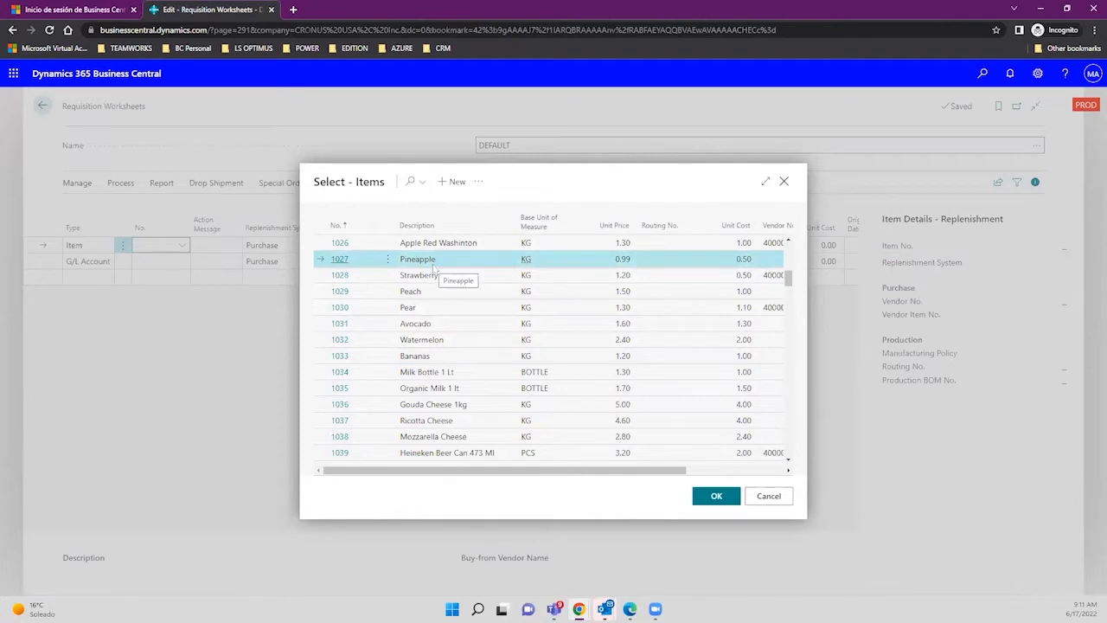
click(706, 497)
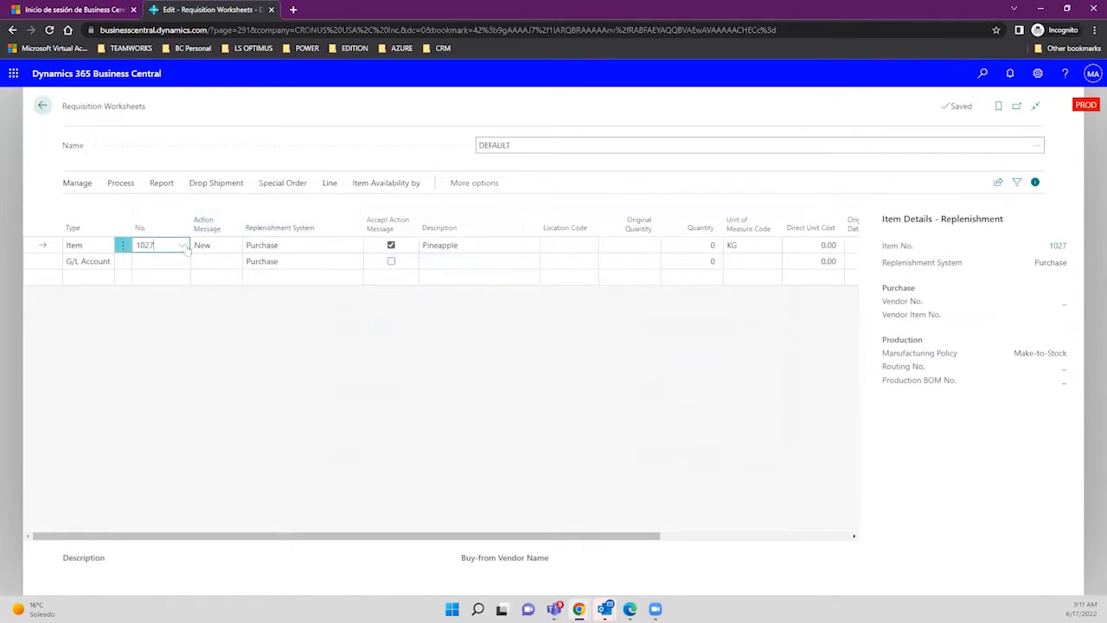
Try the Change Qty. action message on the Pineapple line and set it back to New.
click(230, 245)
click(224, 251)
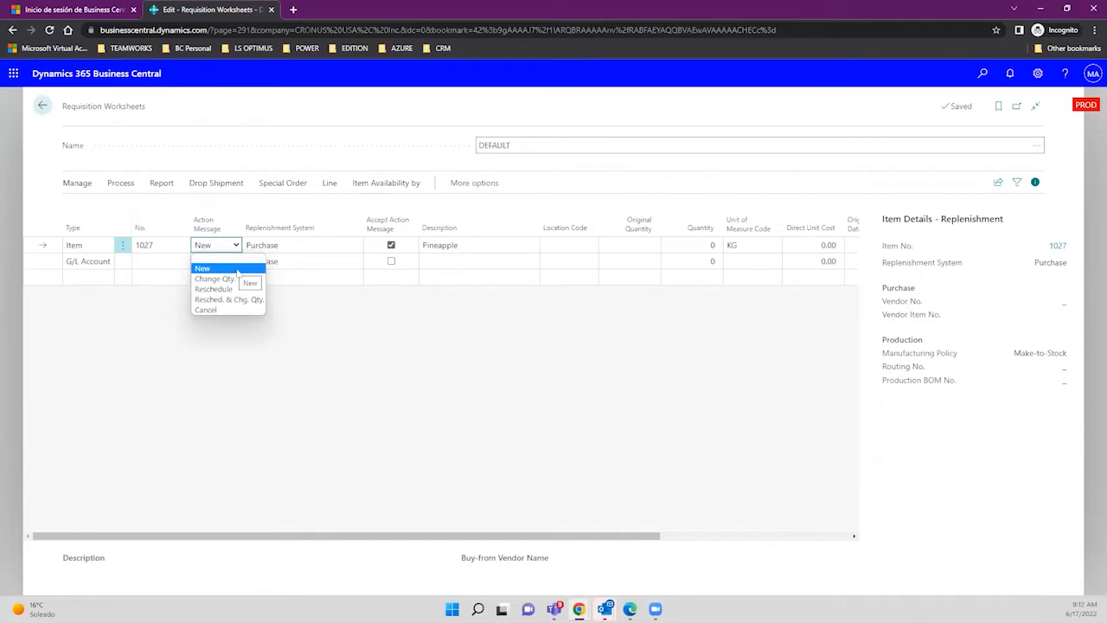
click(297, 249)
click(226, 245)
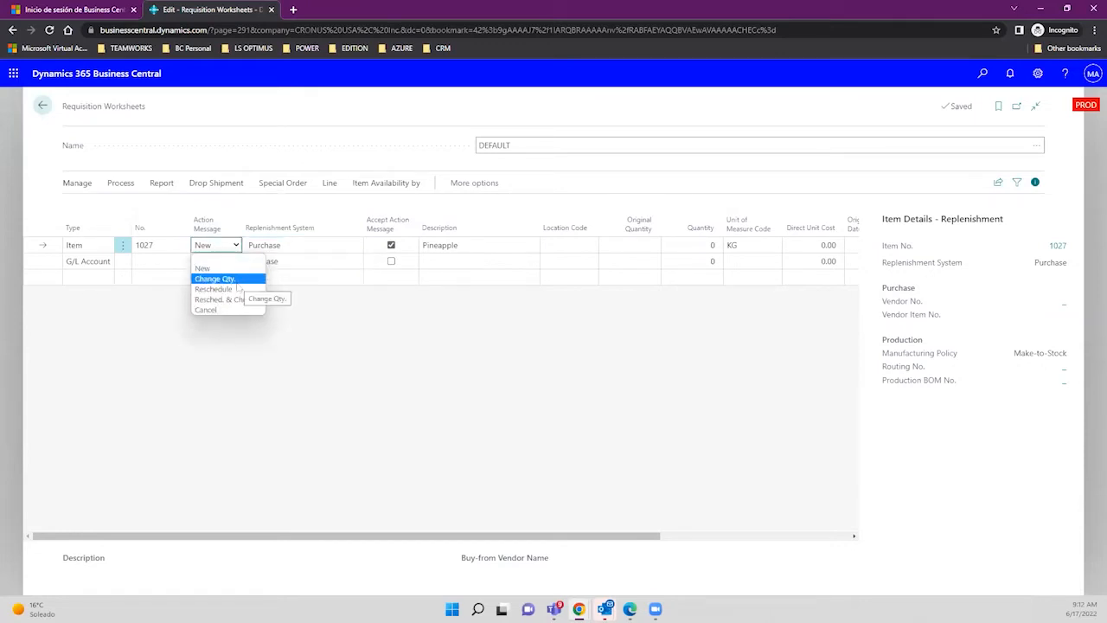
click(227, 279)
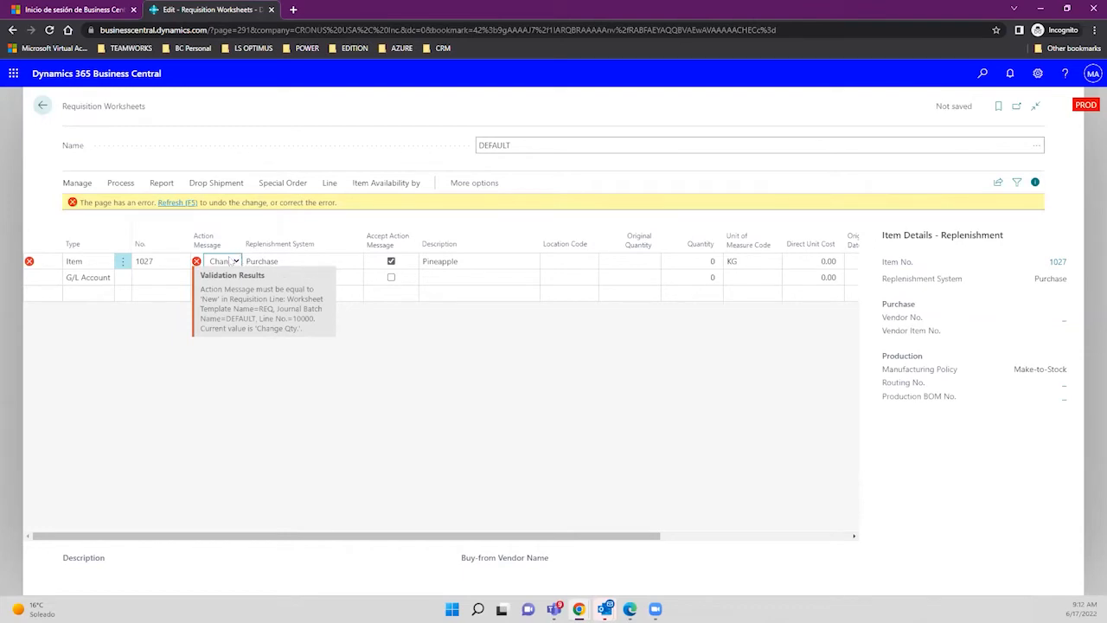
click(230, 260)
key(Up)
key(Return)
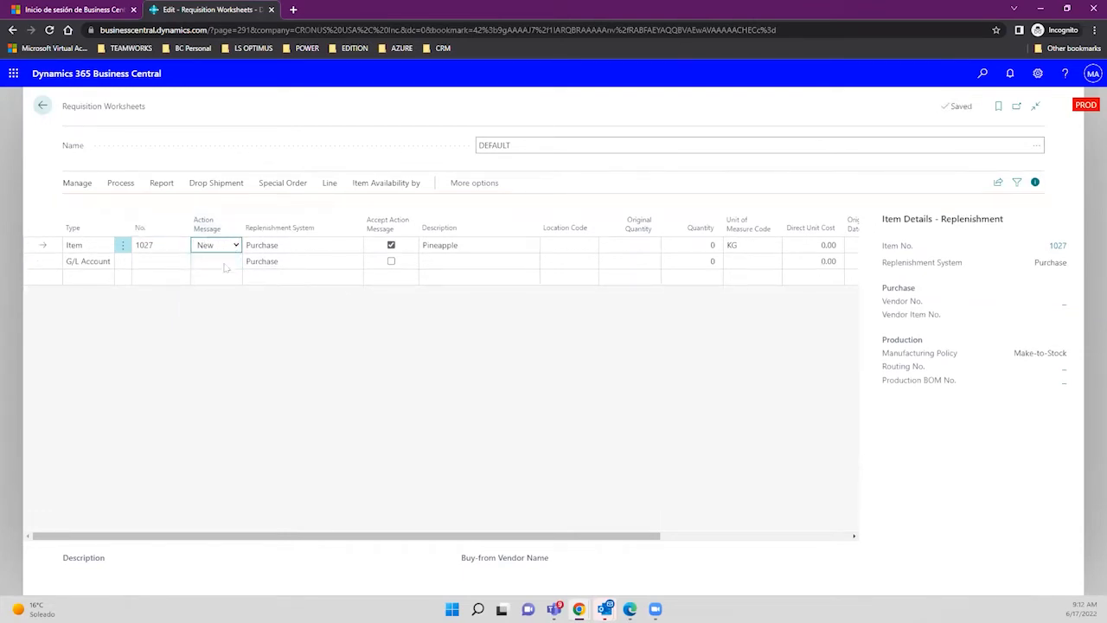
click(231, 246)
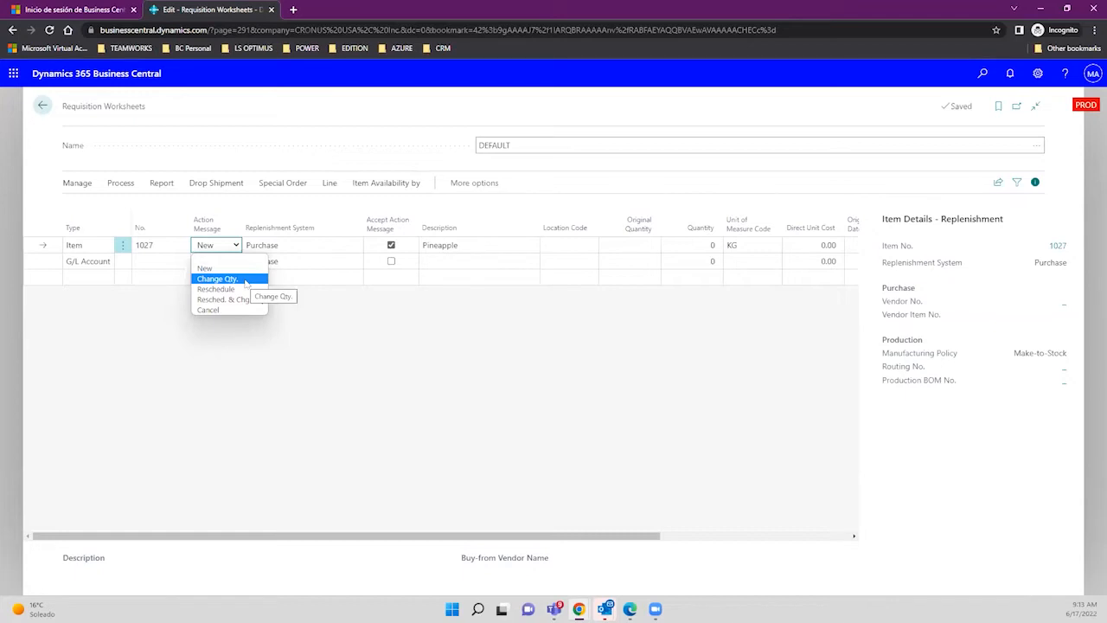
click(683, 348)
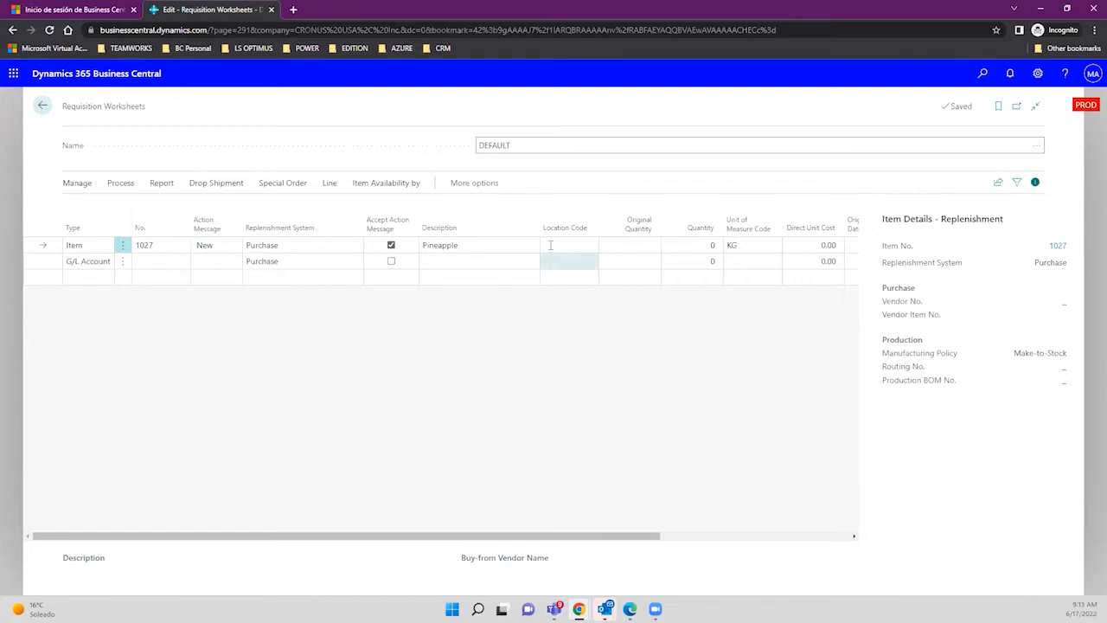
Set the Pineapple line's location code to MAIN.
click(569, 245)
click(592, 248)
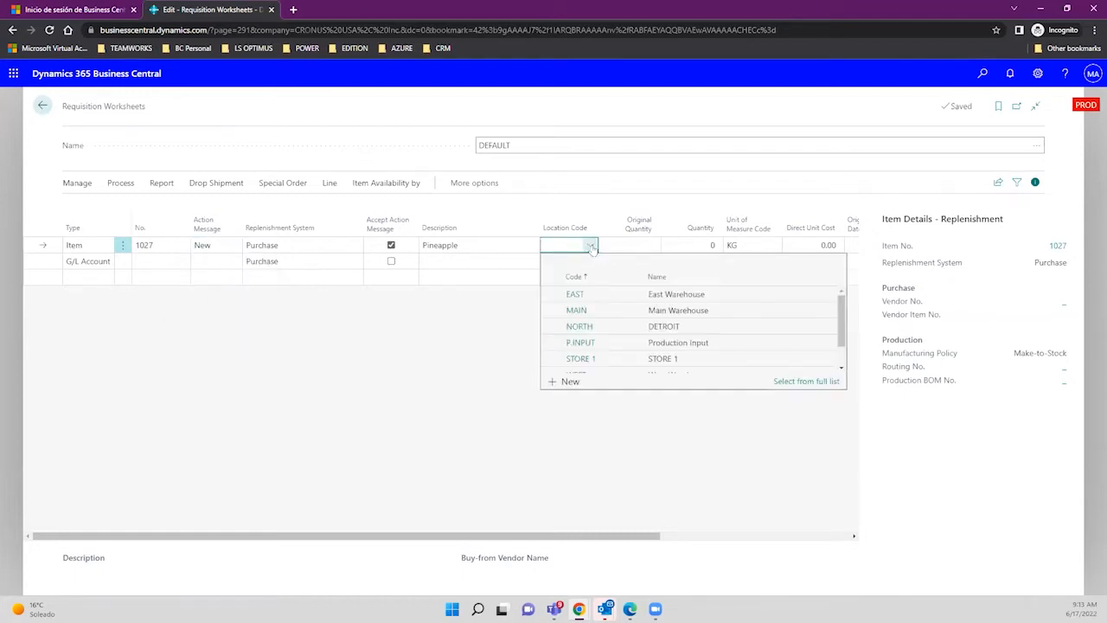
click(604, 310)
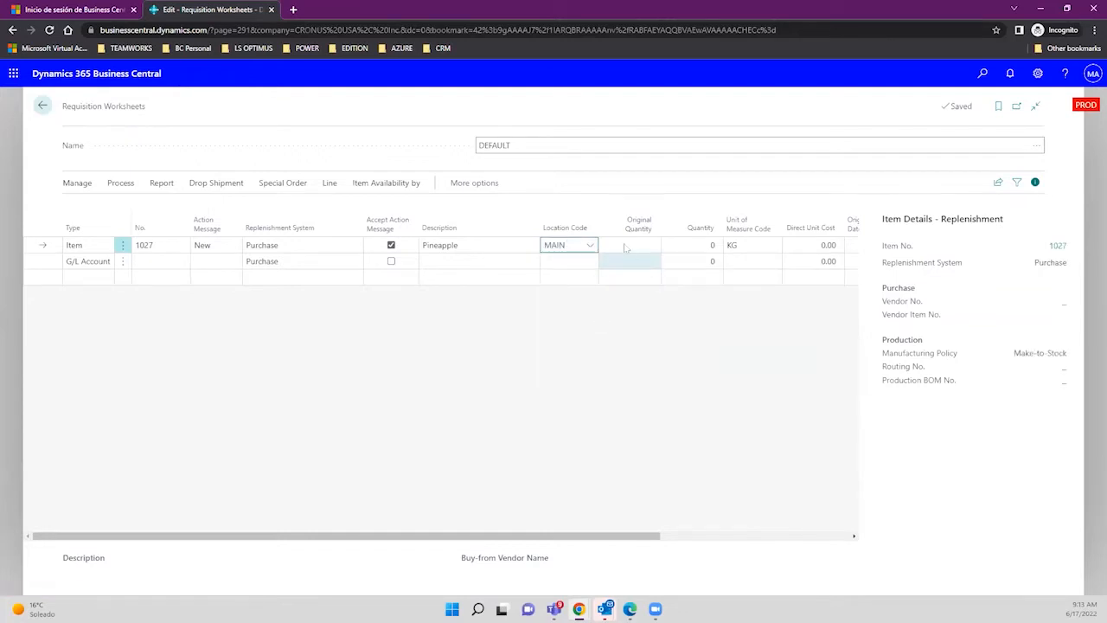
Enter a quantity of 10 and a direct unit cost of 10 on the Pineapple line.
click(680, 248)
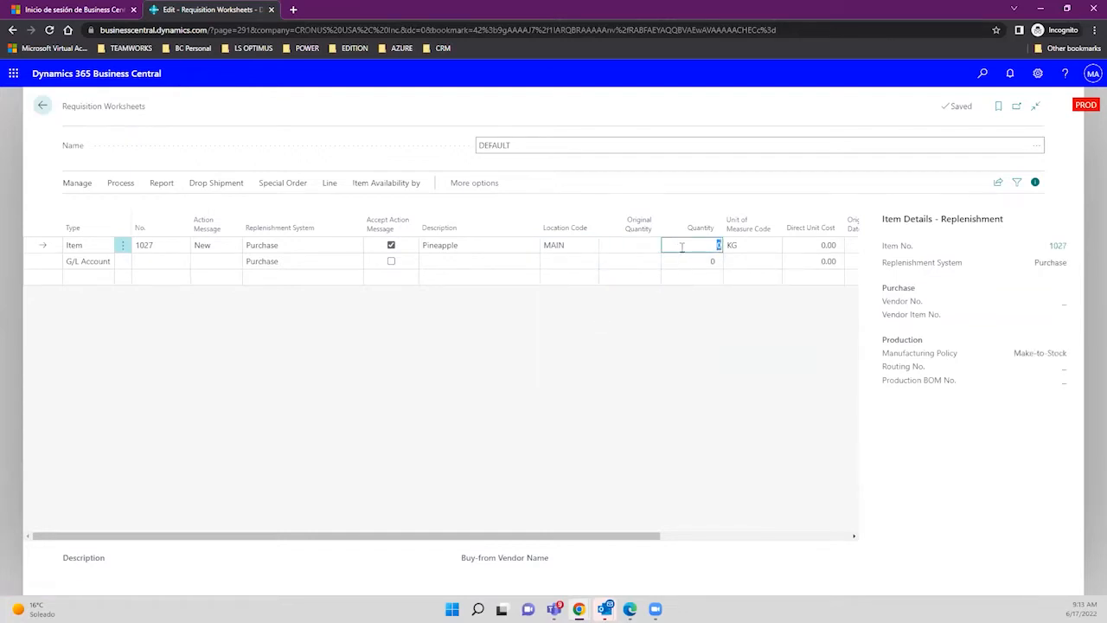
text(10)
key(Tab)
click(807, 243)
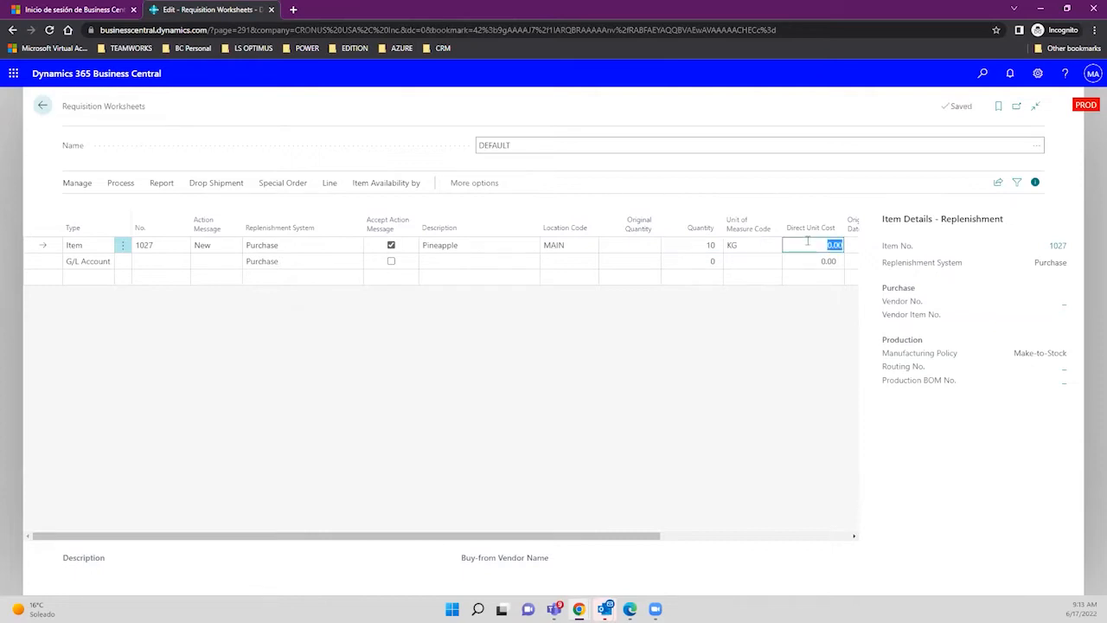
text(10)
key(Tab)
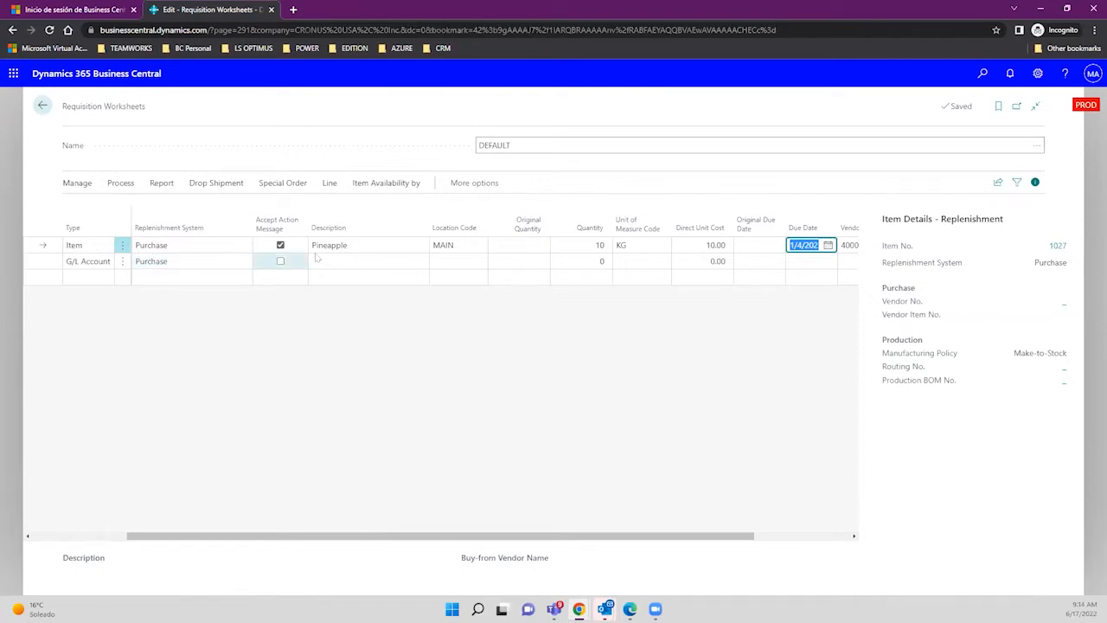
Review the Pineapple line's vendor number and vendor item number in the remaining worksheet columns.
click(377, 245)
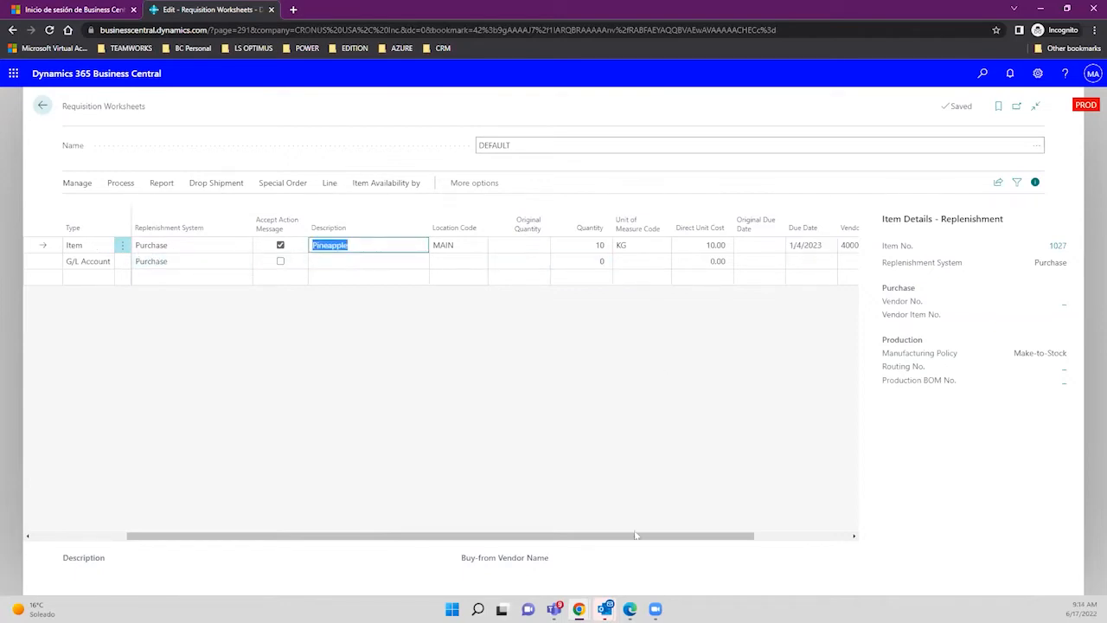
drag(635, 535, 732, 536)
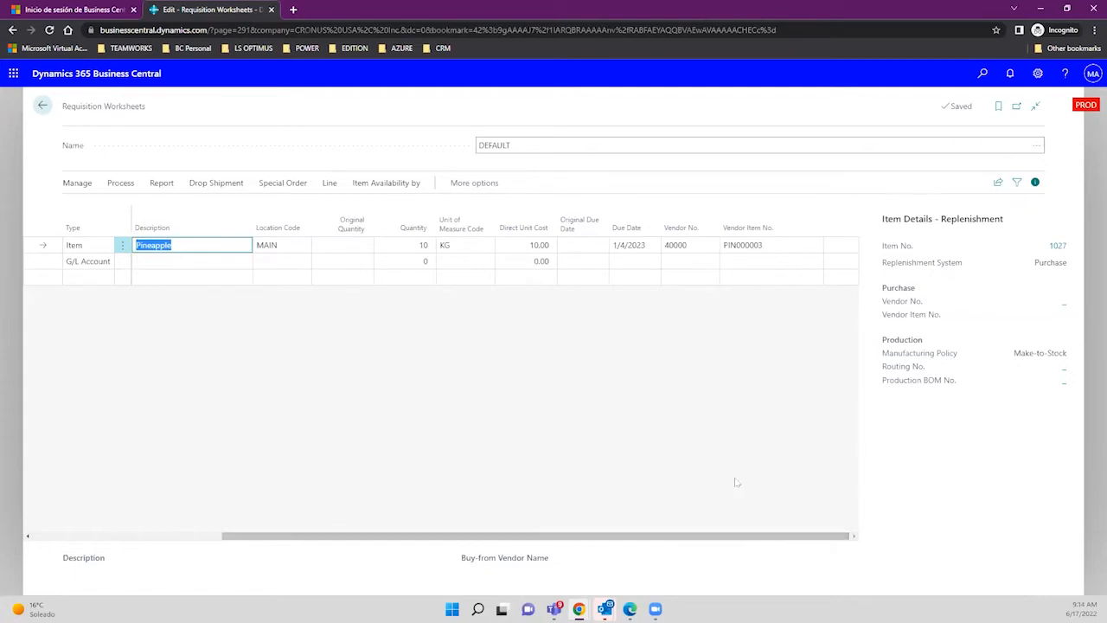
click(690, 245)
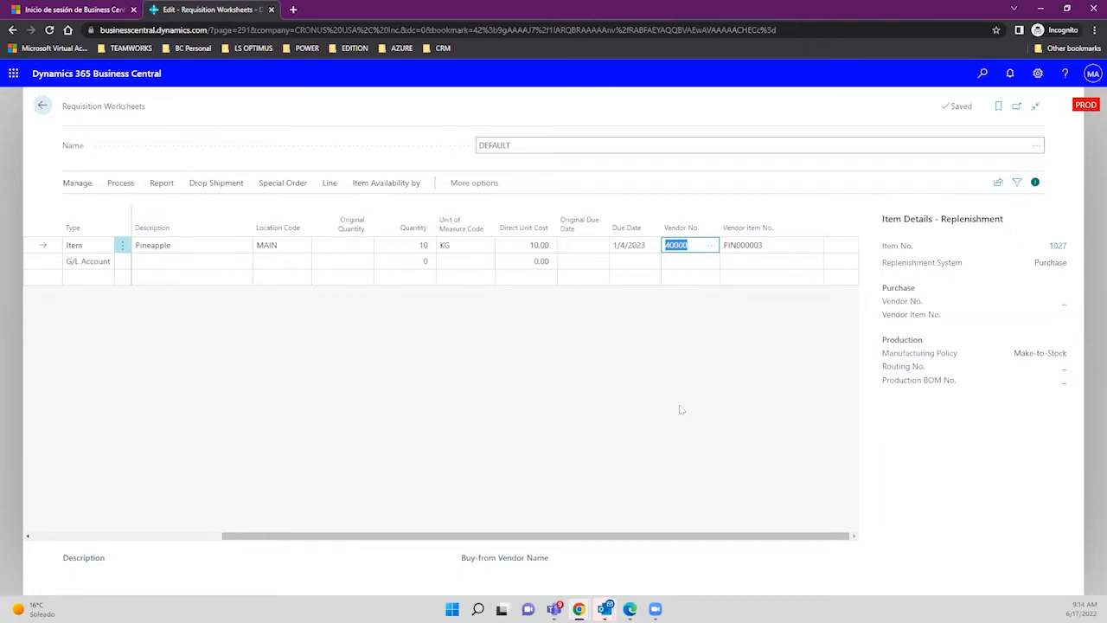
click(767, 246)
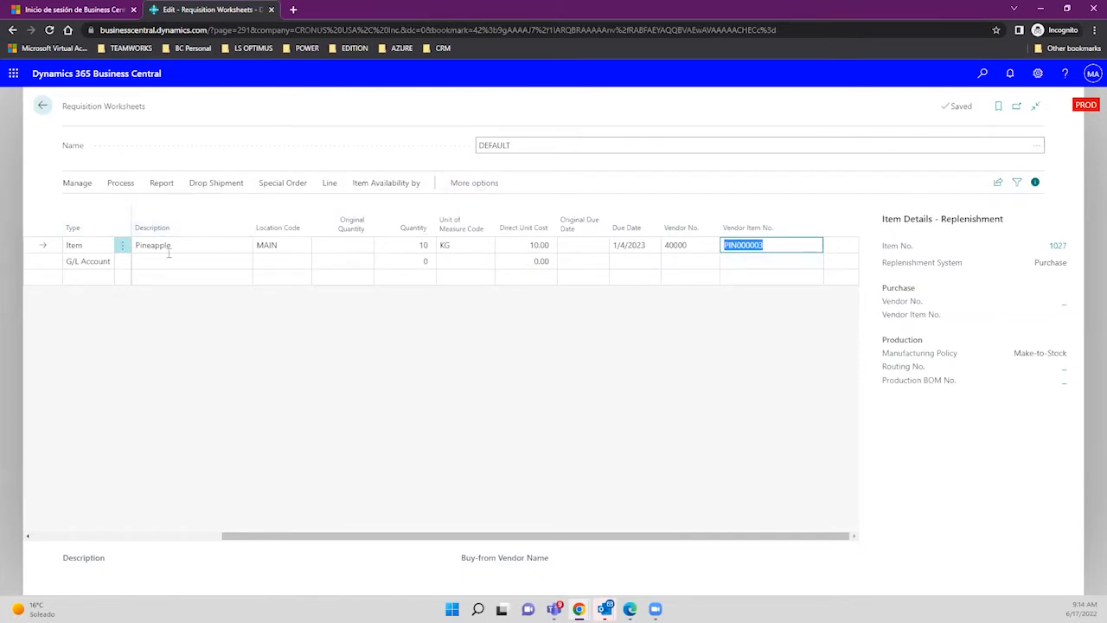
scroll(181, 511, left, 3)
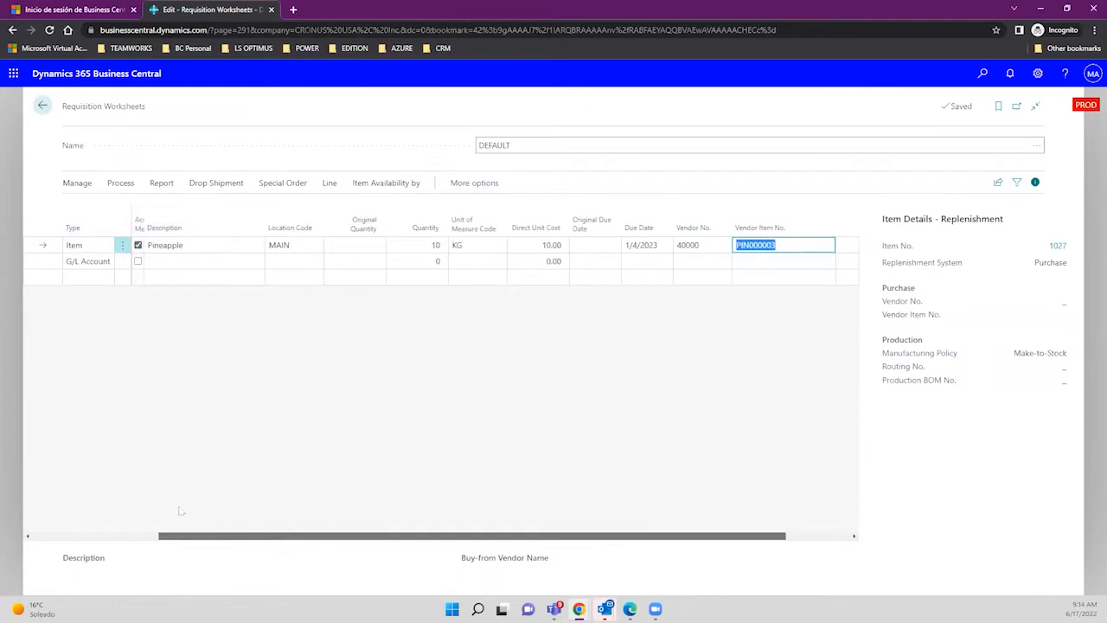
scroll(181, 512, left, 3)
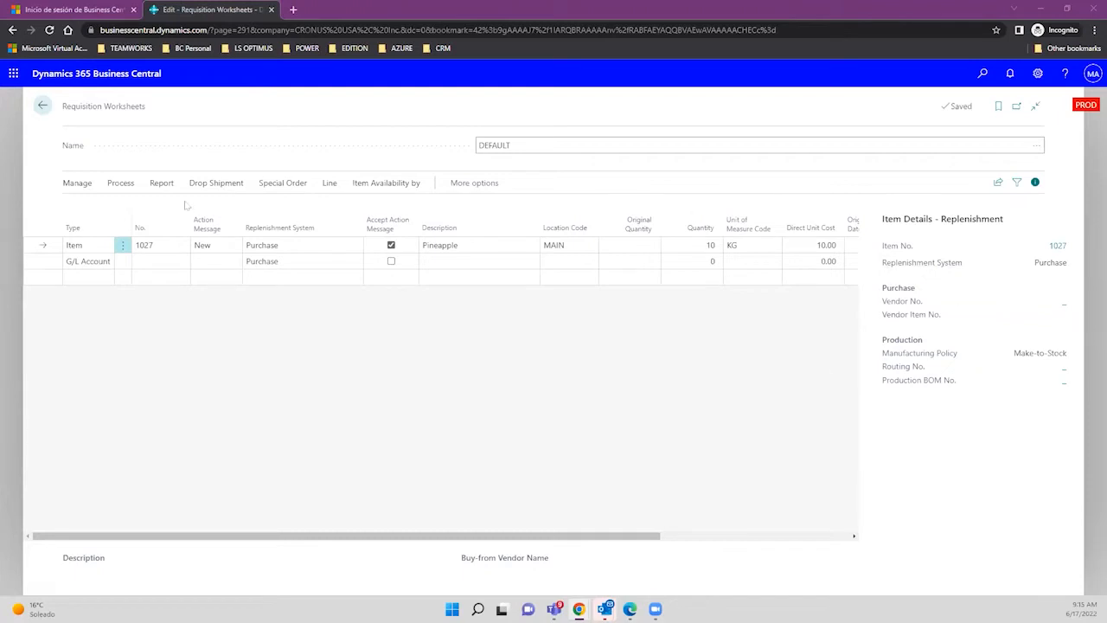
Carry out the action message for the accepted Pineapple line with Print Orders enabled.
click(121, 184)
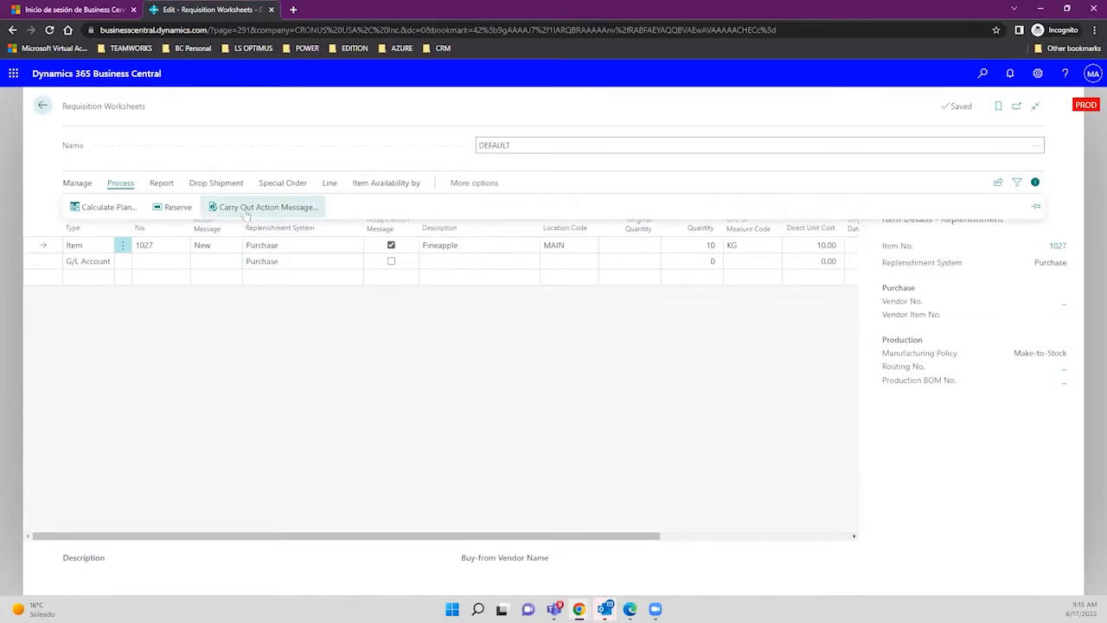
click(307, 208)
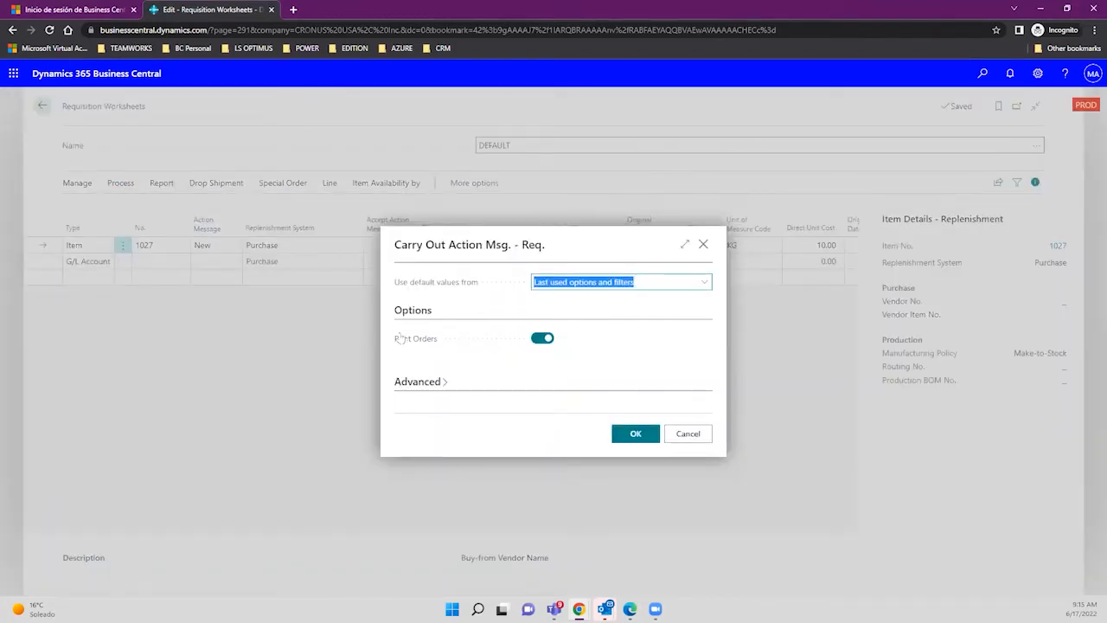
click(623, 432)
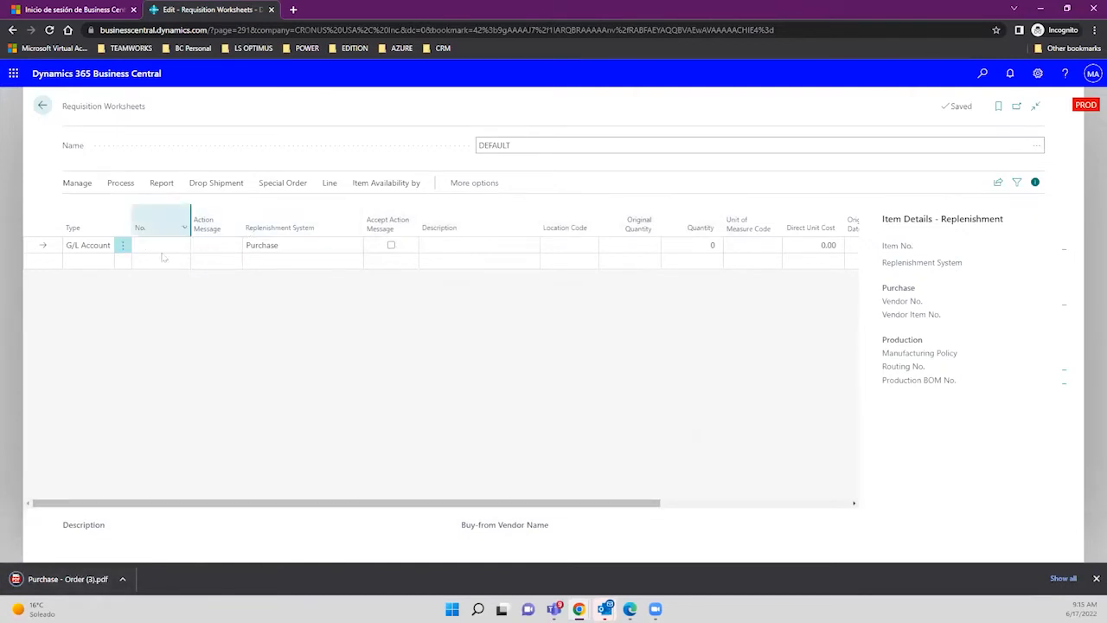
Open the downloaded Purchase - Order (3).pdf and examine the order's header, line and total.
click(76, 590)
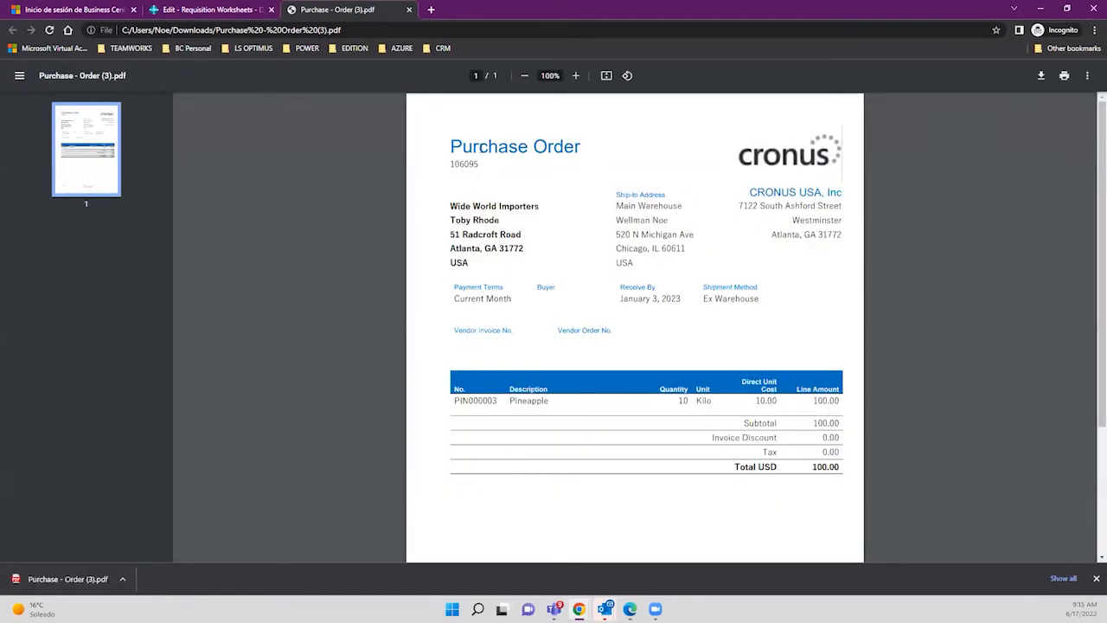
drag(450, 146, 614, 166)
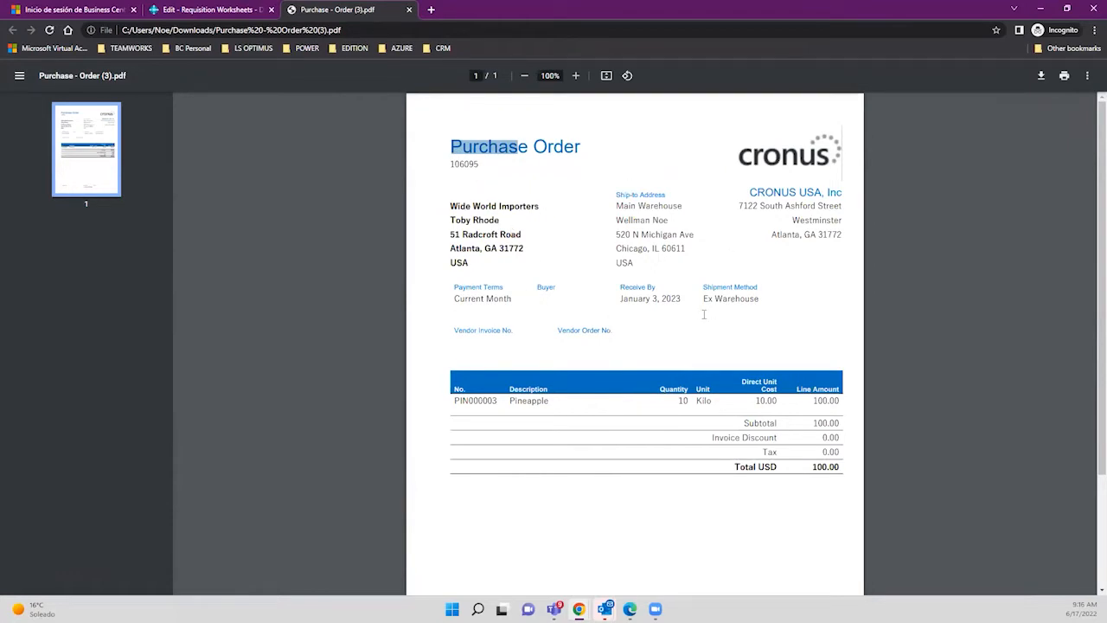
scroll(758, 202, down, 2)
scroll(758, 202, up, 2)
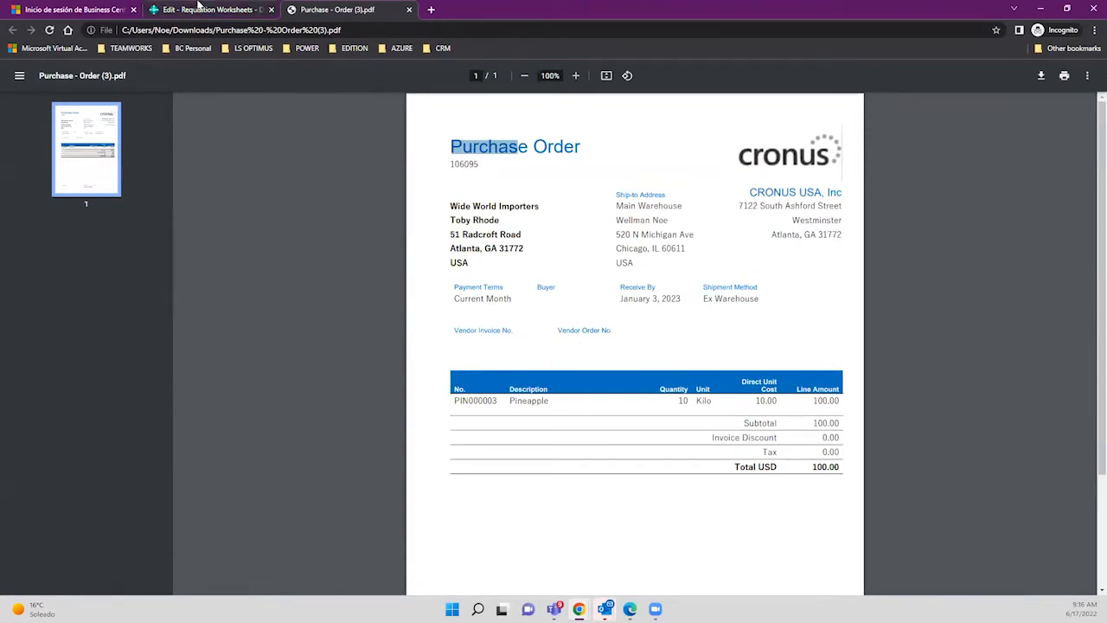
Leave the requisition worksheet and open the newest Wide World Importers order from the purchase orders list.
click(203, 9)
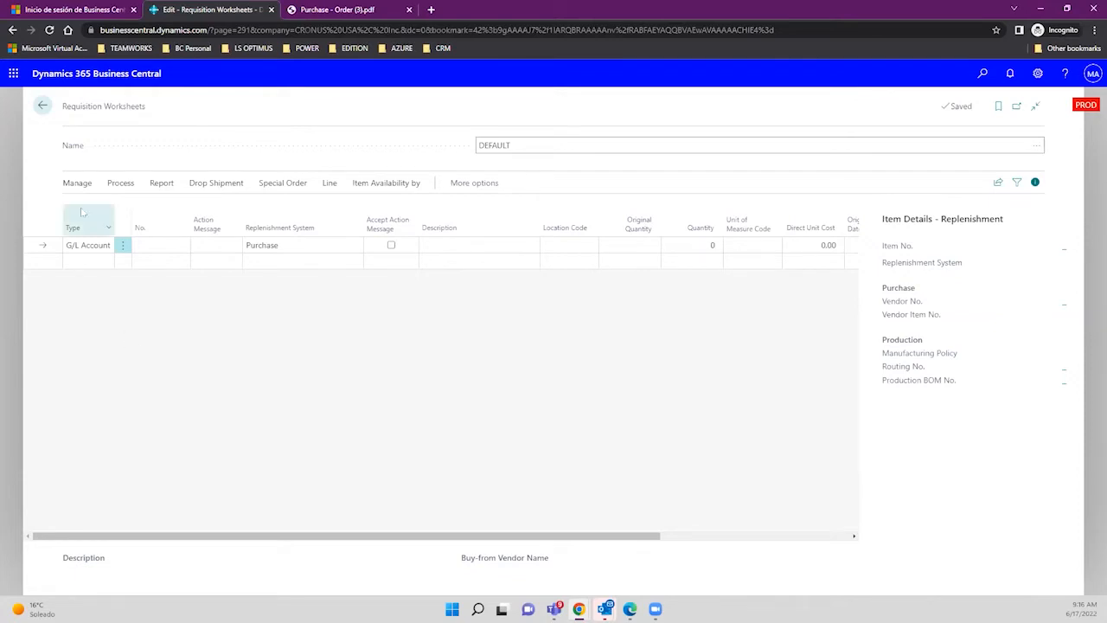
click(43, 106)
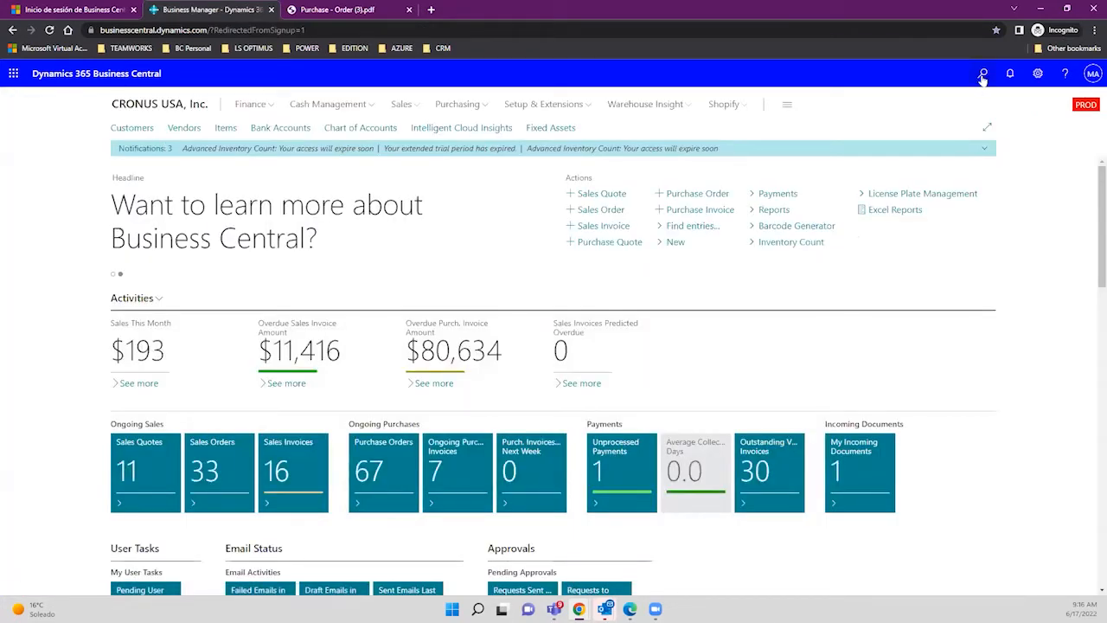
click(457, 105)
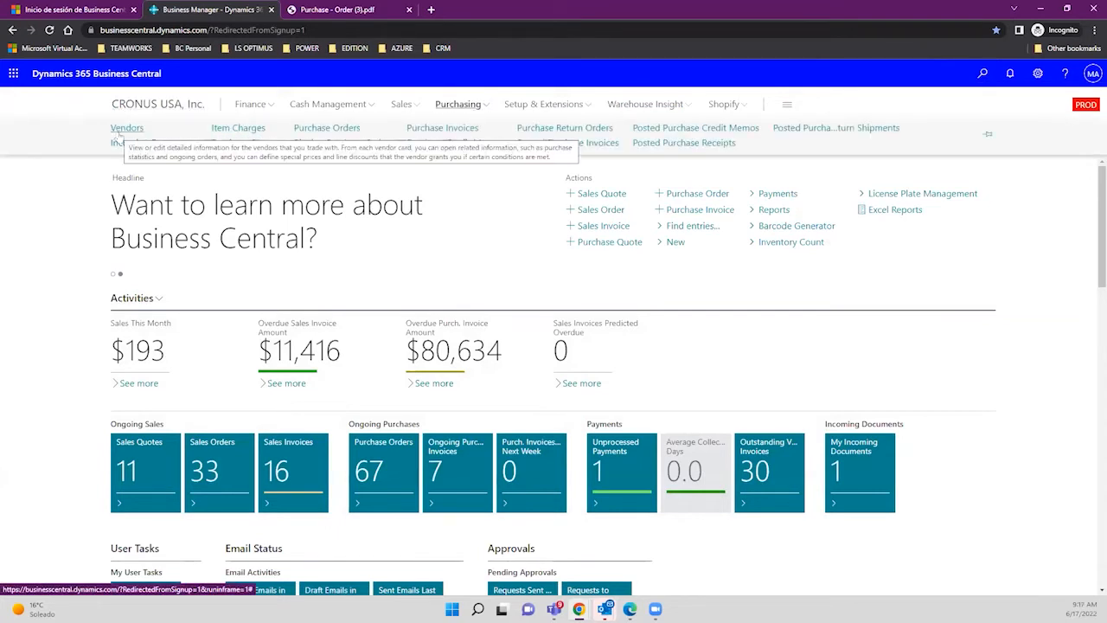
click(345, 130)
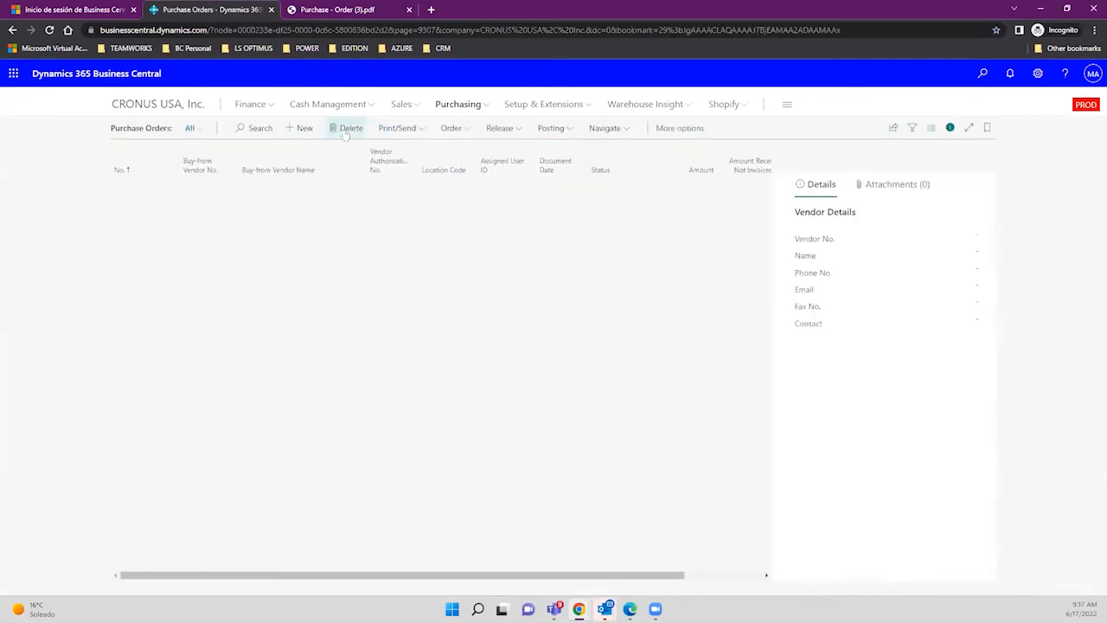
scroll(195, 295, down, 10)
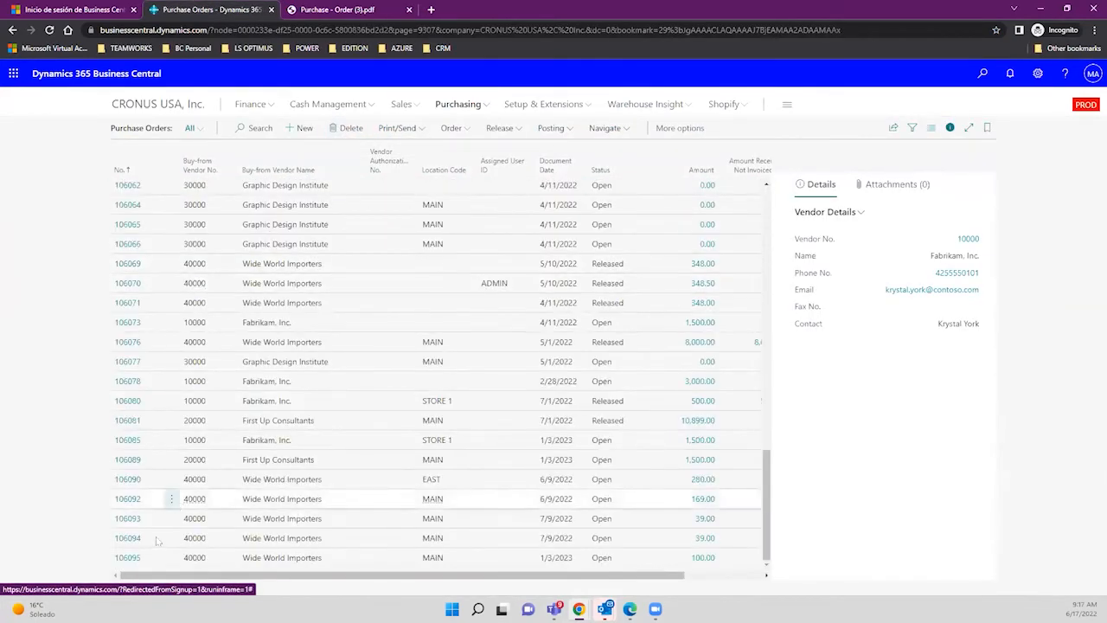
click(138, 559)
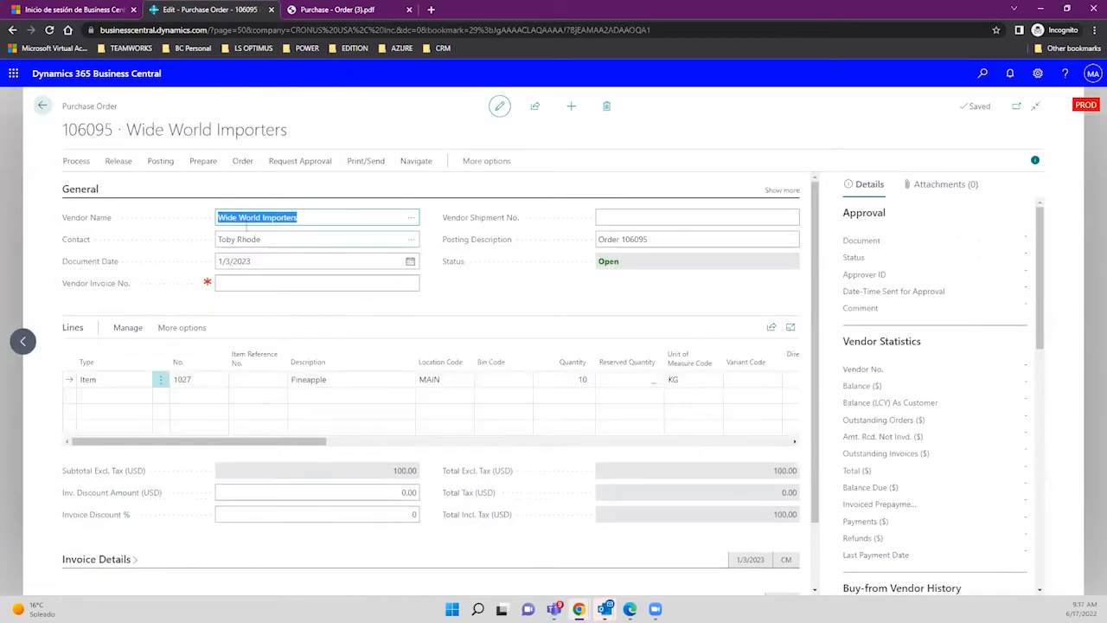
Review the Wide World Importers purchase order's full General details and the Pineapple line's cost and quantity columns.
click(93, 107)
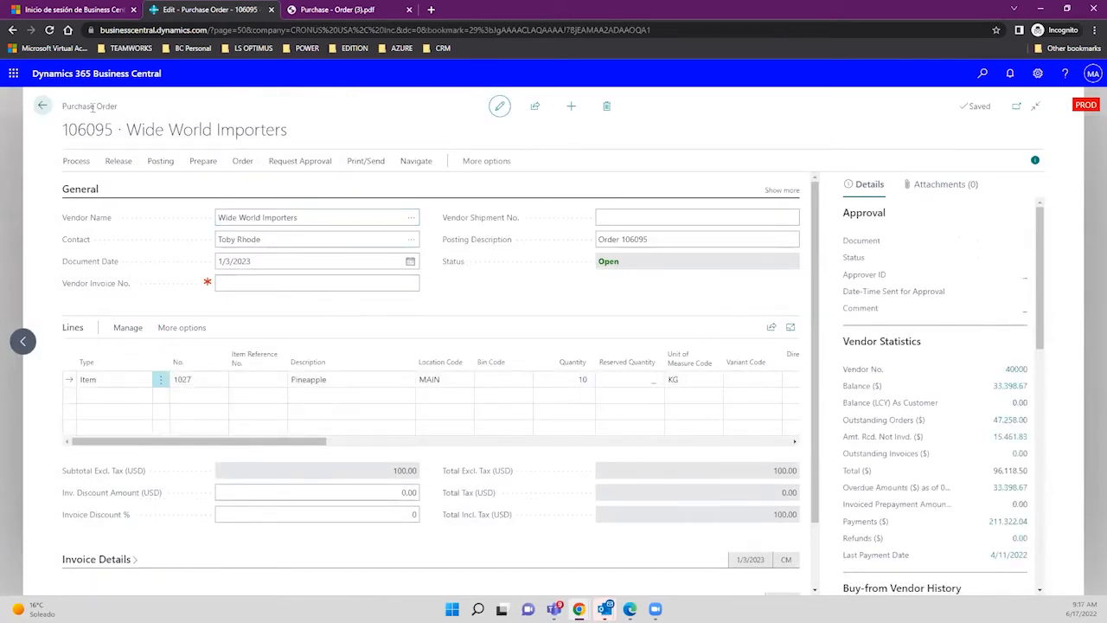
click(298, 217)
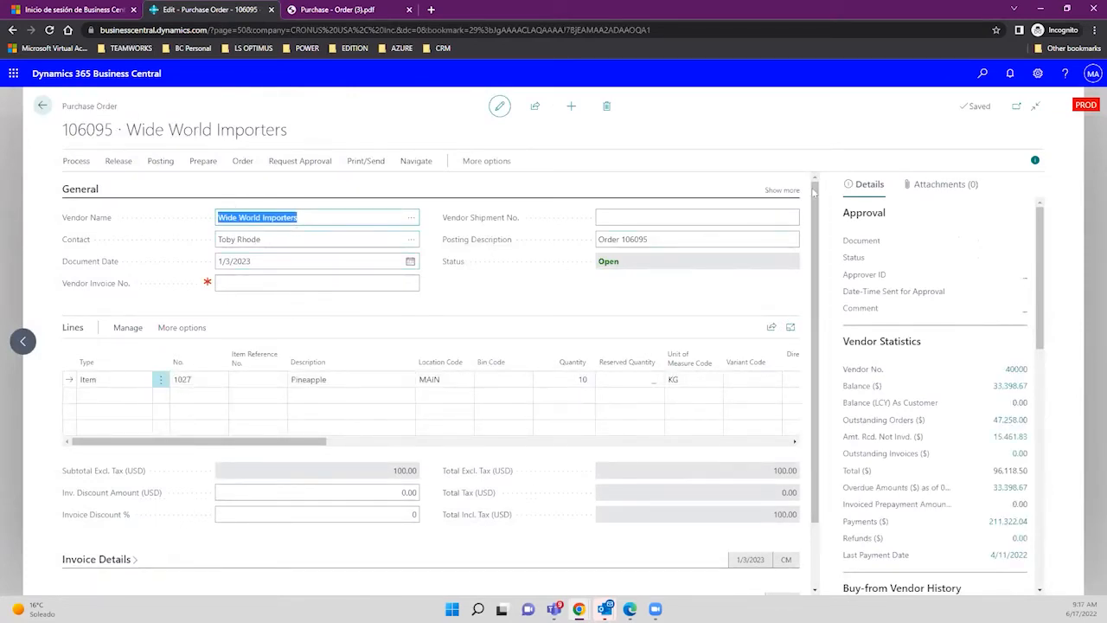
click(782, 189)
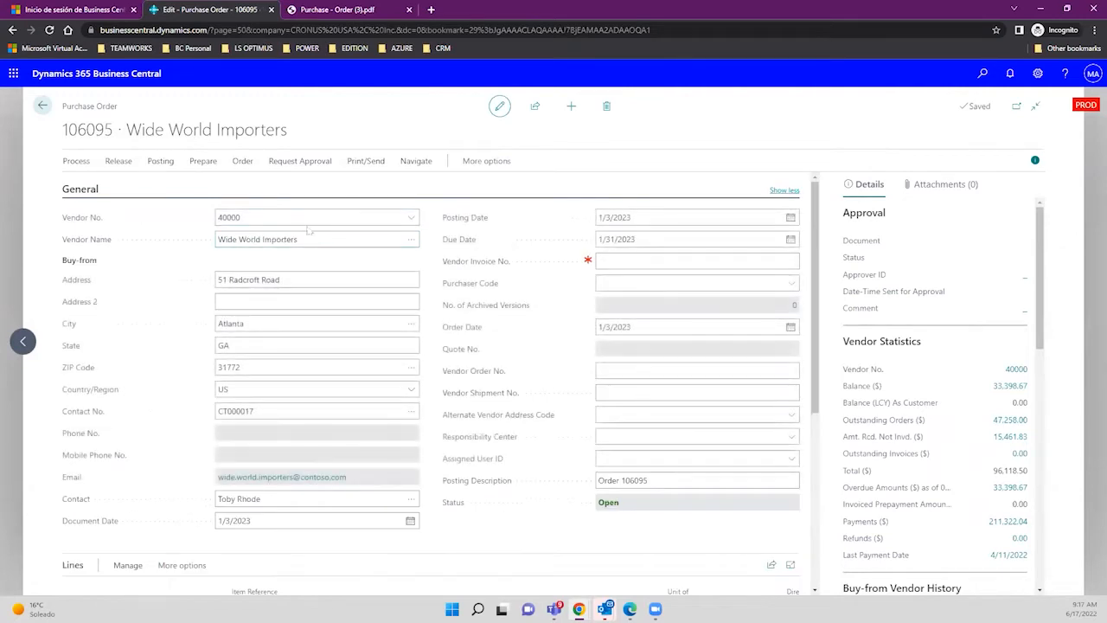
scroll(247, 337, down, 3)
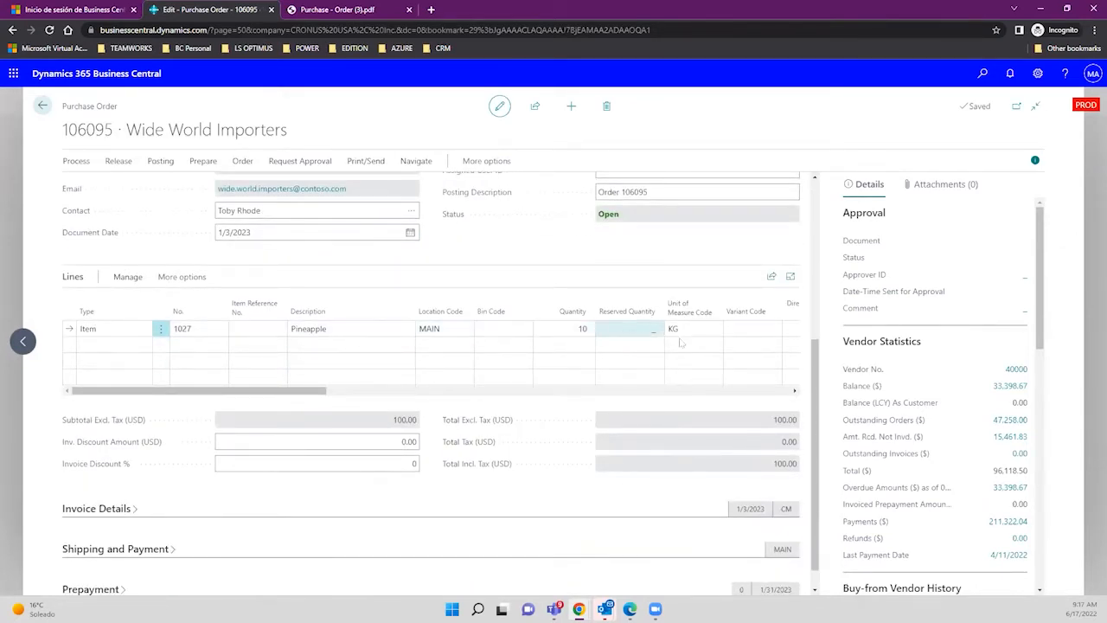
drag(295, 390, 489, 399)
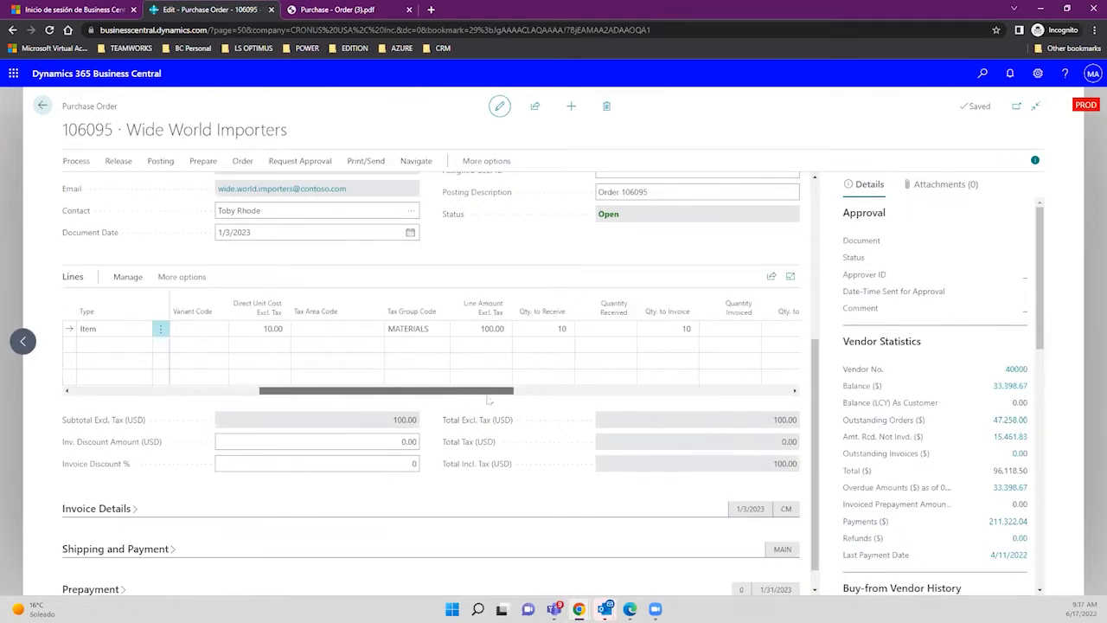
scroll(389, 316, up, 3)
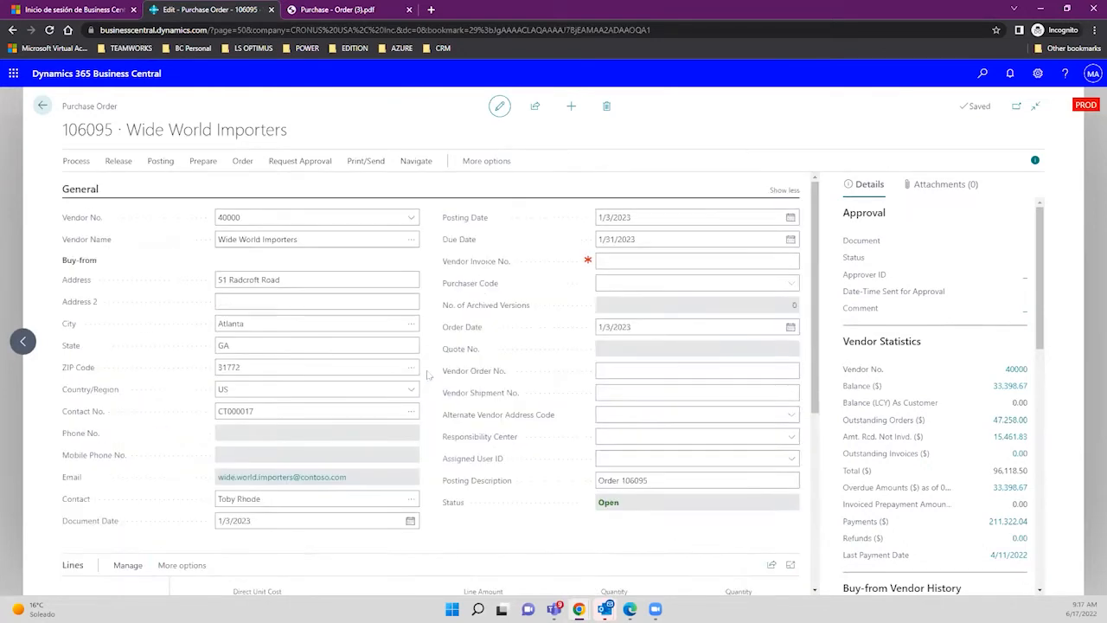
click(356, 281)
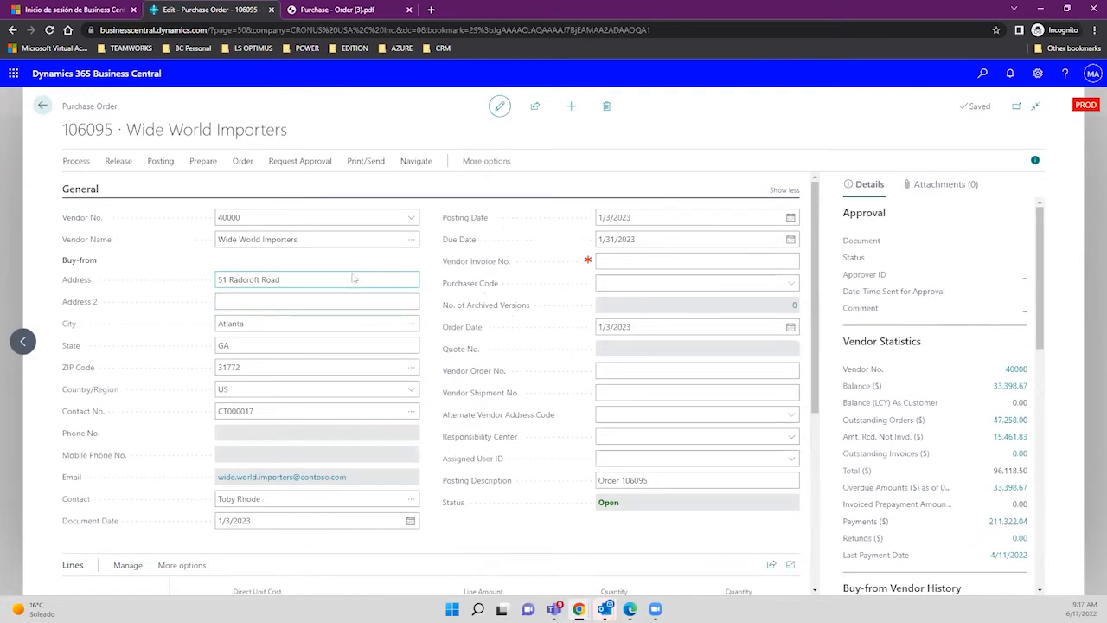
drag(117, 107, 57, 109)
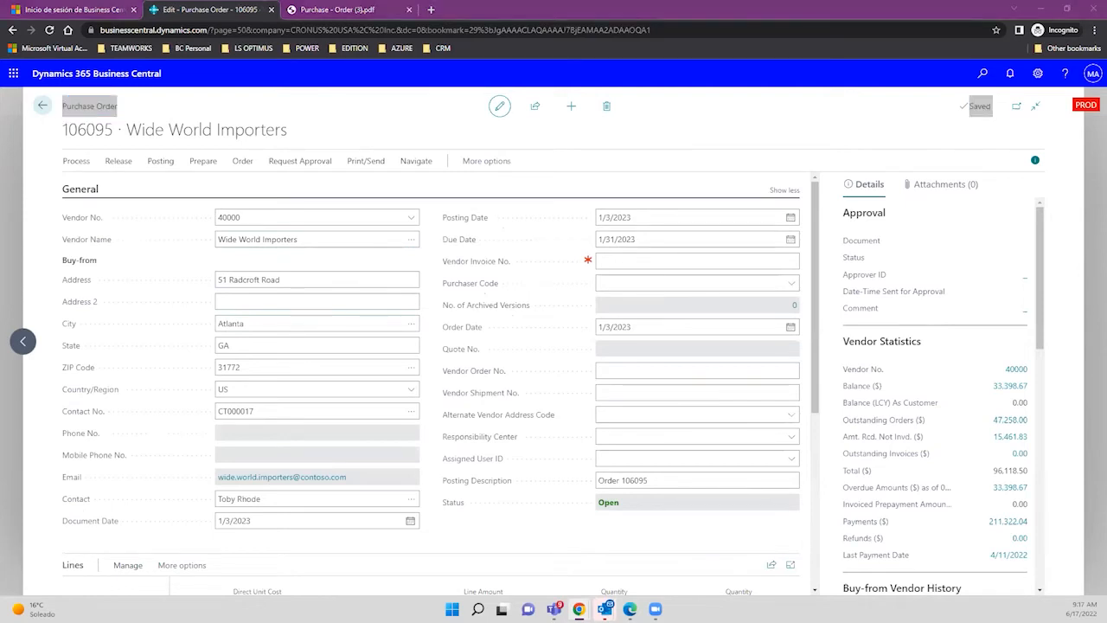
Leave the purchase order, search for "requisition work" and open the Requisition Worksheets page.
click(41, 106)
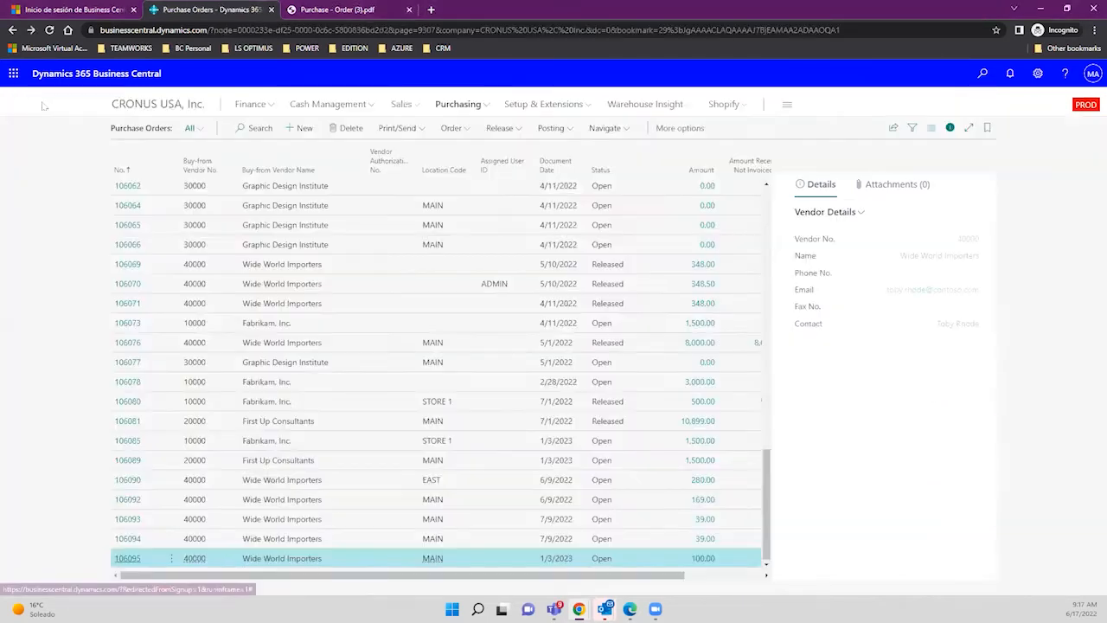
click(983, 75)
text(requisition)
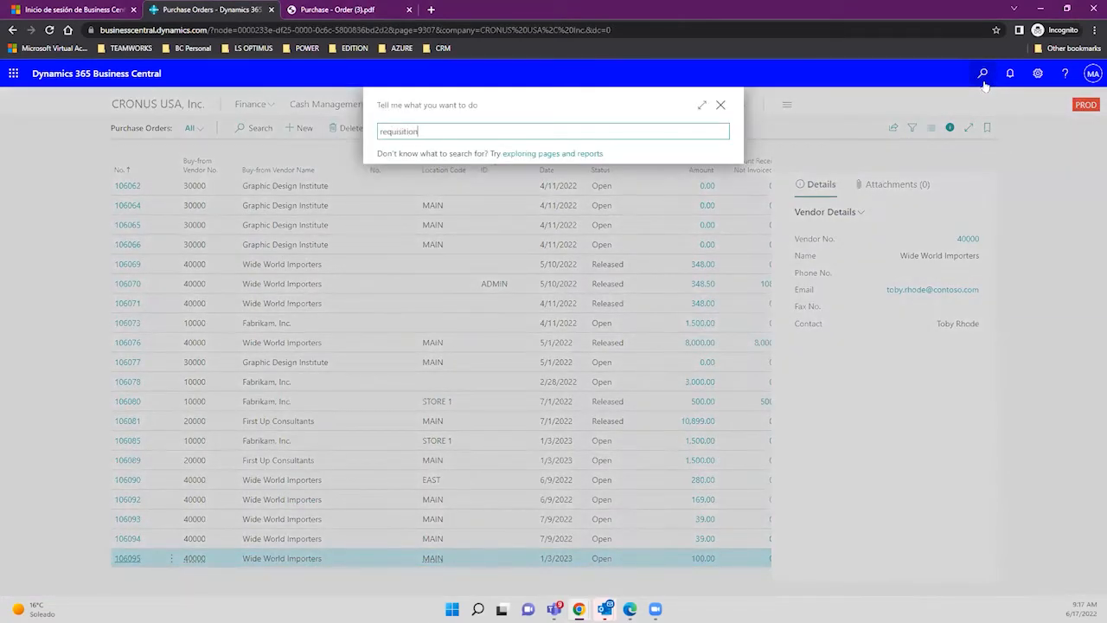
text( worke)
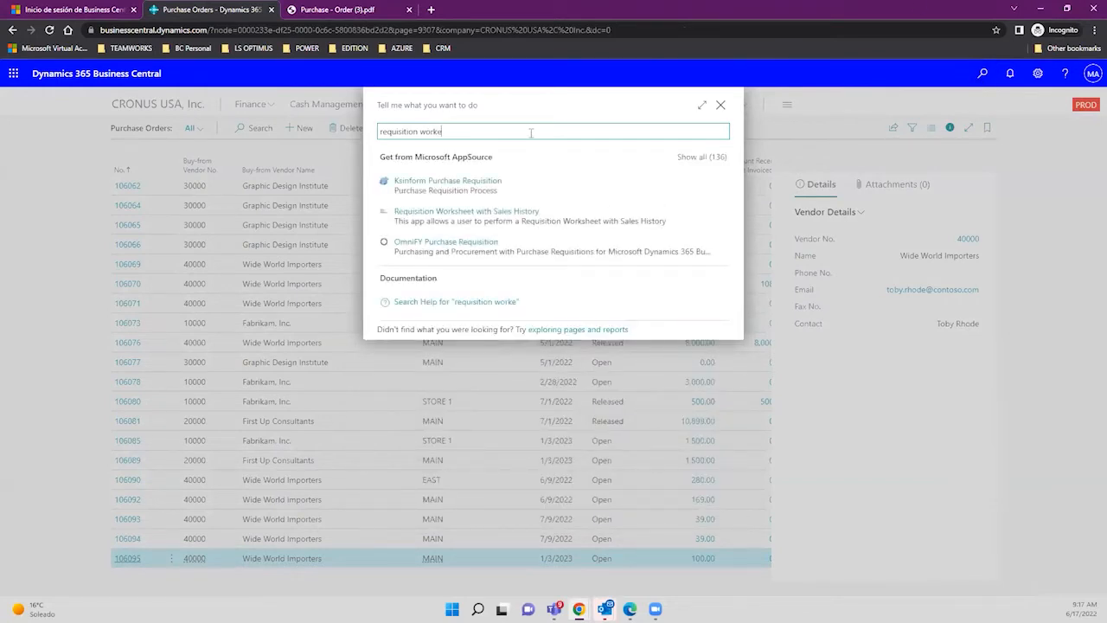
key(BackSpace)
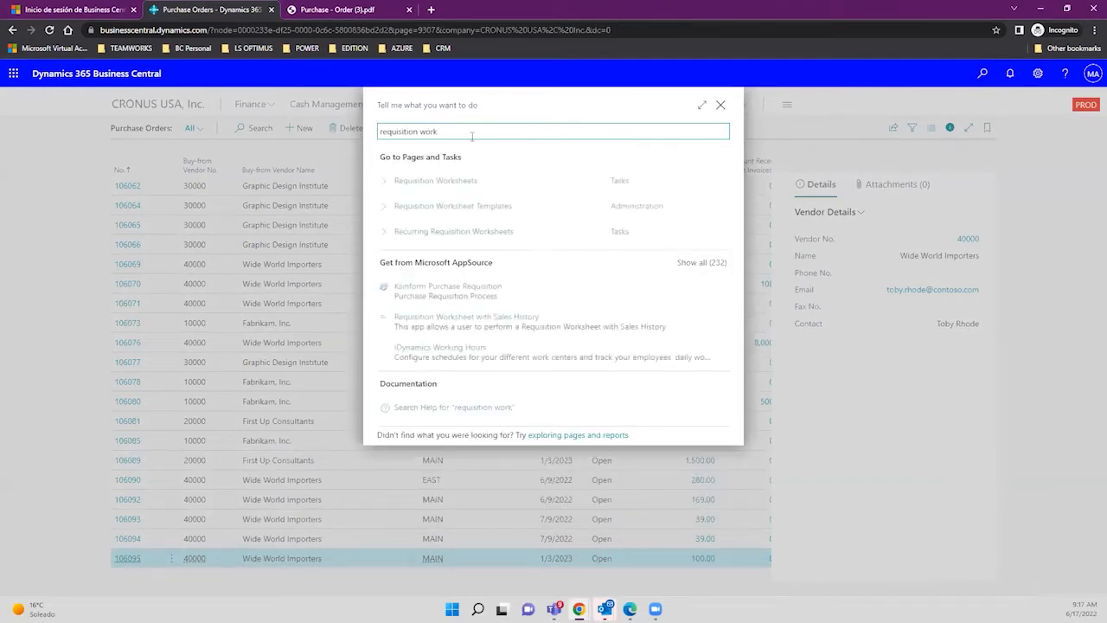
click(438, 182)
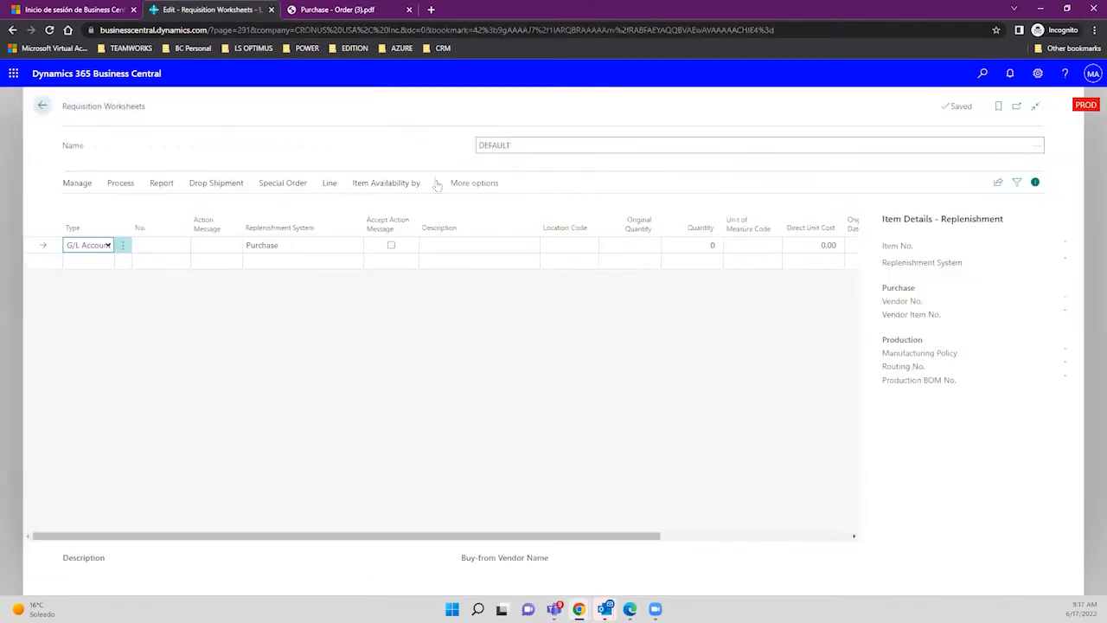
Examine the worksheet's processing actions and the Action Message choices available on the blank line.
click(120, 183)
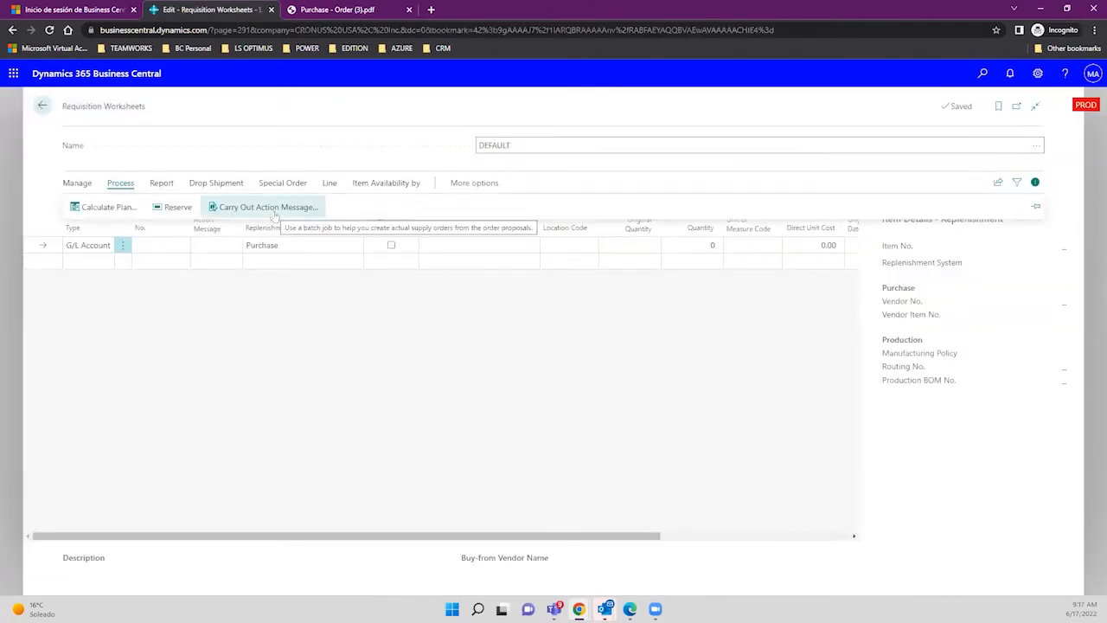
click(220, 249)
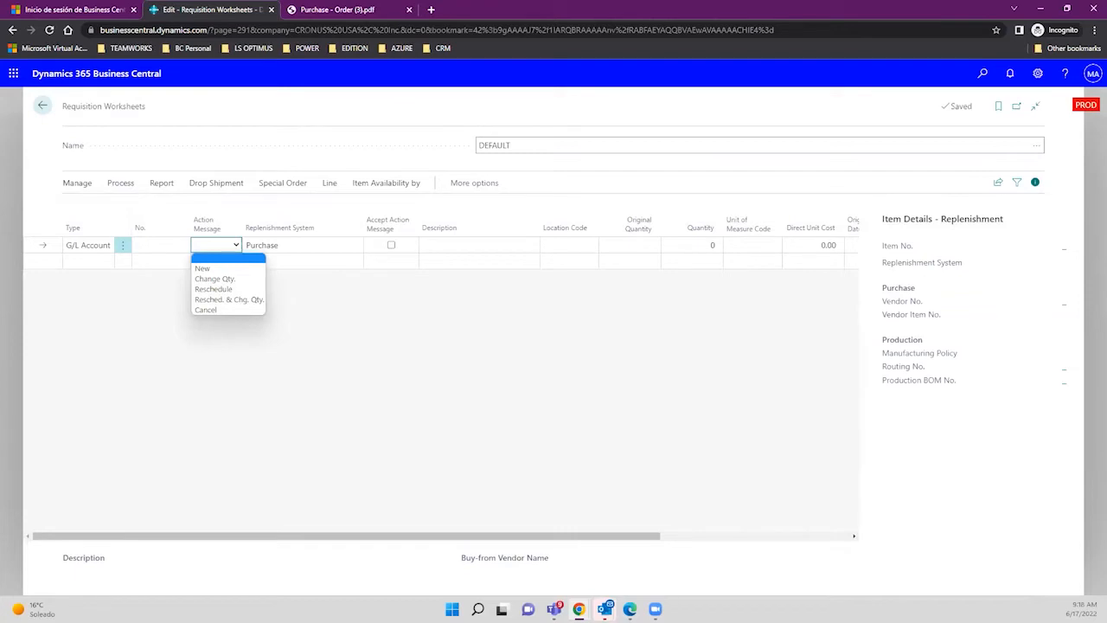
key(alt+Tab)
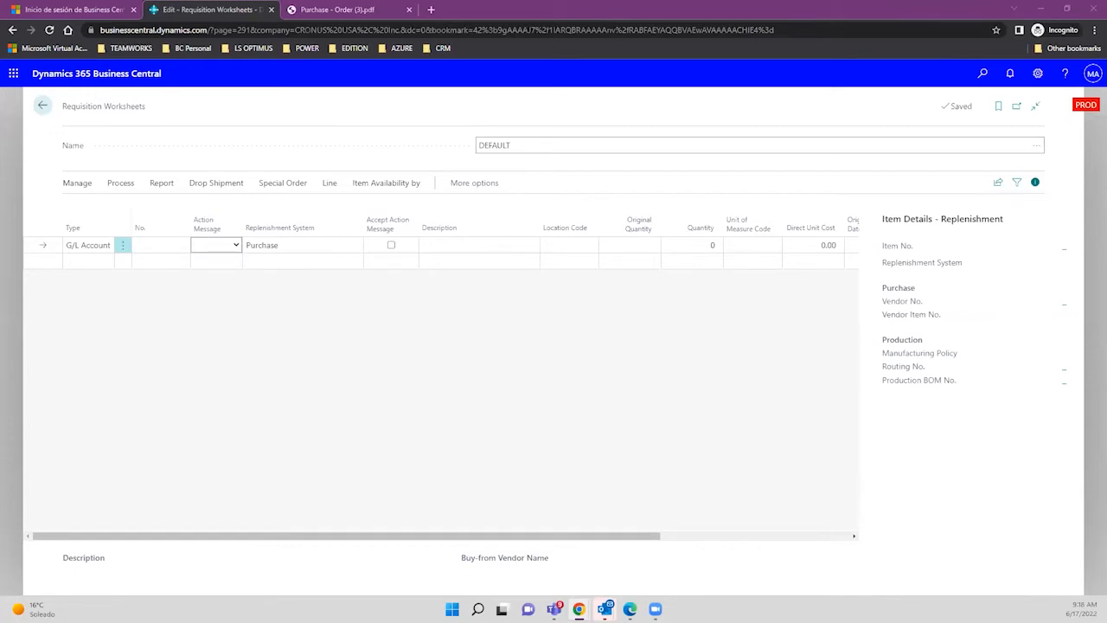
click(492, 362)
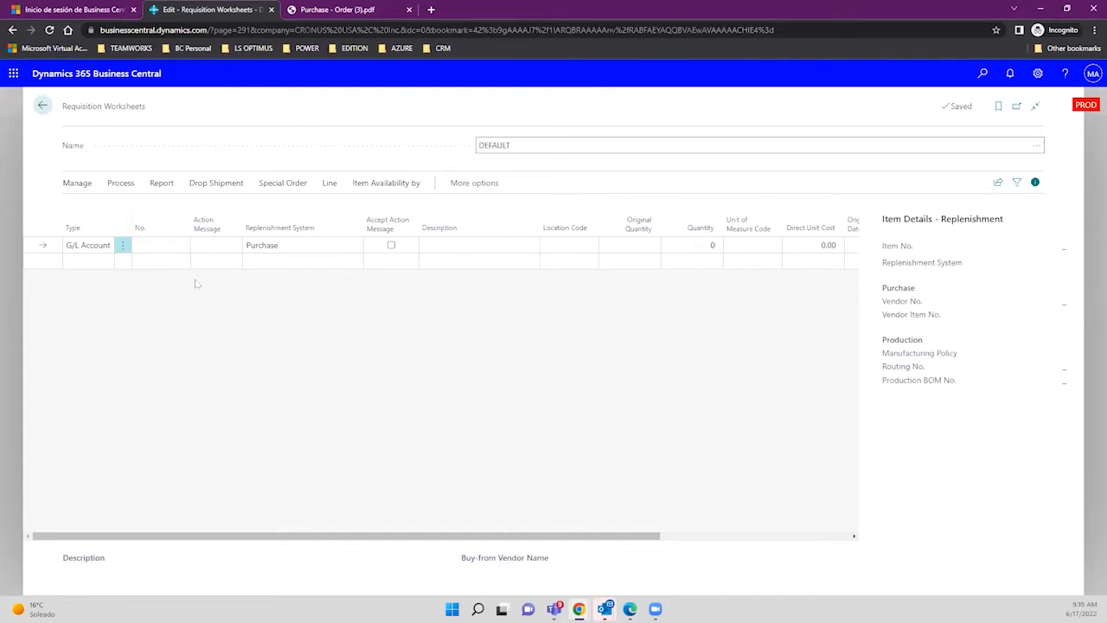
Open Calculate Plan for the DEFAULT worksheet and clear the item number filter.
click(112, 187)
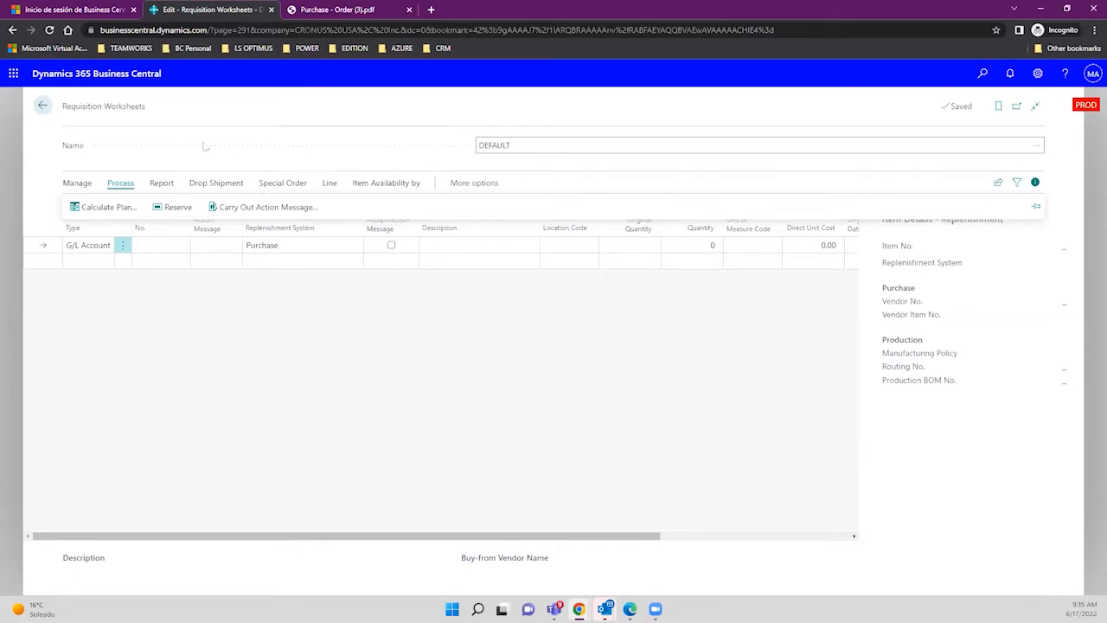
click(105, 209)
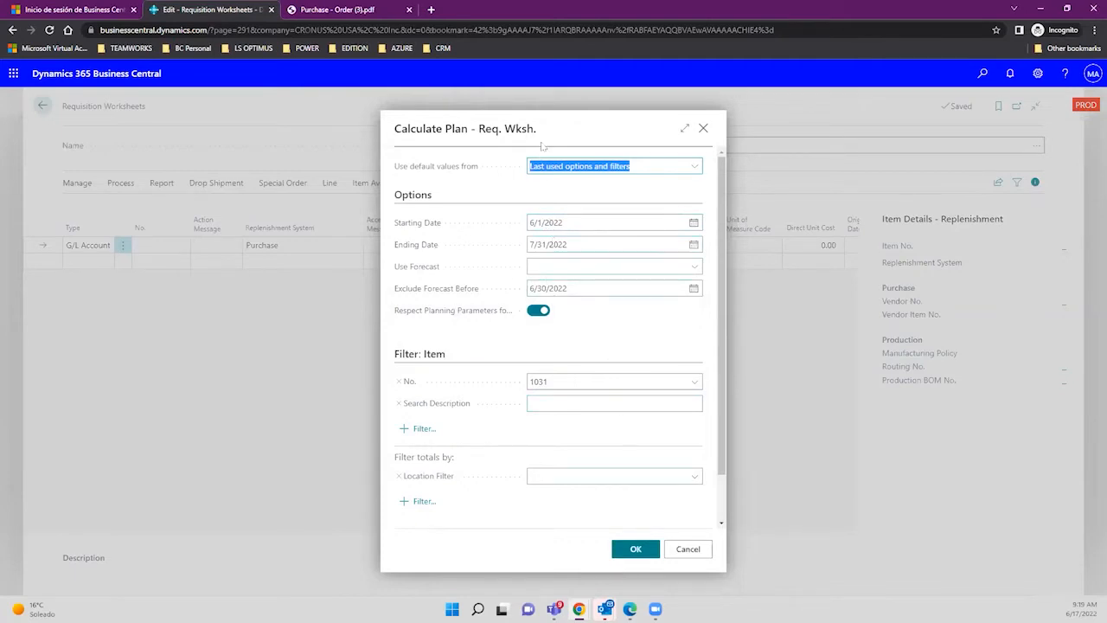
drag(538, 132, 397, 141)
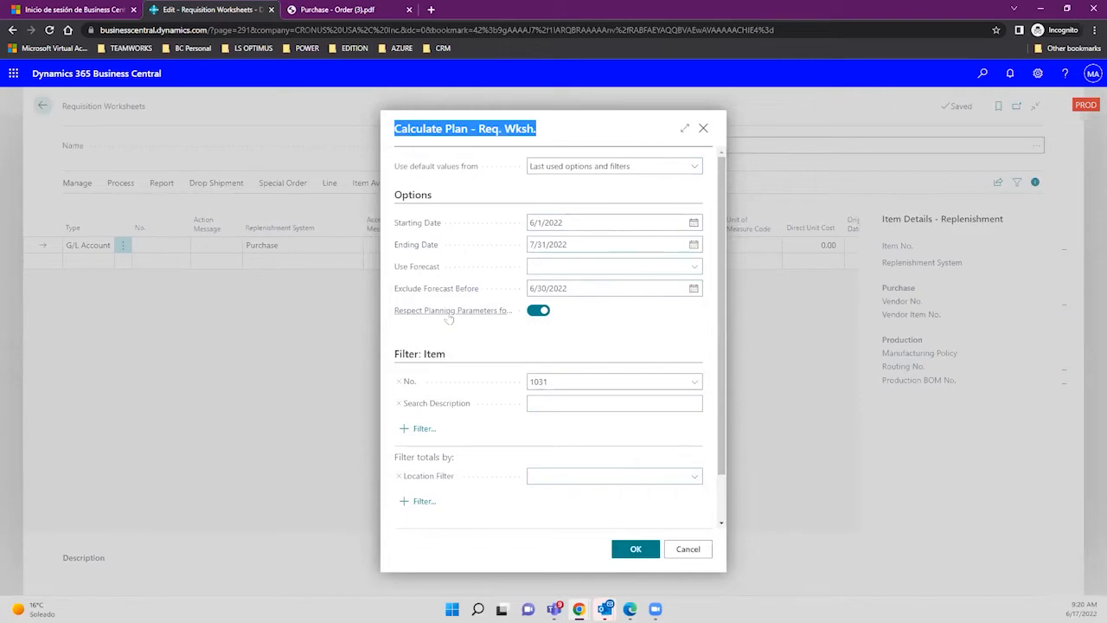
mouse_move(451, 318)
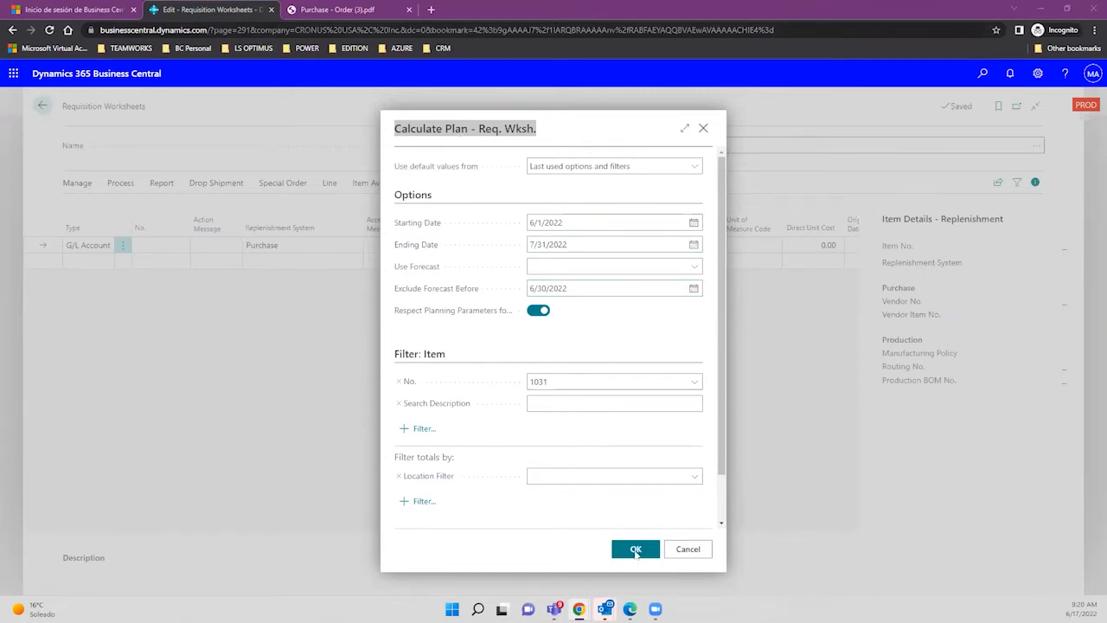
click(607, 381)
key(BackSpace)
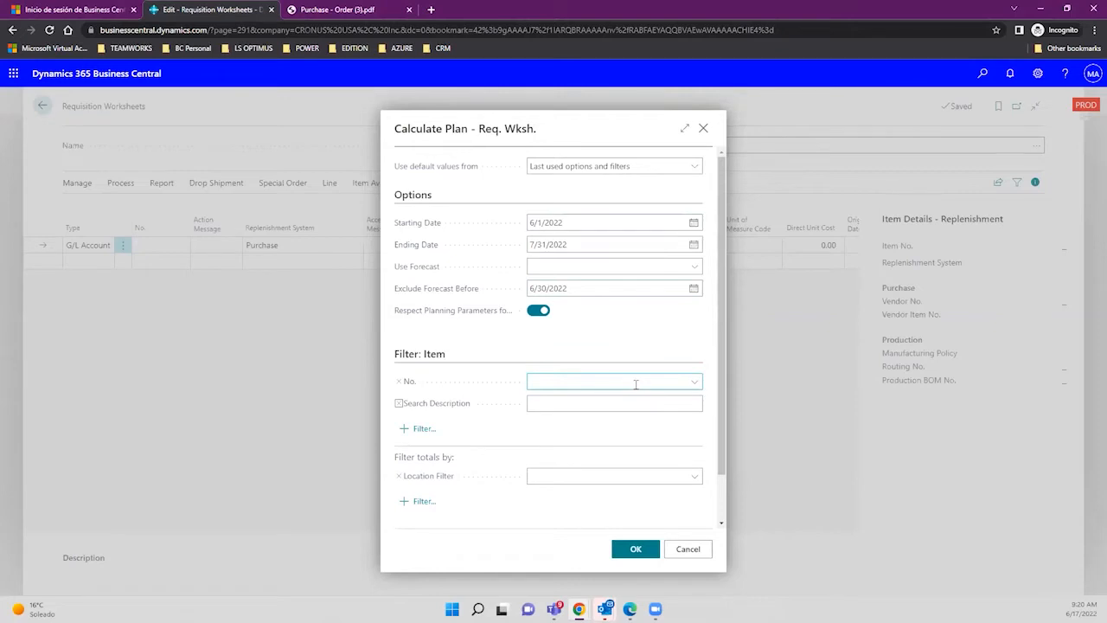
Check the plan's starting and ending dates, and set its location filter to MAIN.
click(564, 223)
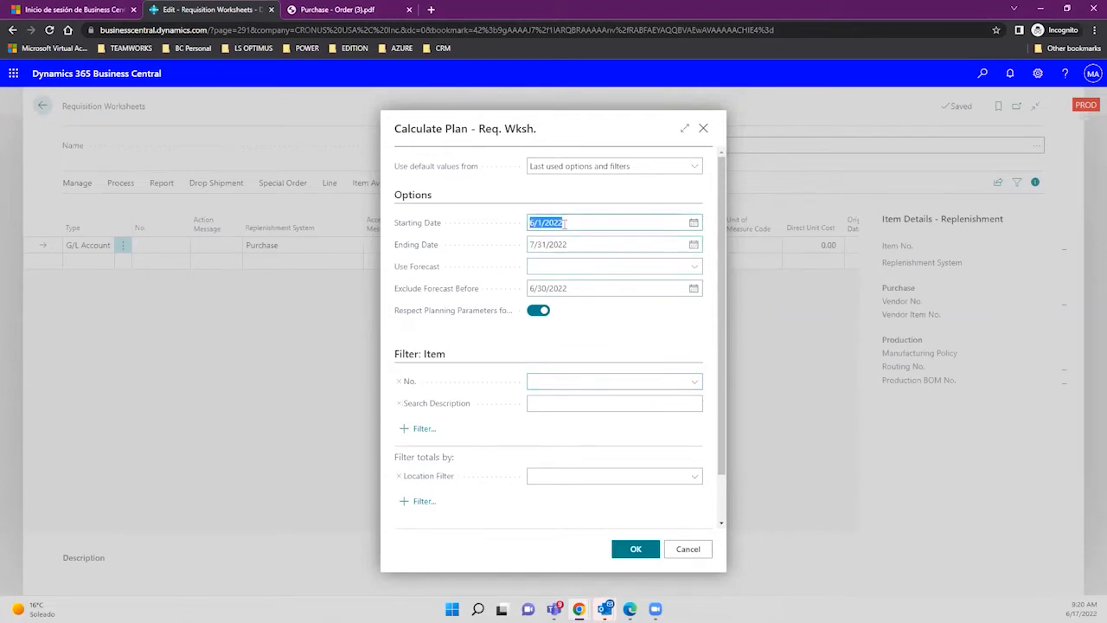
click(577, 244)
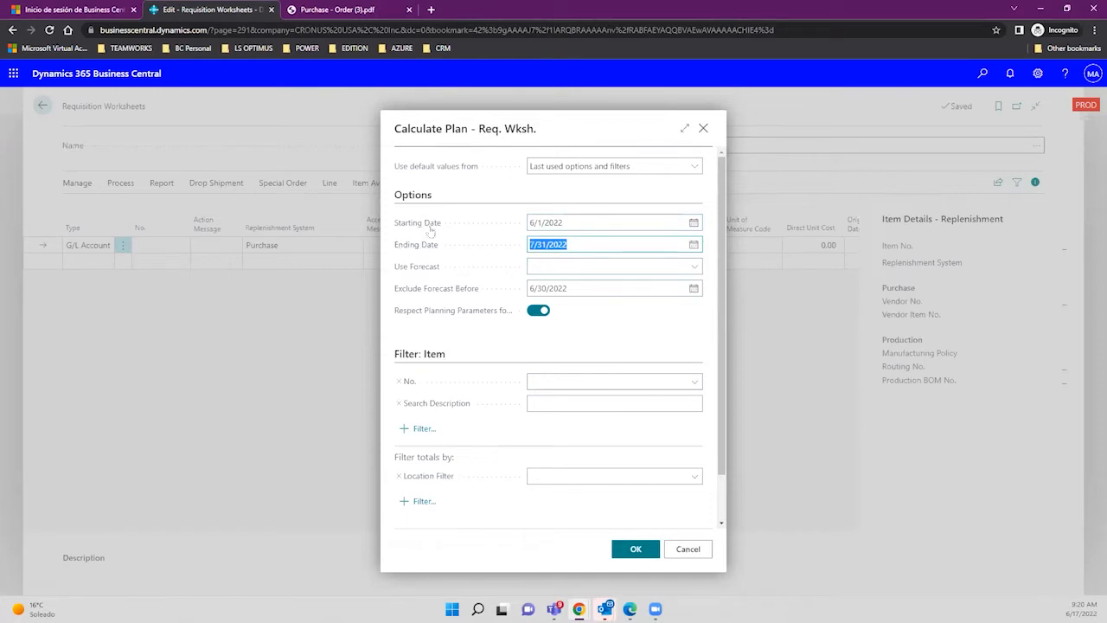
mouse_move(424, 250)
click(694, 476)
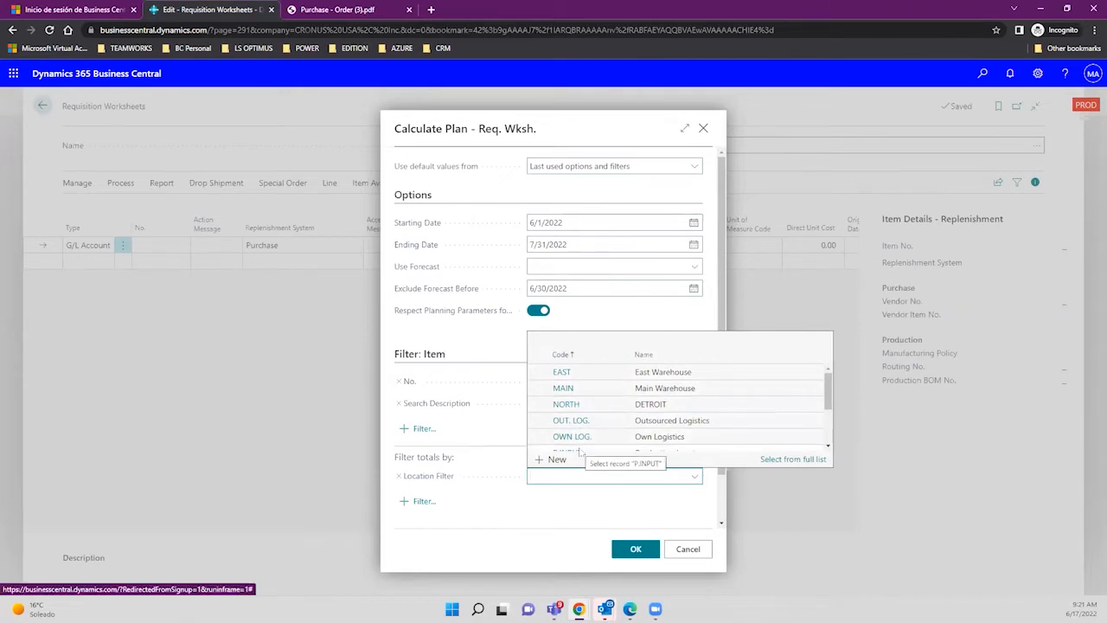
click(583, 389)
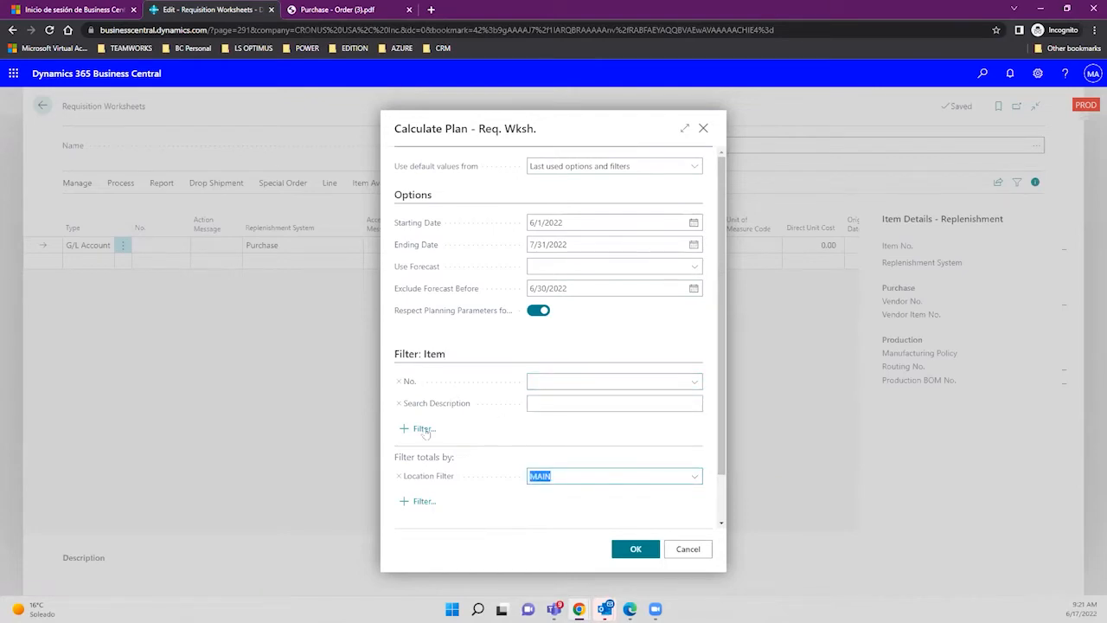
Add an Item Category Code filter to the item filters of the plan calculation.
click(610, 381)
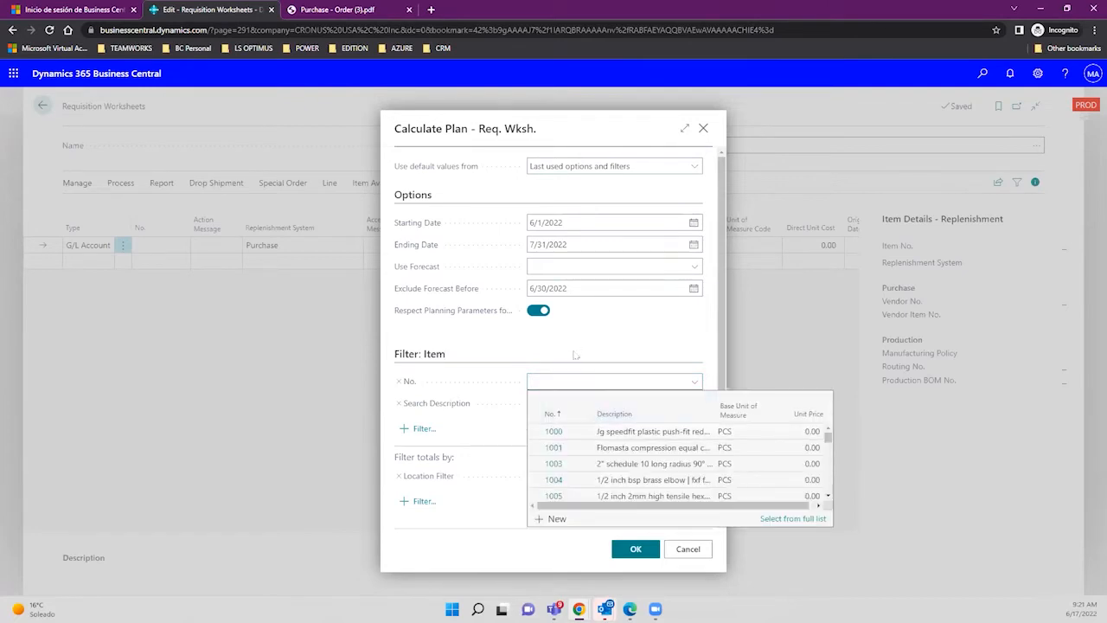
click(556, 403)
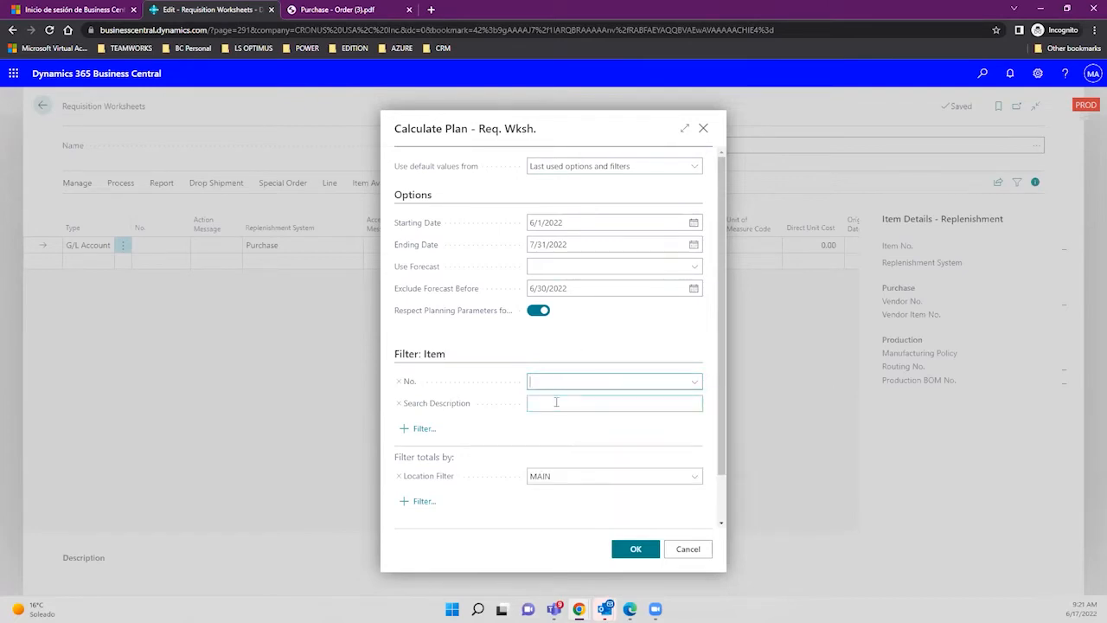
click(424, 429)
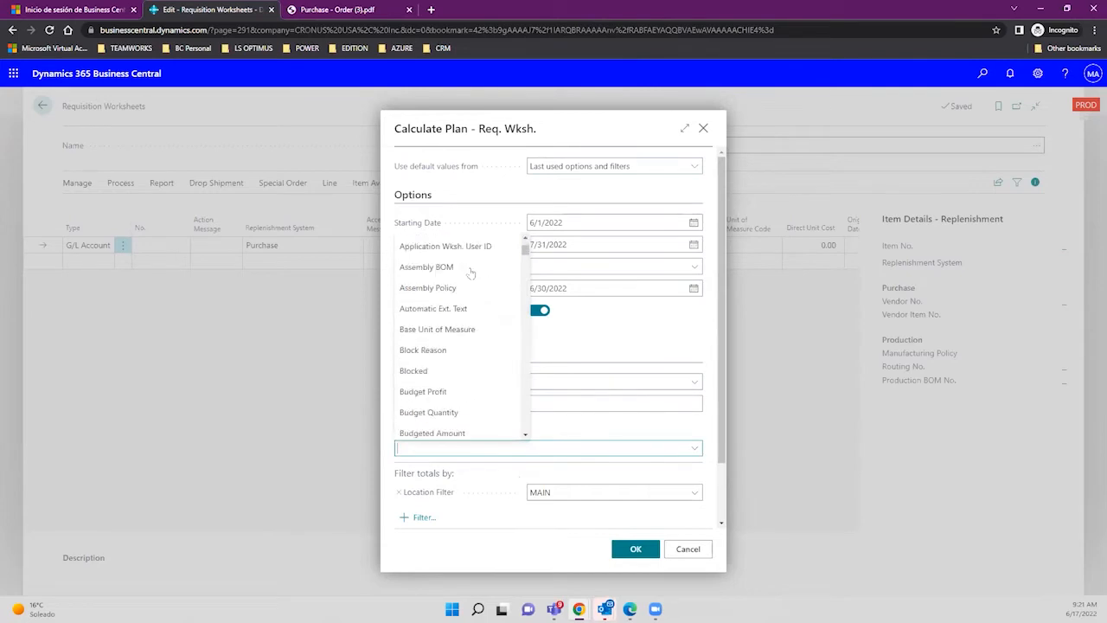
scroll(471, 274, down, 5)
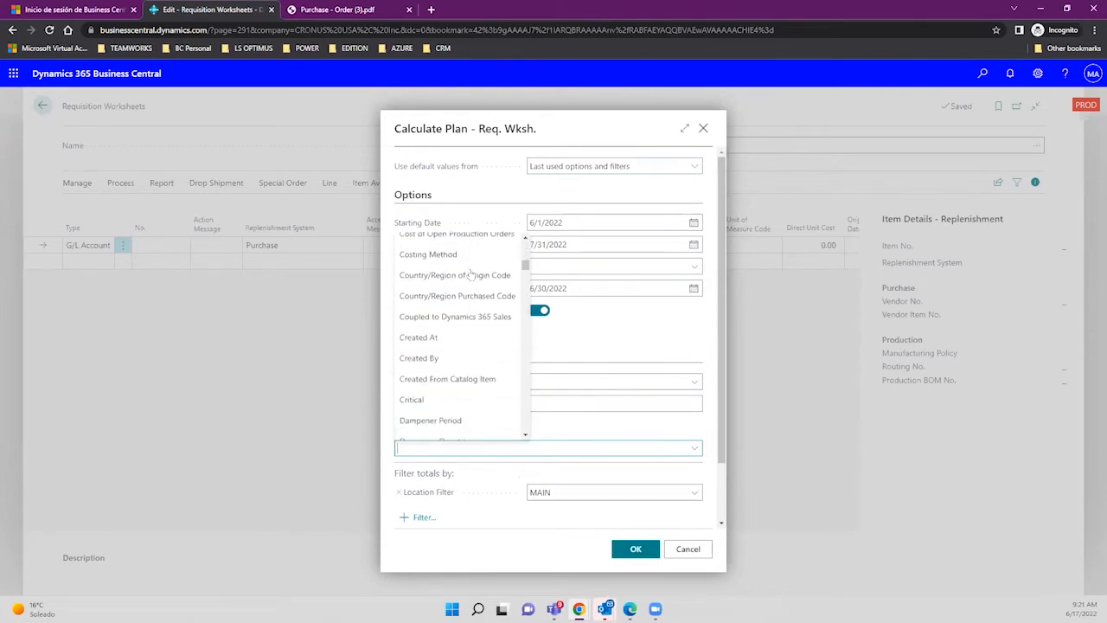
scroll(471, 274, down, 4)
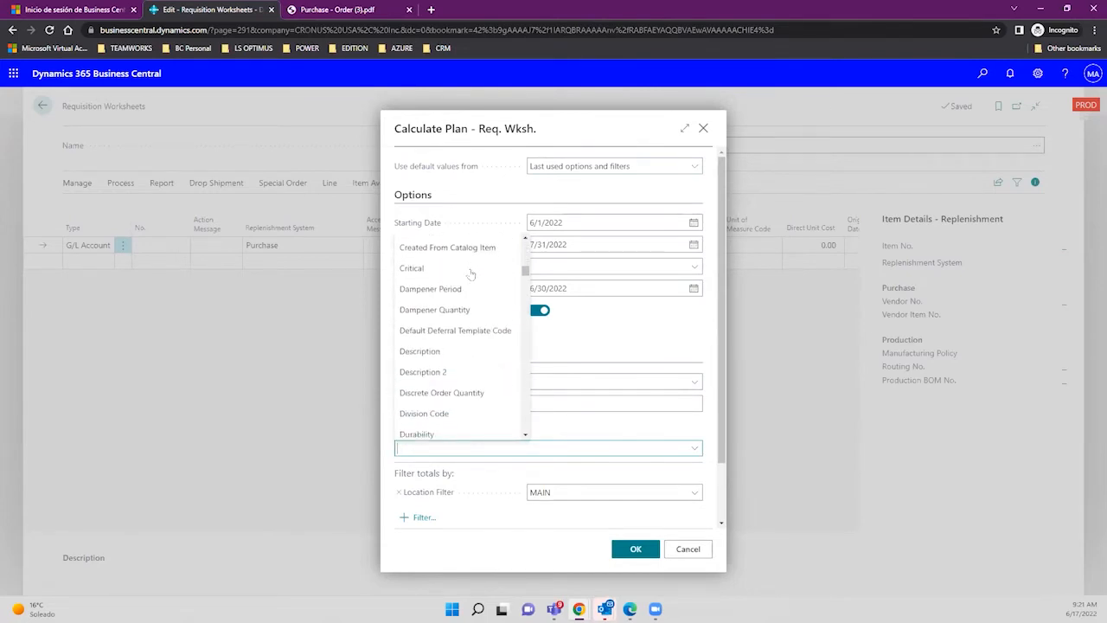
scroll(470, 274, down, 3)
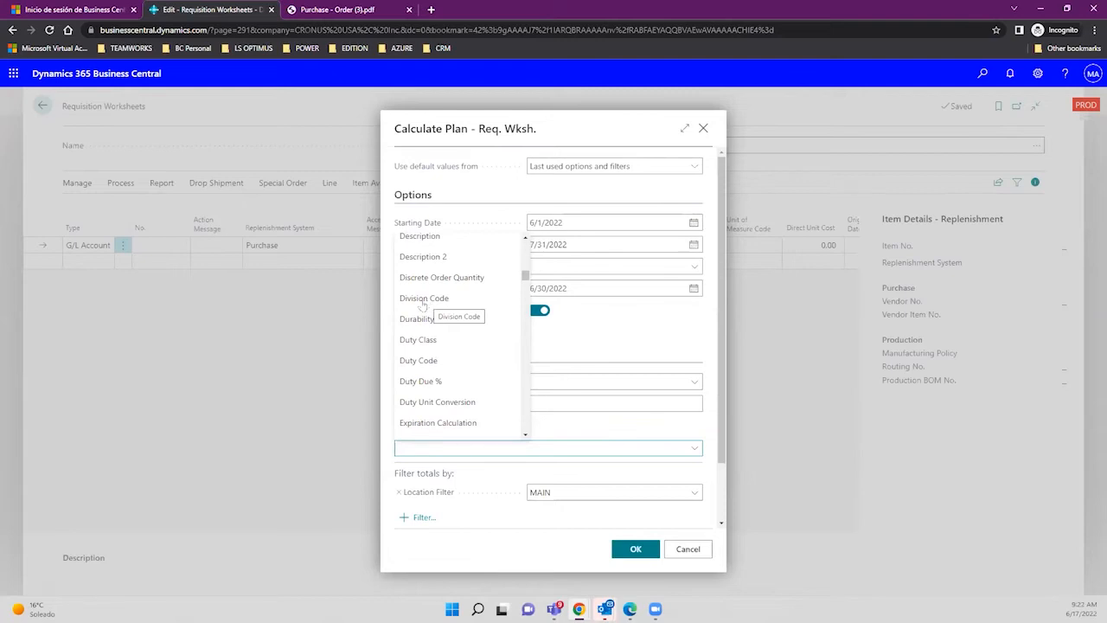
scroll(423, 306, down, 4)
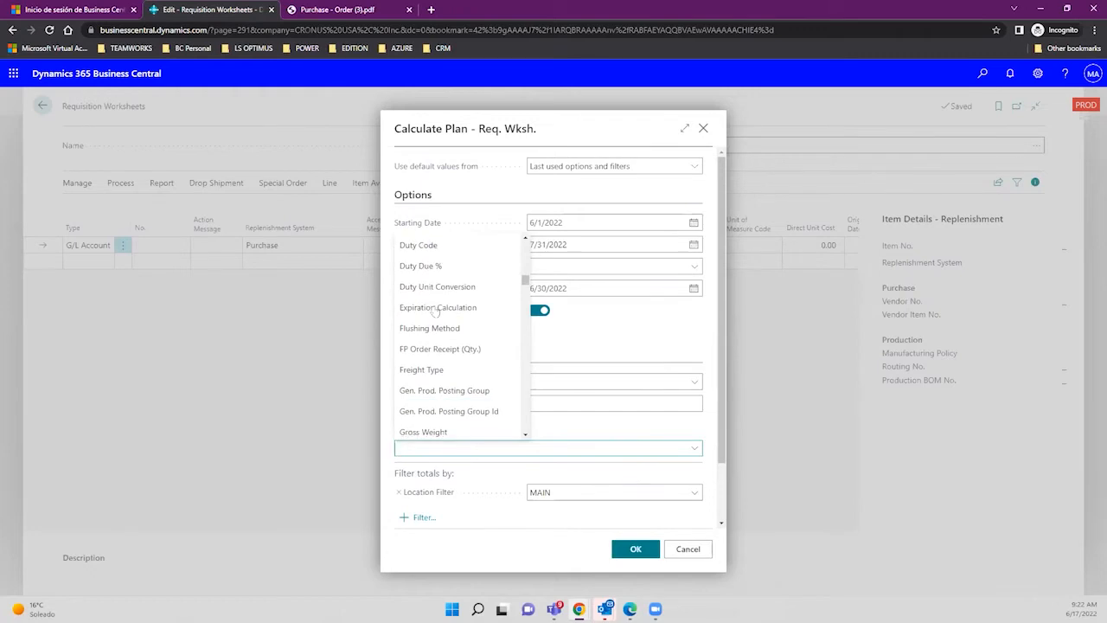
scroll(434, 311, down, 1)
scroll(434, 312, down, 2)
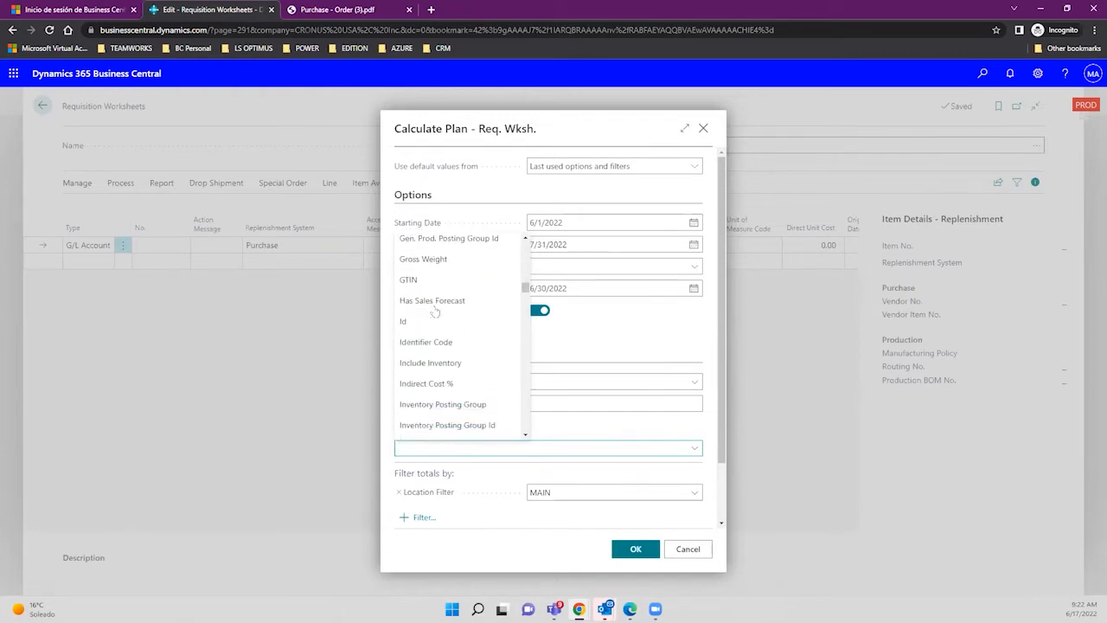
scroll(435, 312, down, 2)
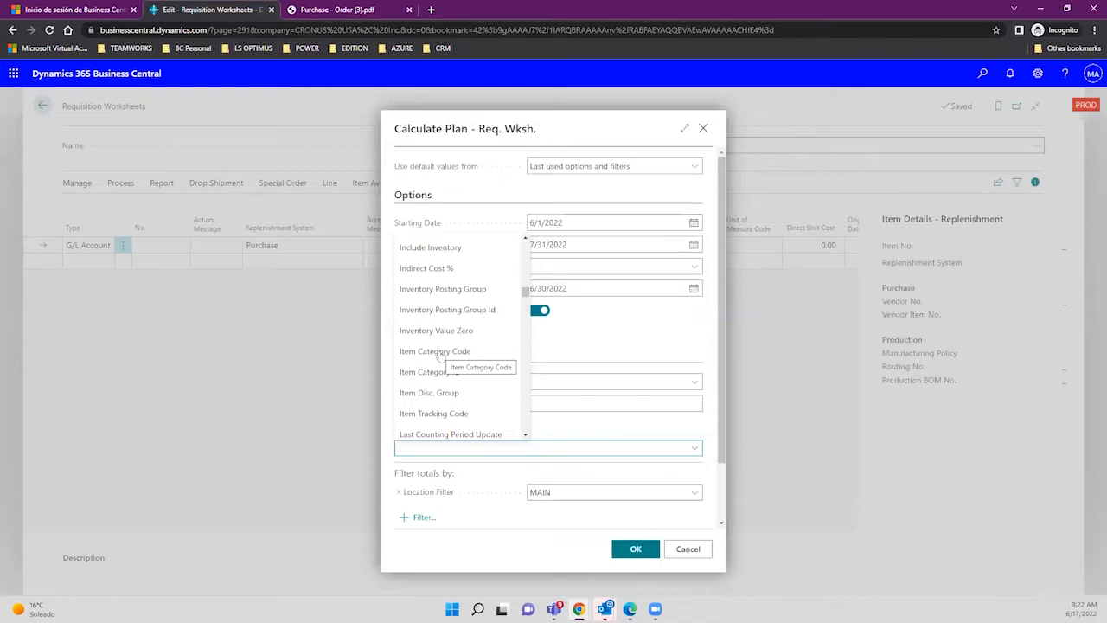
click(442, 352)
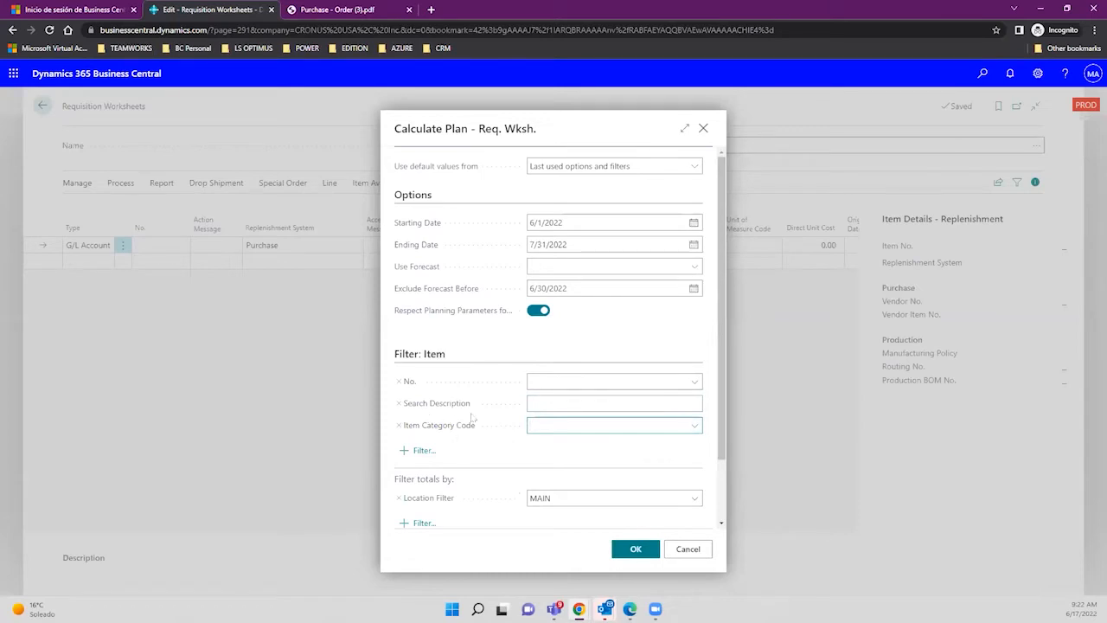
Examine the category codes available for the Item Category Code filter, leaving the filter blank.
click(567, 496)
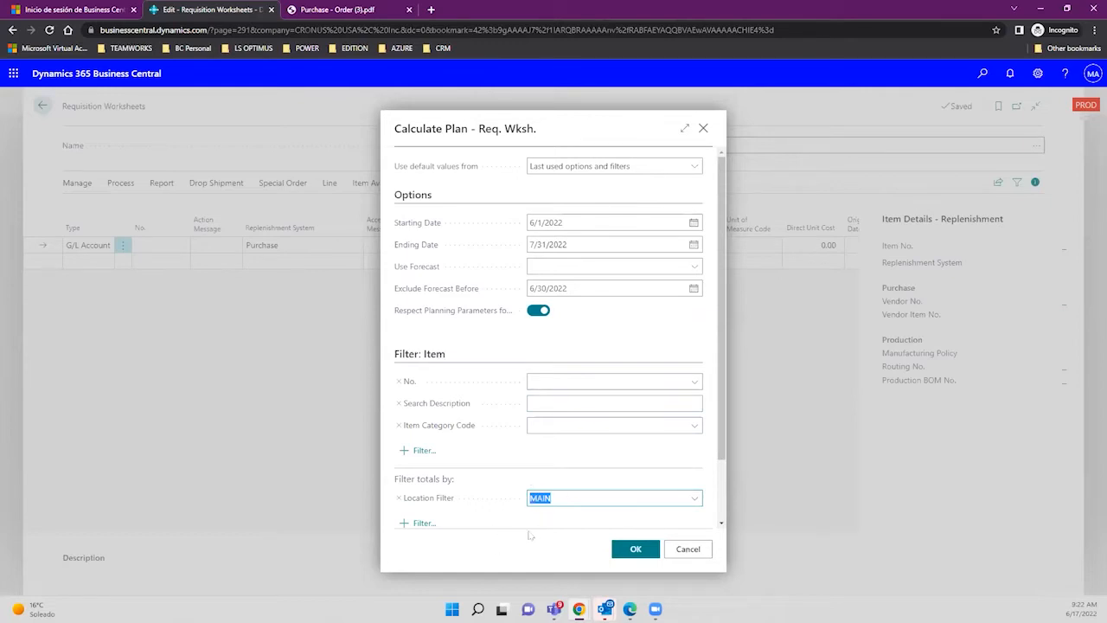
click(536, 426)
click(695, 426)
click(694, 428)
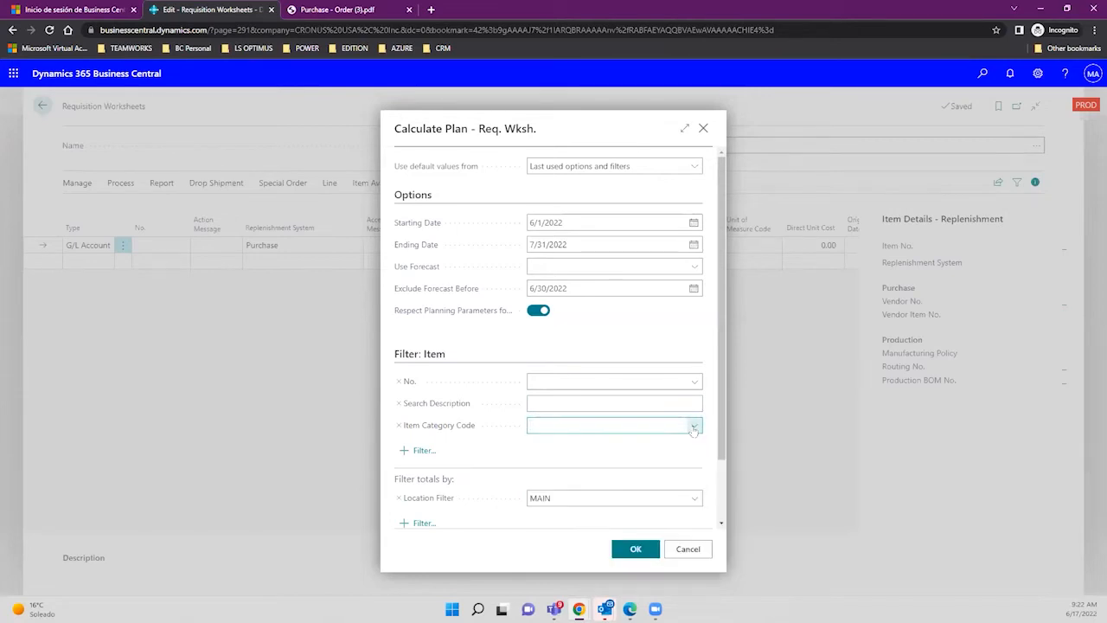
click(694, 428)
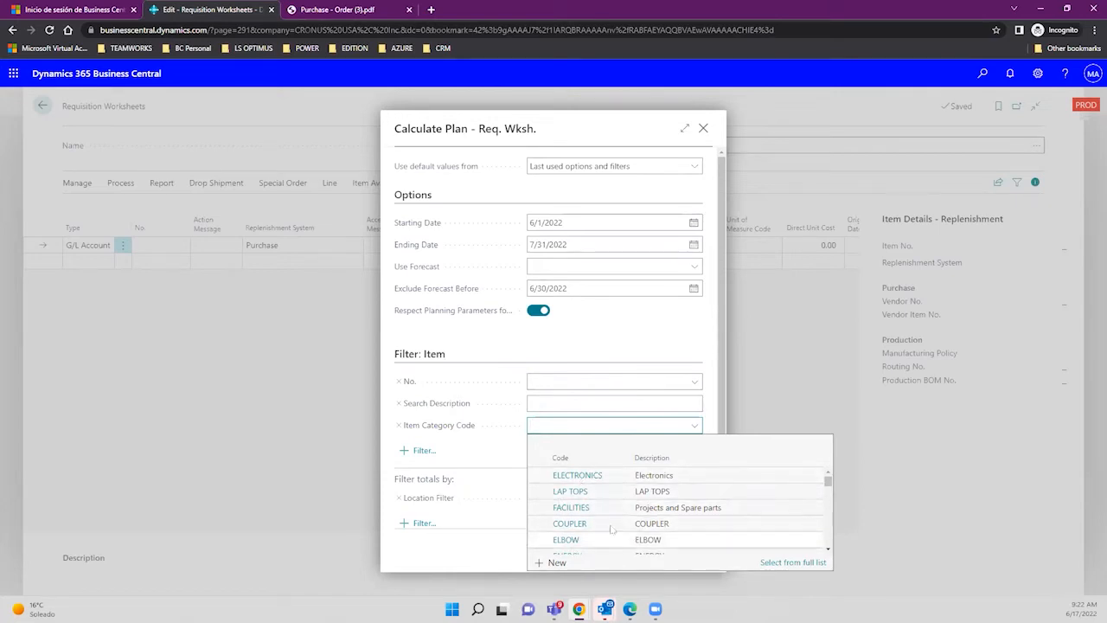
scroll(623, 529, down, 2)
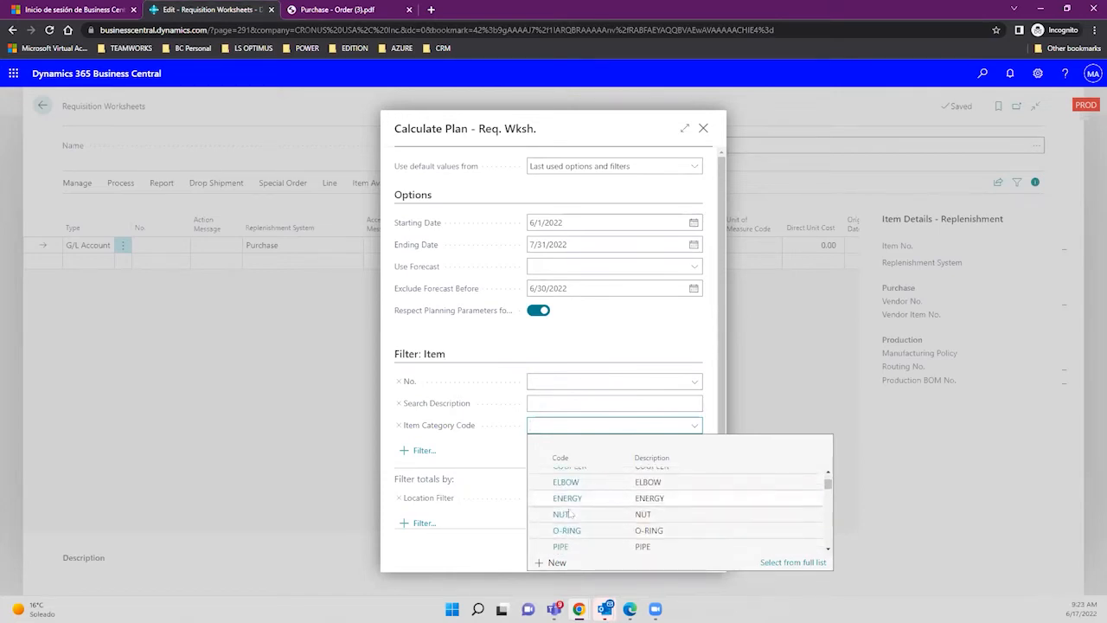
scroll(664, 504, down, 2)
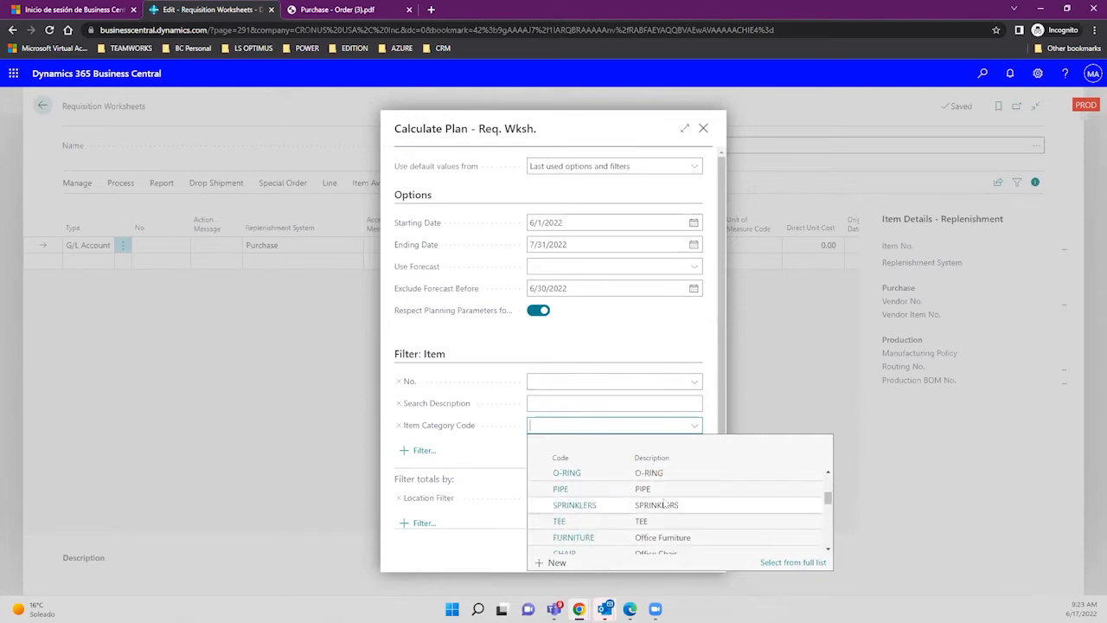
scroll(664, 504, down, 3)
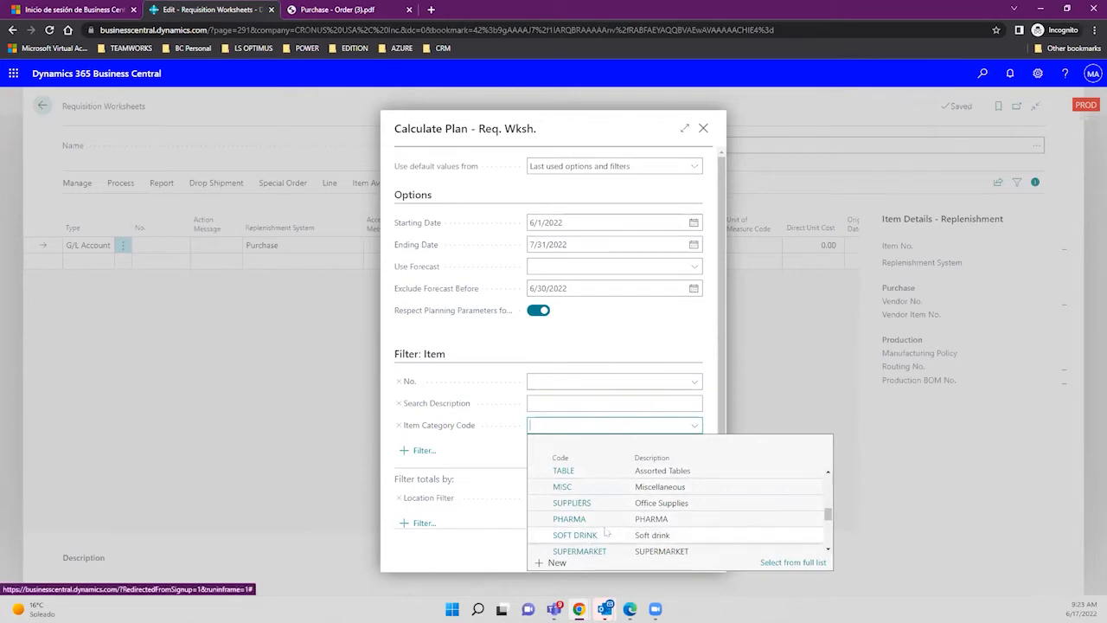
scroll(599, 534, down, 2)
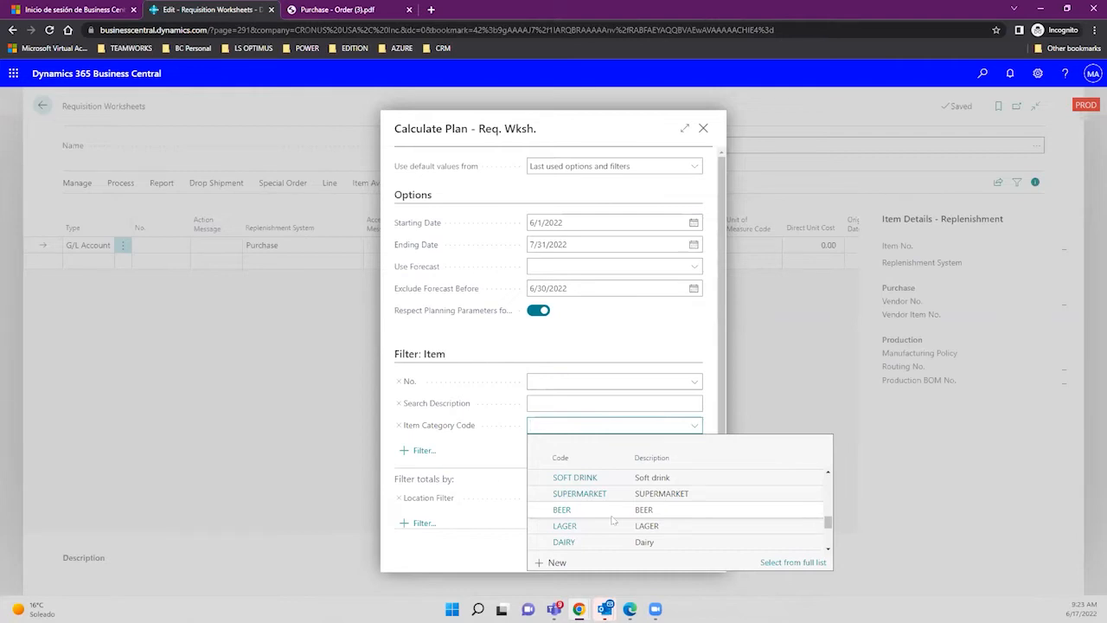
click(534, 352)
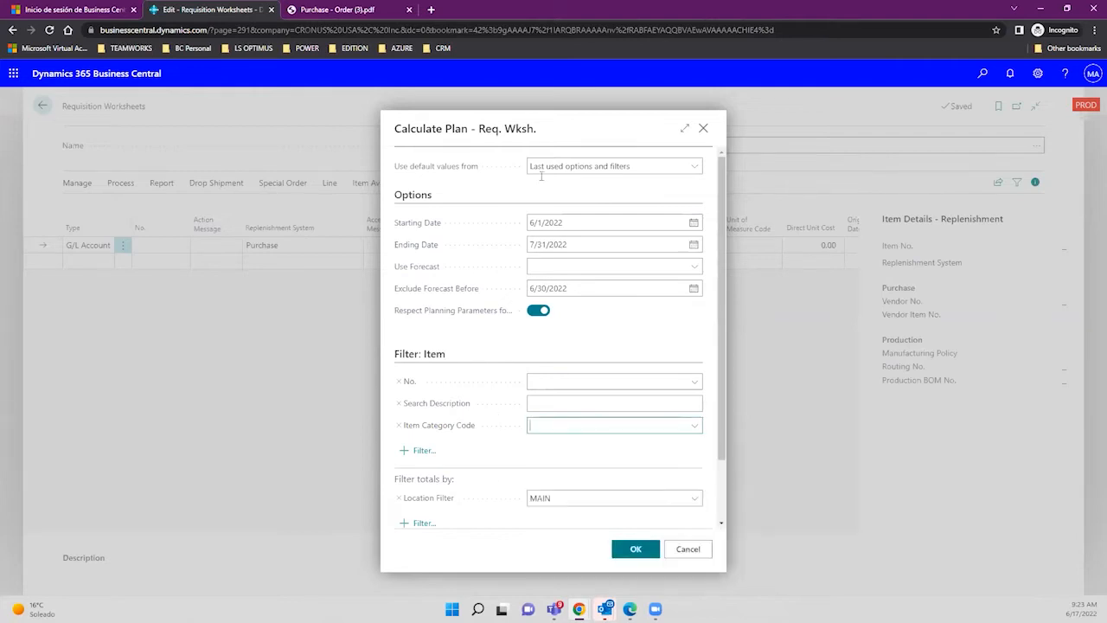
Run the plan calculation for the DEFAULT worksheet with the MAIN location filter.
drag(395, 130, 537, 138)
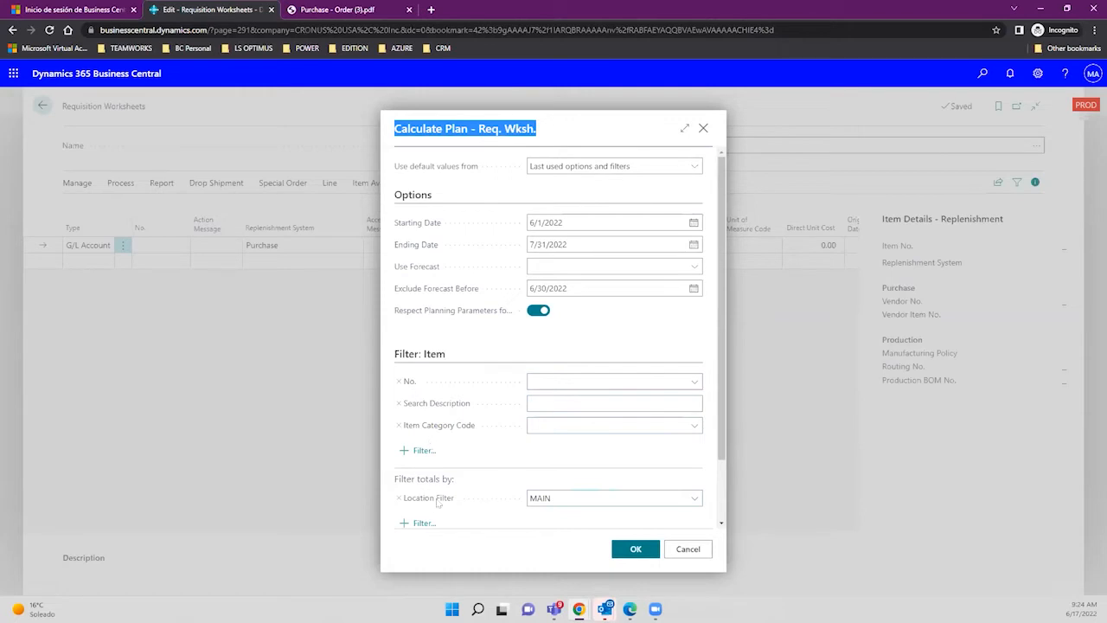
scroll(619, 432, down, 2)
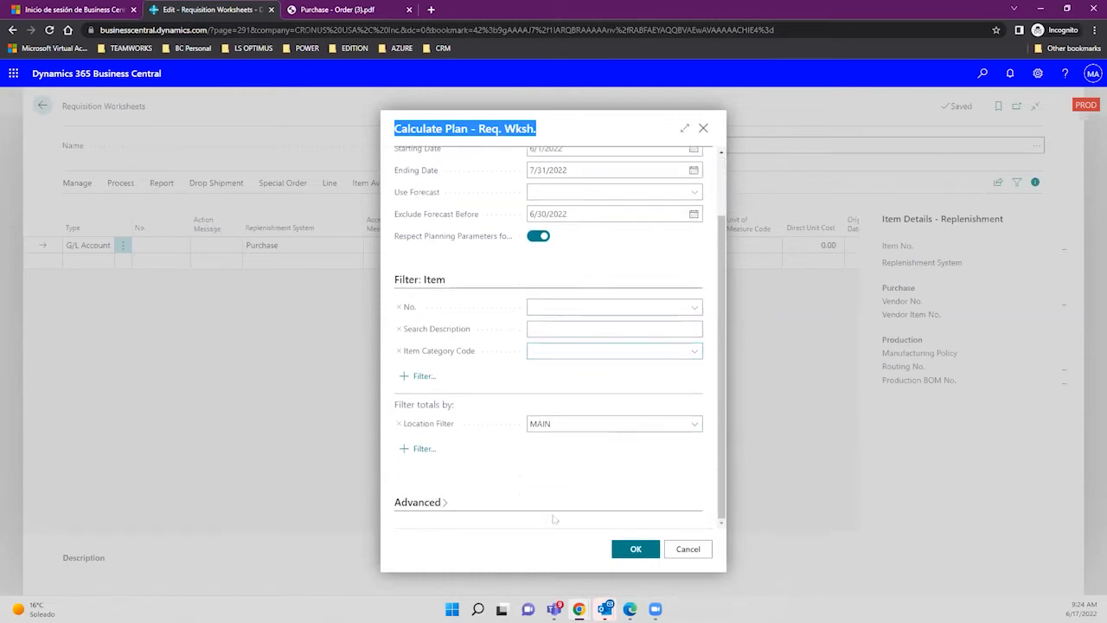
click(627, 554)
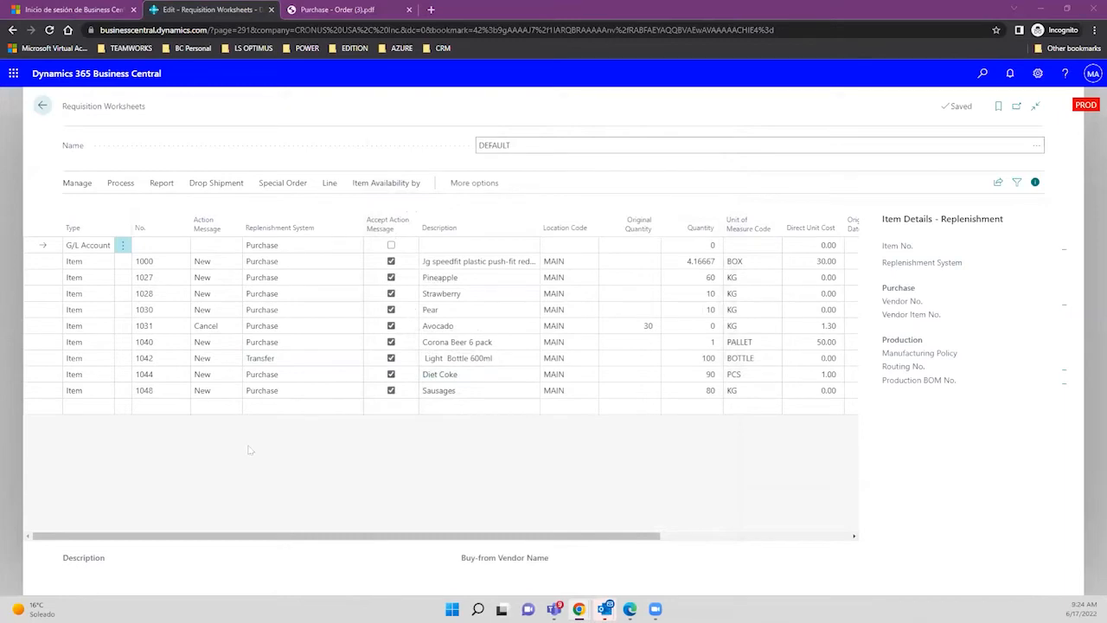
Delete the blank G/L Account line from the DEFAULT worksheet and confirm the deletion.
click(122, 246)
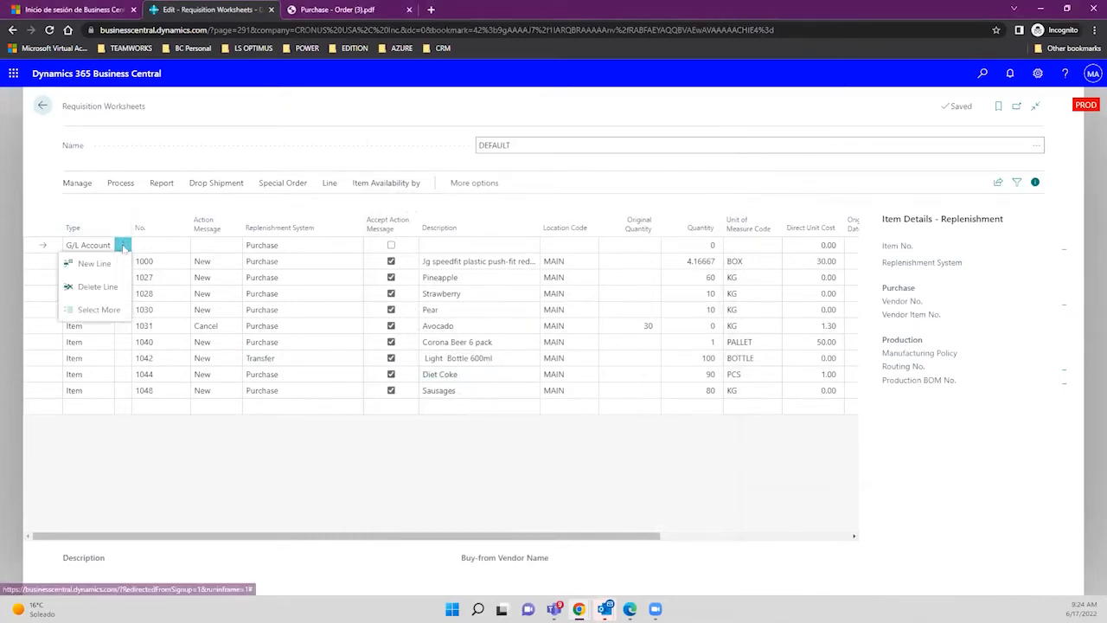
click(111, 288)
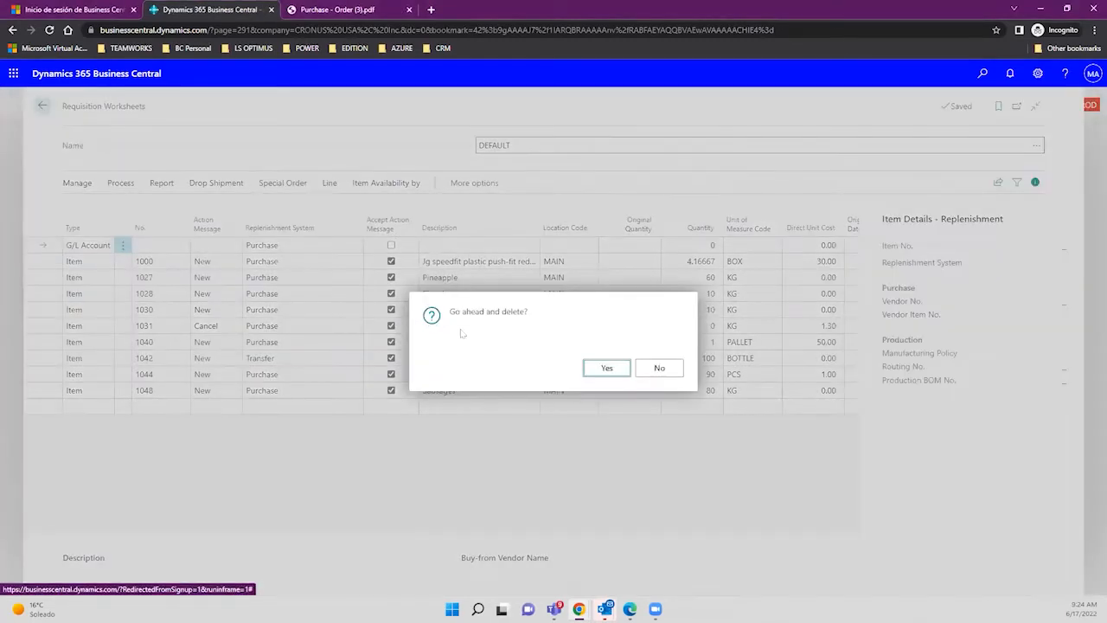
click(606, 368)
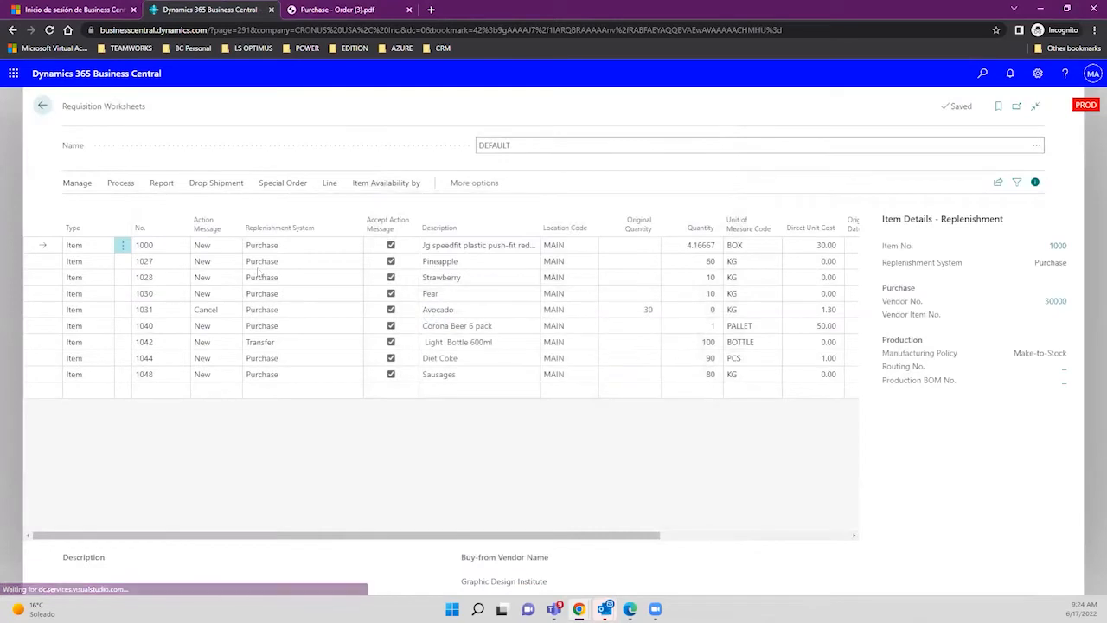
Examine the Action Message choices for item 1000 and the planned quantities on the Pineapple and Avocado lines.
click(217, 246)
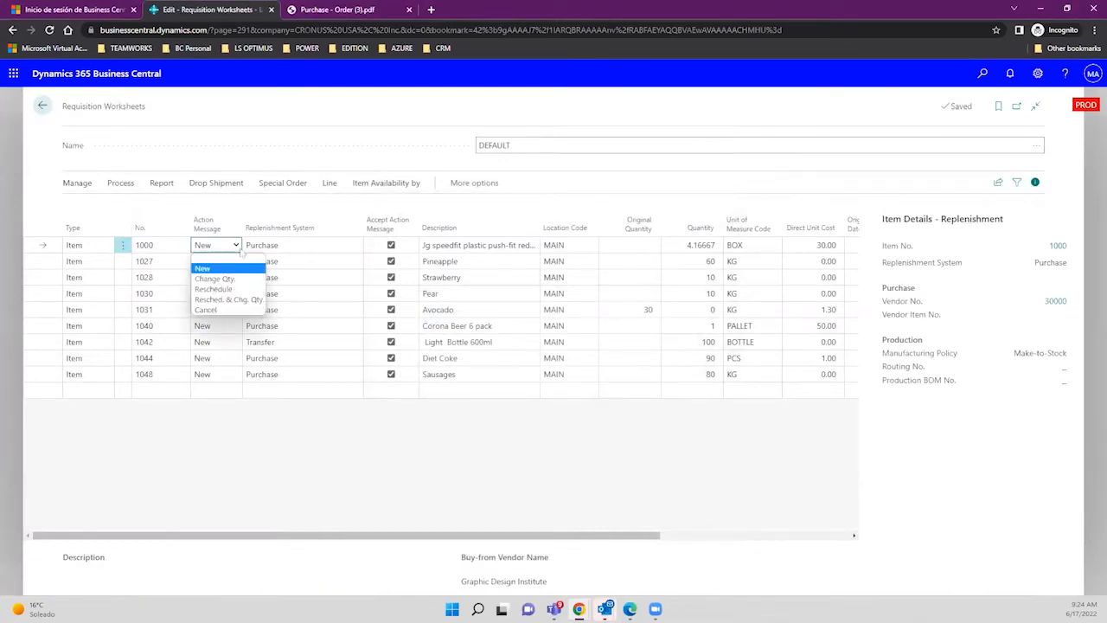
click(467, 264)
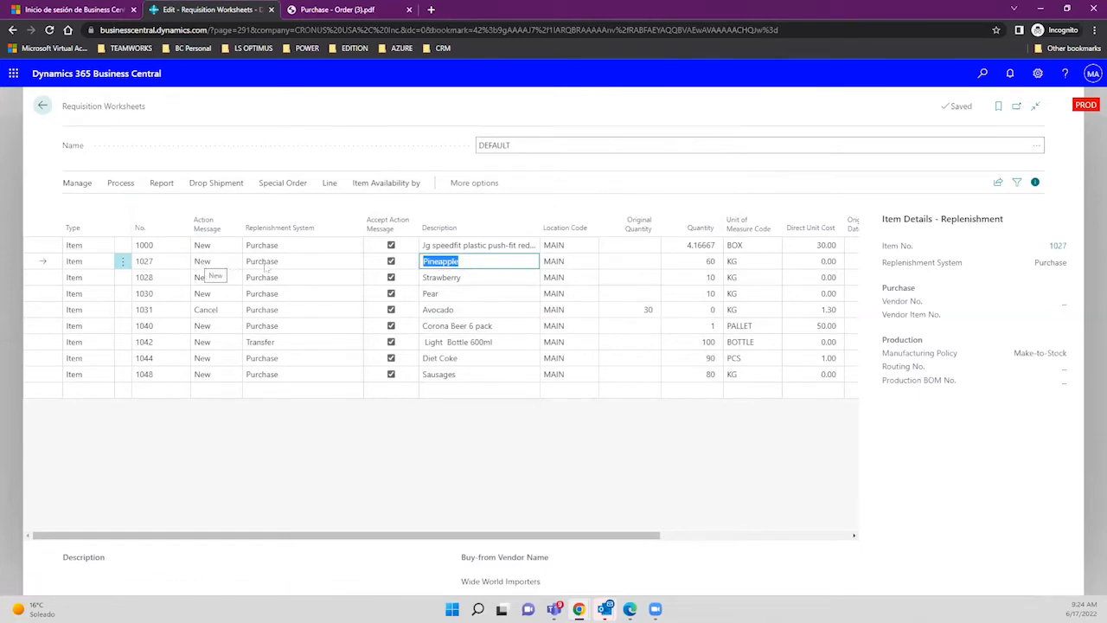
click(697, 262)
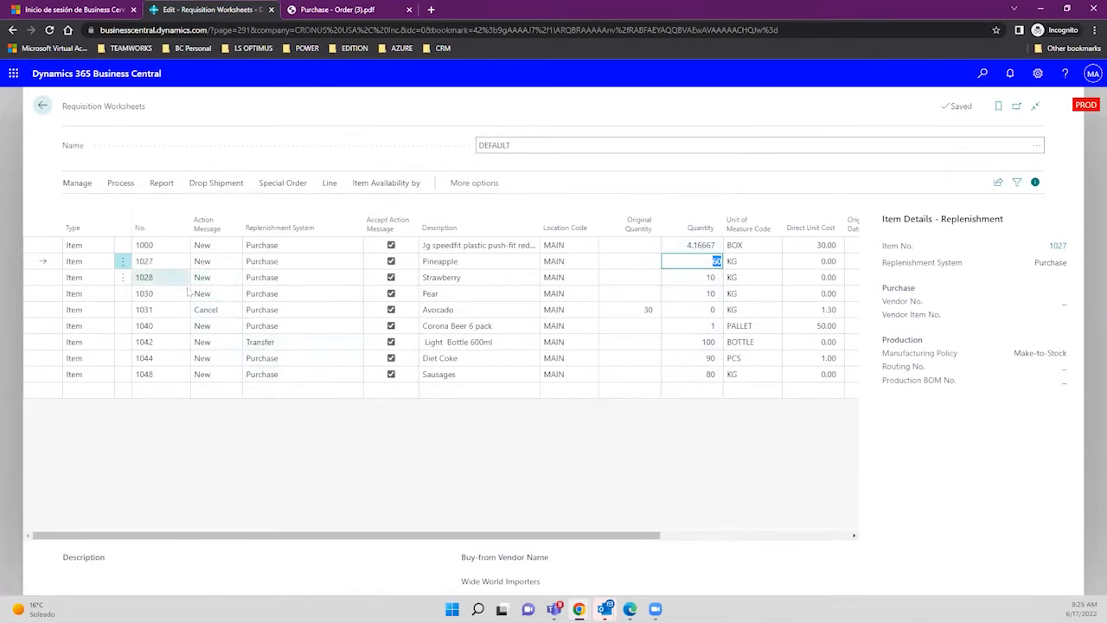
click(441, 310)
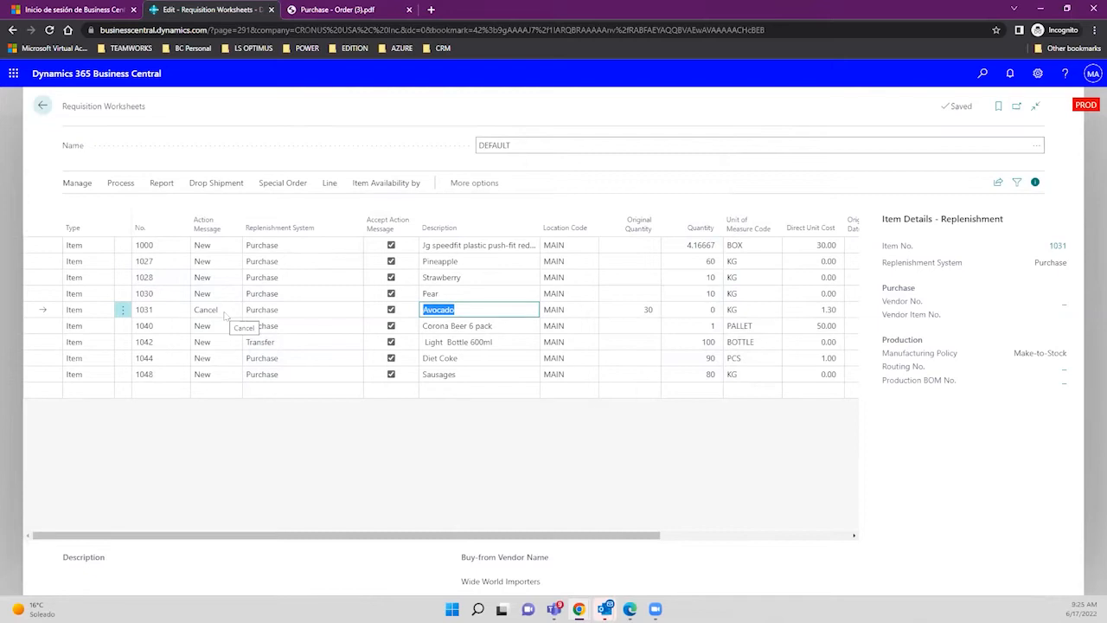
click(638, 313)
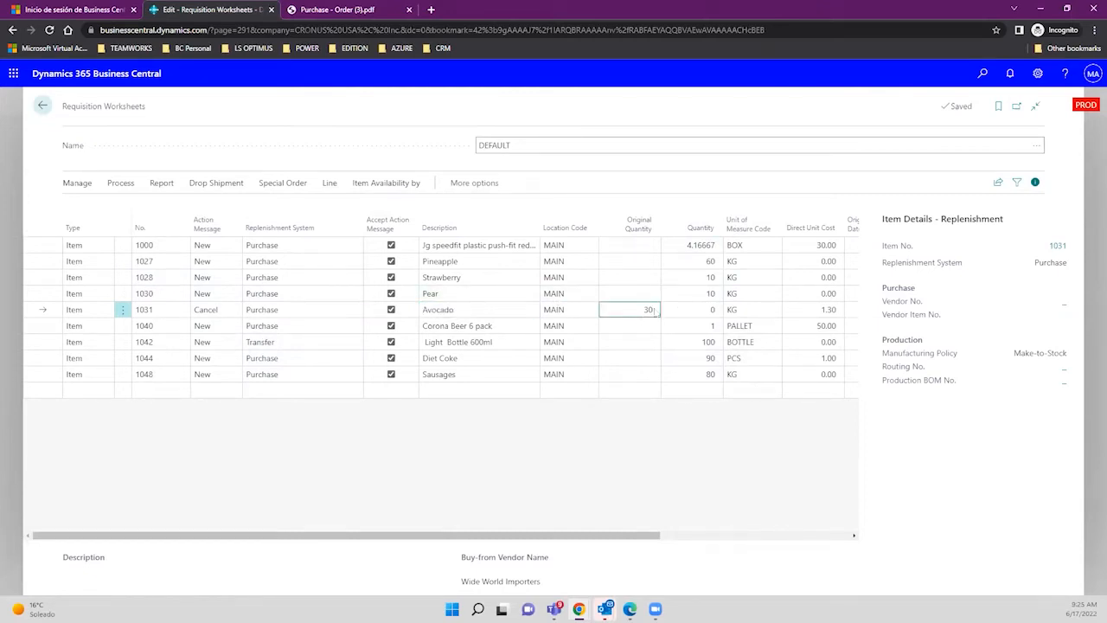
click(699, 311)
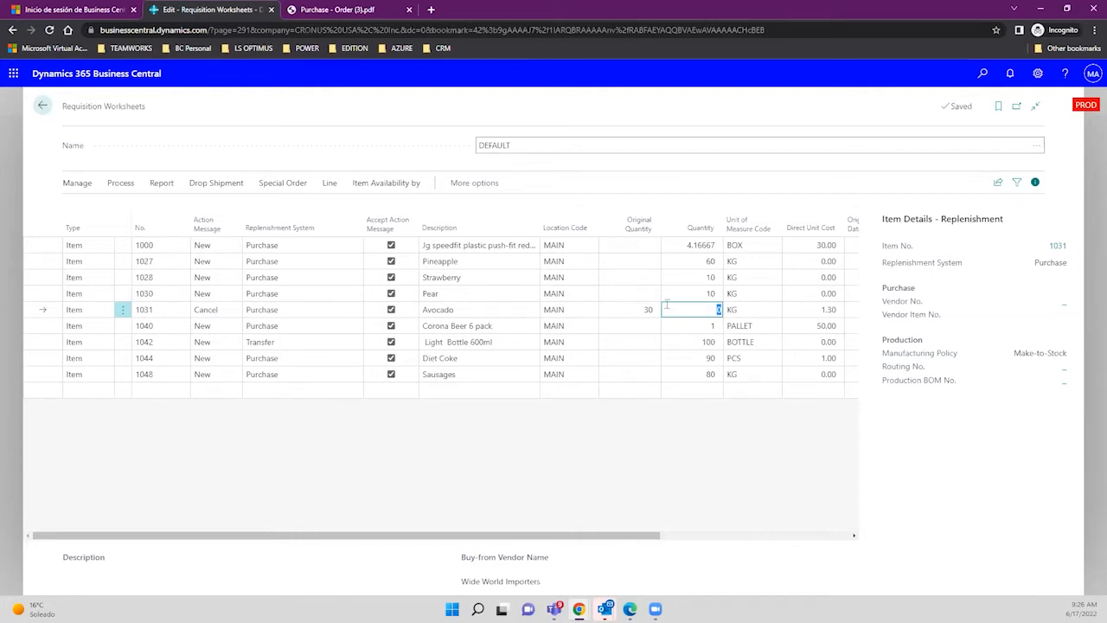
click(474, 309)
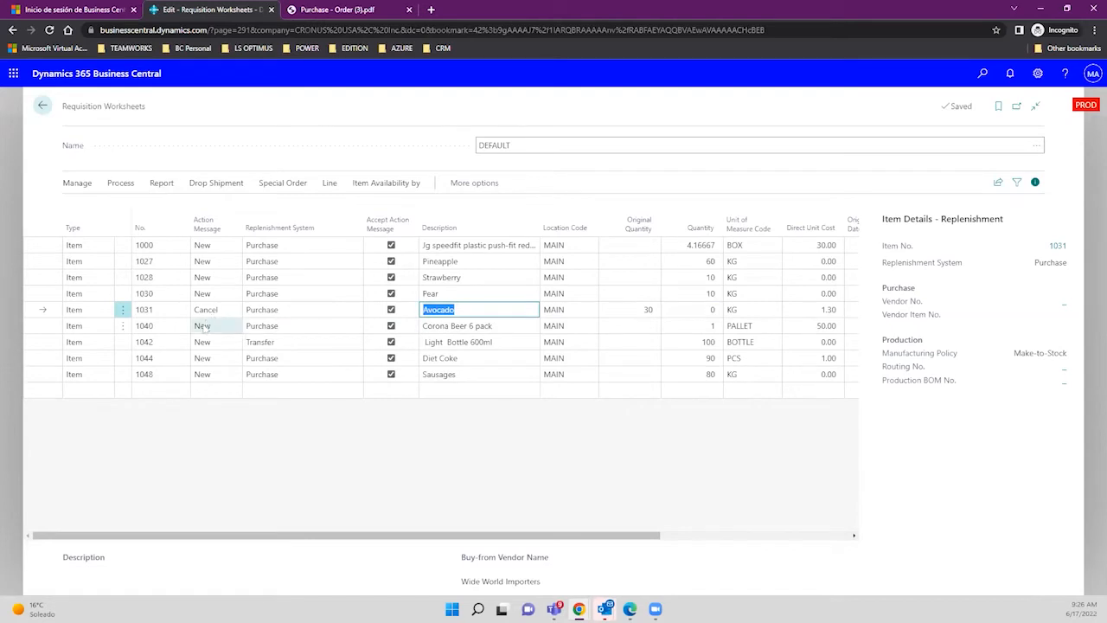
Compare the replenishment systems of items 1040 and 1042, and view the Replenishment System choices for item 1040.
click(286, 327)
click(286, 343)
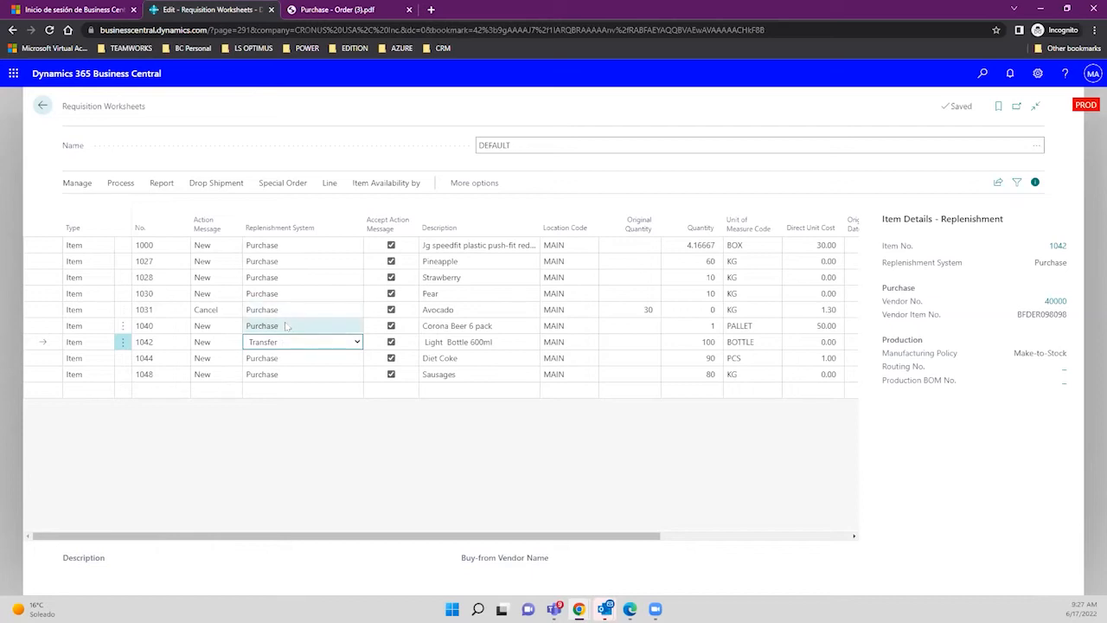
click(296, 325)
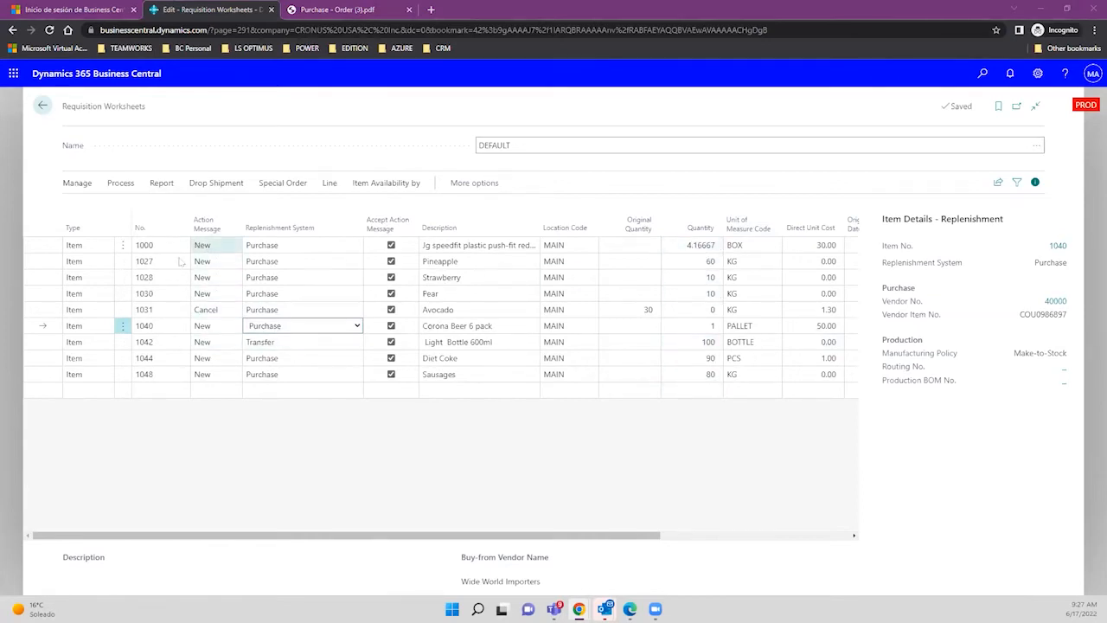
click(324, 329)
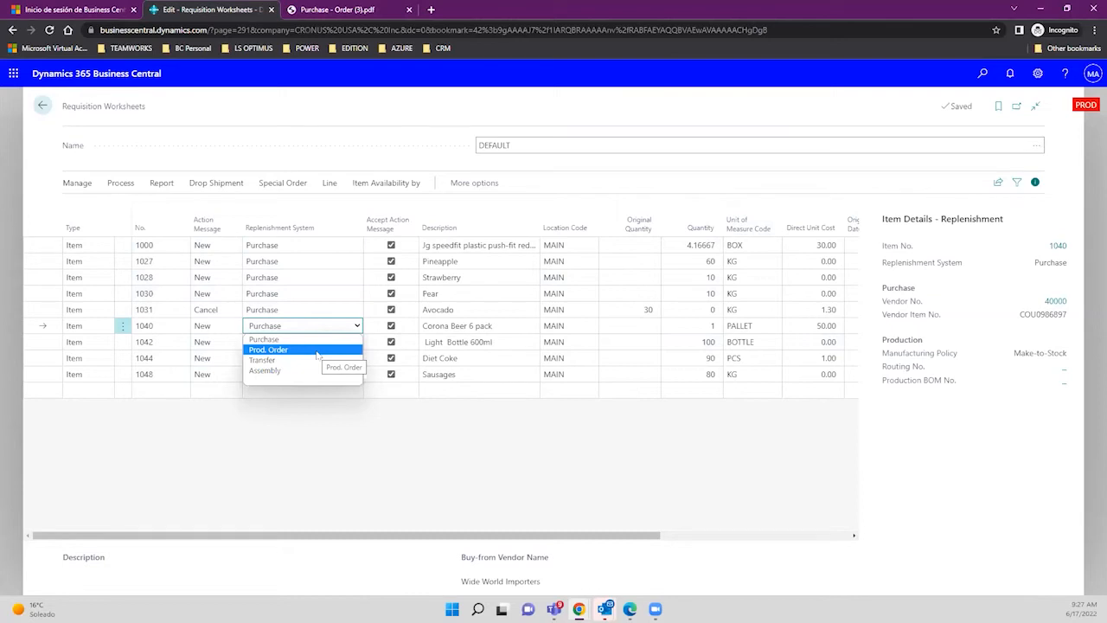
click(980, 76)
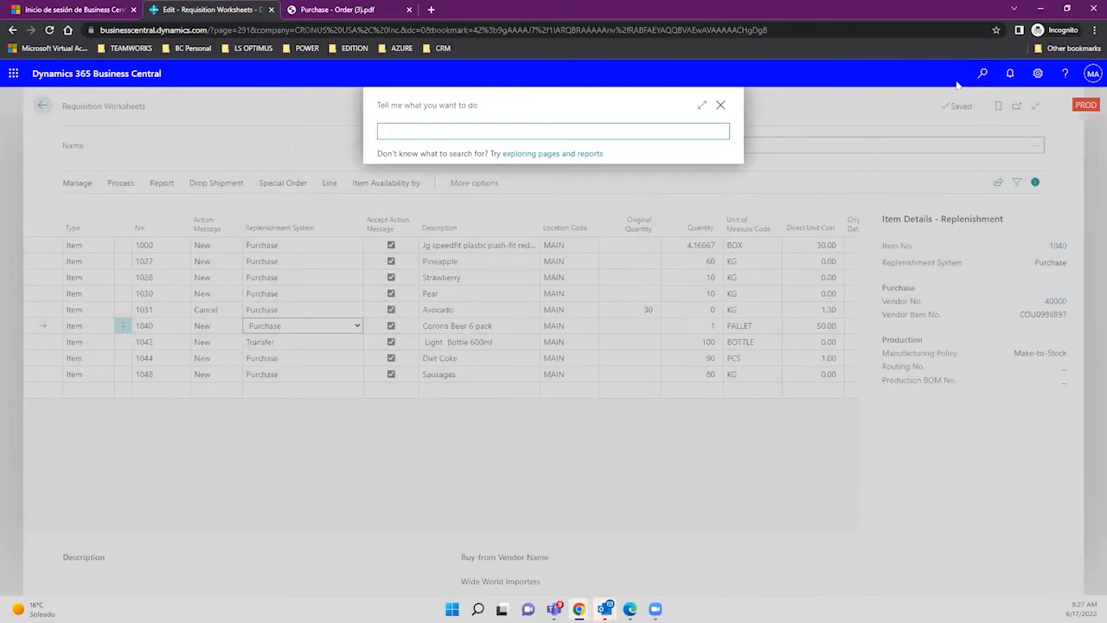
click(719, 105)
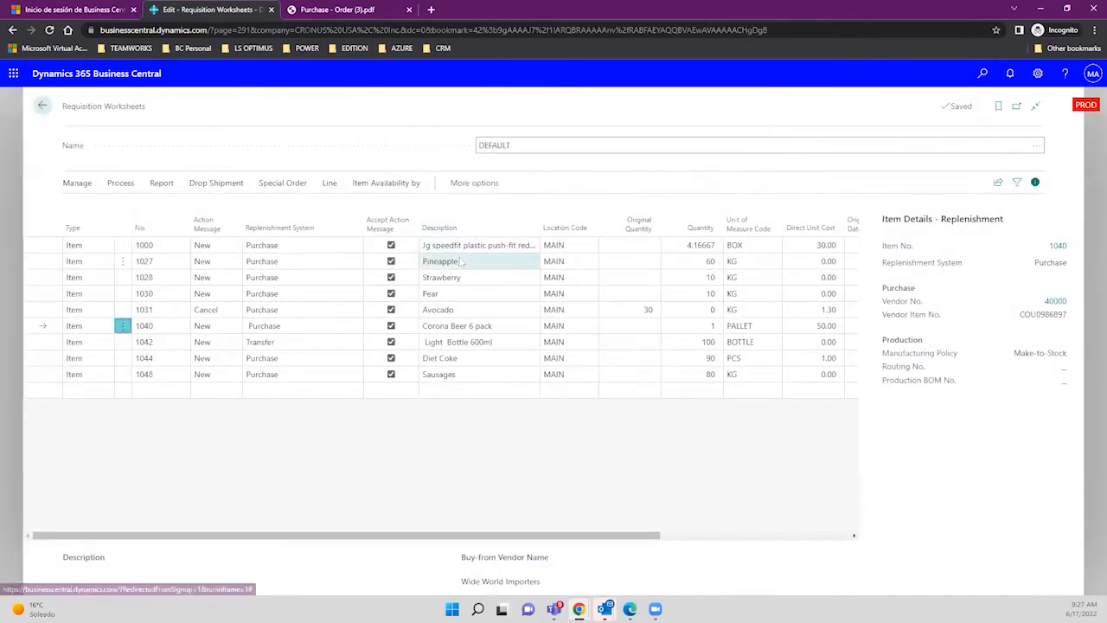
Check the vendor numbers assigned to the Pineapple, Pear, Avocado, Corona Beer and Diet Coke lines of the DEFAULT worksheet.
click(467, 261)
click(471, 279)
click(468, 296)
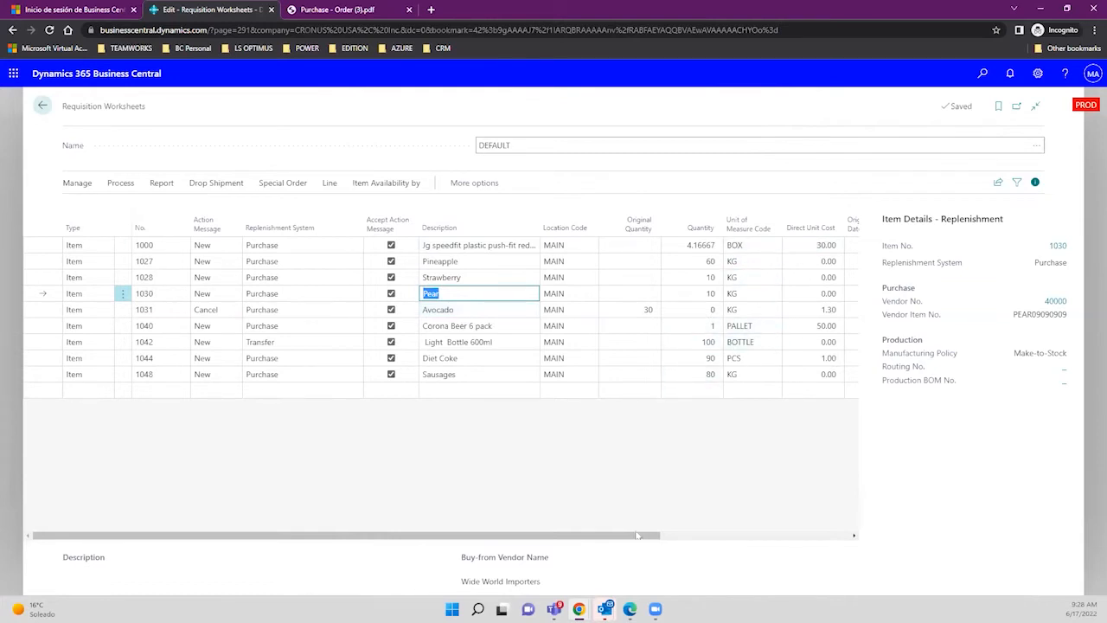
scroll(770, 531, right, 2)
scroll(808, 525, right, 3)
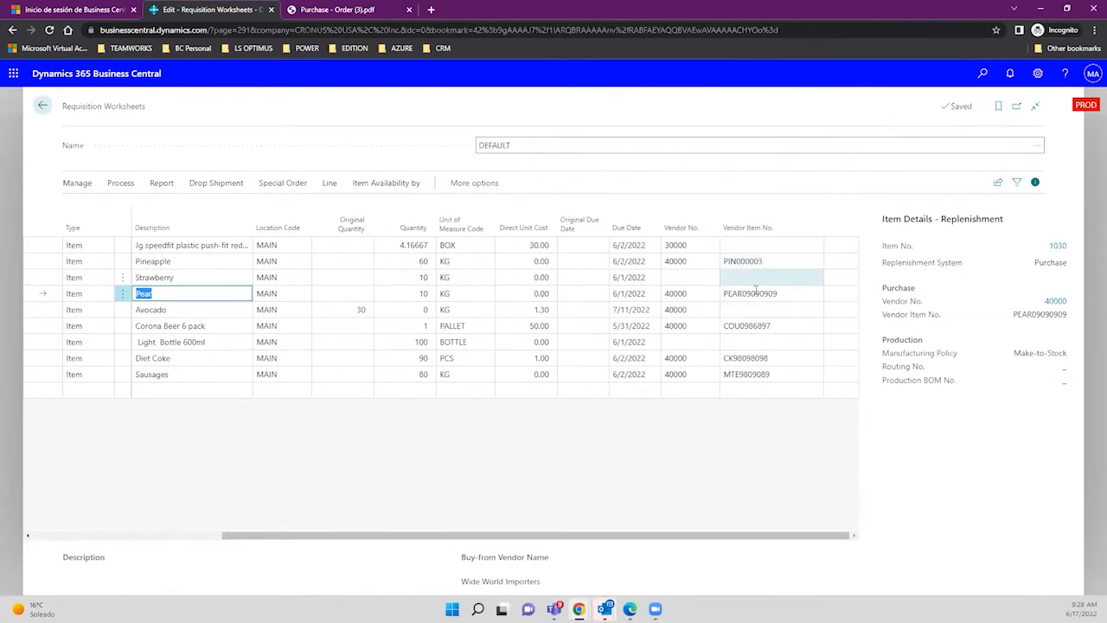
click(684, 261)
click(691, 295)
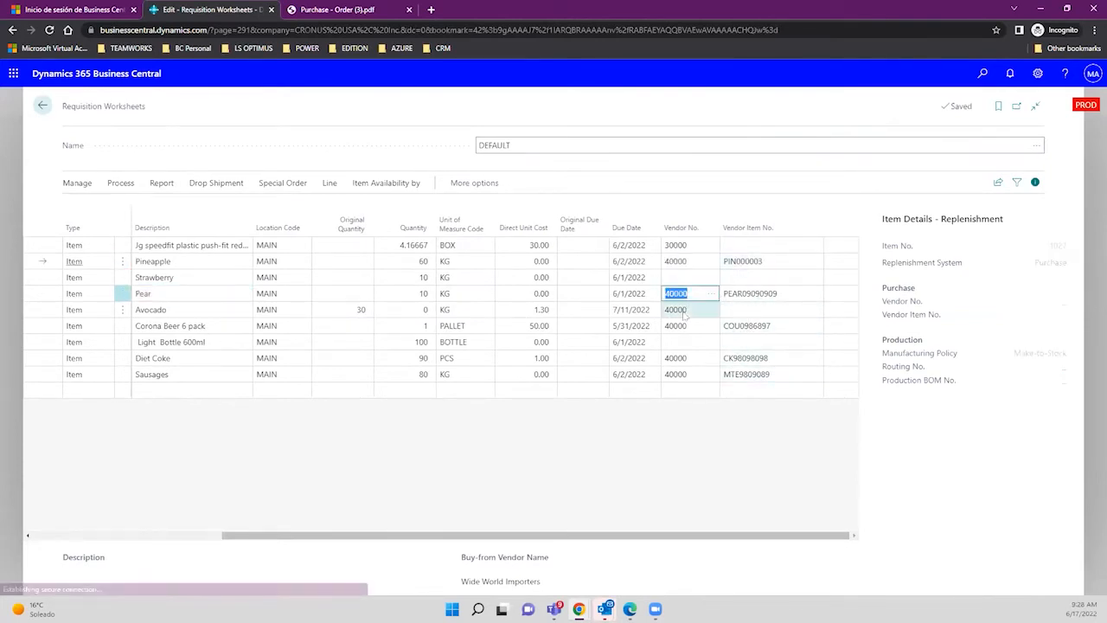
click(686, 311)
click(686, 327)
click(685, 361)
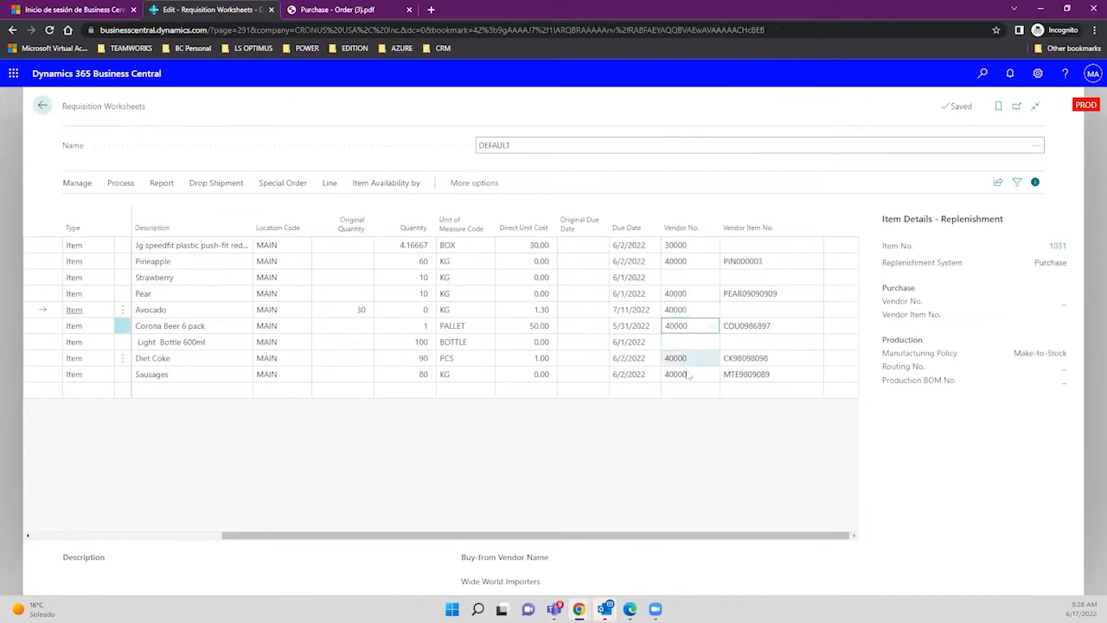
Compare the vendor item numbers on the Pineapple, Pear, Corona Beer, Diet Coke and Sausages lines, and view the processing actions.
click(752, 261)
click(751, 294)
click(742, 326)
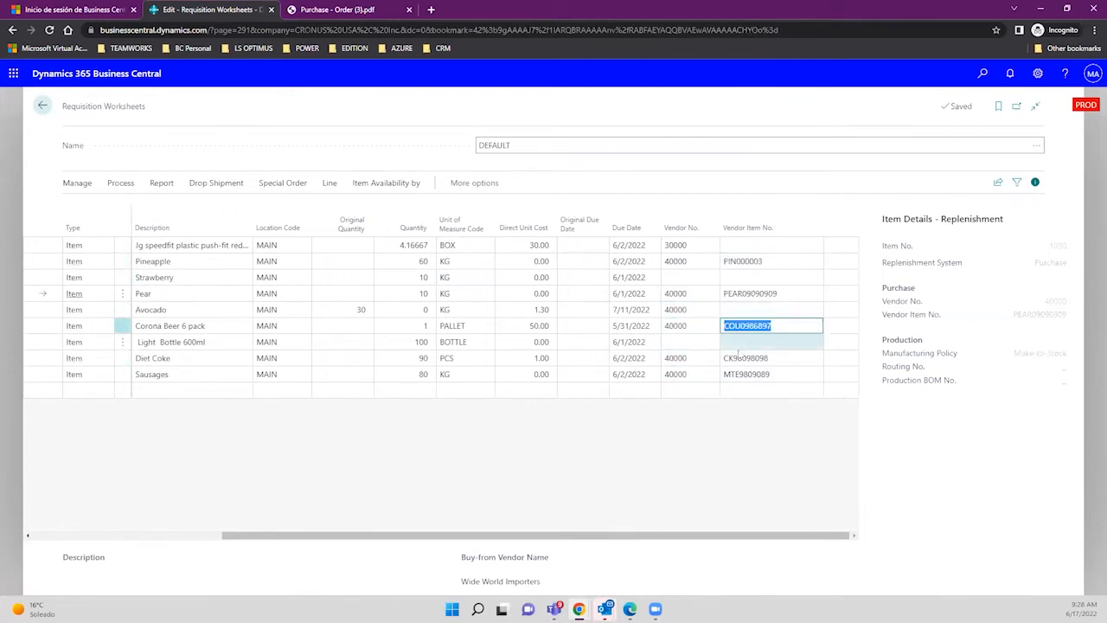
click(744, 359)
click(744, 374)
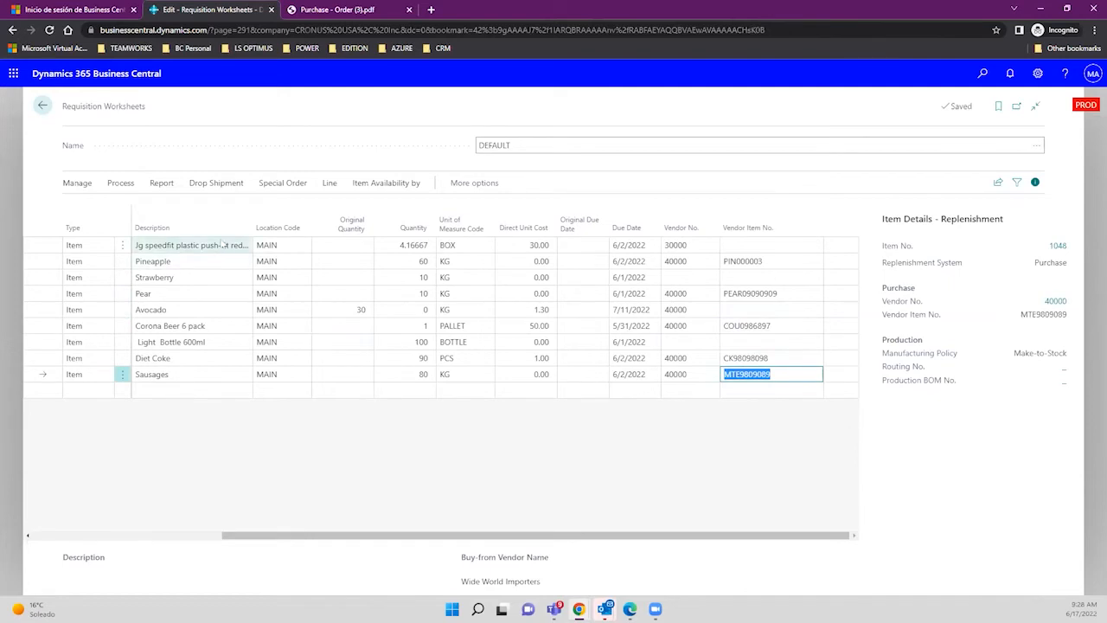
click(121, 183)
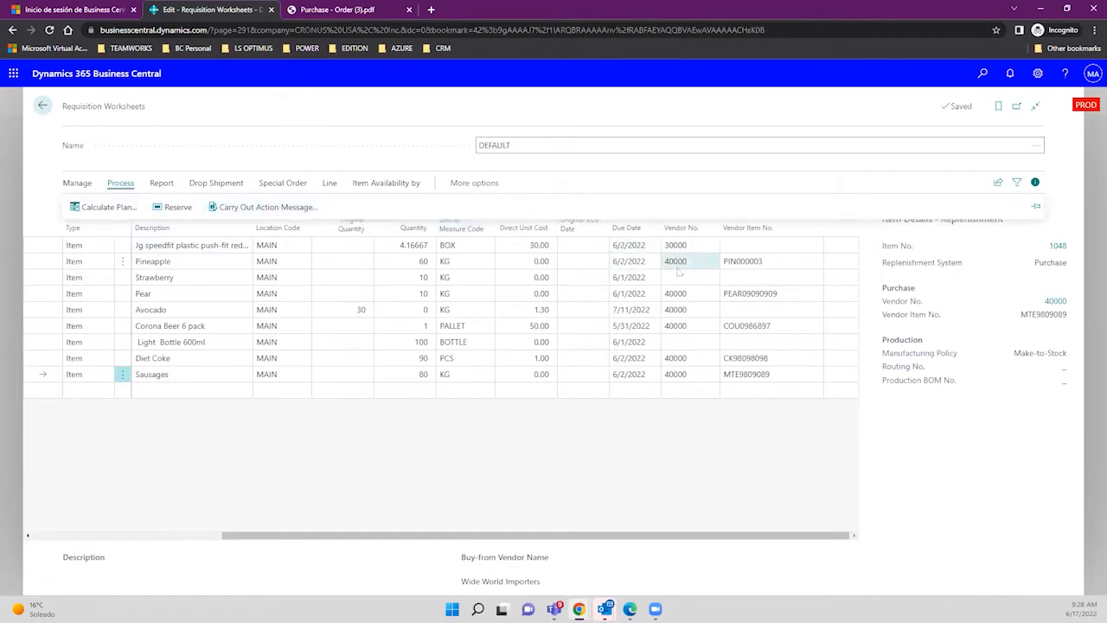
click(673, 377)
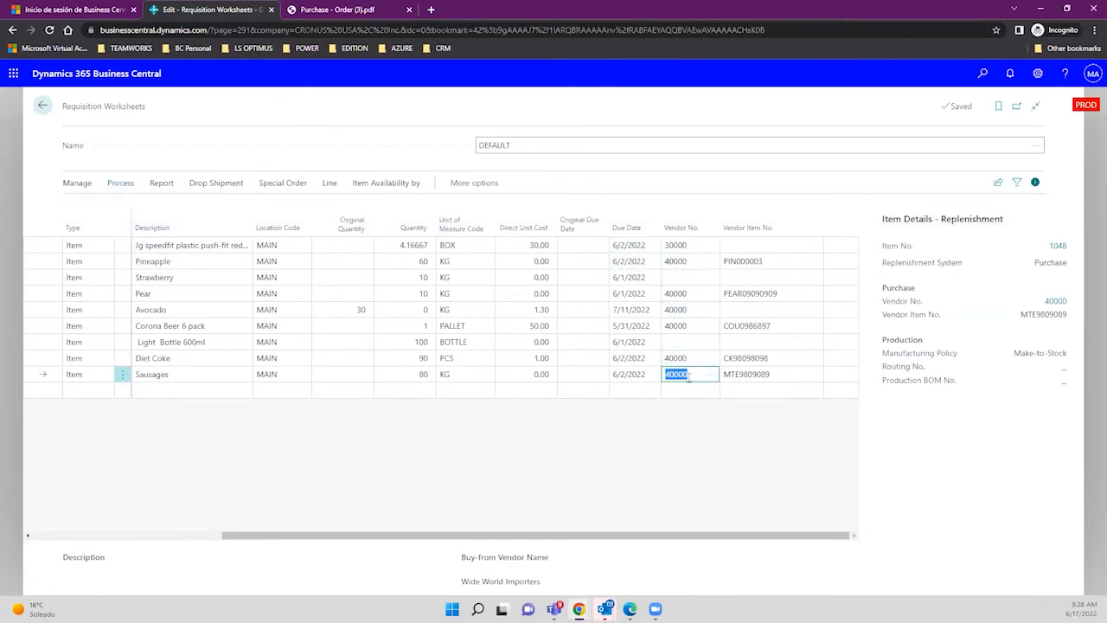
click(690, 375)
drag(690, 375, 665, 375)
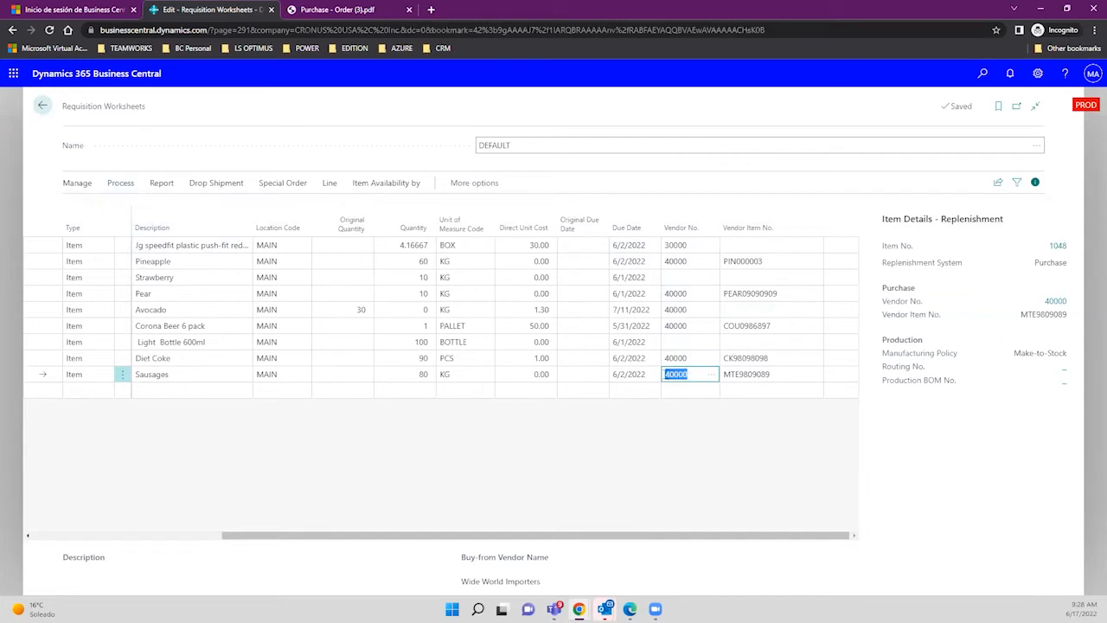
click(708, 376)
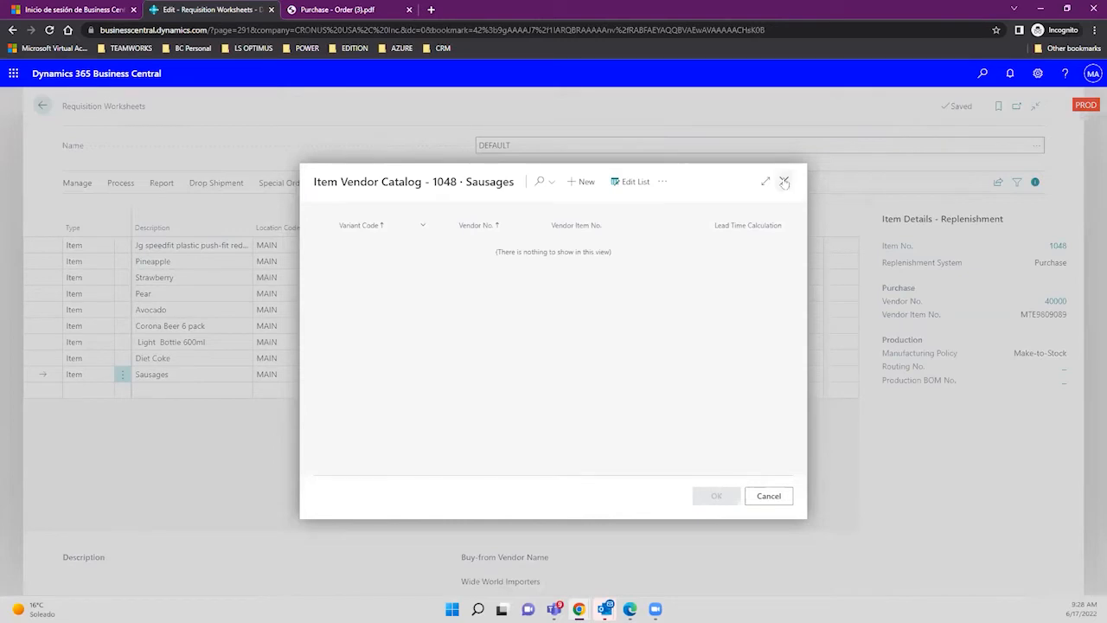
click(582, 182)
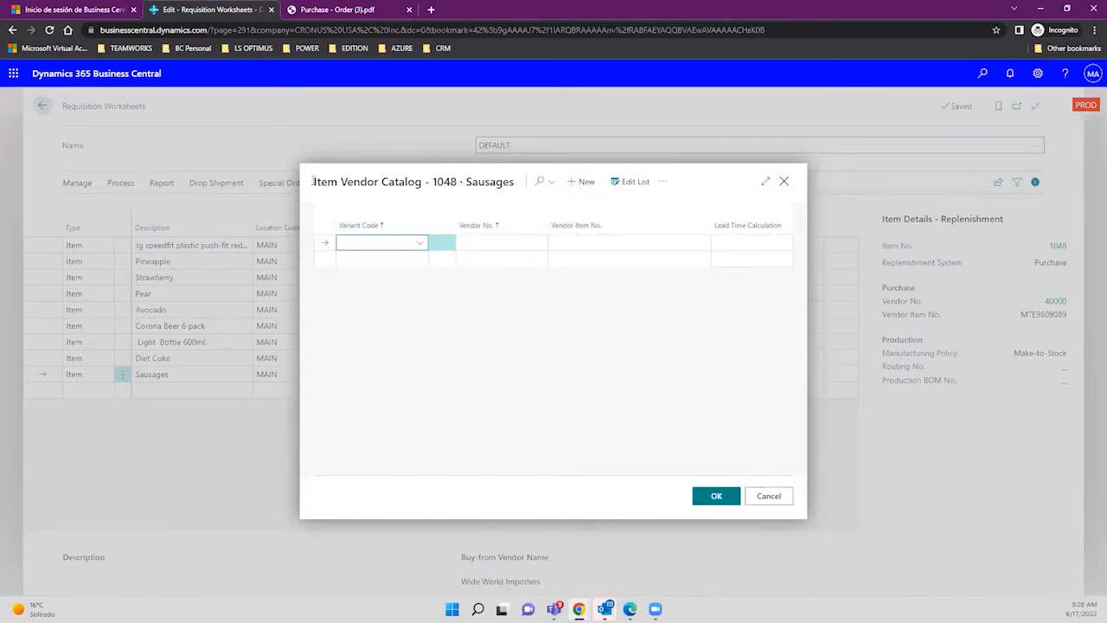
click(498, 242)
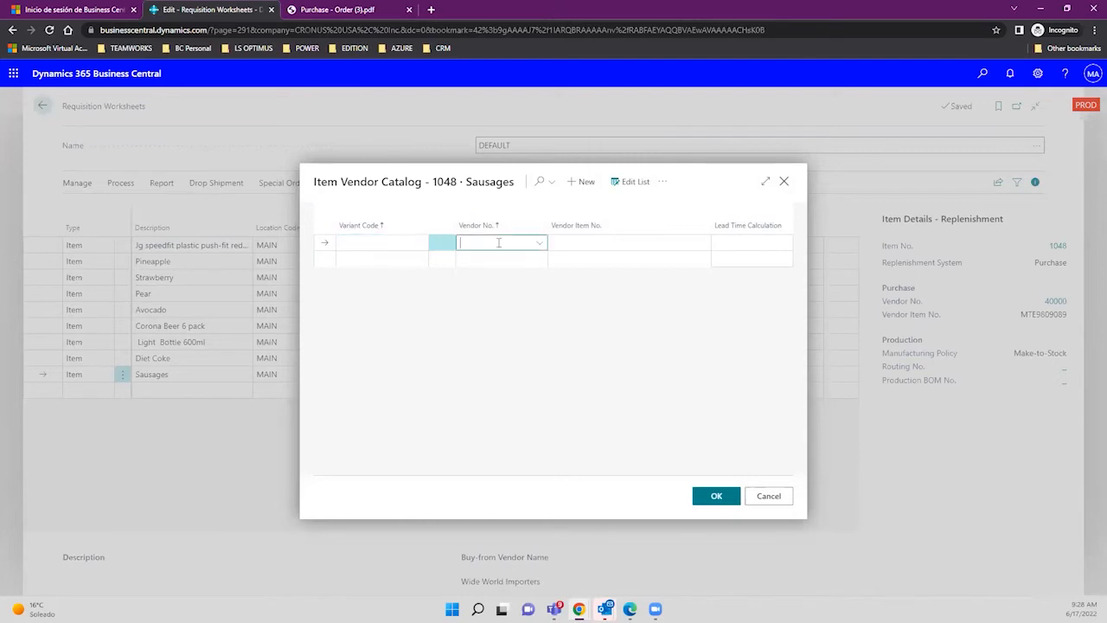
click(538, 244)
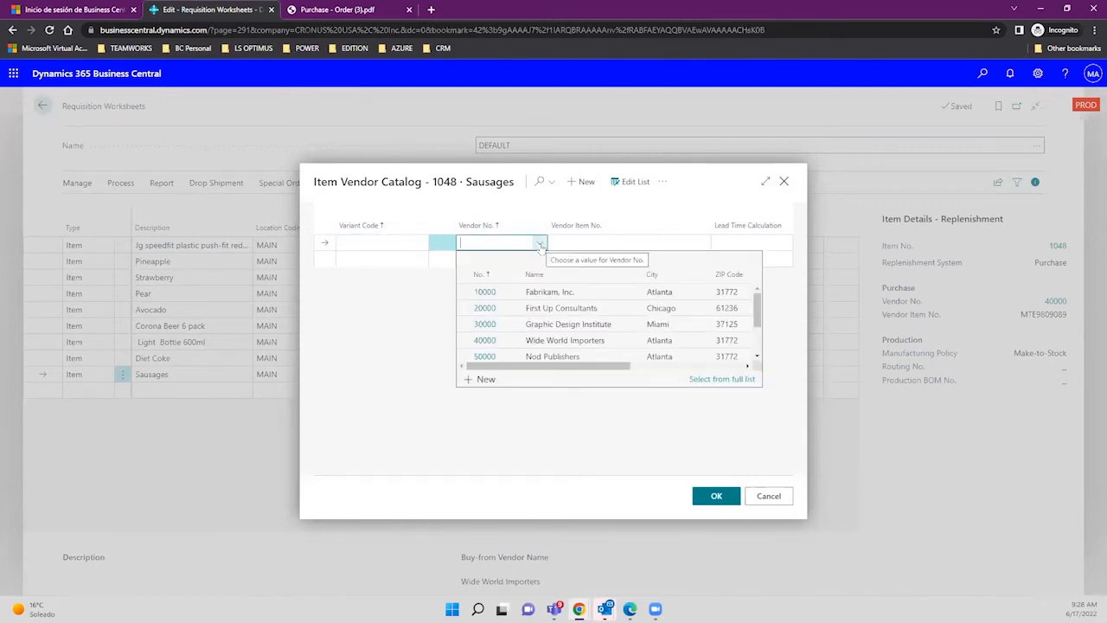
click(769, 496)
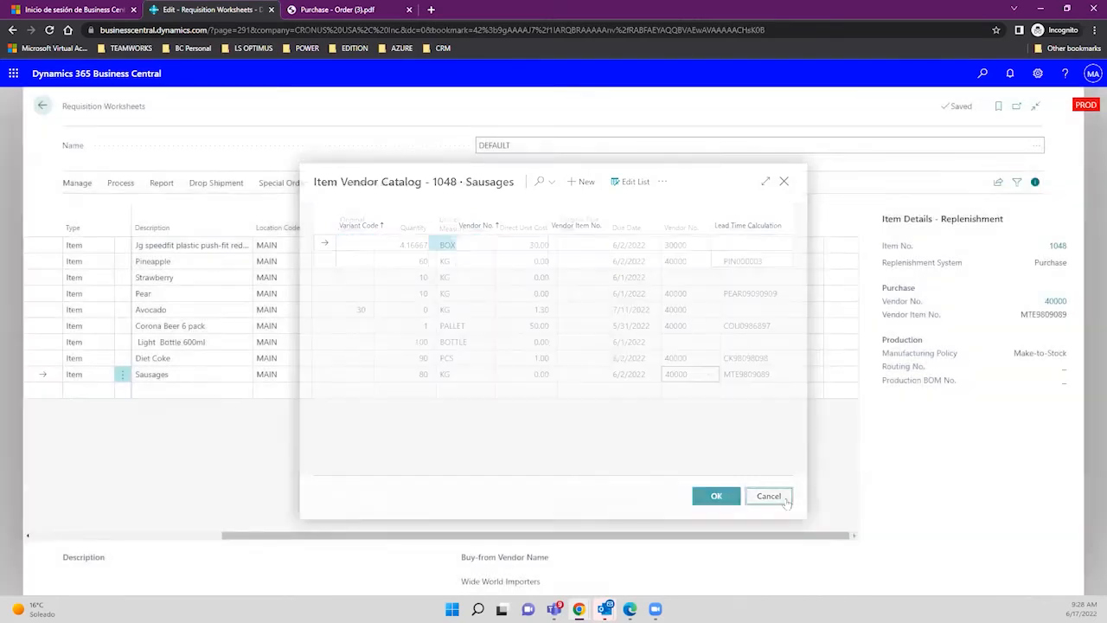
Look through the planned item lines between Sausages and Pineapple for one without a vendor number.
click(206, 373)
click(189, 359)
key(Up)
key(Up)
key(Up)
key(Up)
key(Up)
key(Up)
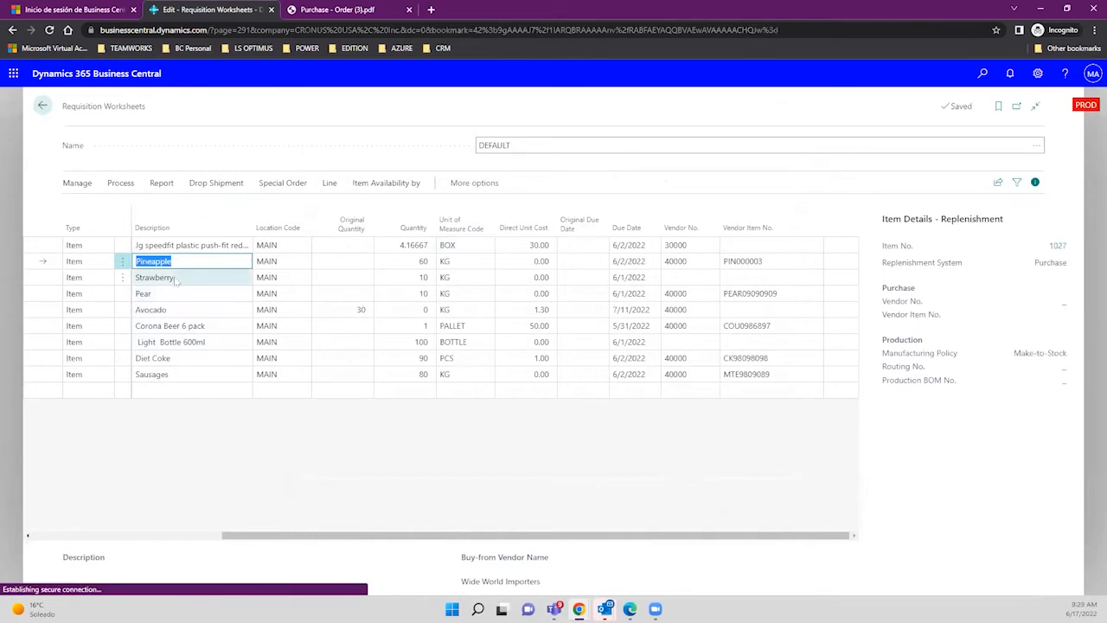
key(Down)
key(Down)
Open the item vendor catalog for the Strawberry line and add an entry for vendor 40000 (Wide World Importers).
click(691, 279)
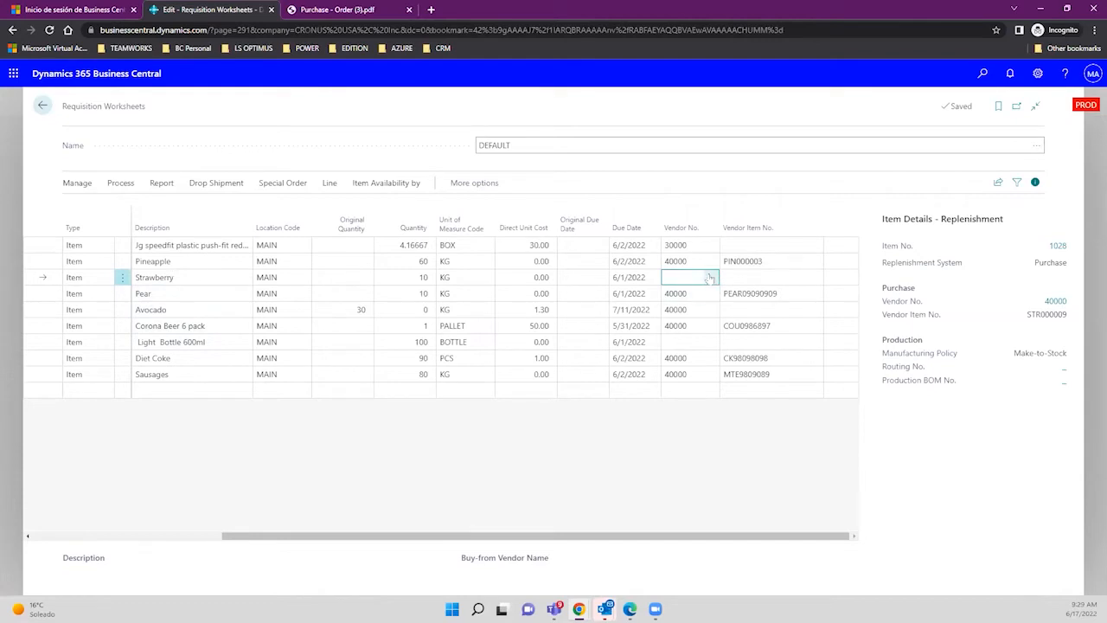
click(709, 278)
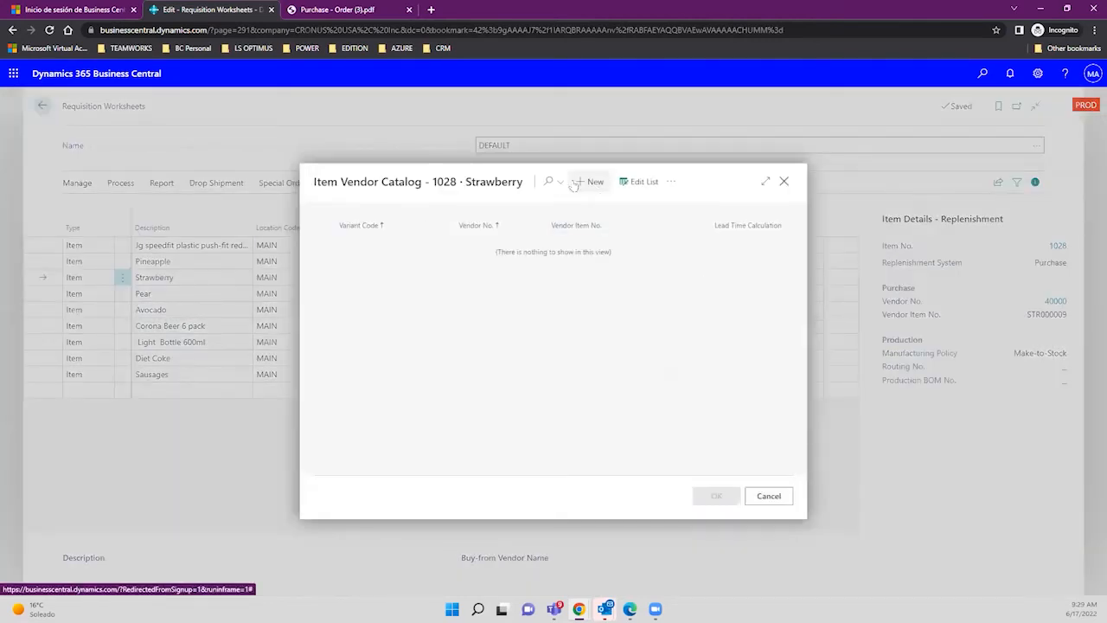
click(574, 184)
click(529, 242)
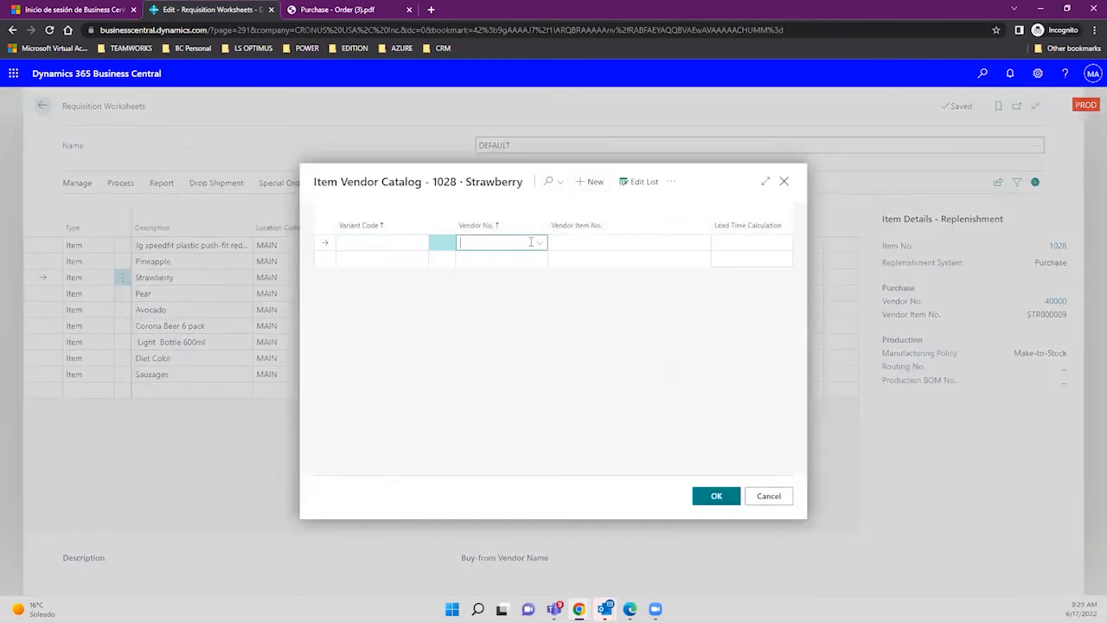
click(540, 243)
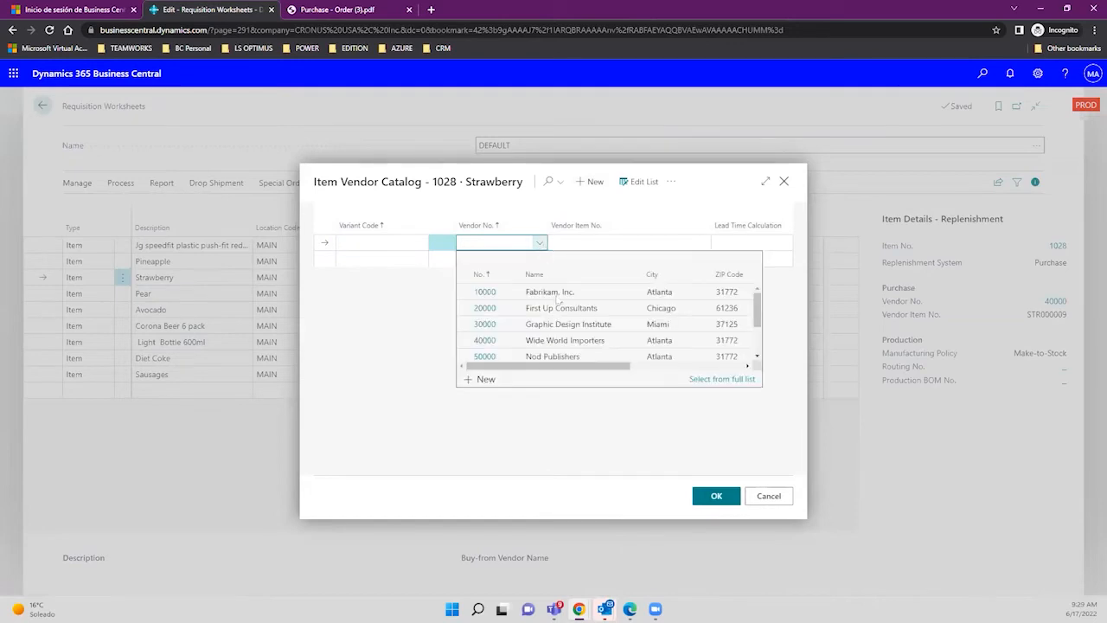
click(547, 340)
Set the vendor item number of the vendor 40000 entry to STB09000989.
click(575, 243)
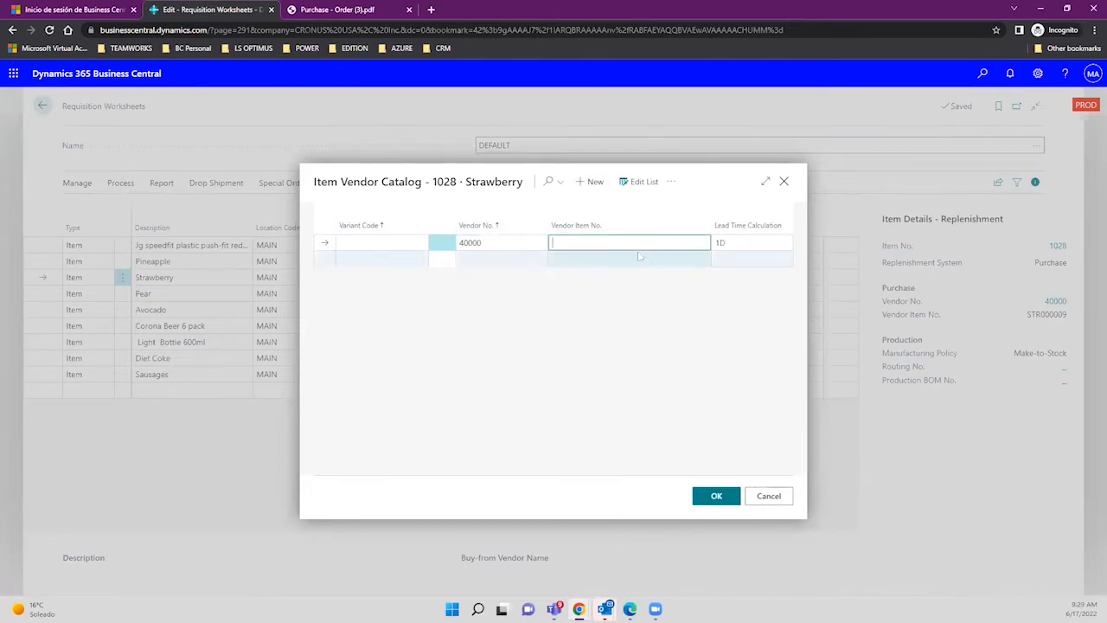
mouse_move(622, 212)
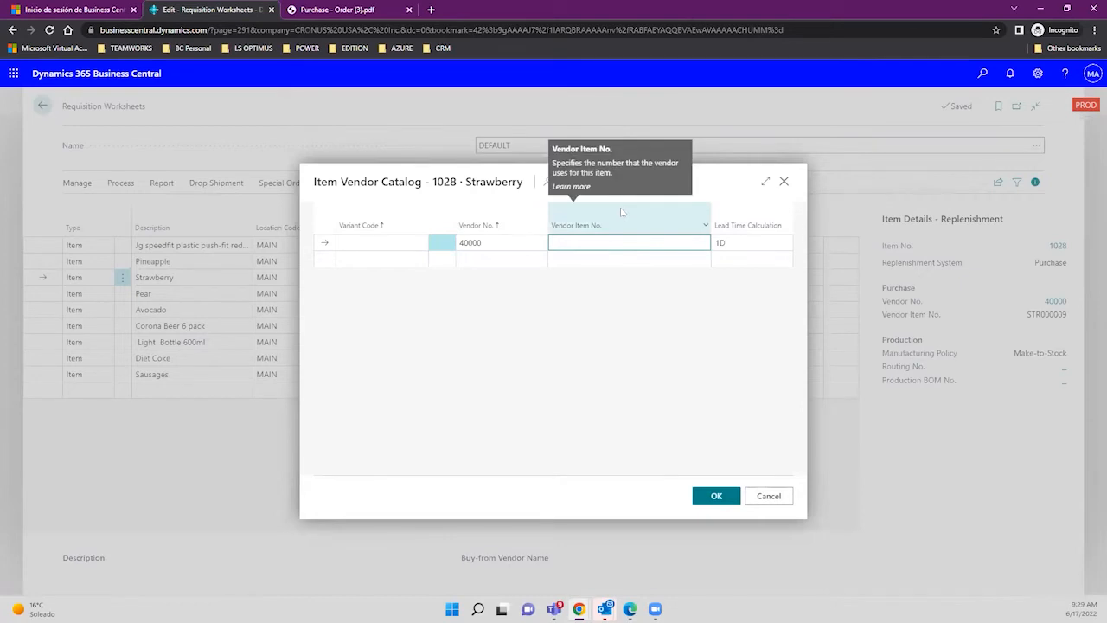
text(S)
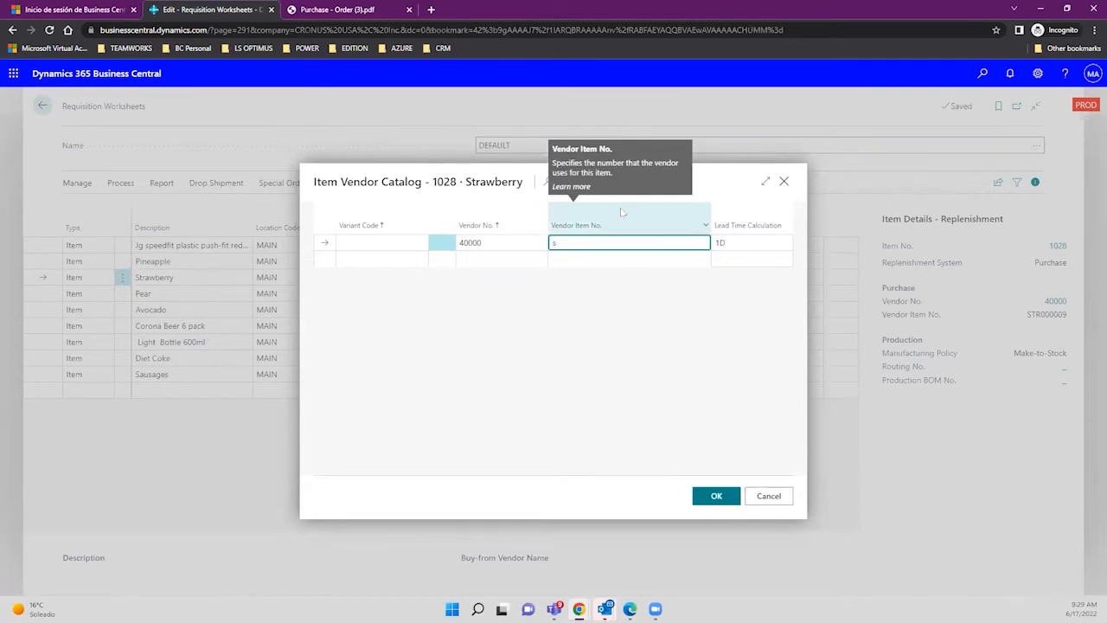
text(TR)
key(BackSpace)
key(BackSpace)
key(BackSpace)
text(STR)
text(09000989)
key(Tab)
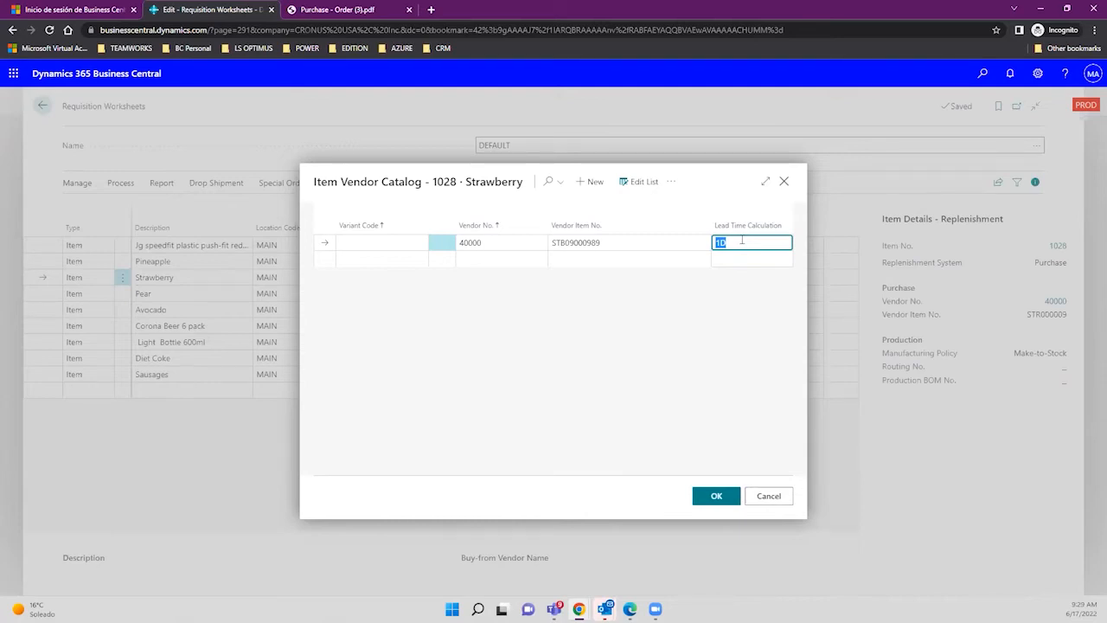
click(503, 243)
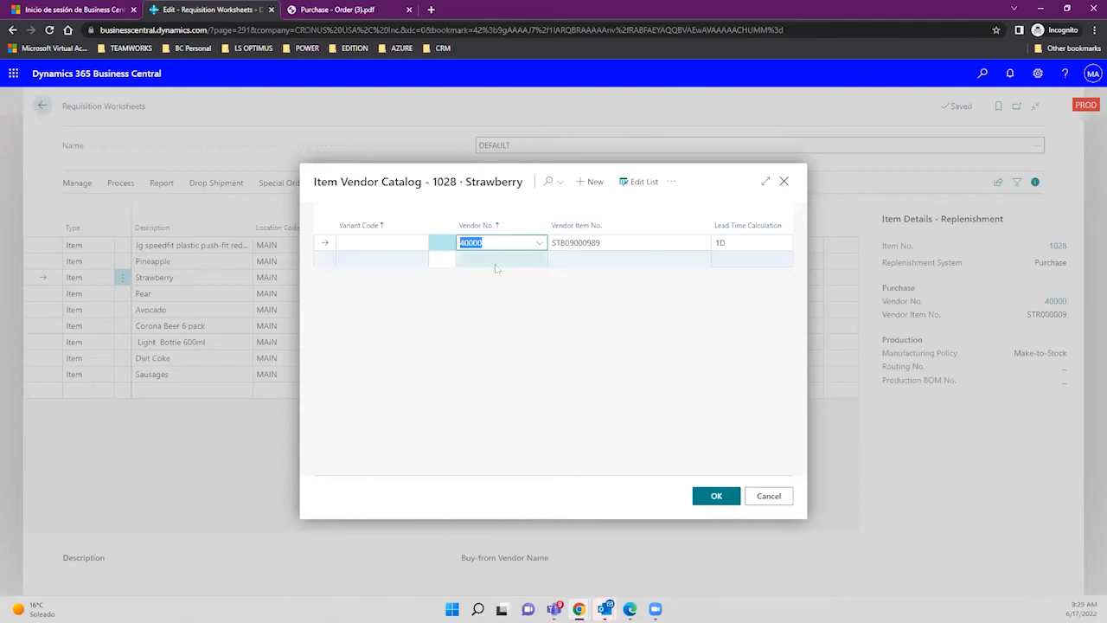
Add a catalog entry for vendor 50000 (Nod Publishers) with vendor item number FRESA0980989 and a lead time of 1D.
click(501, 259)
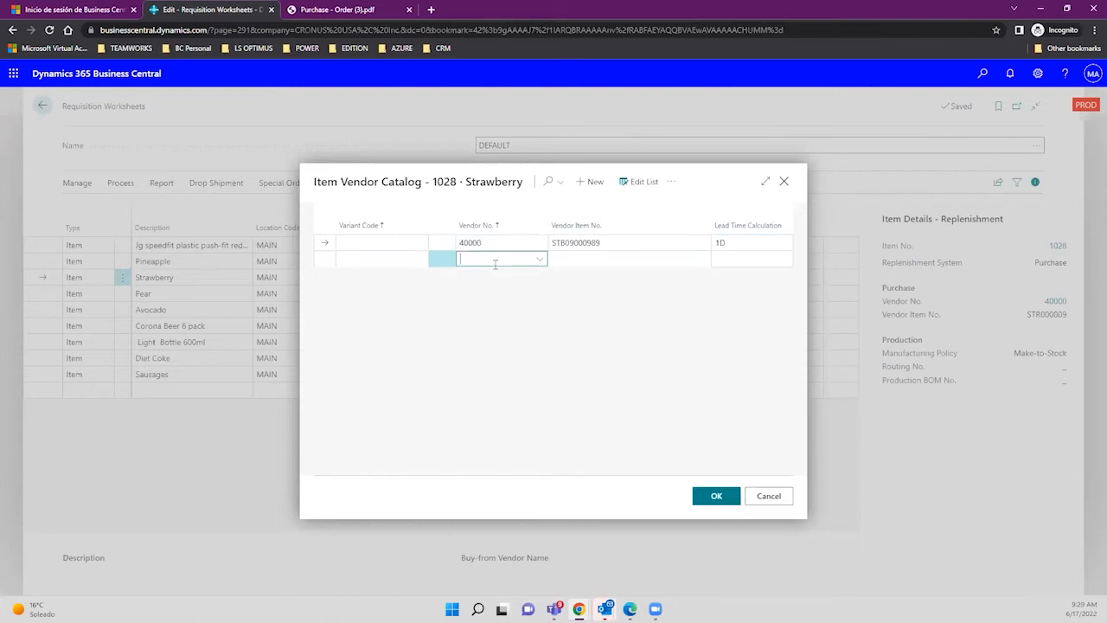
click(538, 260)
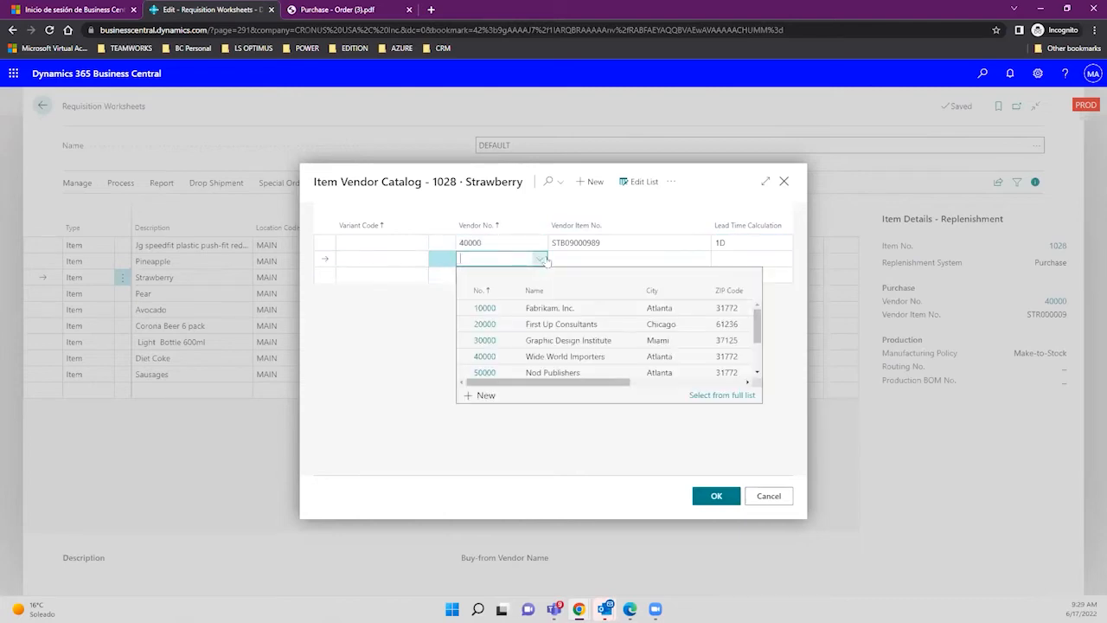
click(547, 372)
click(594, 257)
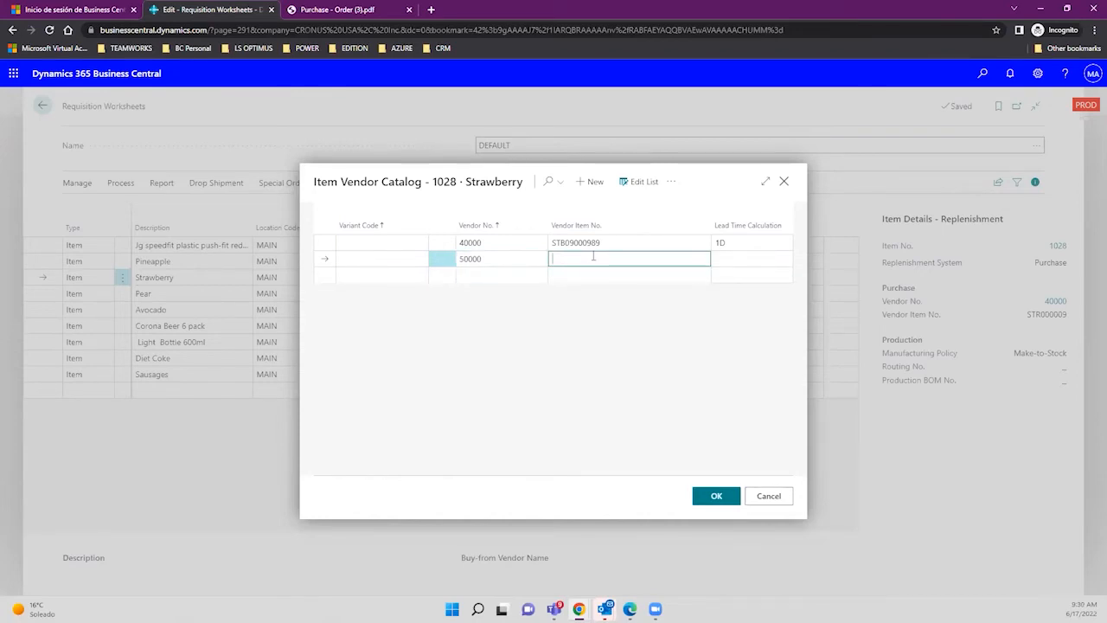
text(FRESA0980989)
key(Tab)
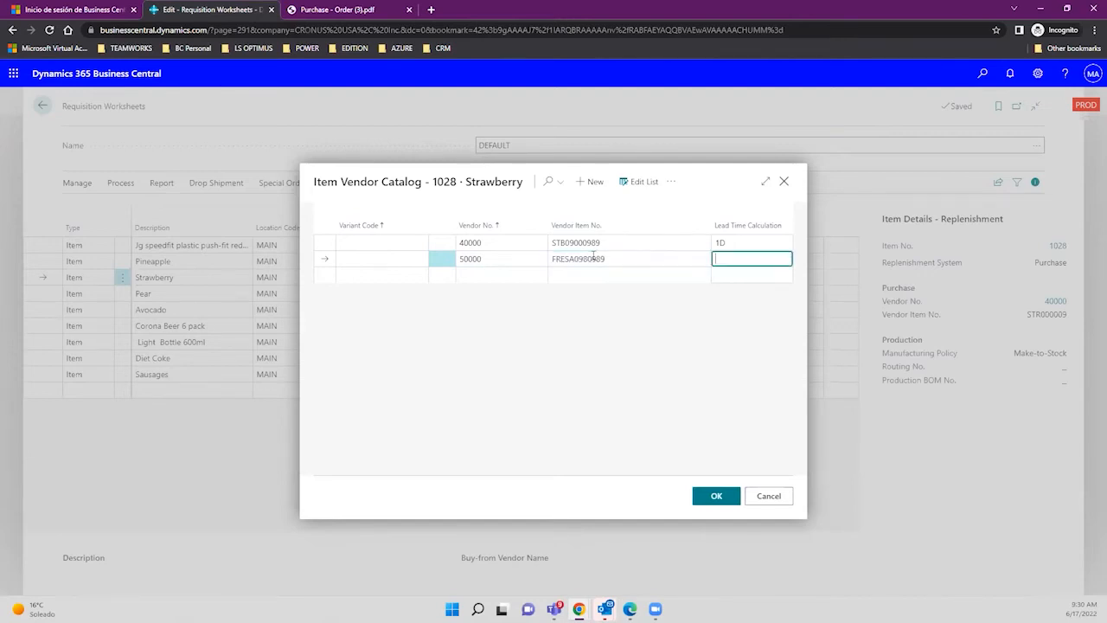
text(1D)
key(Tab)
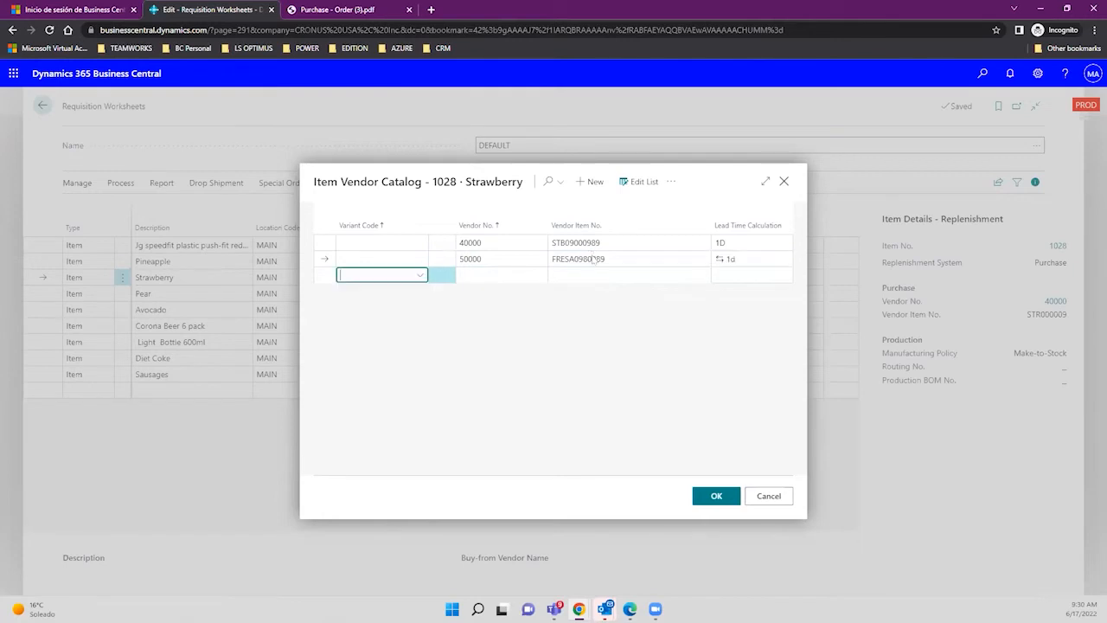
Try to add a second catalog entry for vendor 50000 with vendor item number 098798787 and a lead time of 1D, and discard it.
click(532, 275)
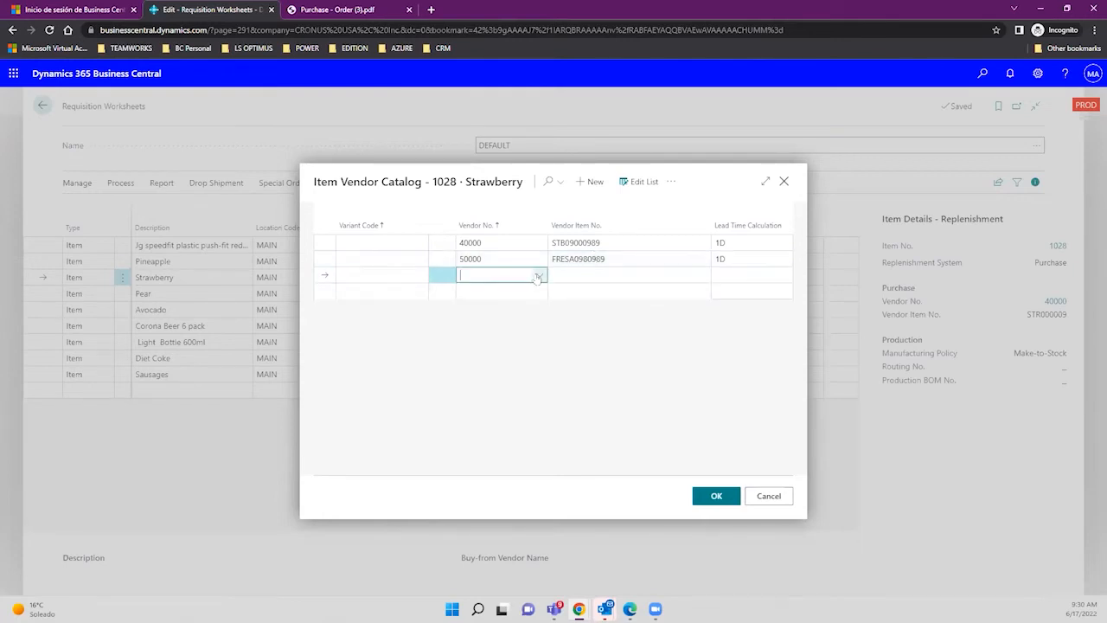
click(538, 275)
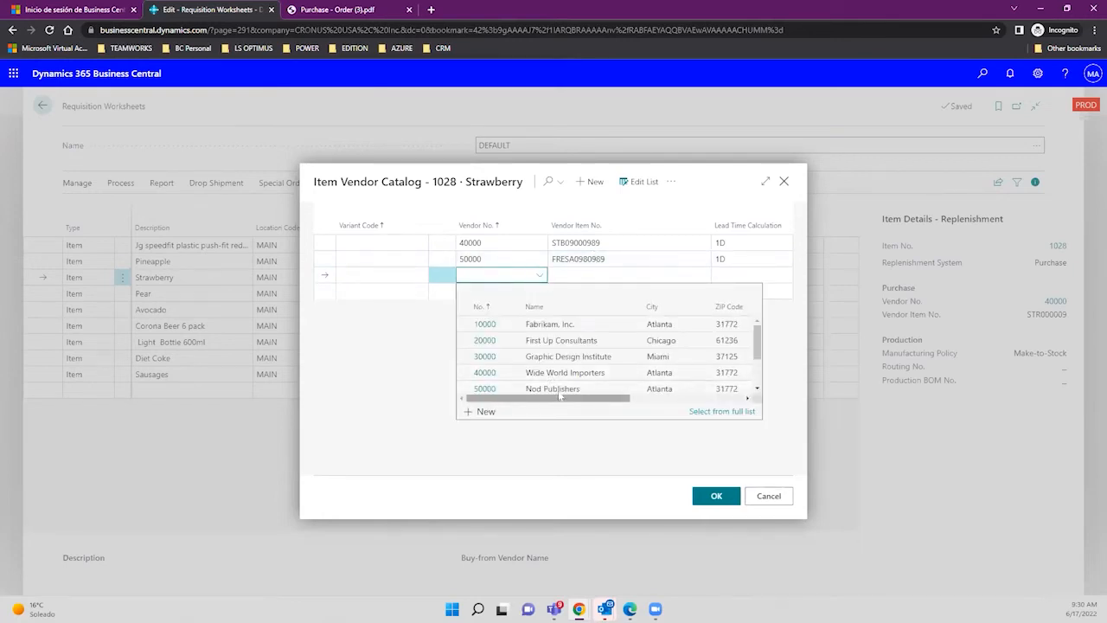
click(564, 391)
click(611, 276)
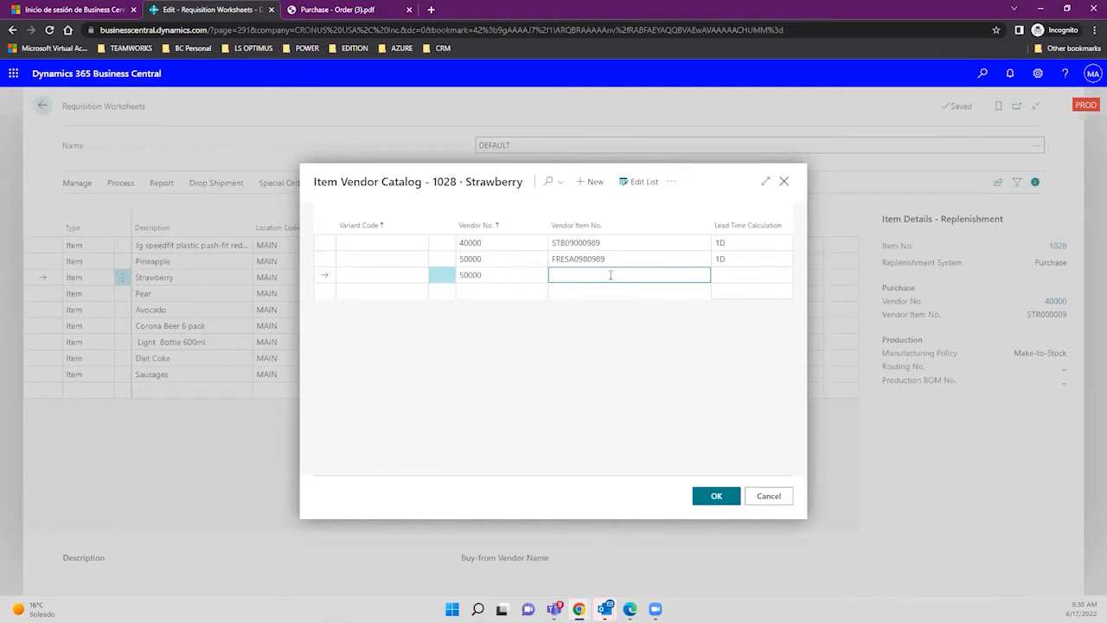
text(098798787)
key(Tab)
text(1D)
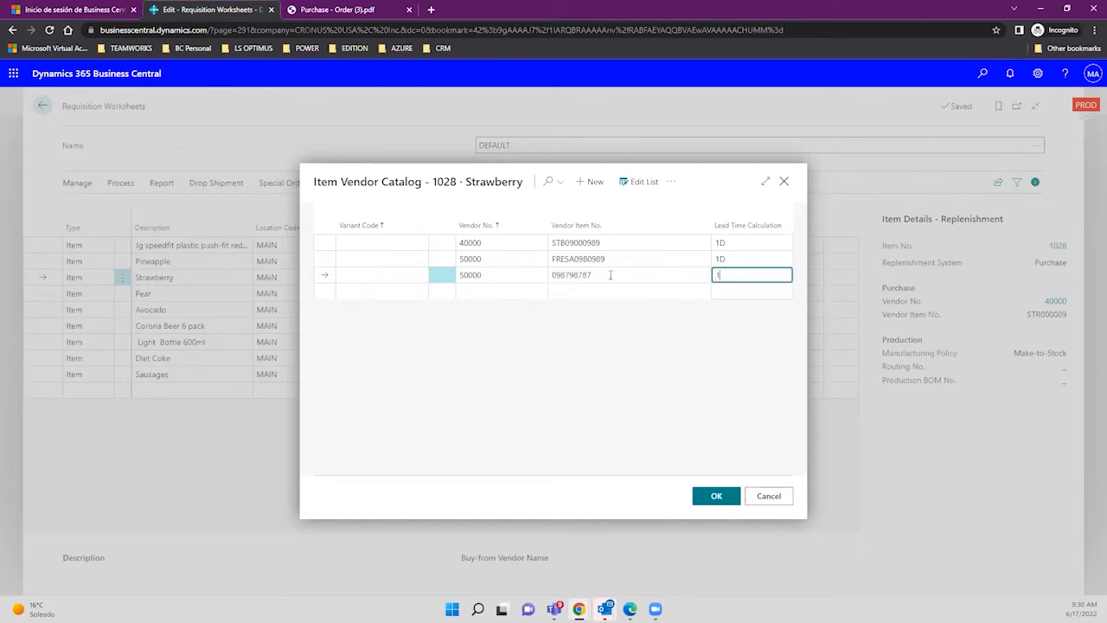
key(Tab)
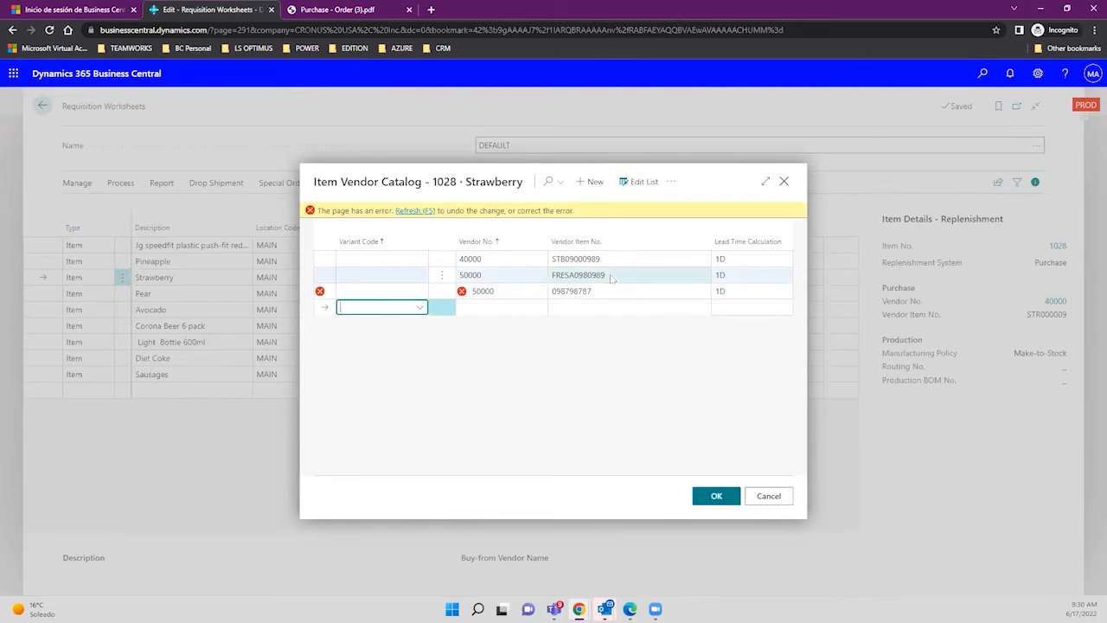
click(482, 291)
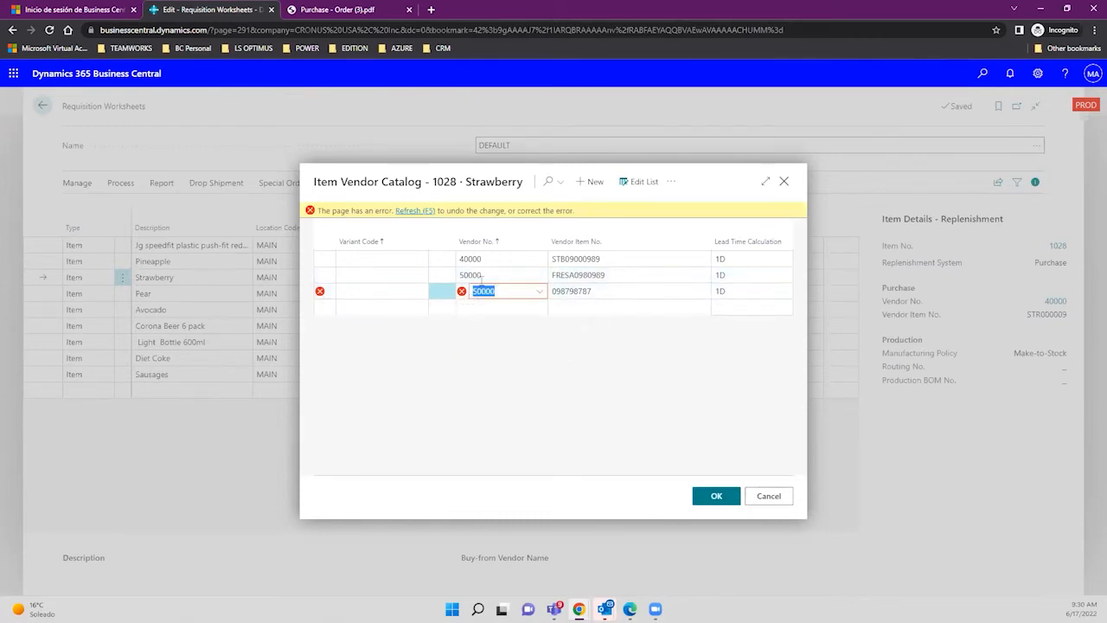
key(Escape)
key(Escape)
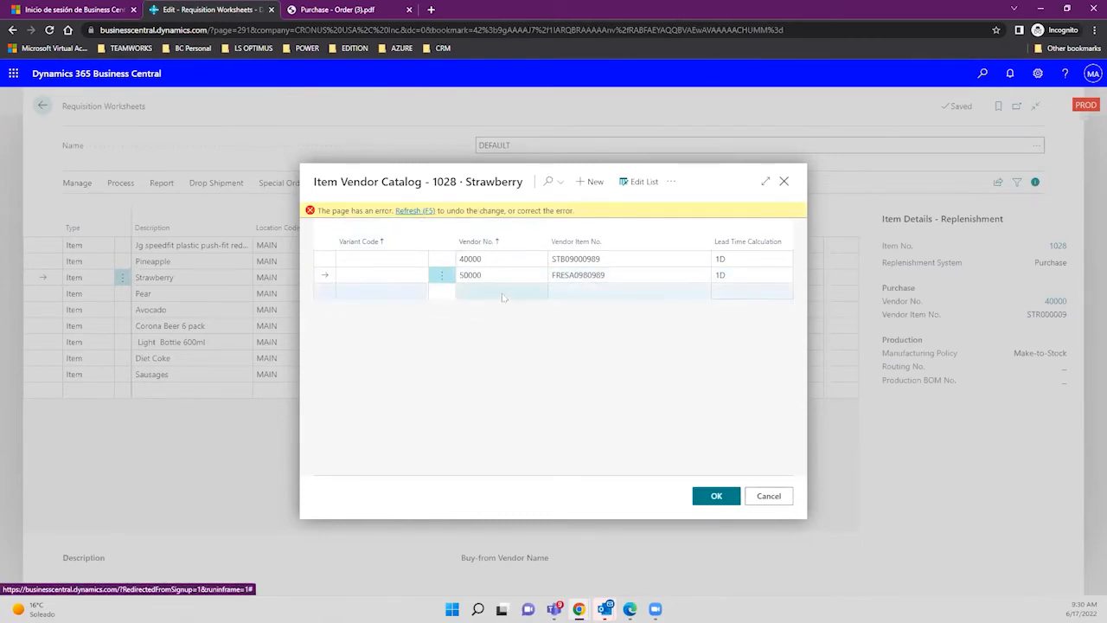
Add a Strawberry catalog entry for vendor 10000 (Fabrikam, Inc.) with vendor item number 869876876.
click(503, 293)
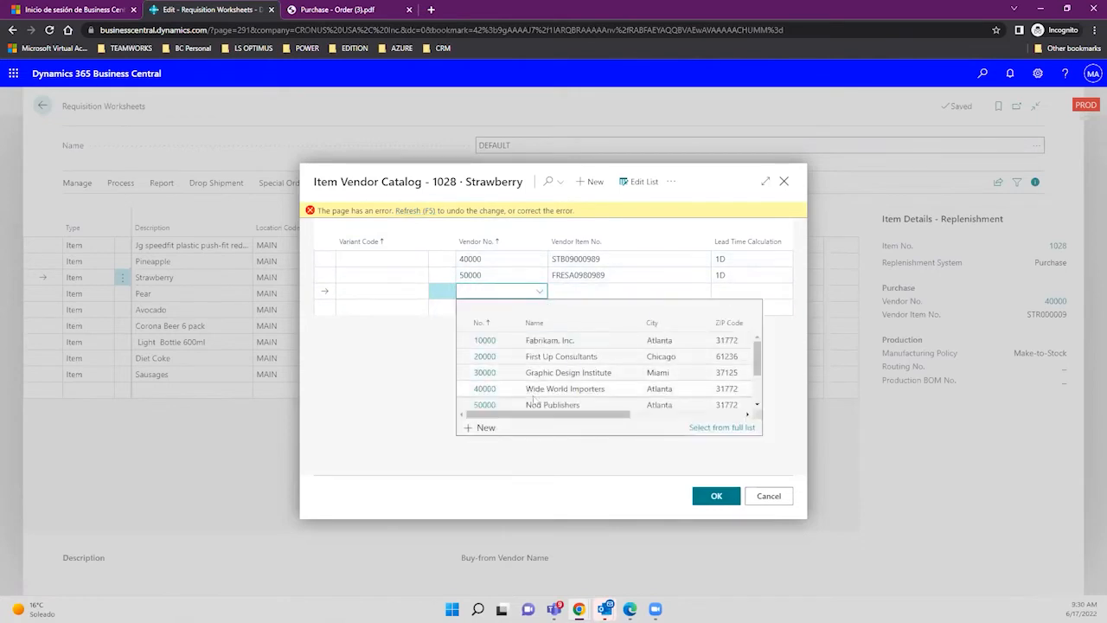
scroll(541, 389, down, 2)
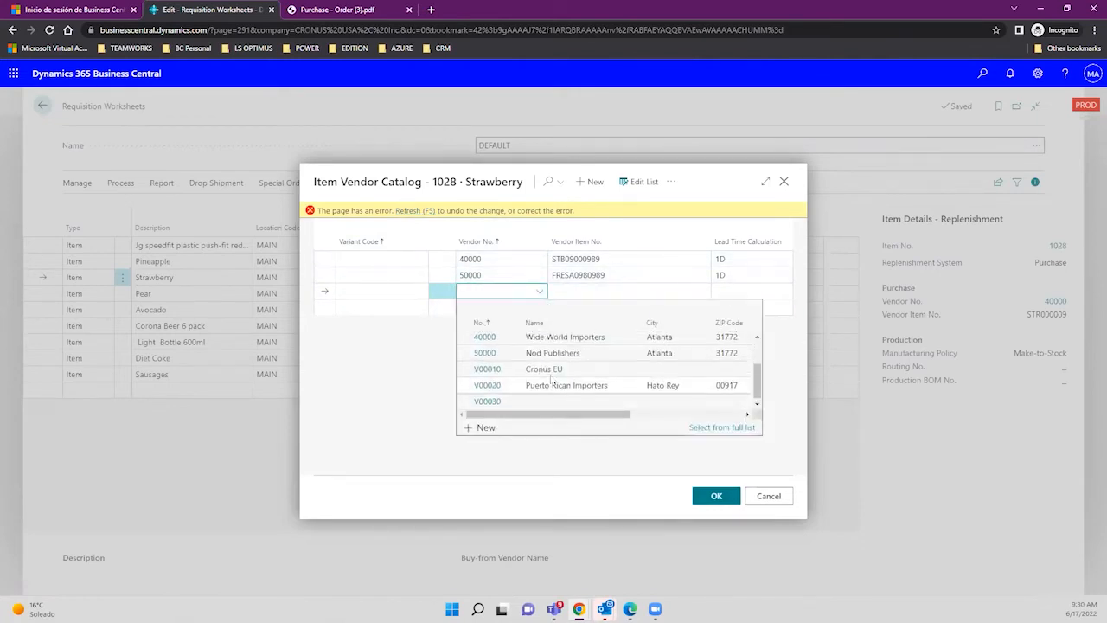
scroll(551, 381, up, 2)
click(545, 338)
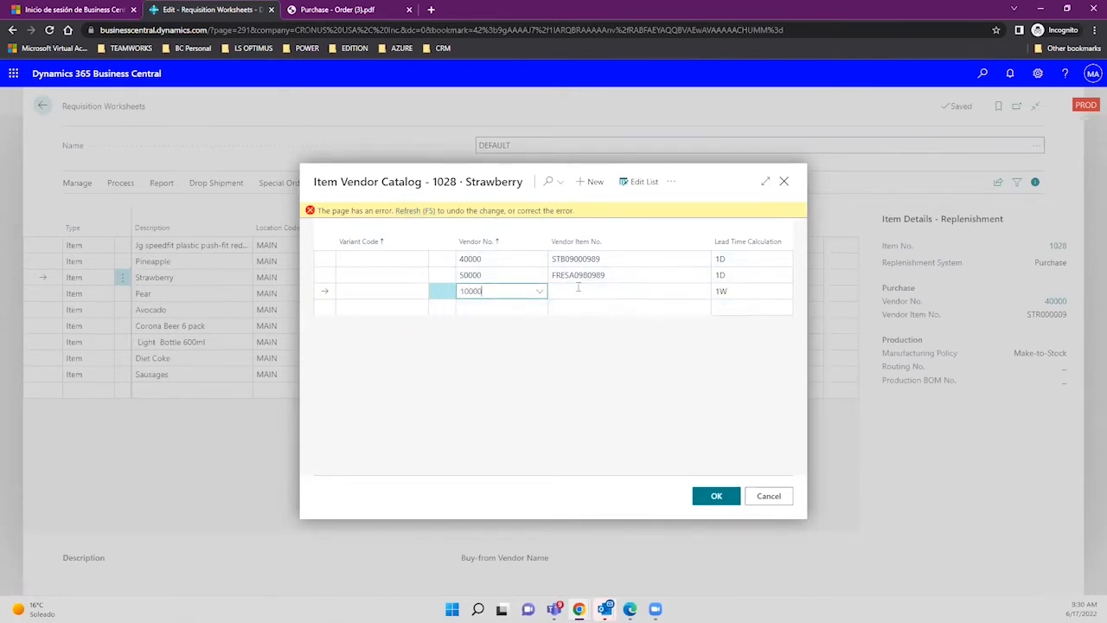
click(572, 290)
text(86985876)
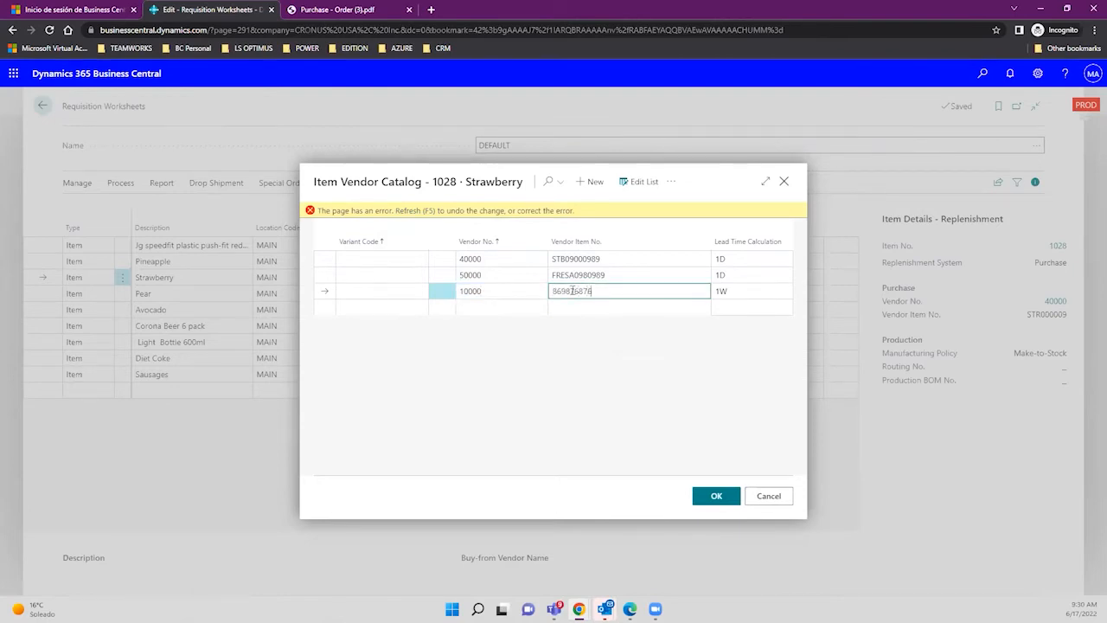
key(Tab)
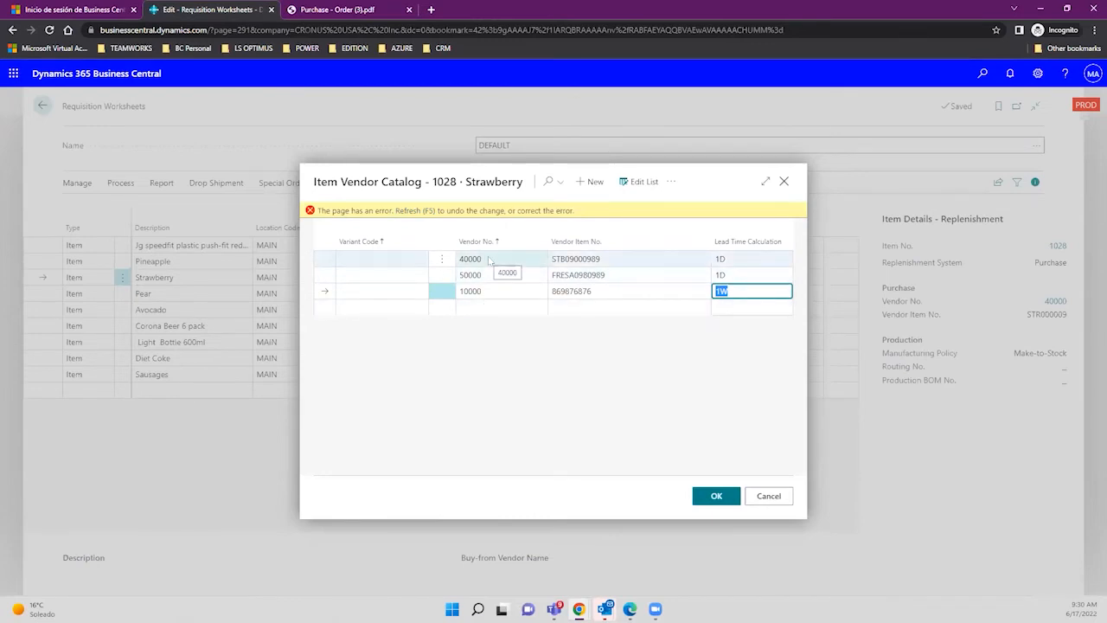
Compare the lead times of the three Strawberry vendor entries and refresh the catalog page.
click(737, 259)
click(744, 276)
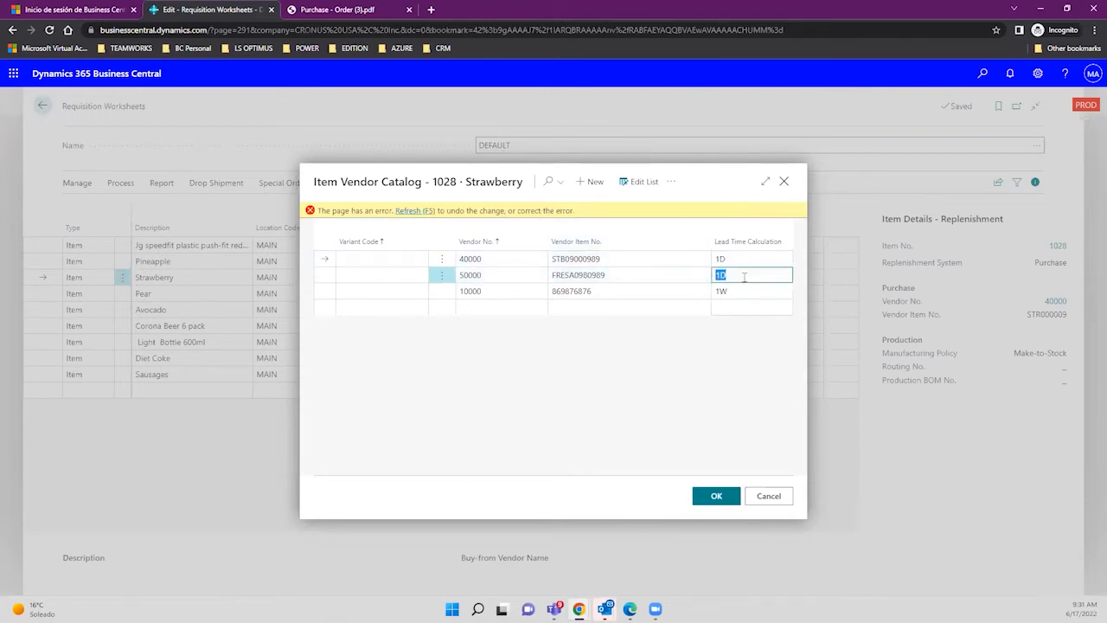
click(740, 291)
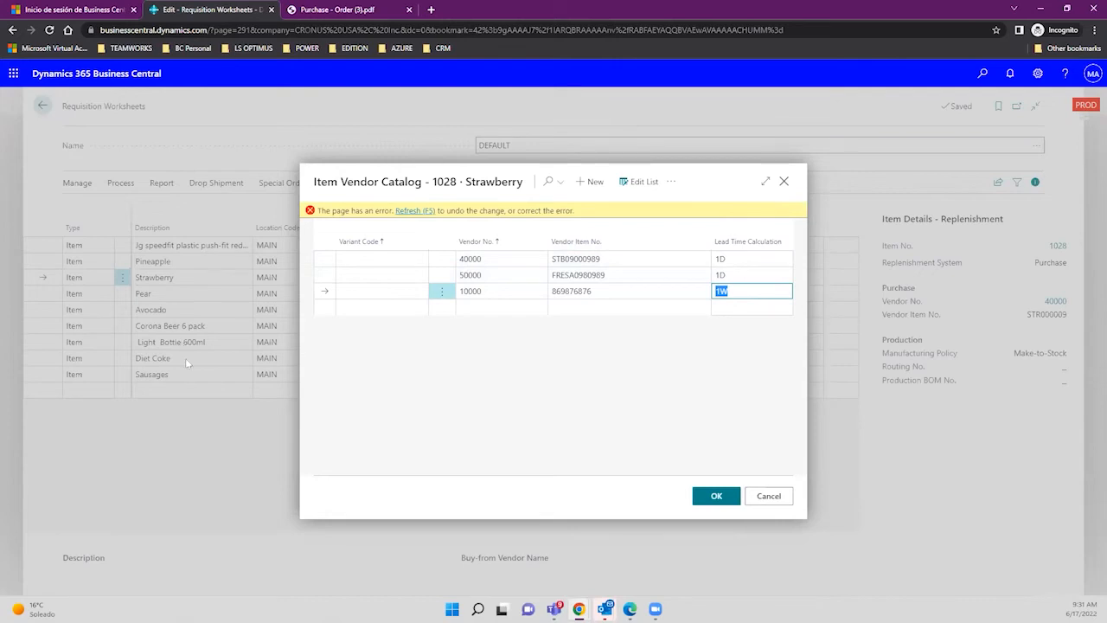
click(746, 261)
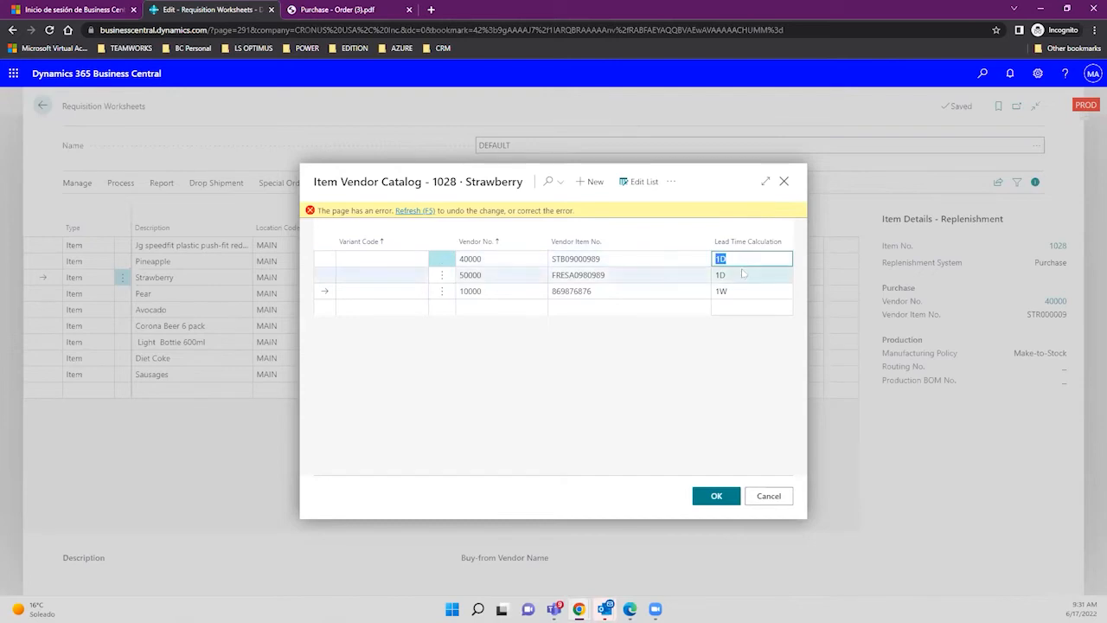
click(739, 277)
click(737, 293)
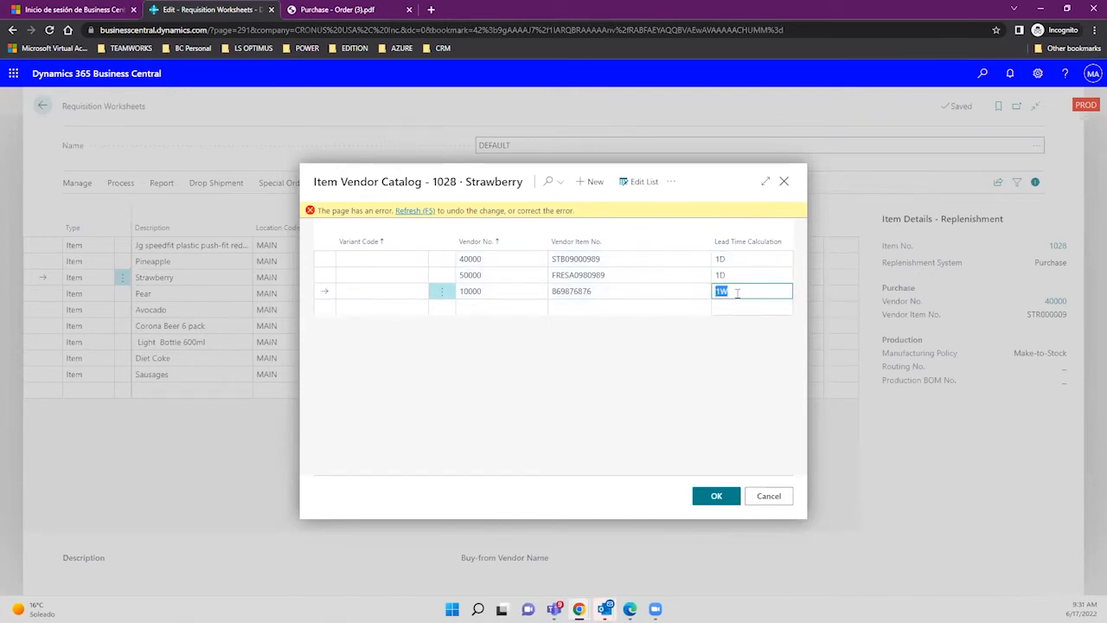
click(420, 212)
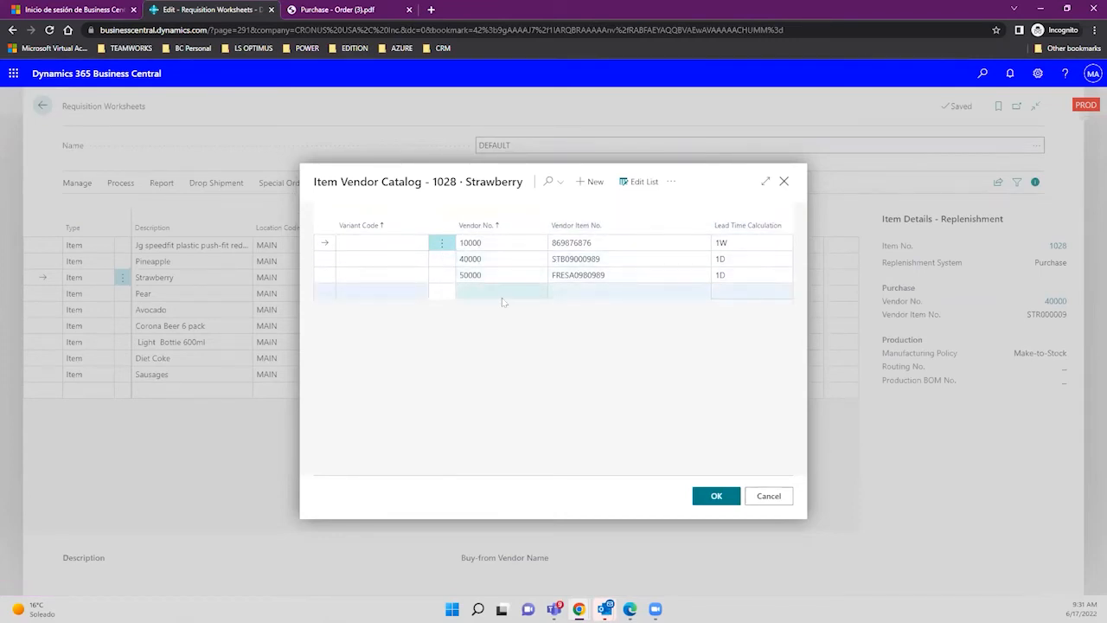
click(733, 273)
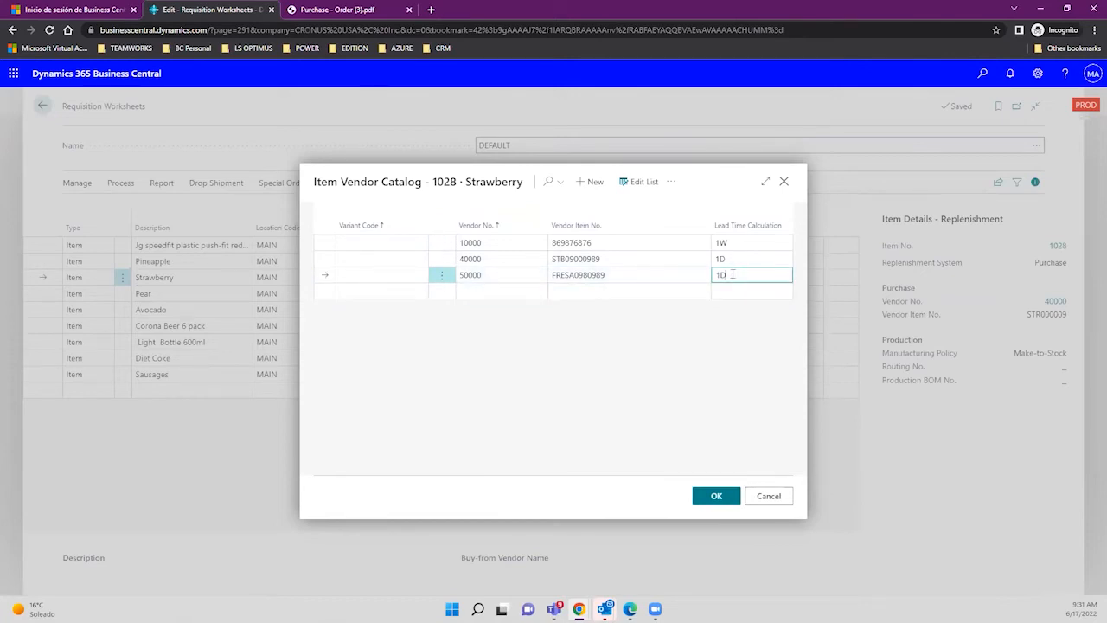
key(ctrl+a)
click(733, 259)
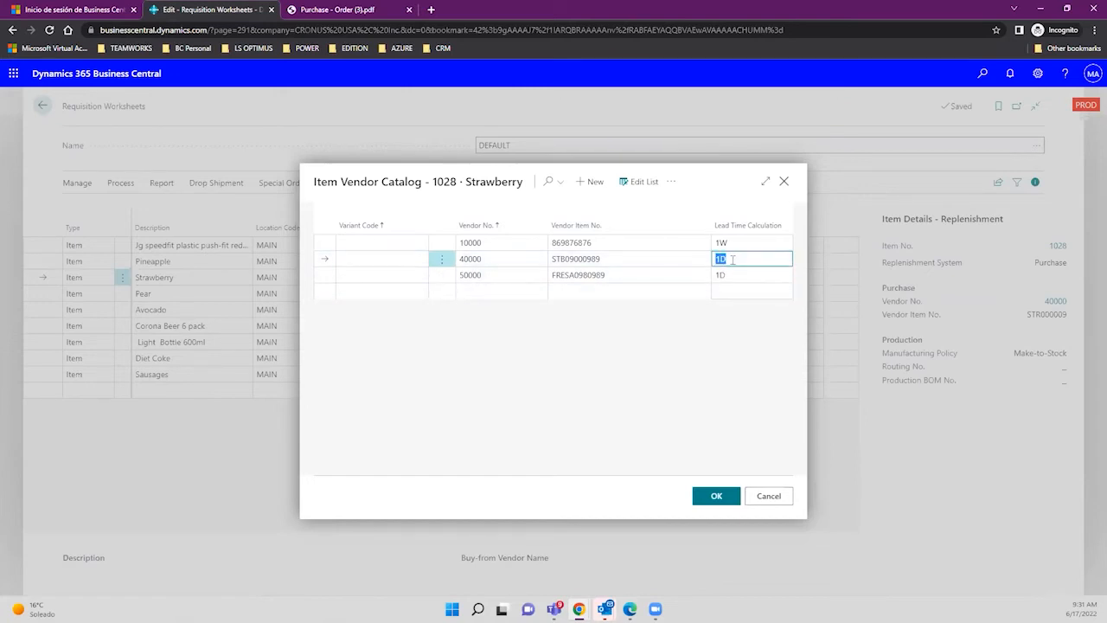
click(734, 244)
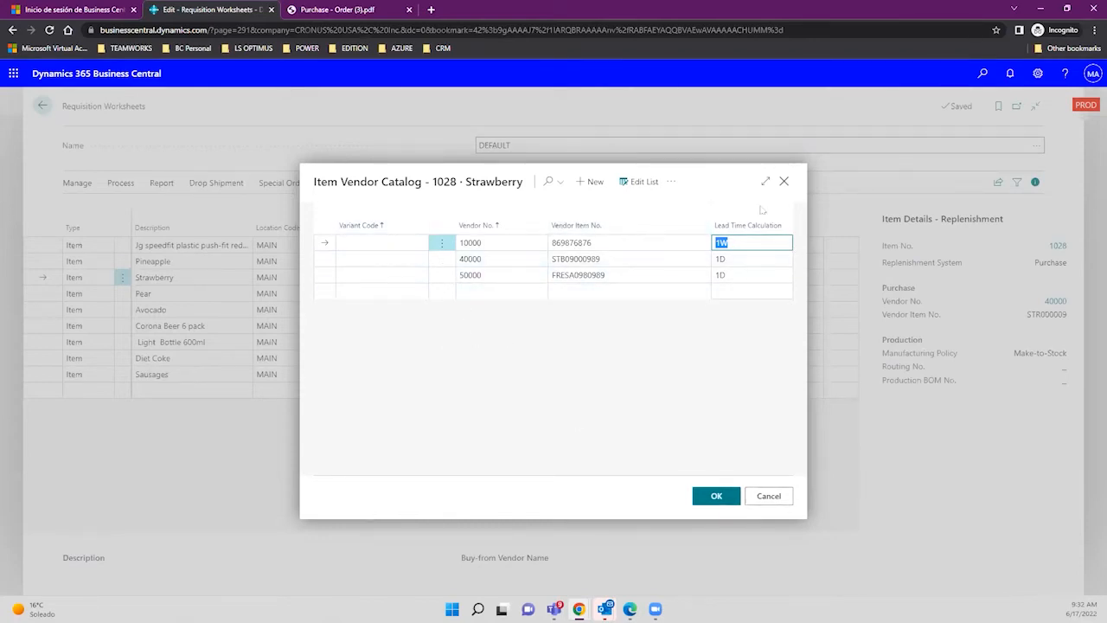
Open the purchase prices for the vendor 10000 entry and set its price line to unit KG with a direct unit cost of 0.99.
click(673, 182)
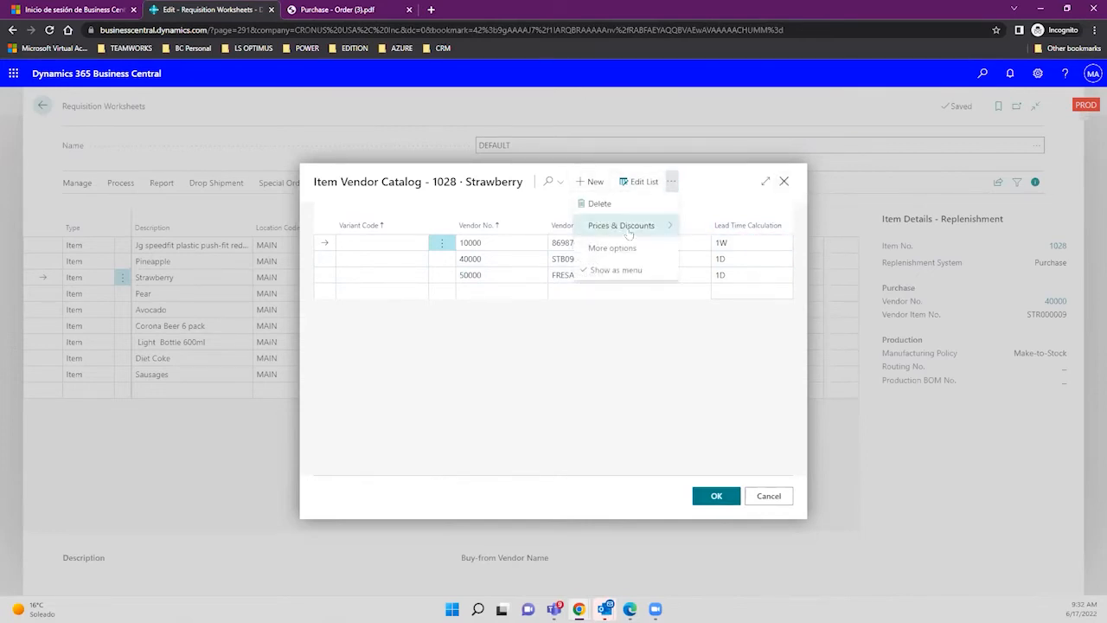
mouse_move(628, 232)
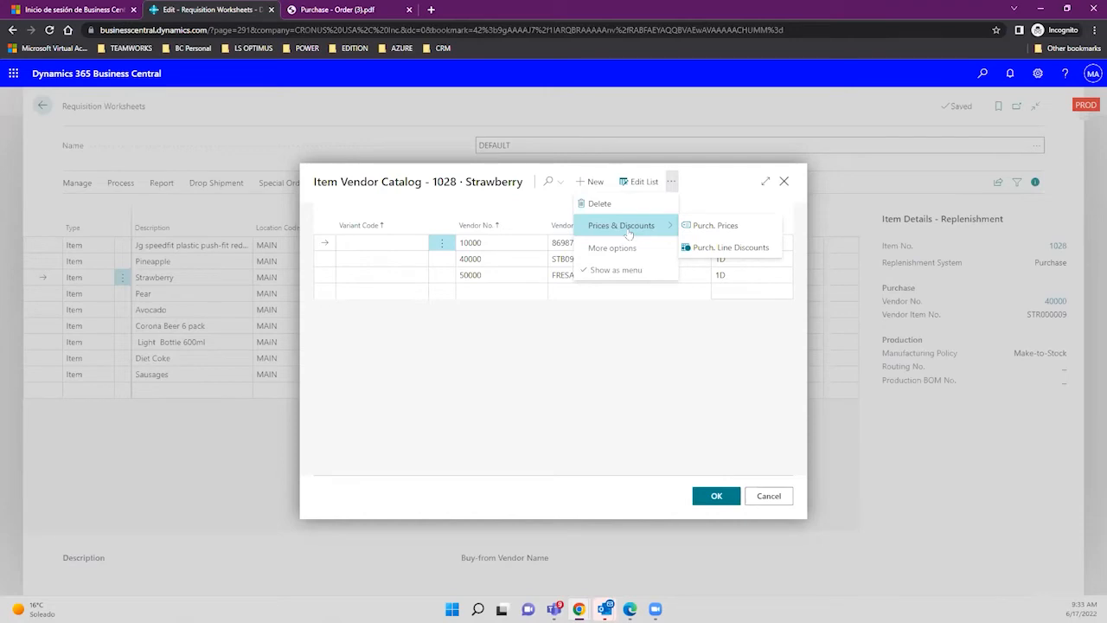
click(733, 228)
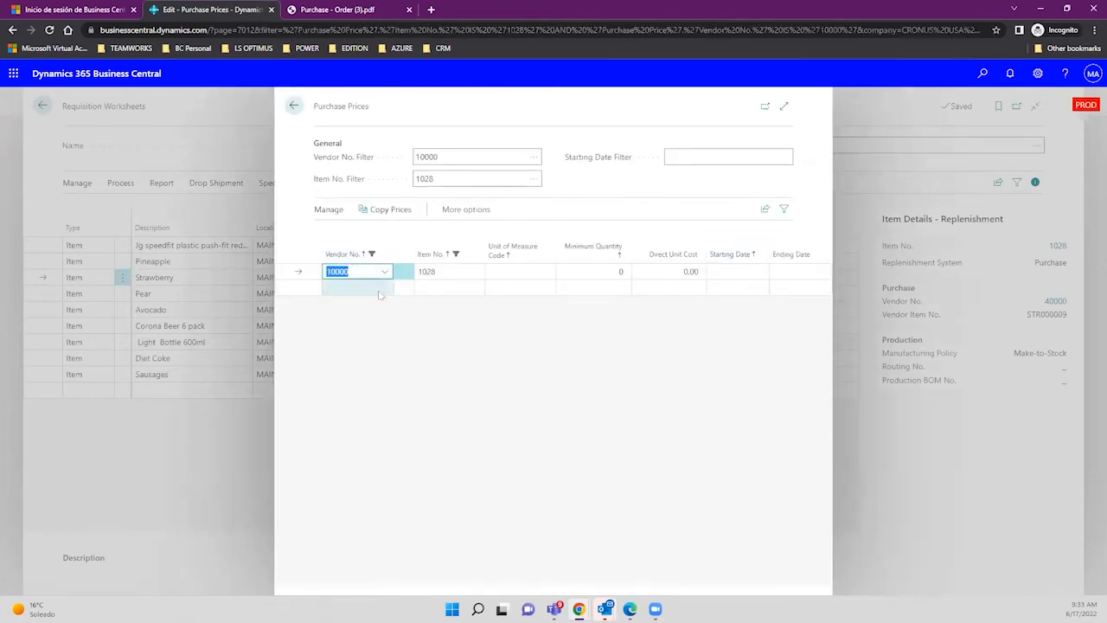
click(549, 272)
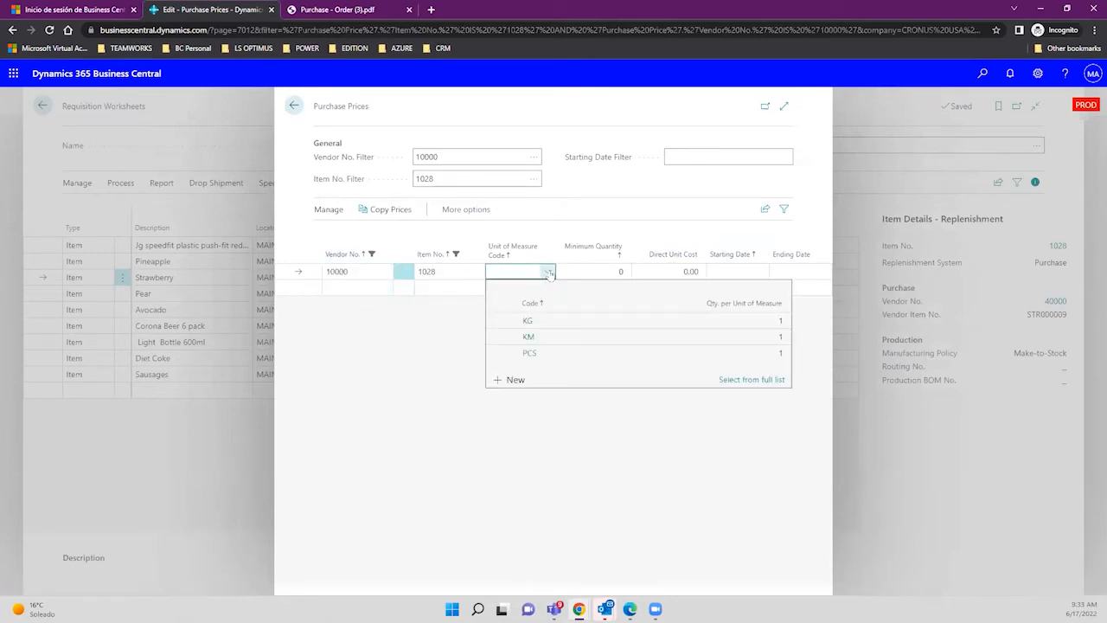
click(525, 320)
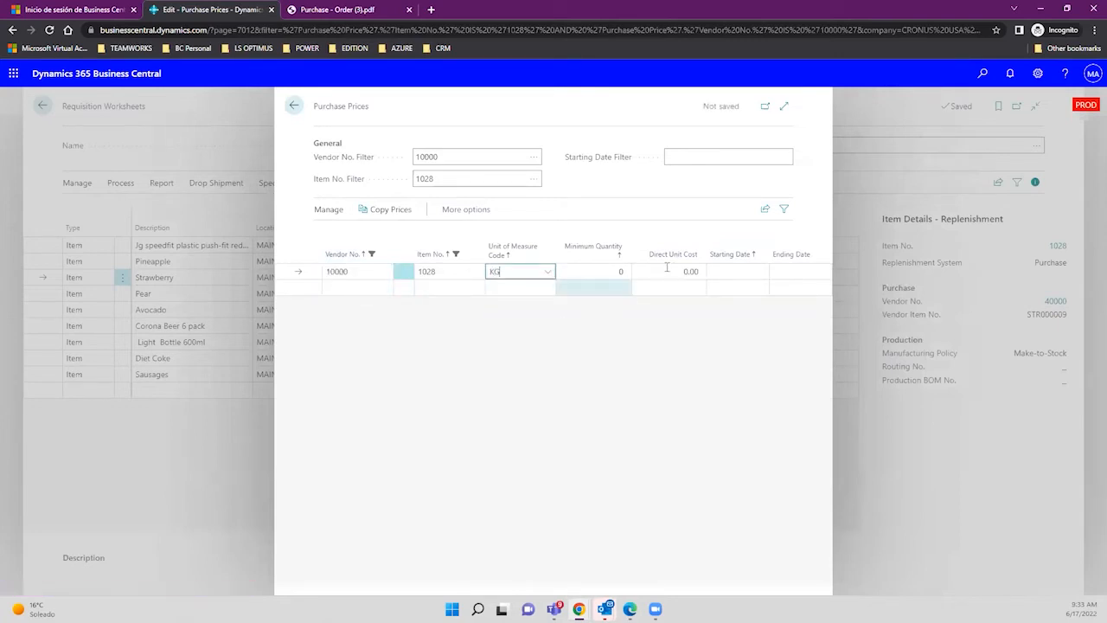
click(667, 270)
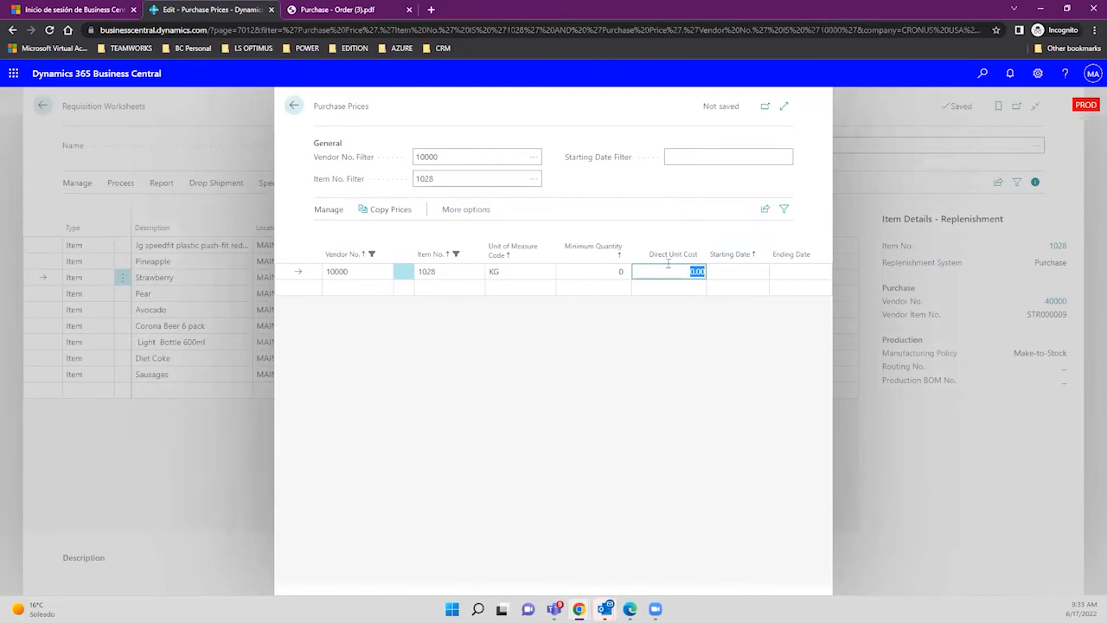
text(.99)
key(Tab)
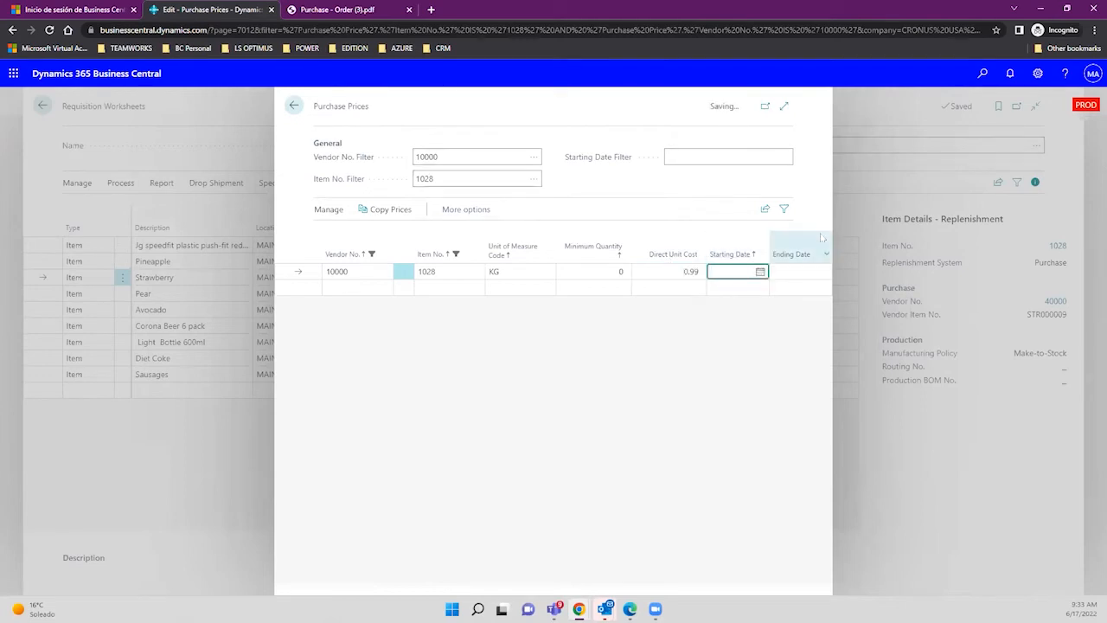
click(666, 273)
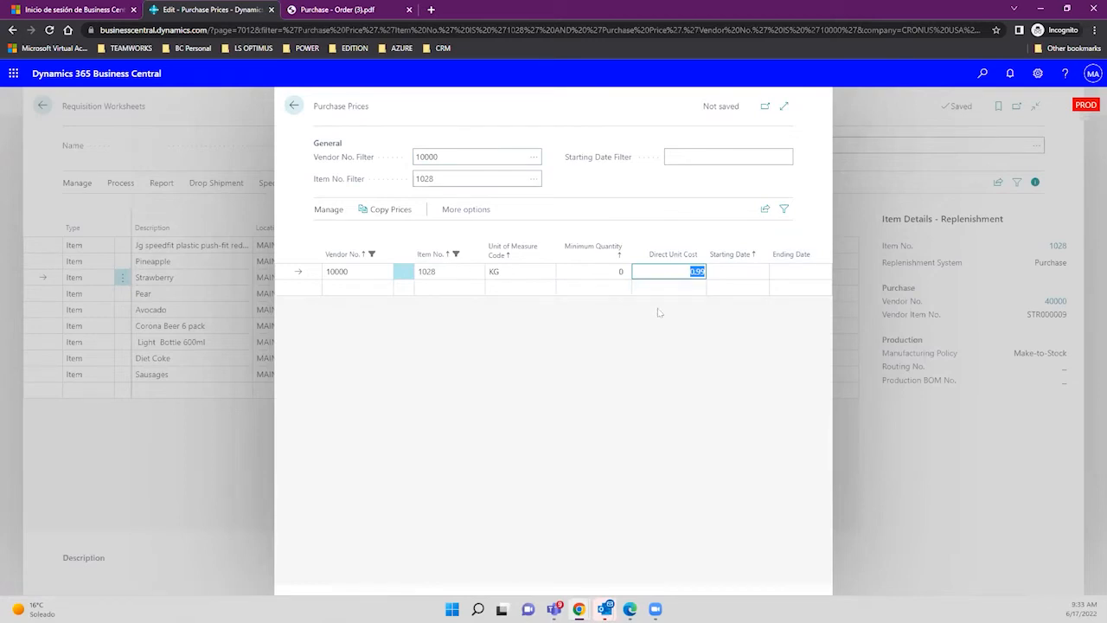
text(0.99)
Set the price line's starting date to 6/1/2022 and its ending date to 8/31/2022.
click(761, 272)
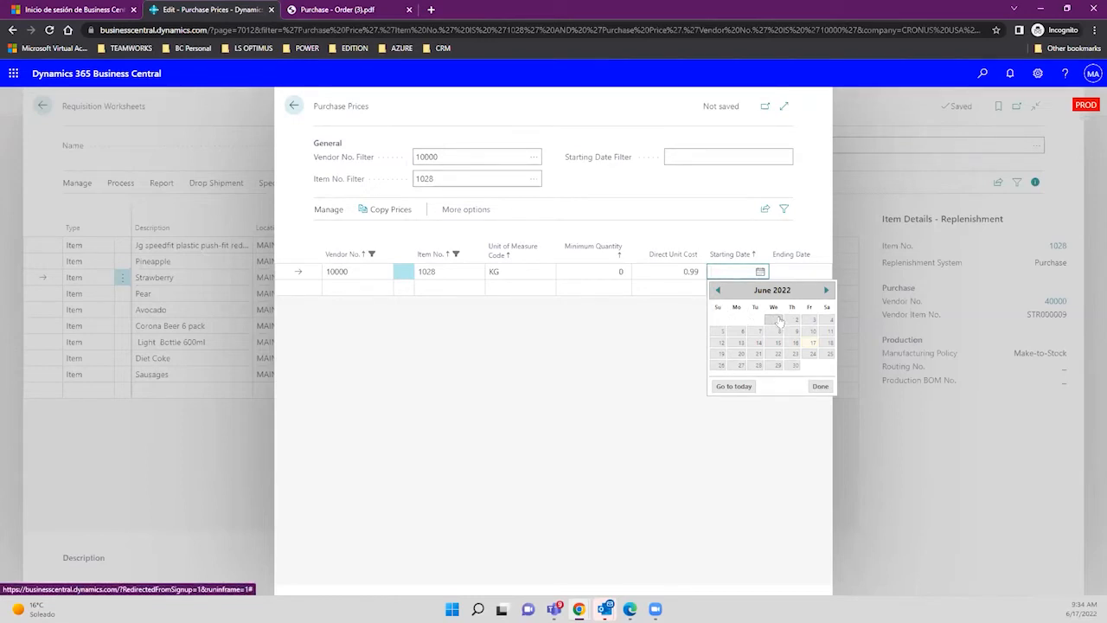
click(775, 320)
click(822, 272)
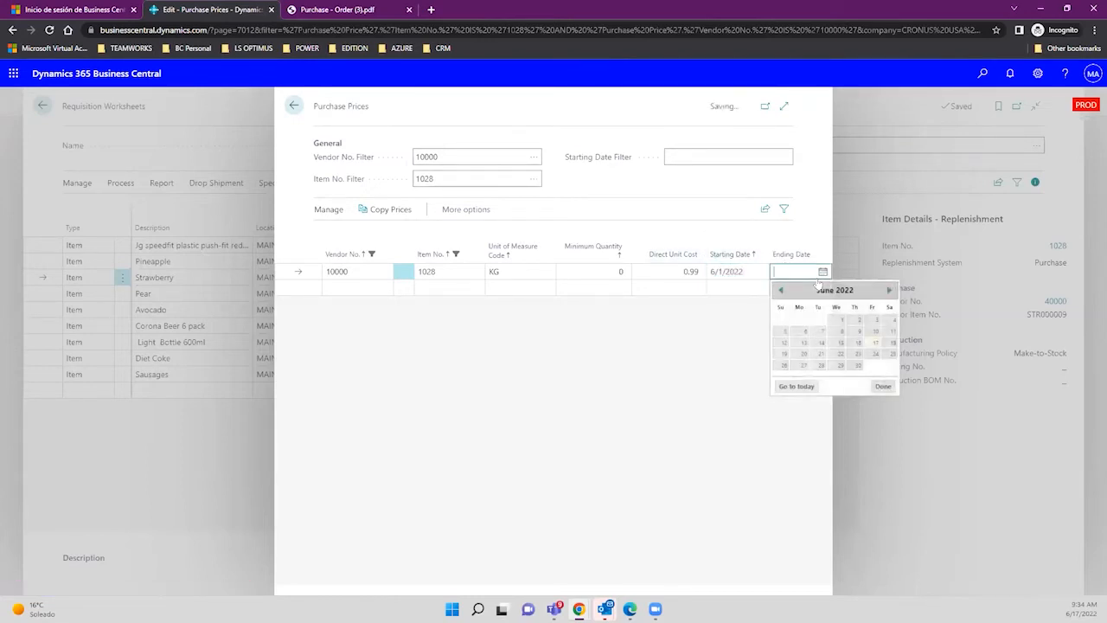
click(889, 290)
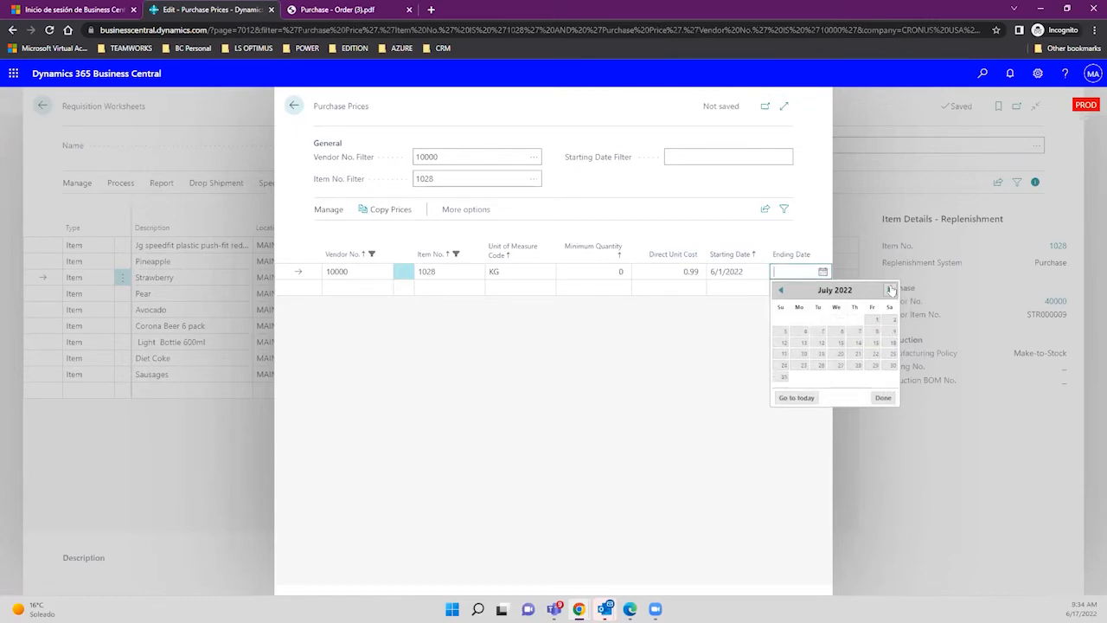
click(889, 290)
click(839, 365)
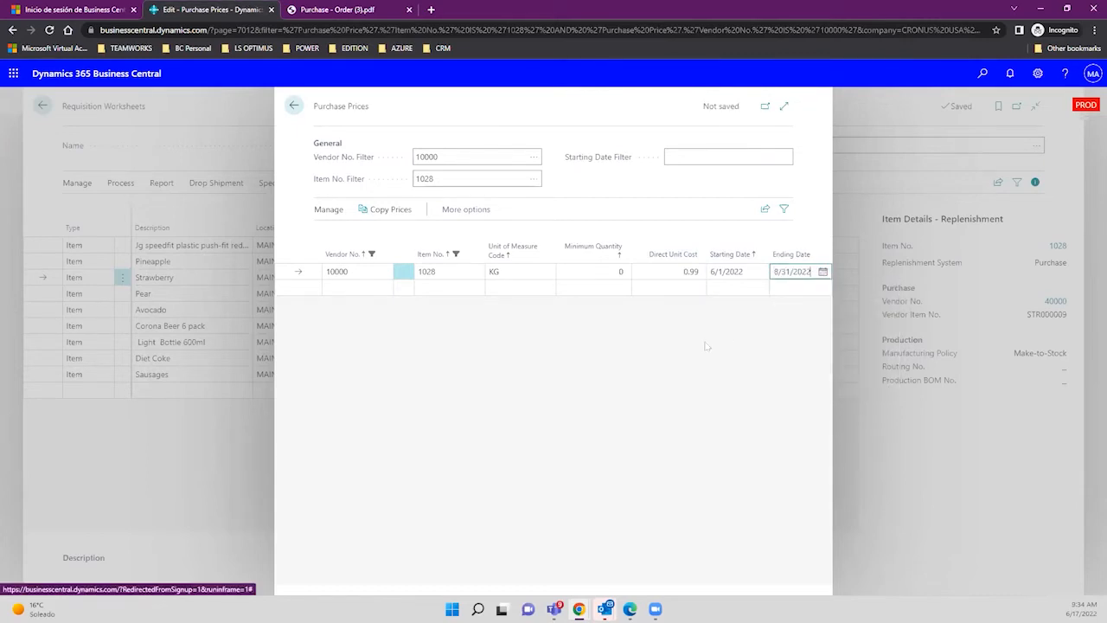
Expand the purchase prices page and check the price line's unit of measure, quantity and dates.
click(784, 106)
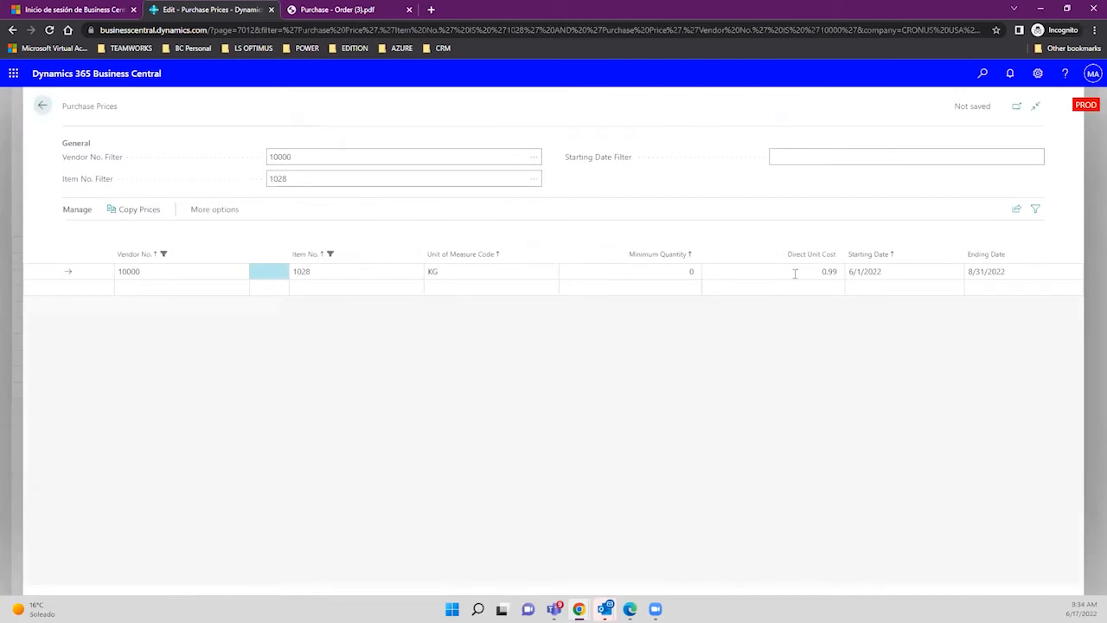
click(768, 271)
click(463, 271)
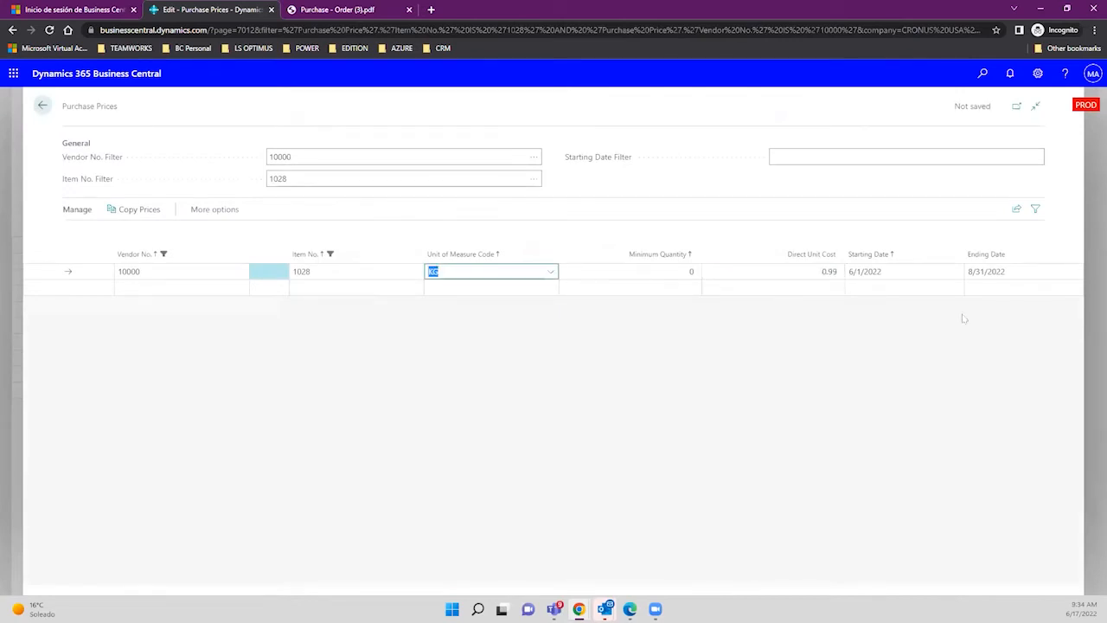
click(917, 272)
key(Tab)
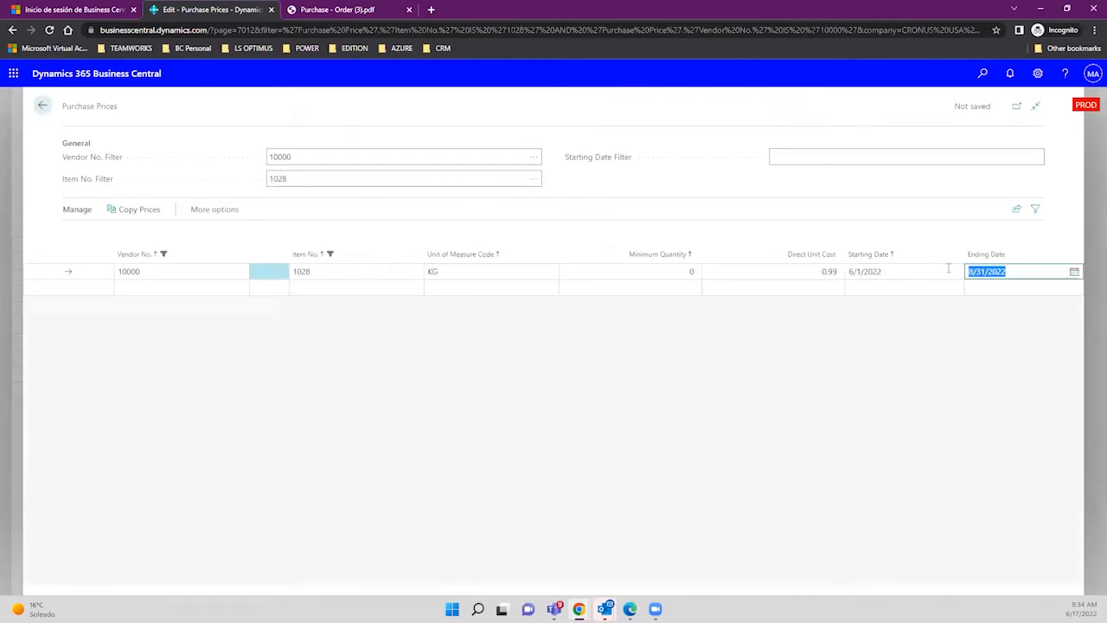
Set the ending date of the vendor 10000 purchase price line to 9/30/2022.
click(1074, 272)
click(1084, 289)
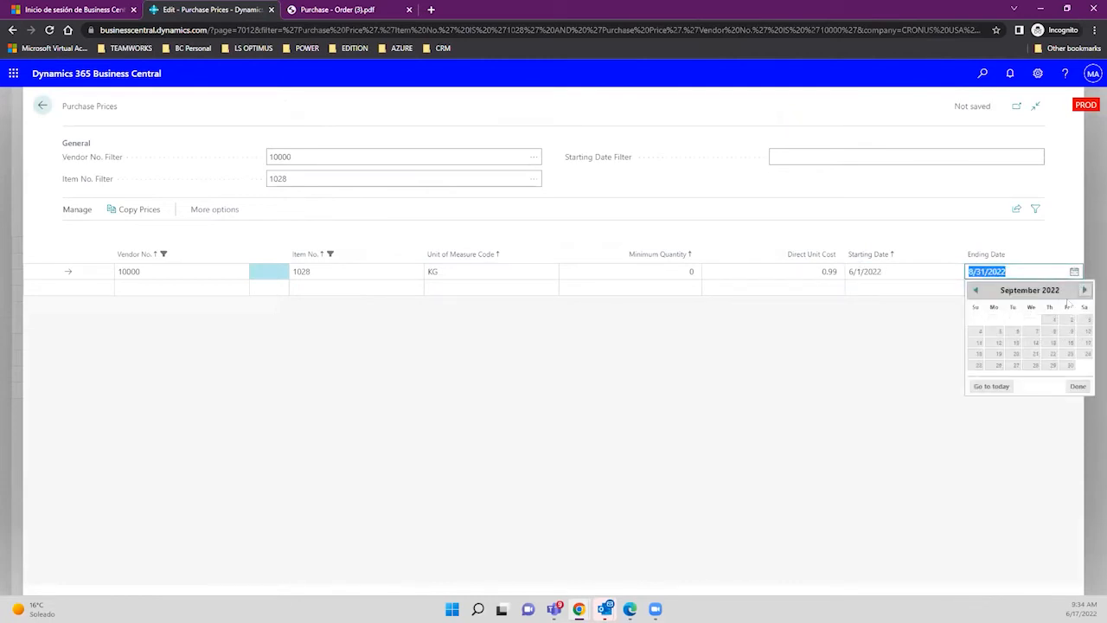
click(1071, 365)
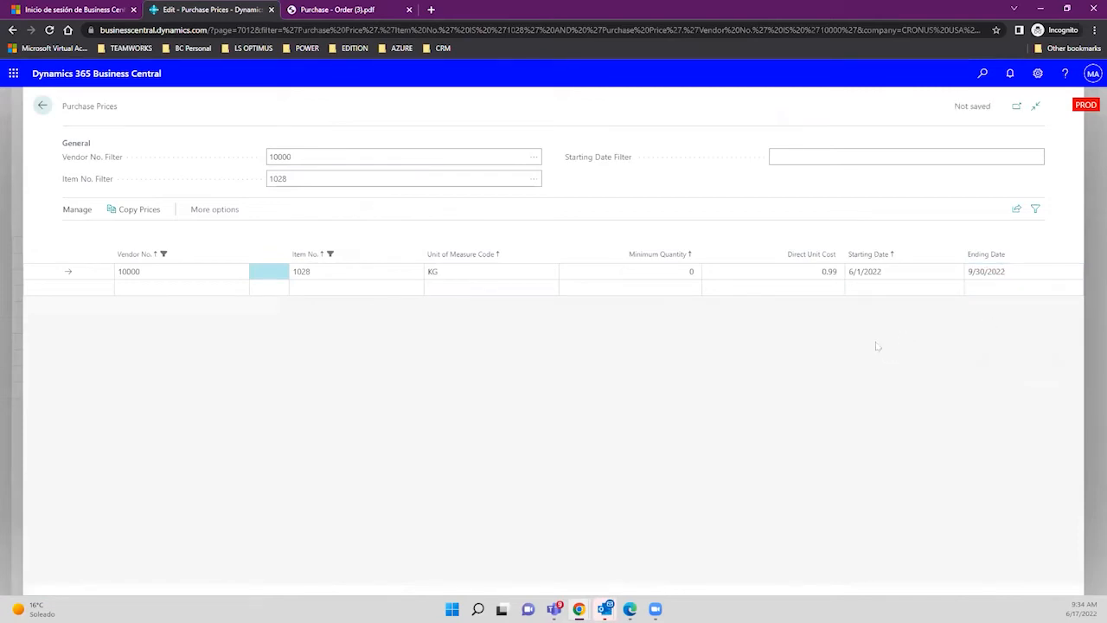
click(826, 272)
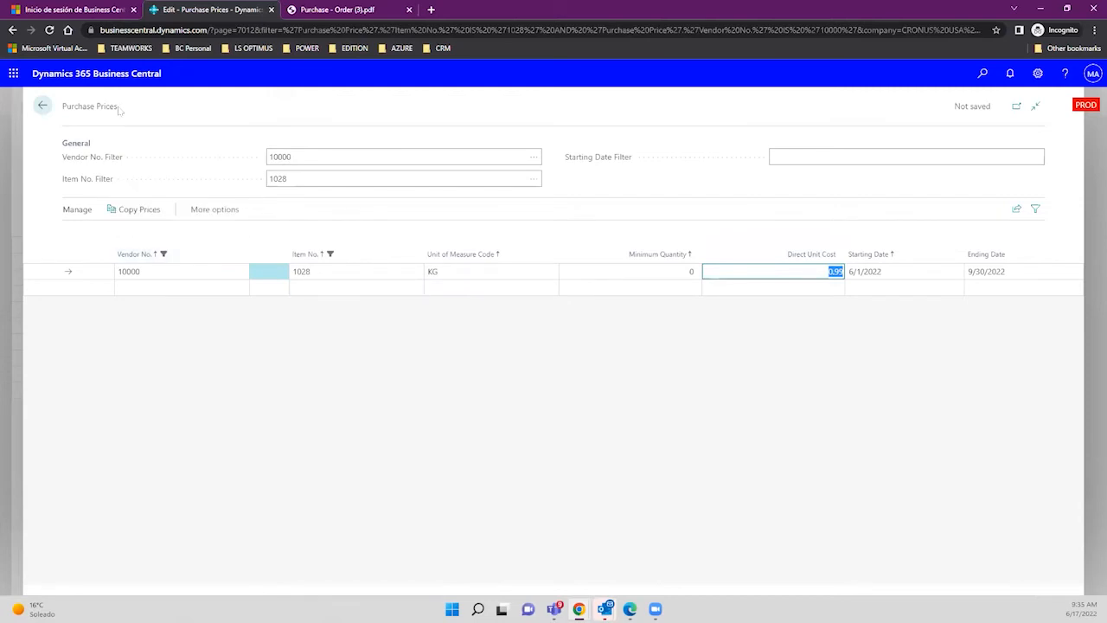
Check item 1028 in the price line's item list and return to the Strawberry vendor catalog.
drag(121, 106, 60, 107)
click(61, 108)
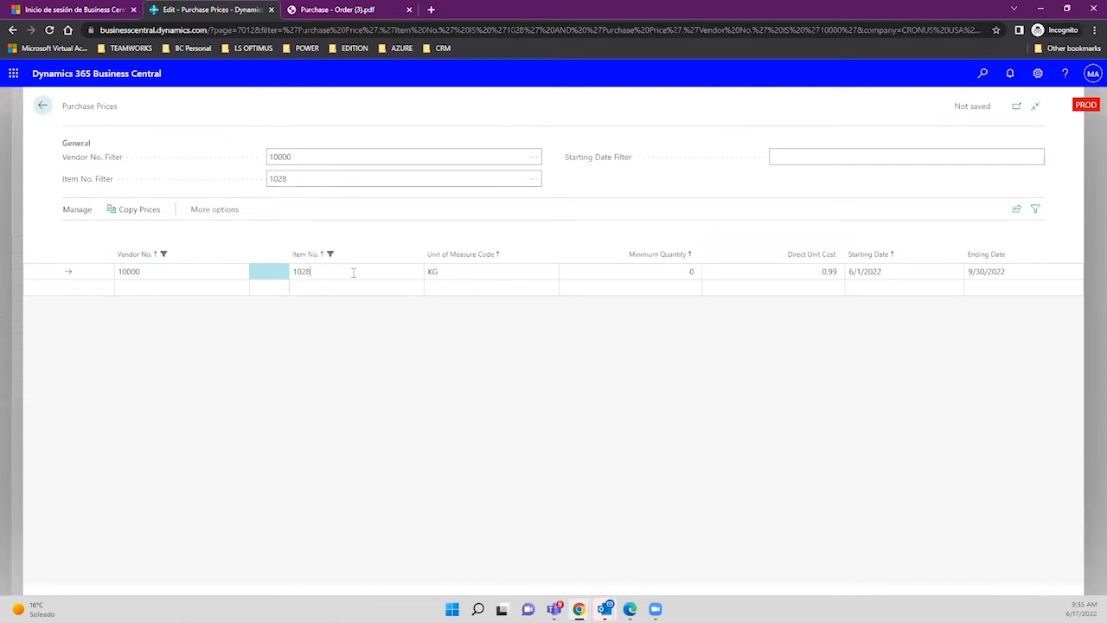
click(385, 273)
click(413, 273)
click(415, 273)
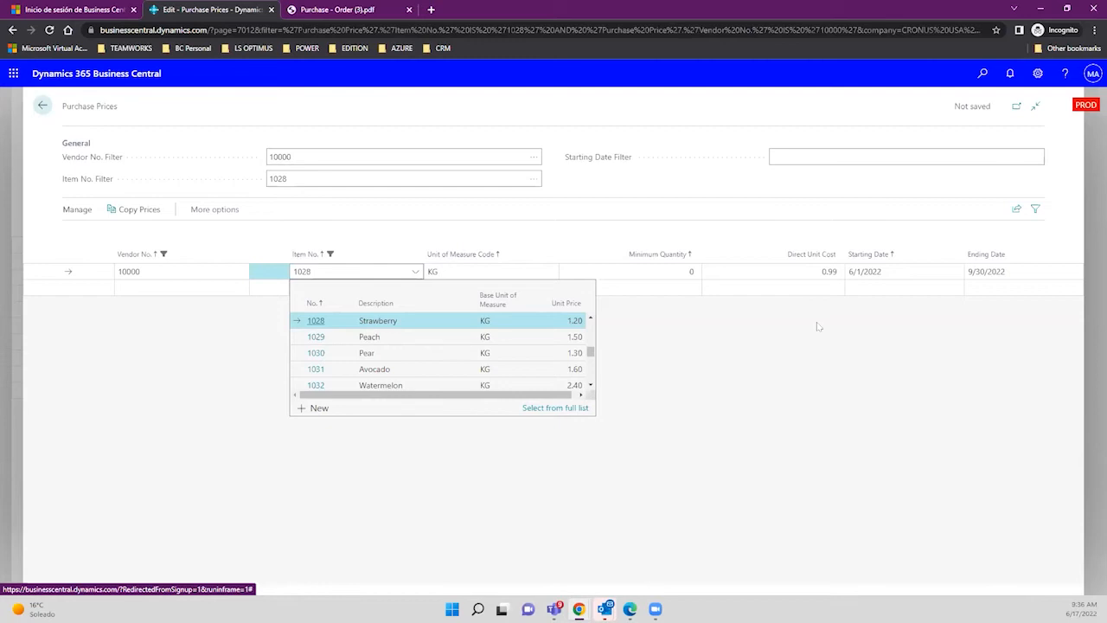
click(817, 326)
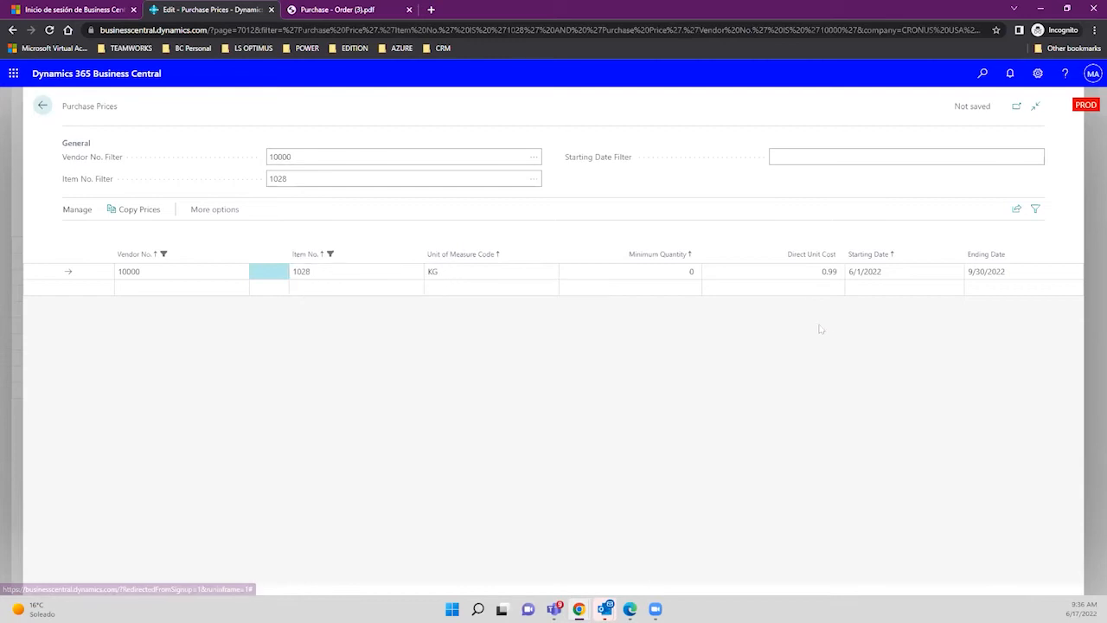
click(43, 106)
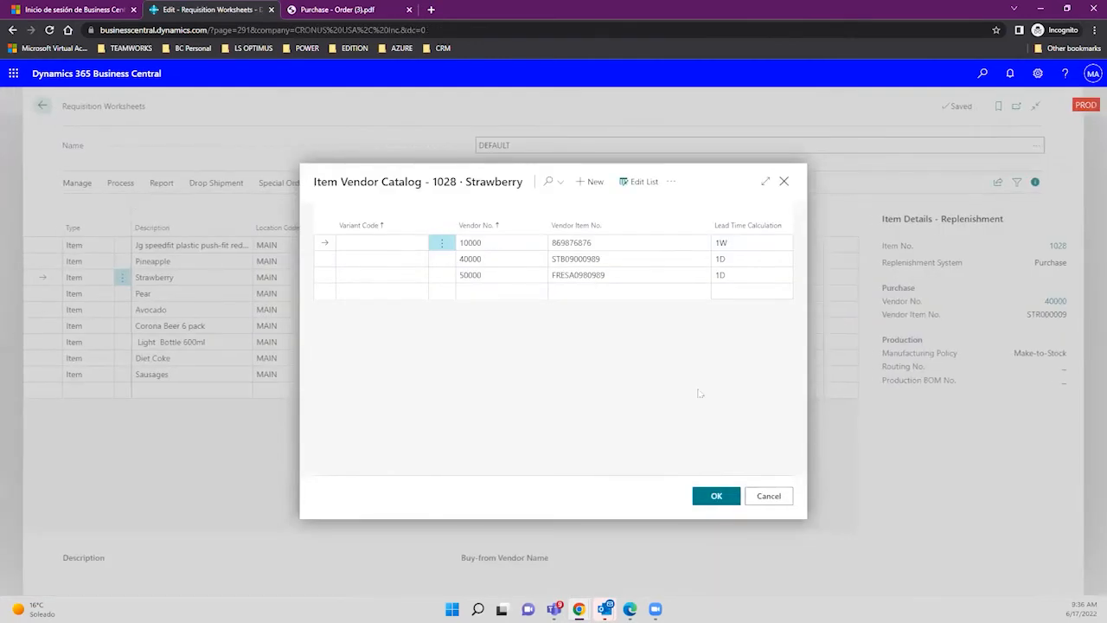
Open the purchase line discounts for the vendor 10000 Strawberry entry, check the item number and expand the page.
click(671, 182)
mouse_move(621, 228)
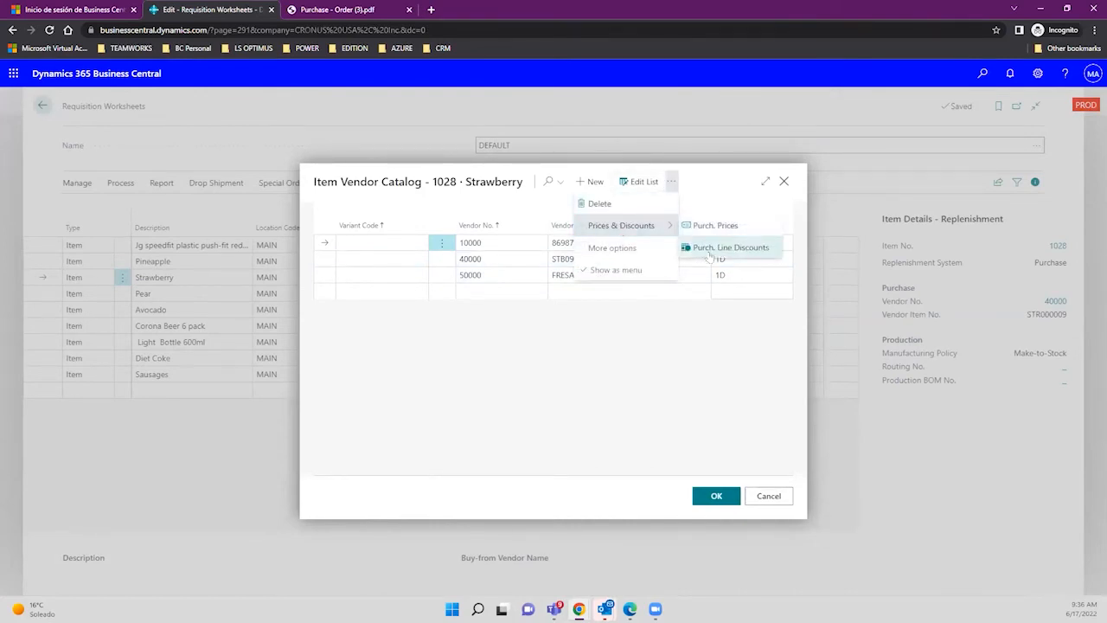
click(711, 249)
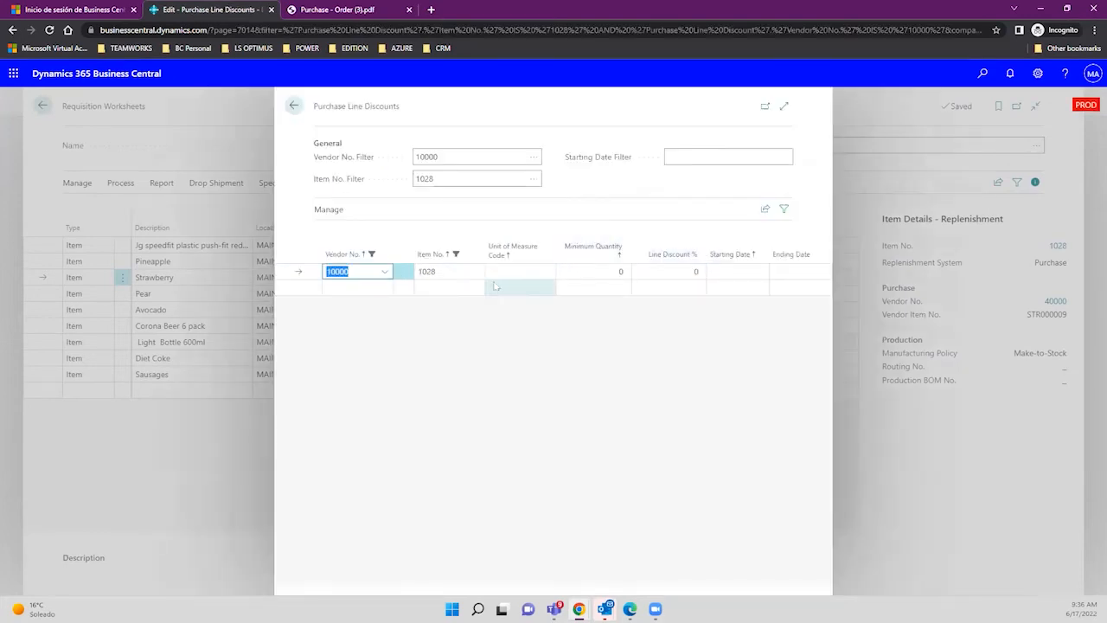
click(444, 156)
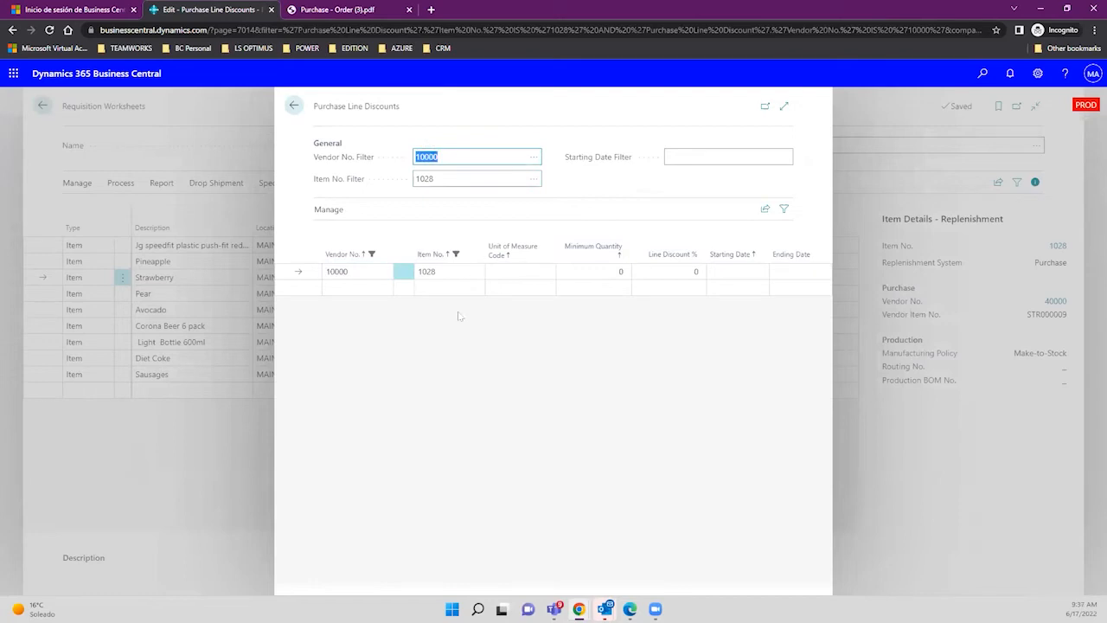
click(493, 271)
click(454, 272)
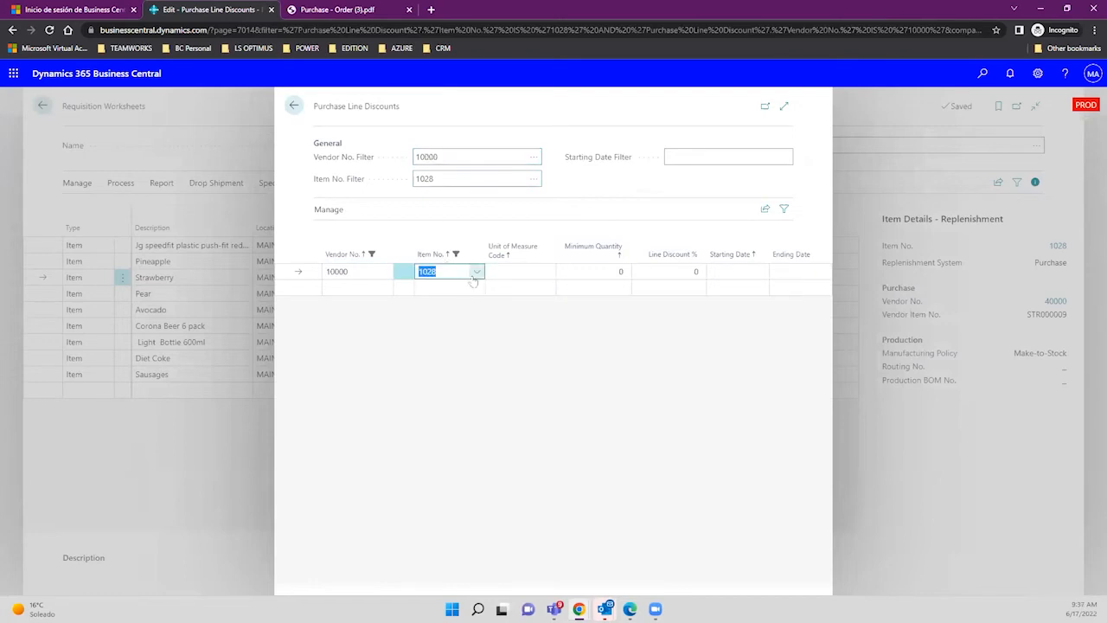
click(476, 271)
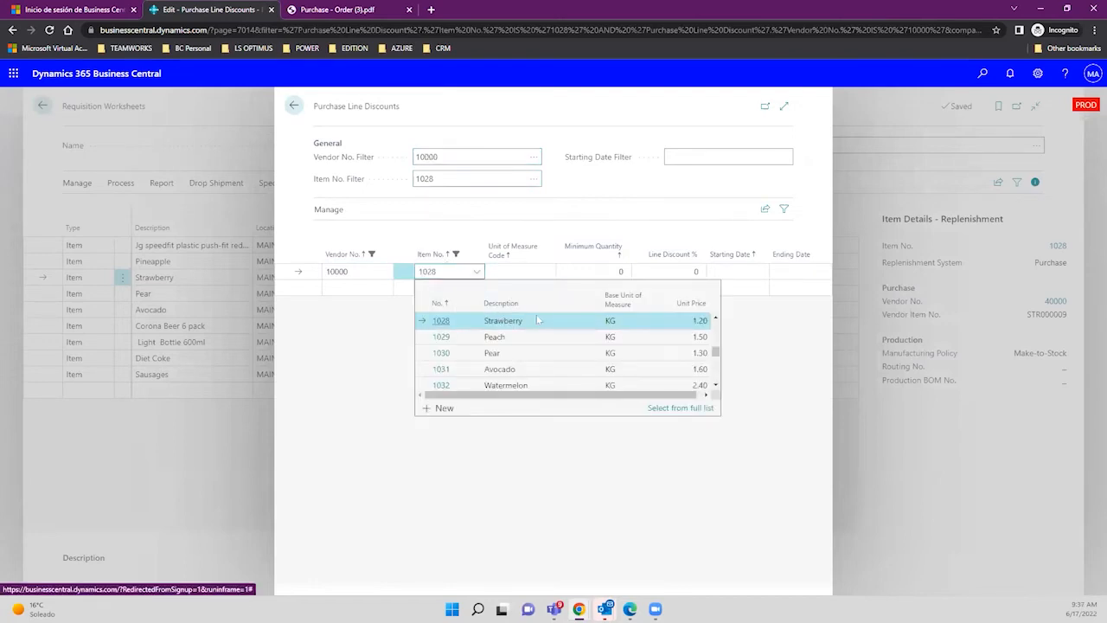
click(784, 106)
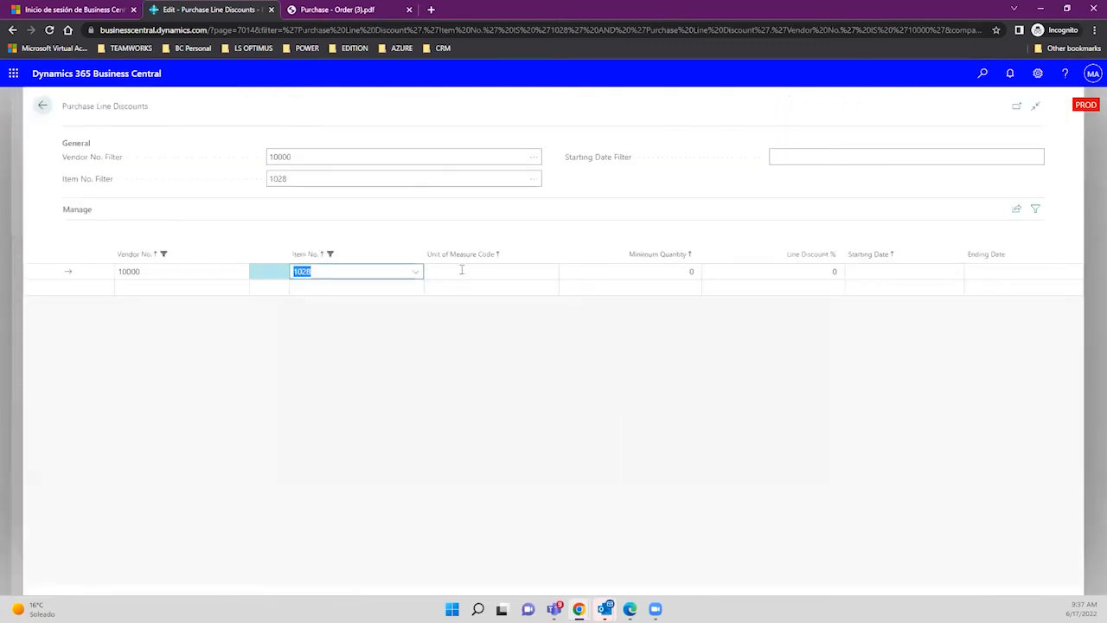
Set the first discount line to unit KG, minimum quantity 10 and a line discount of 9%.
click(462, 271)
click(535, 269)
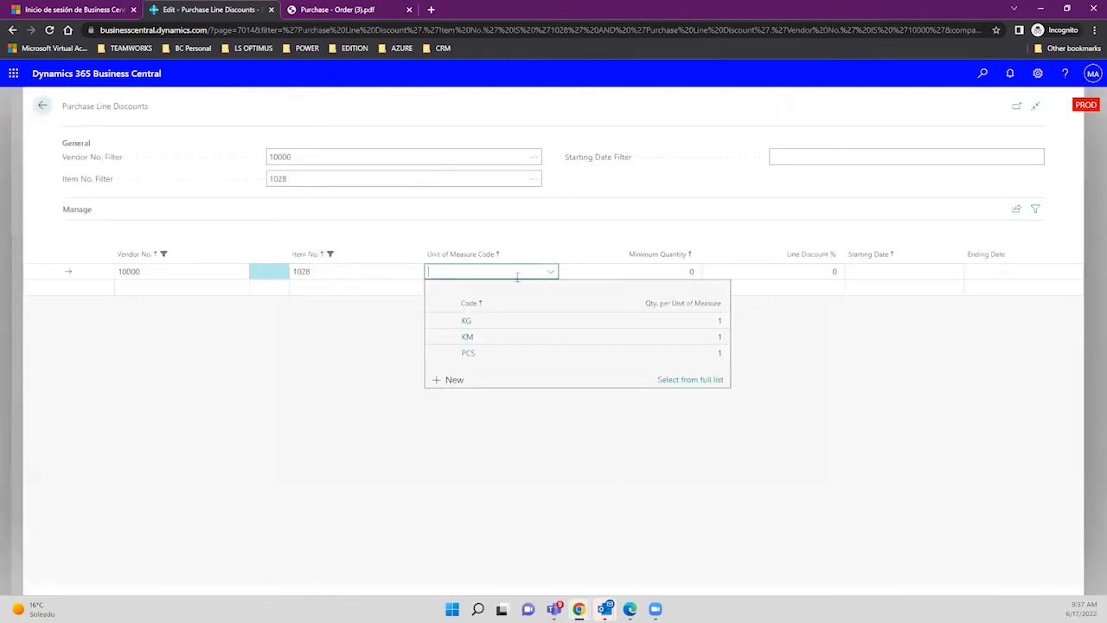
click(489, 322)
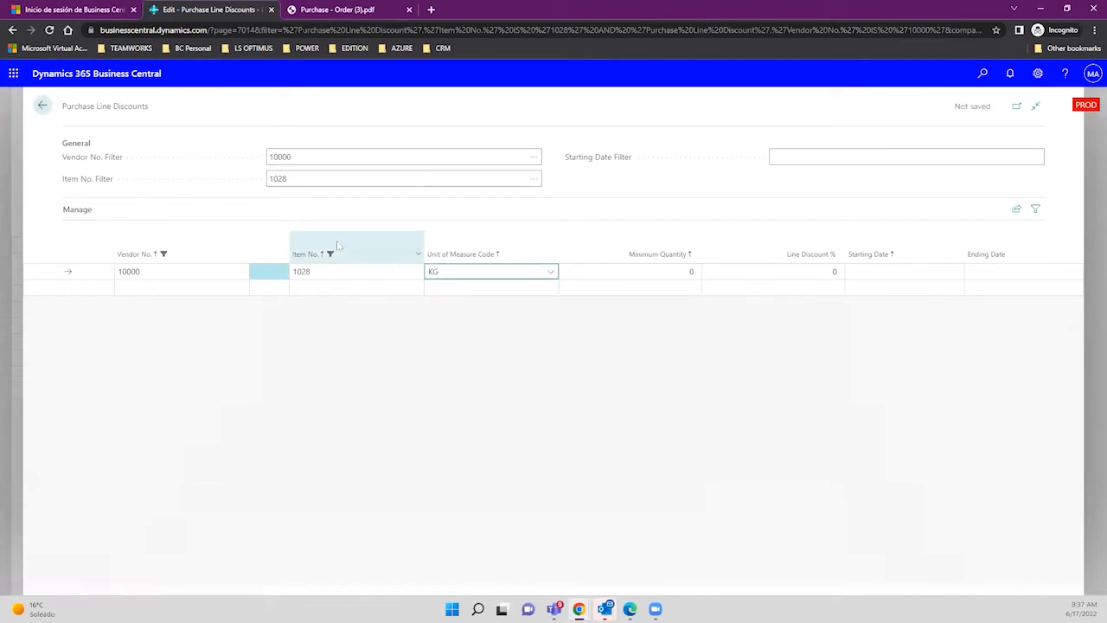
click(818, 272)
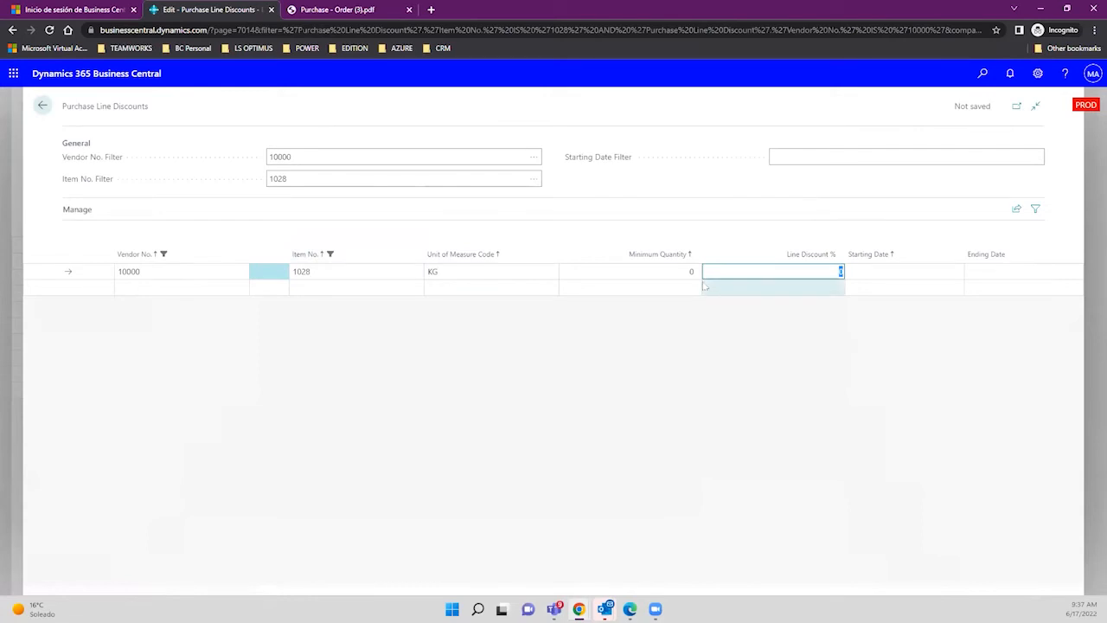
key(shift+Tab)
text(10)
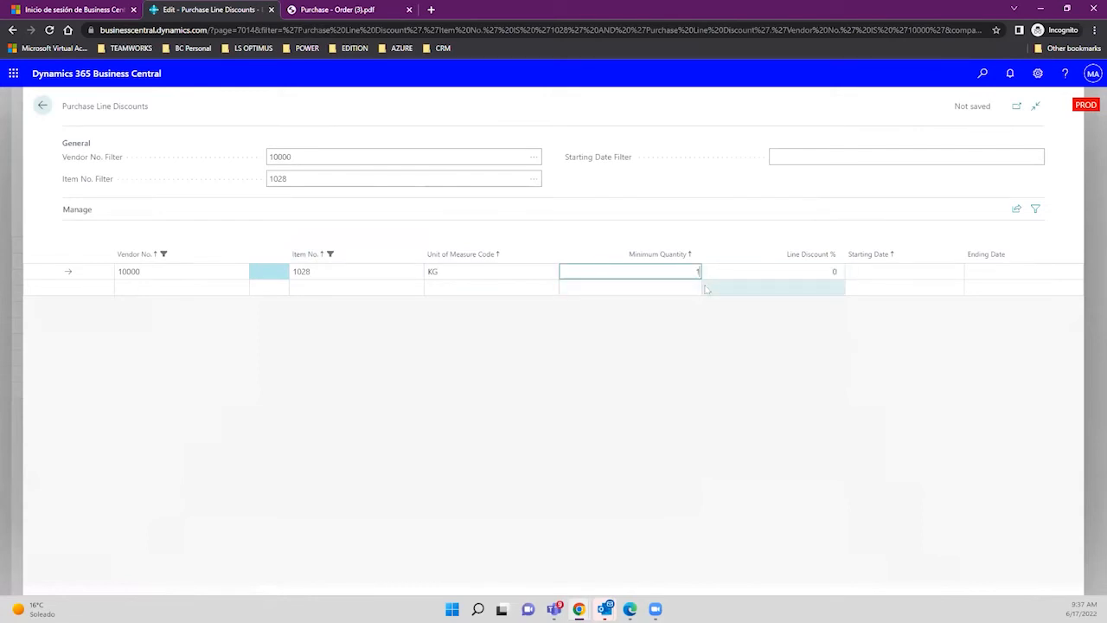
key(Tab)
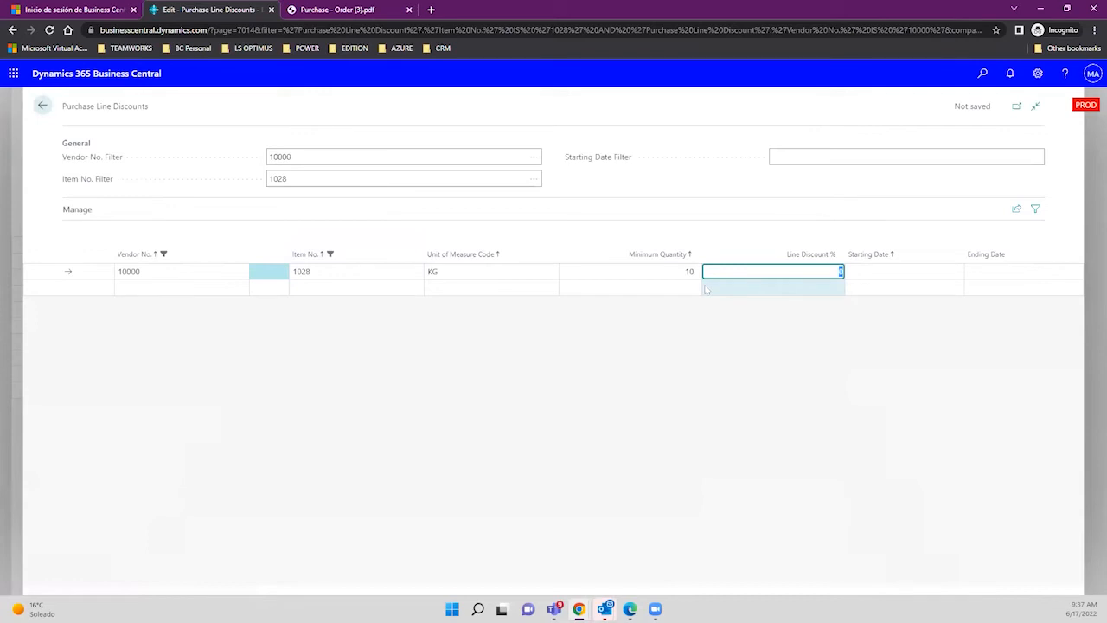
text(5)
key(Tab)
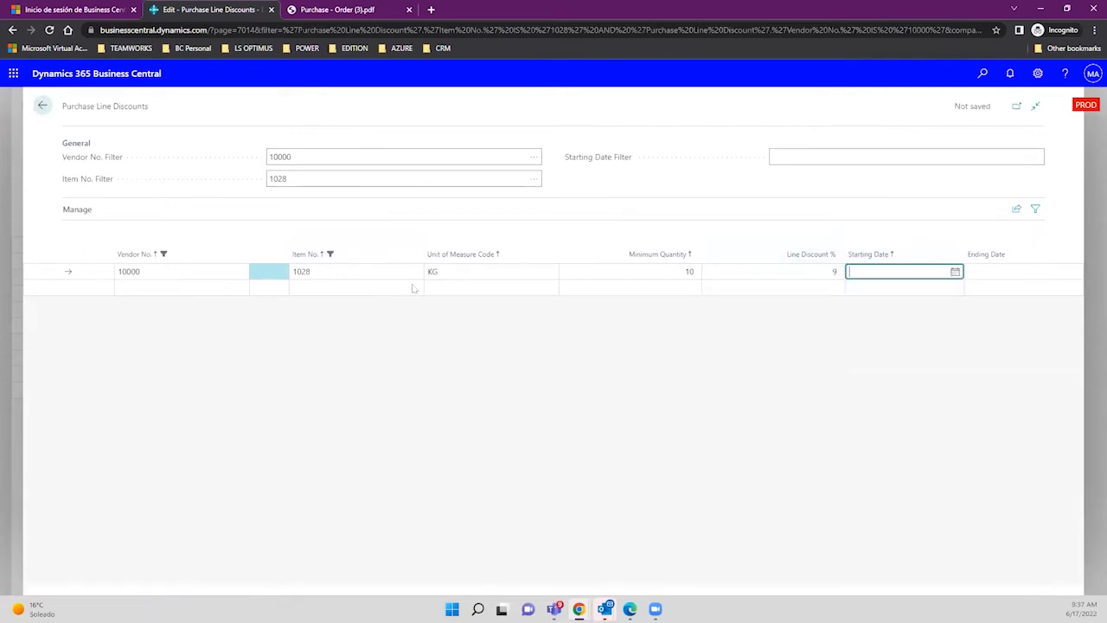
Add a second discount line for item 1028 with unit KG, minimum quantity 20 and a line discount of 8.88%.
click(343, 285)
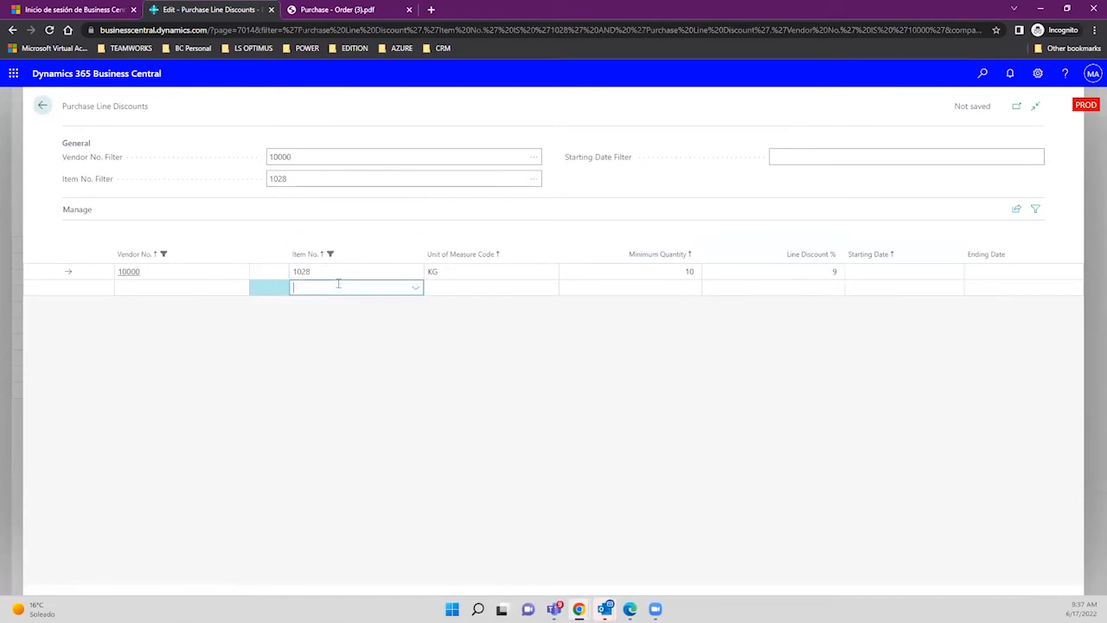
click(441, 289)
click(550, 287)
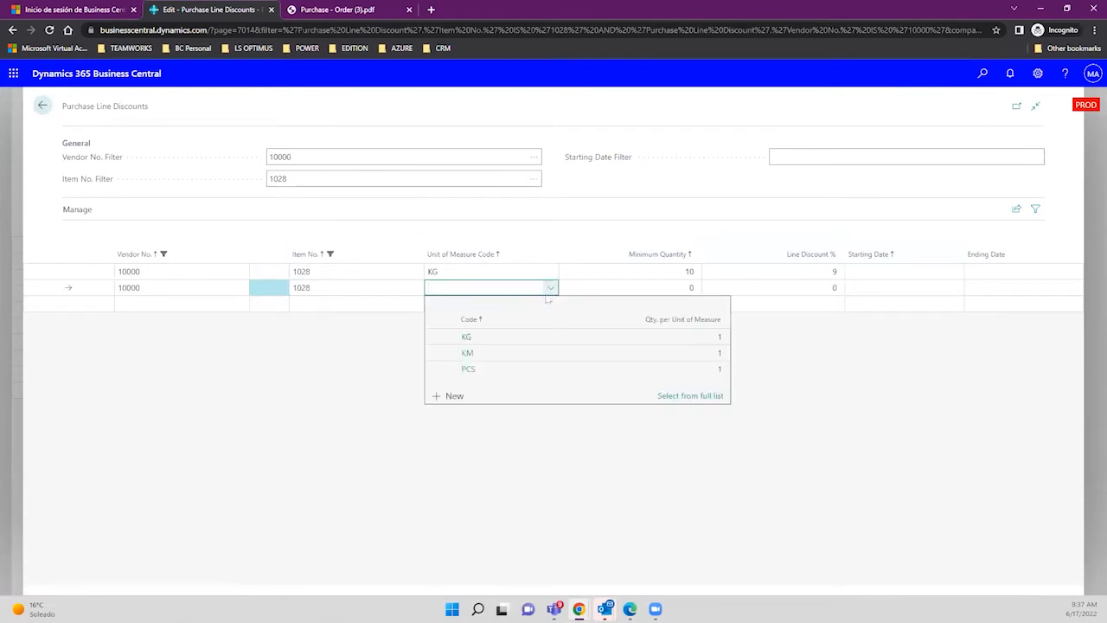
click(506, 339)
click(690, 287)
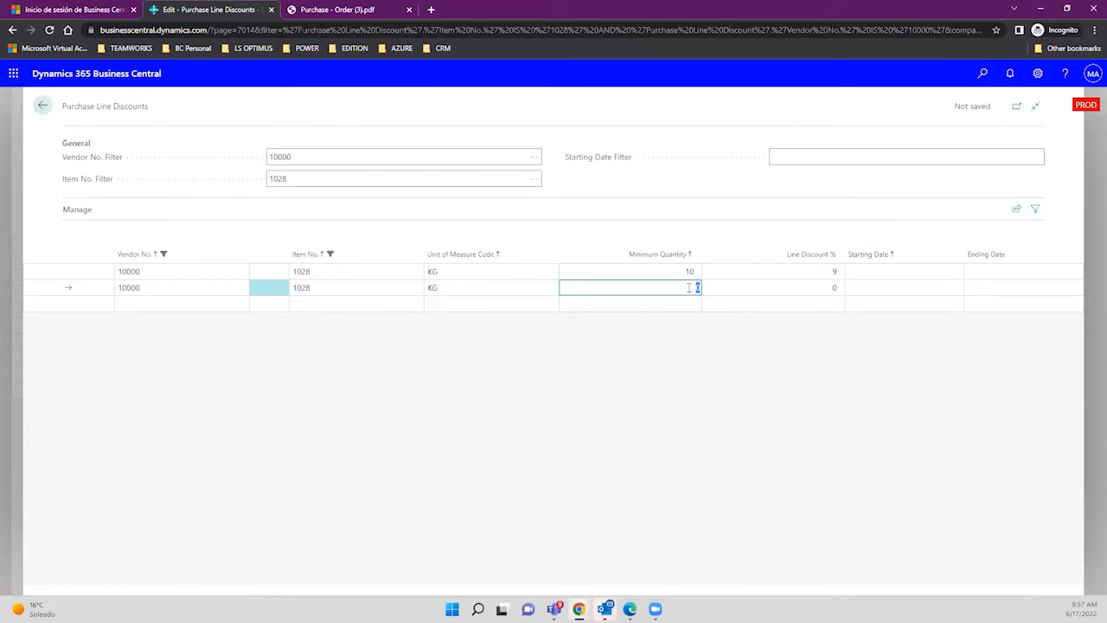
text(20)
key(Tab)
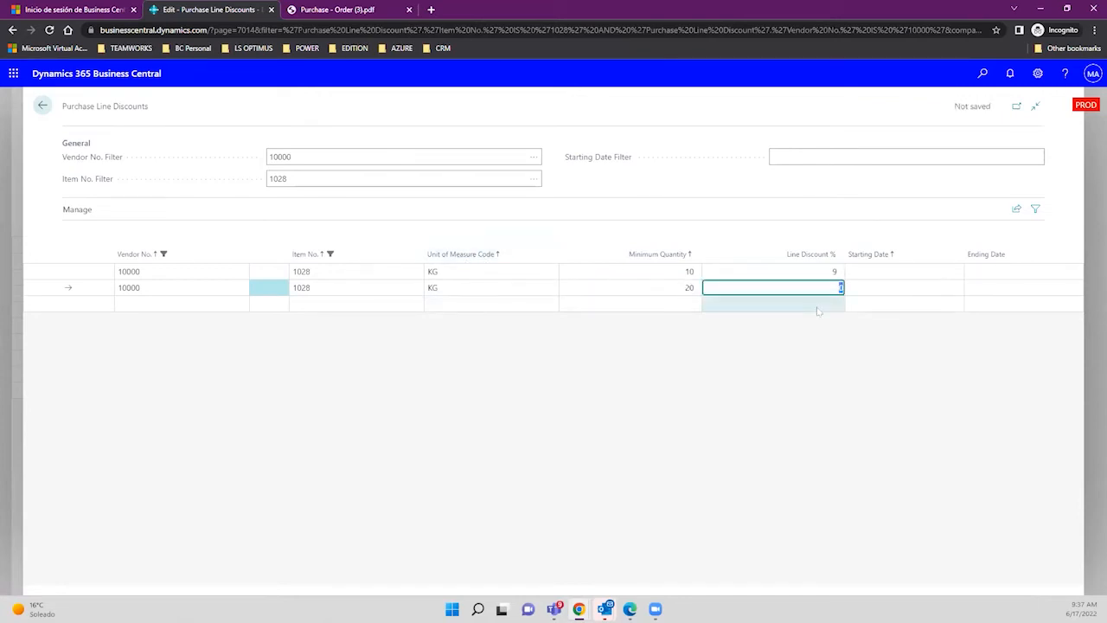
text(8.88)
key(Tab)
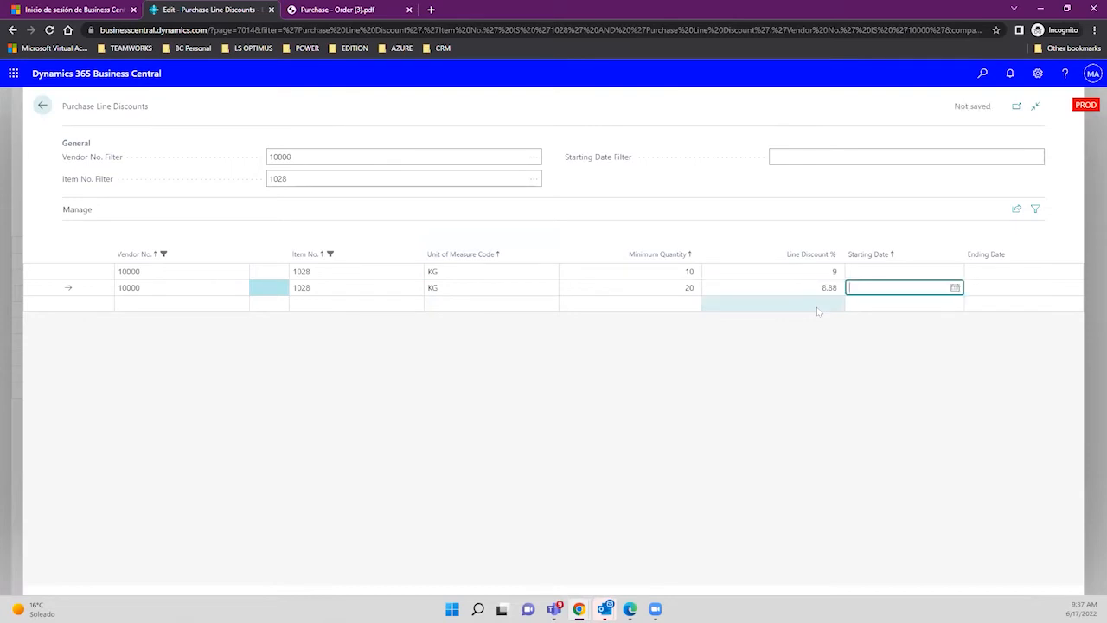
Check the work date and regional options in My Settings, then close them.
click(1038, 72)
click(967, 167)
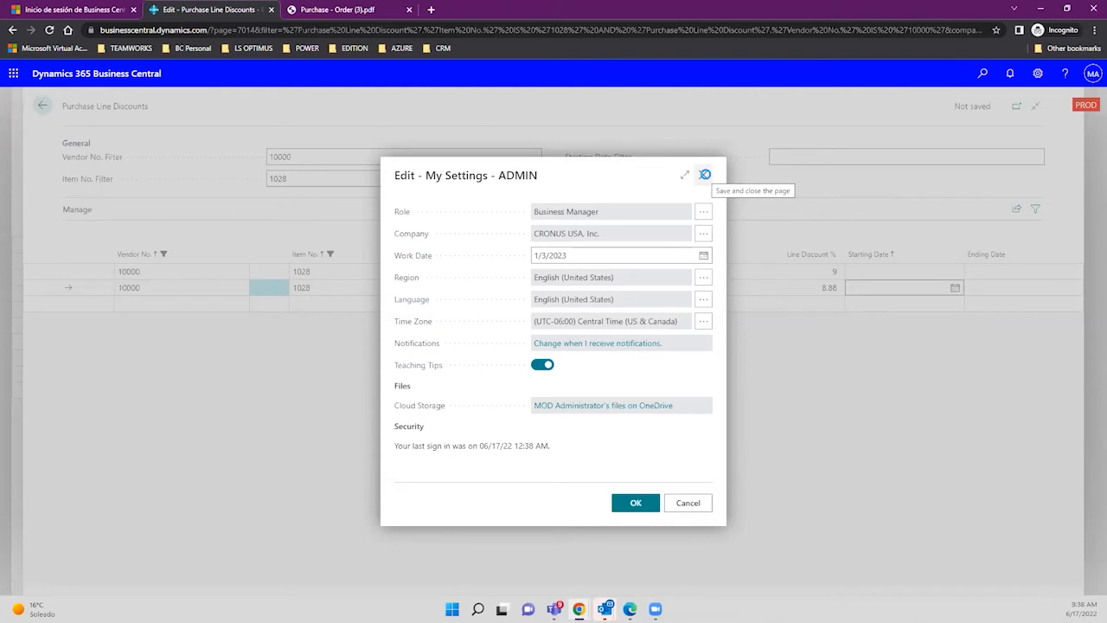
click(705, 174)
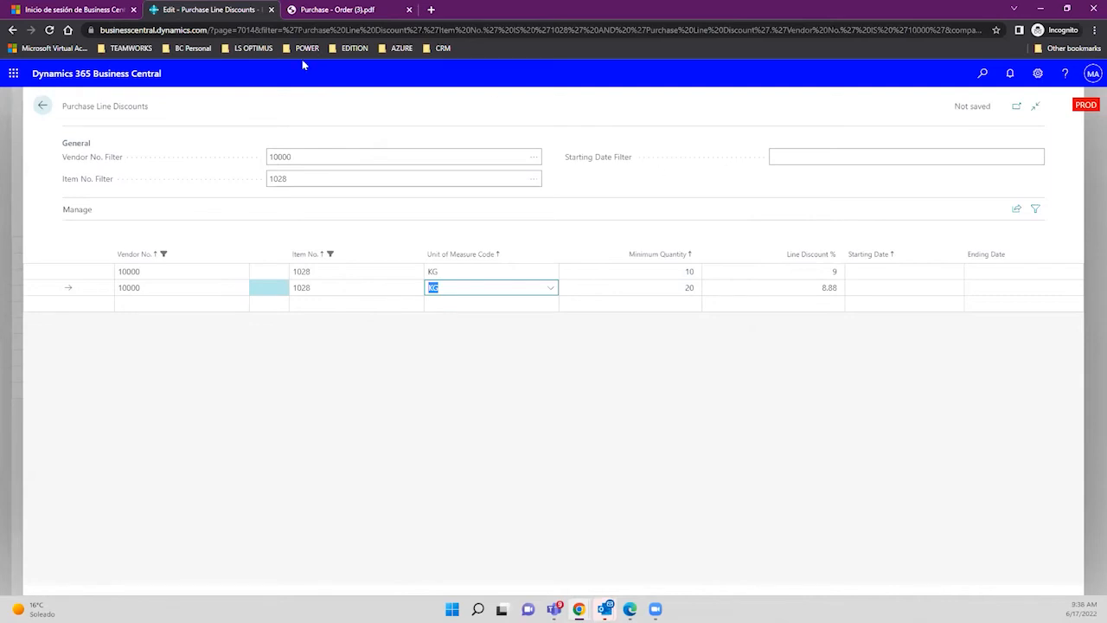
Close the line discounts and the vendor catalog, and select the Strawberry line's quantity in the requisition worksheet.
click(43, 105)
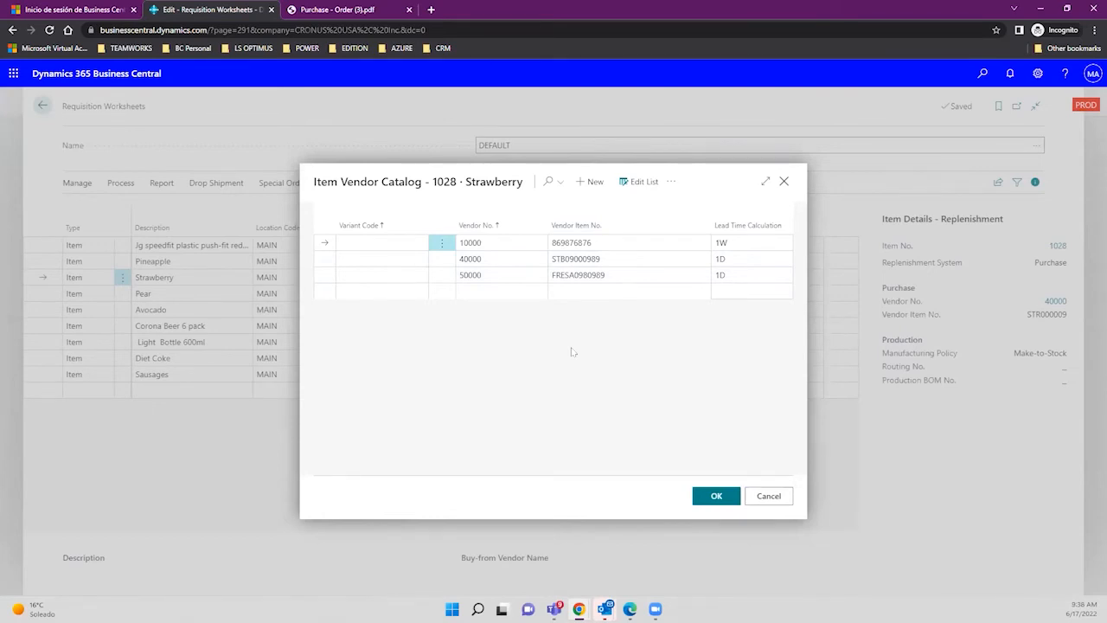
click(781, 502)
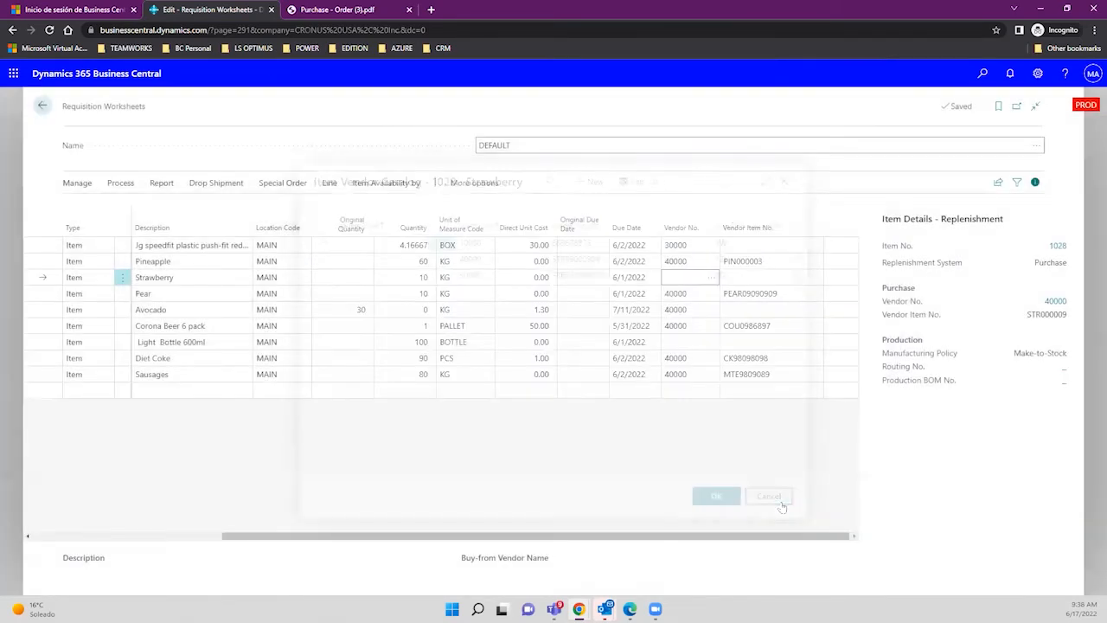
click(405, 276)
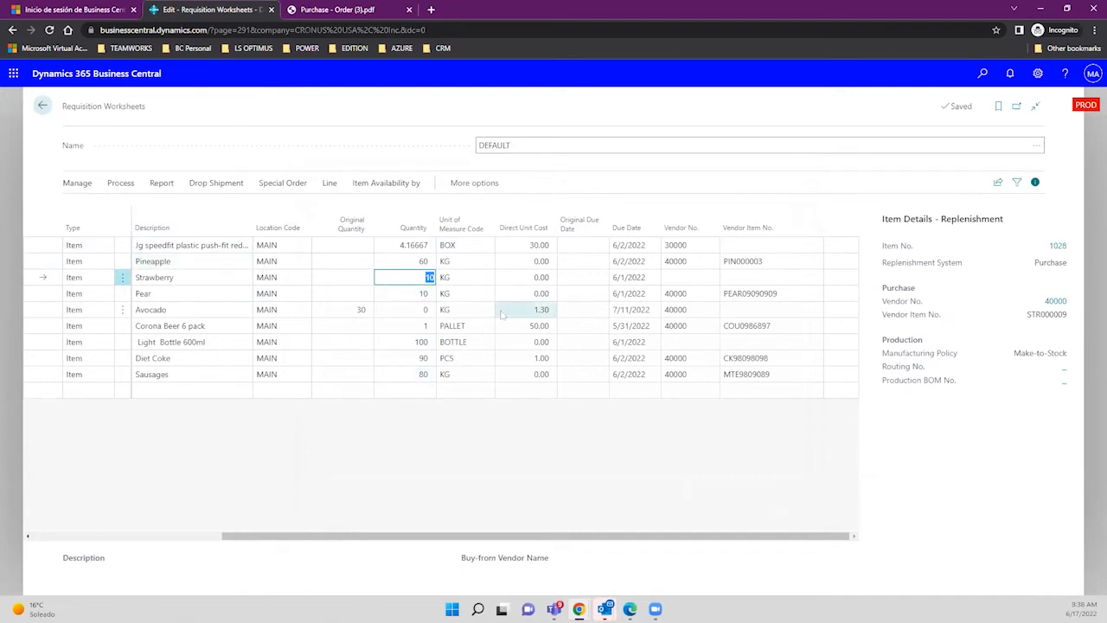
Try to carry out the worksheet's action messages with Print Orders turned off, and read and dismiss the message.
click(121, 183)
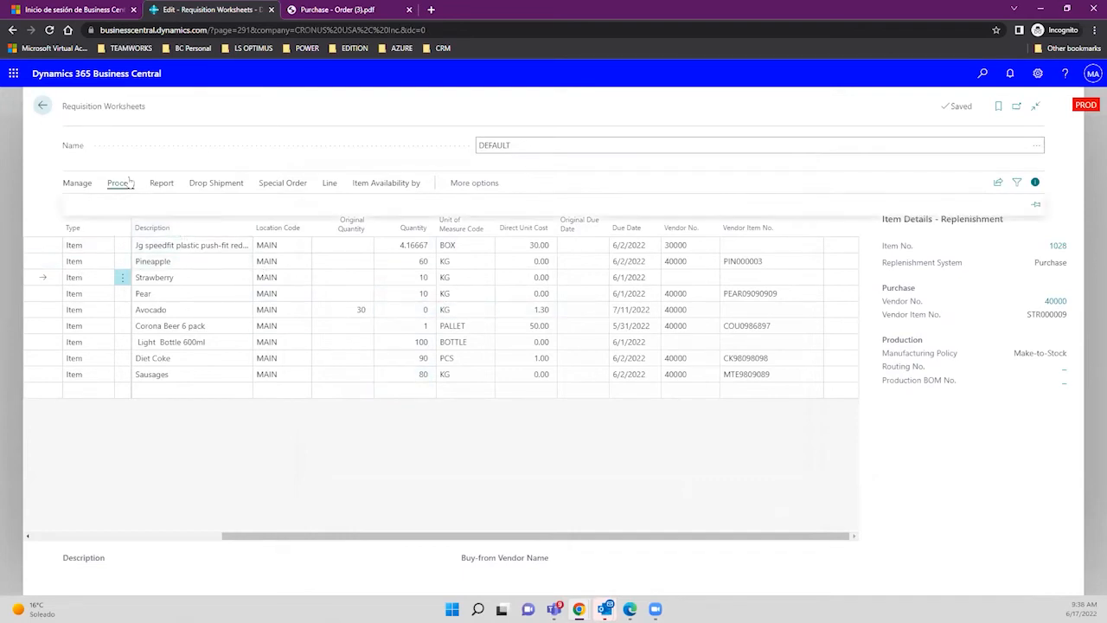
click(297, 208)
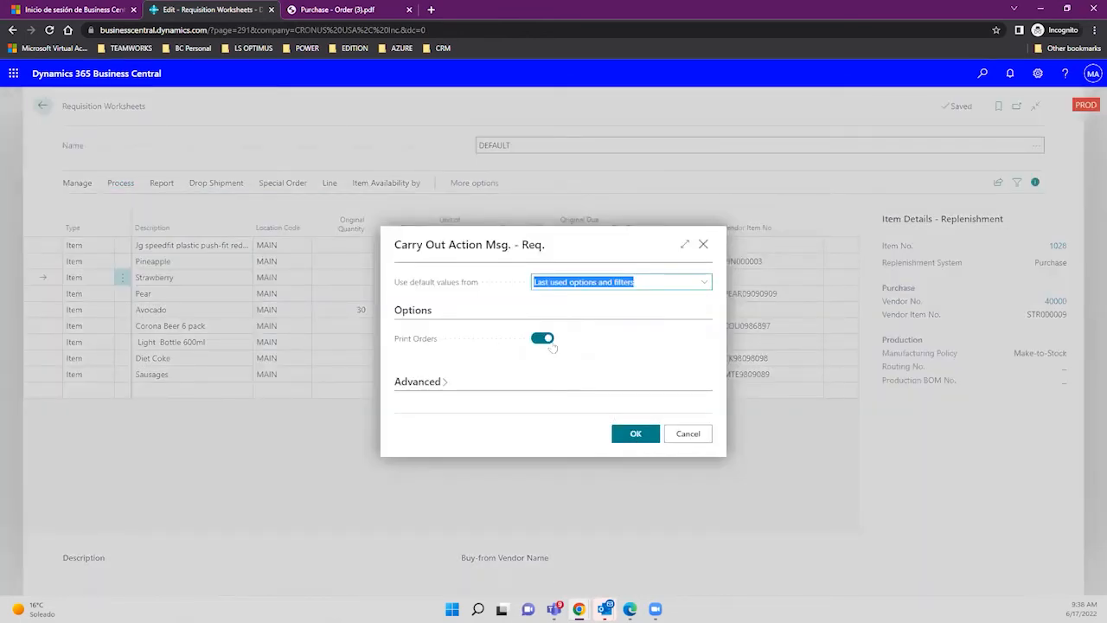
click(545, 339)
click(634, 434)
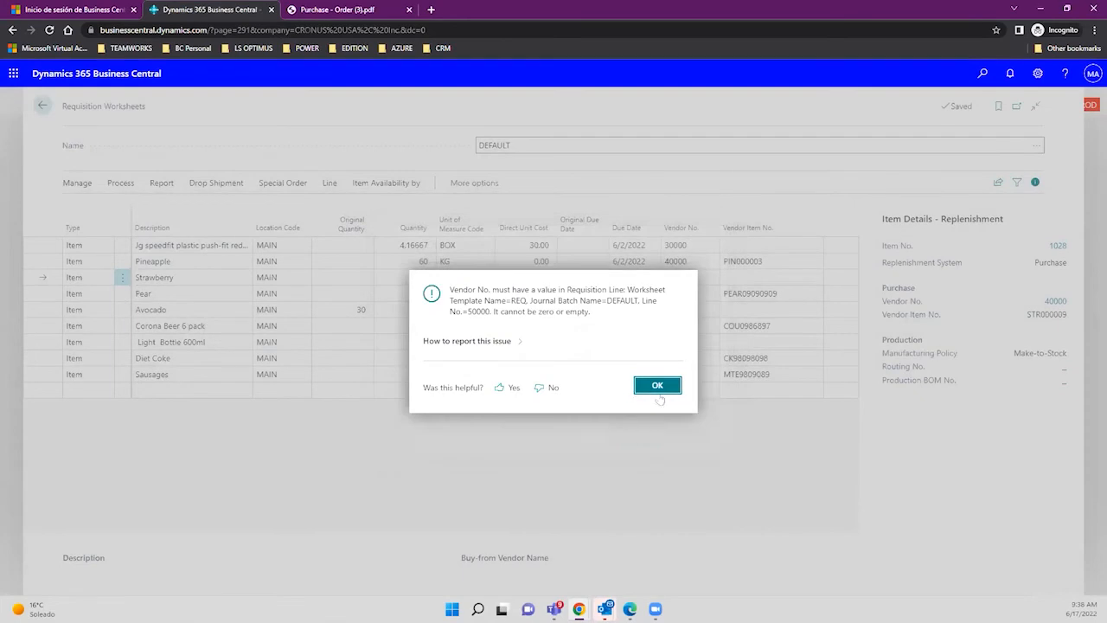
drag(491, 290, 679, 313)
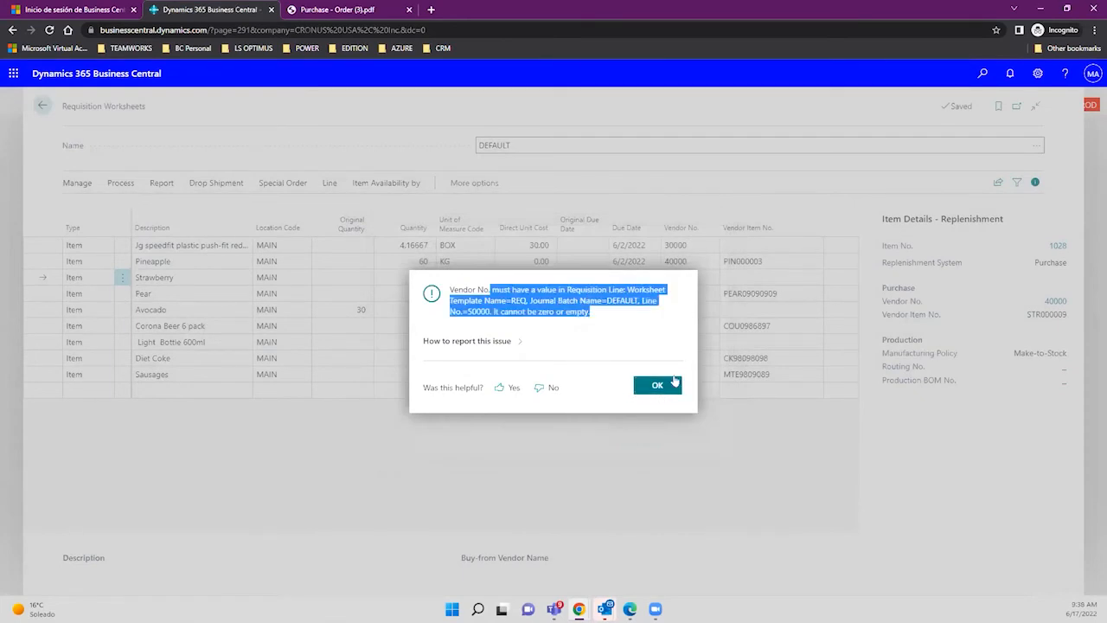
click(664, 395)
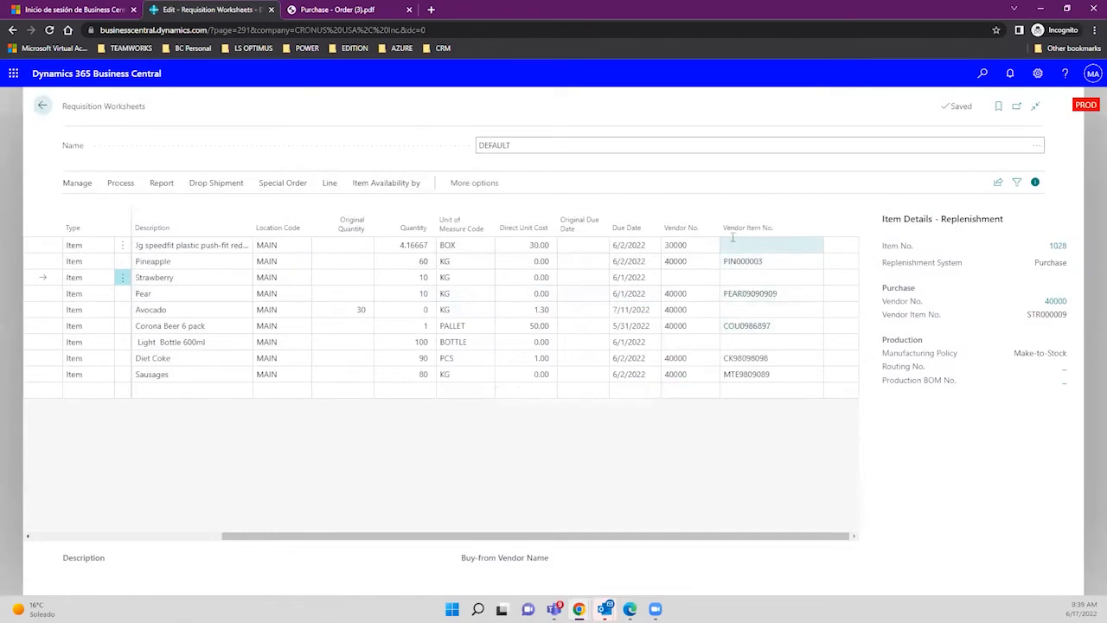
Assign vendor 10000 from the item vendor catalog to the Strawberry line of the requisition worksheet.
click(687, 277)
click(709, 279)
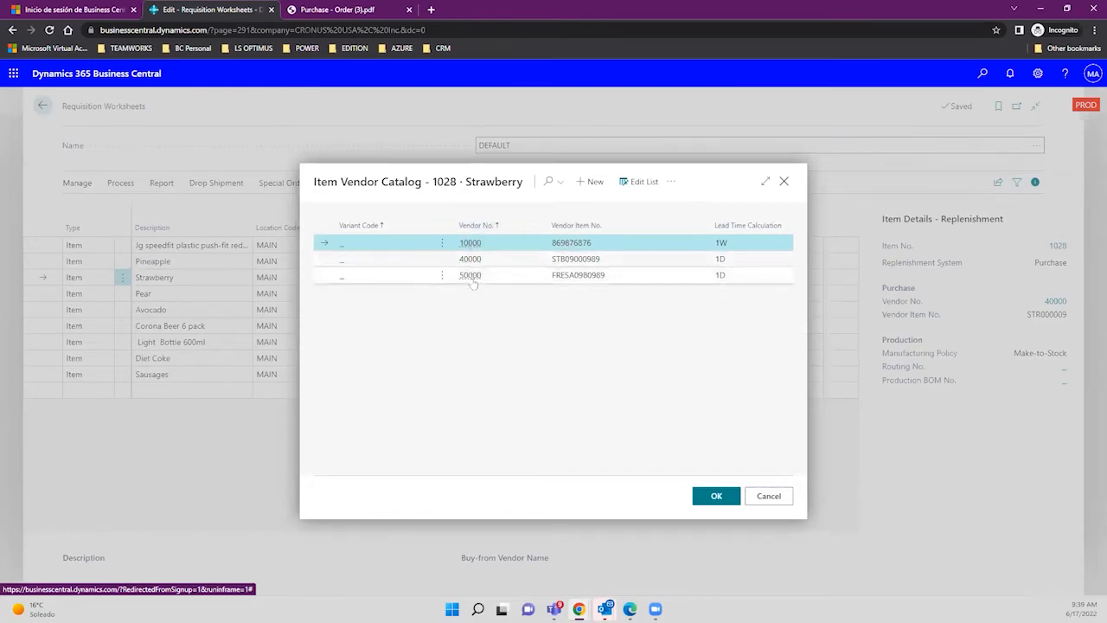
click(709, 502)
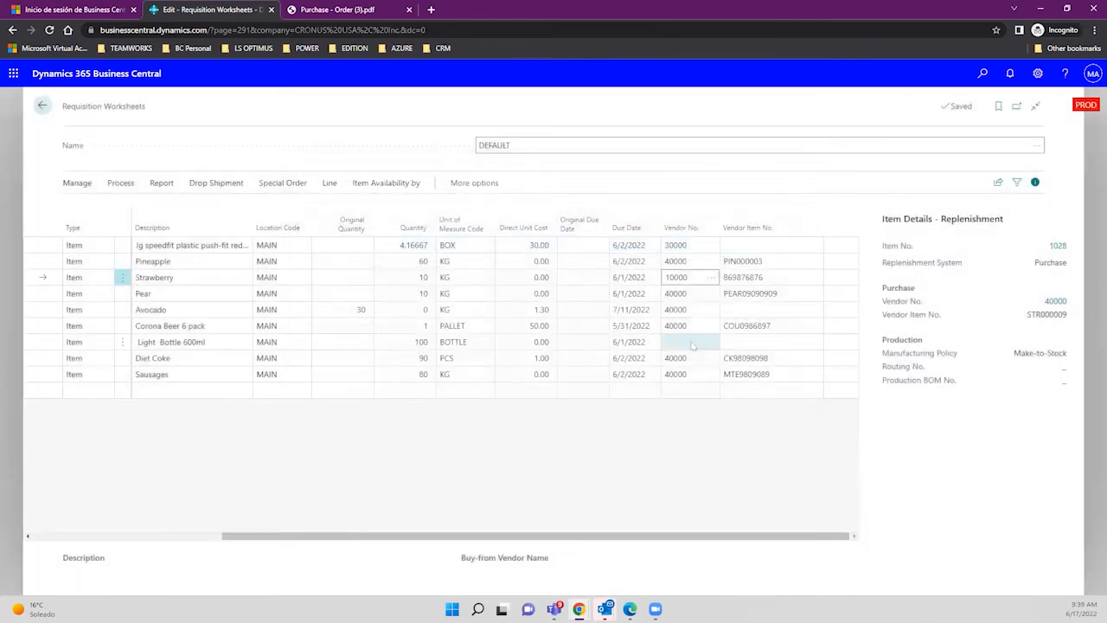
Compare the catalog vendors for the Light Bottle 600ml line and assign vendor 40000 with the 1D lead time.
click(692, 344)
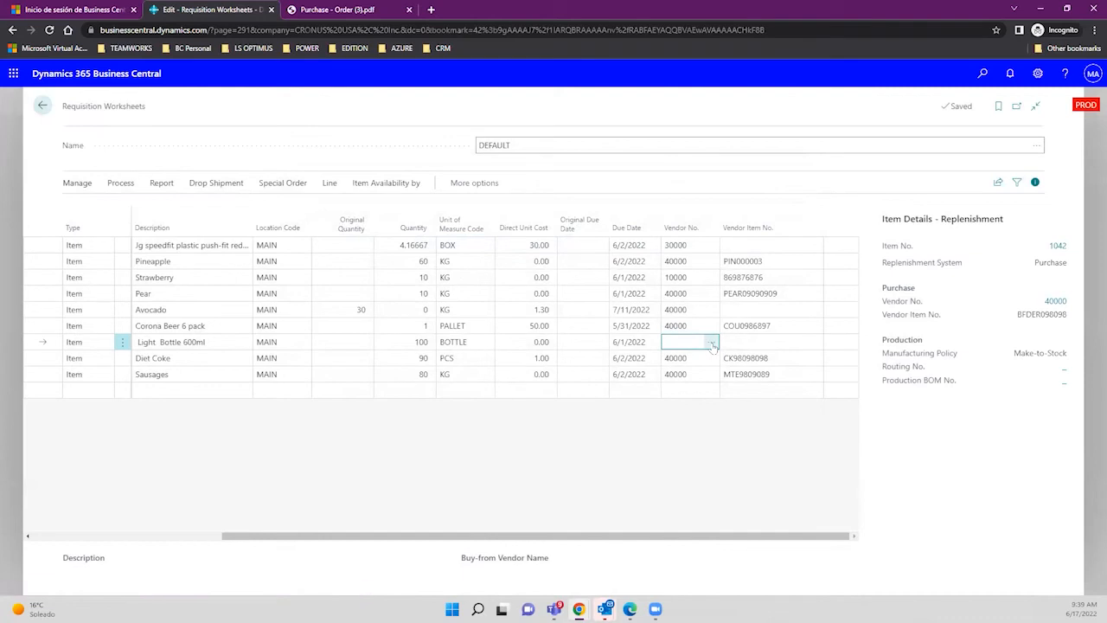
click(713, 344)
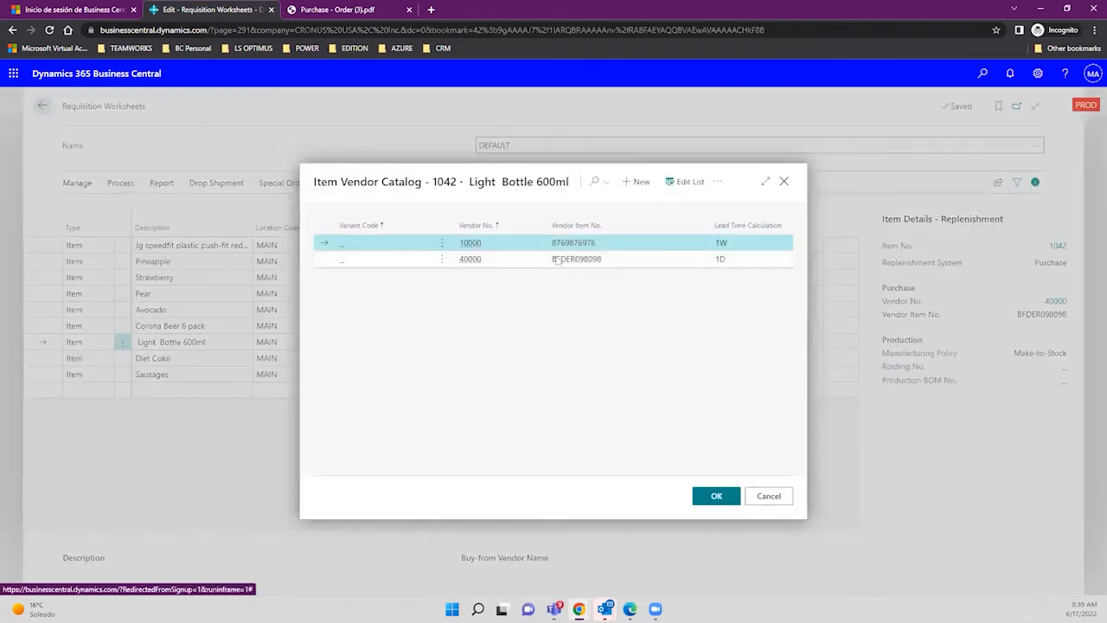
click(525, 265)
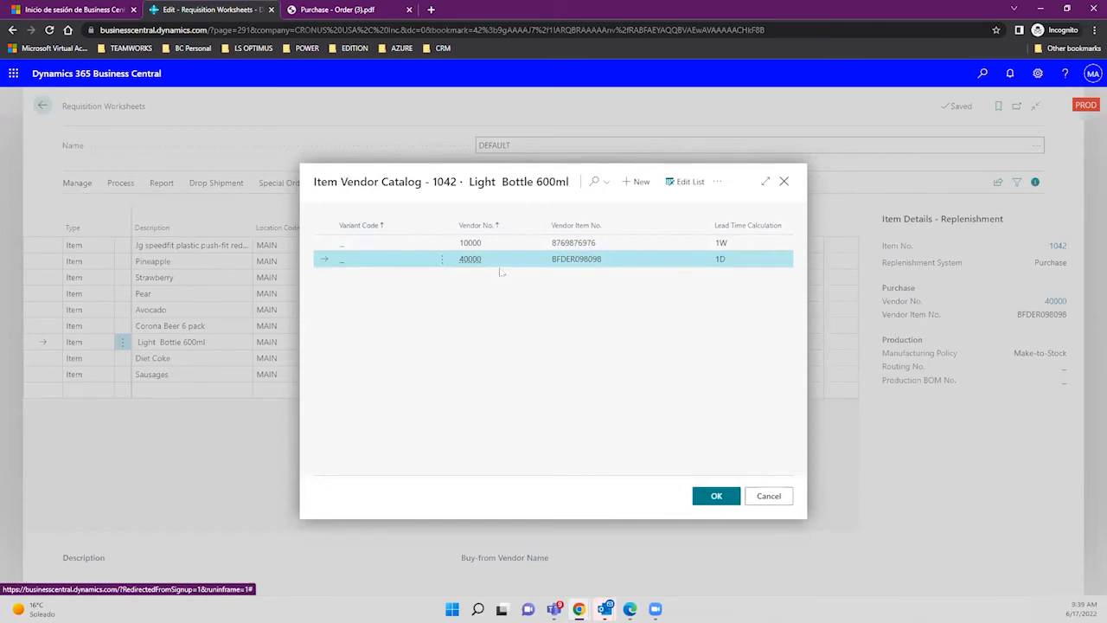
click(514, 246)
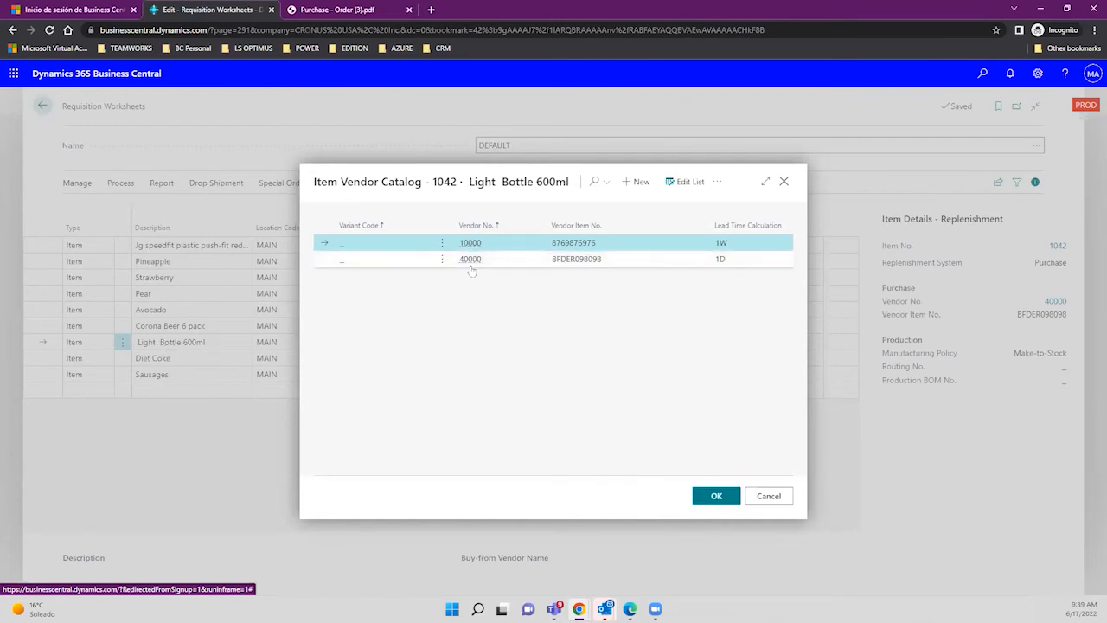
click(733, 260)
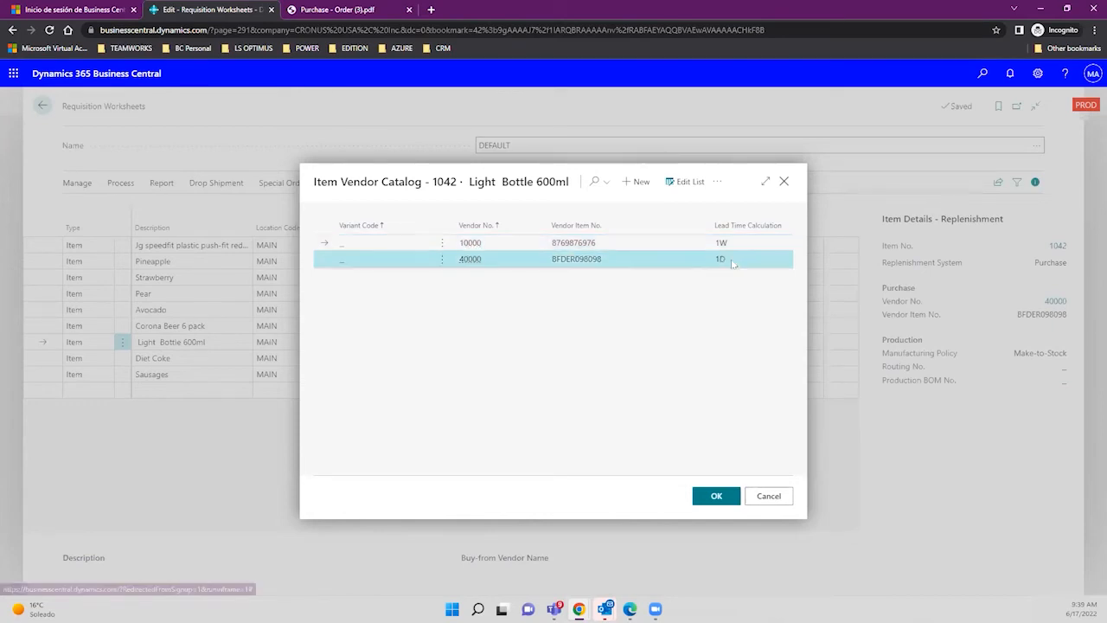
click(717, 181)
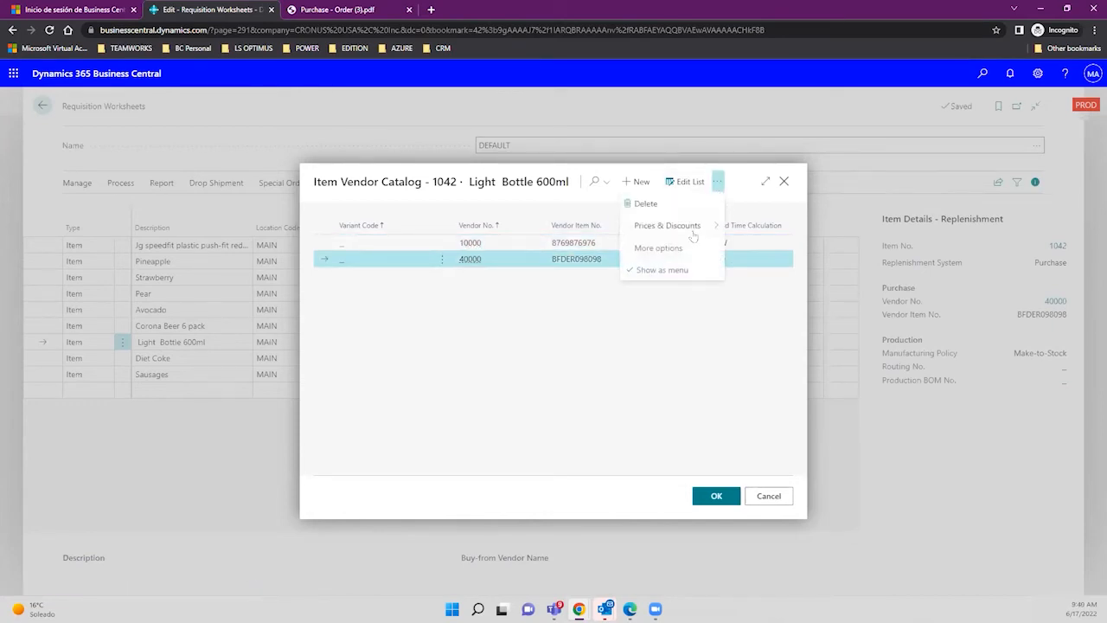
mouse_move(700, 226)
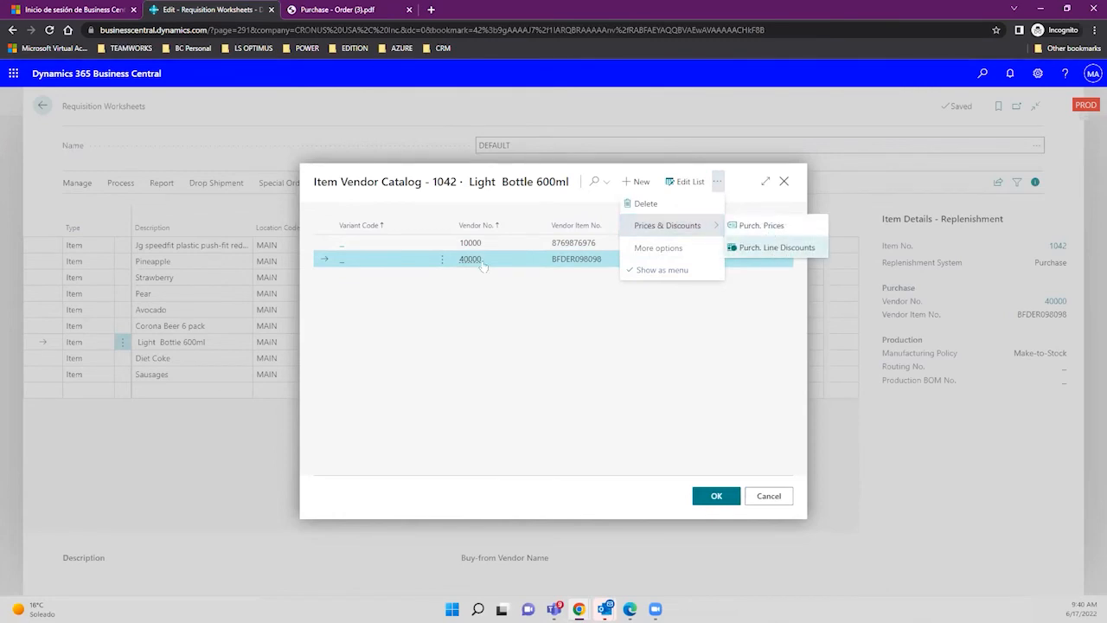
click(656, 342)
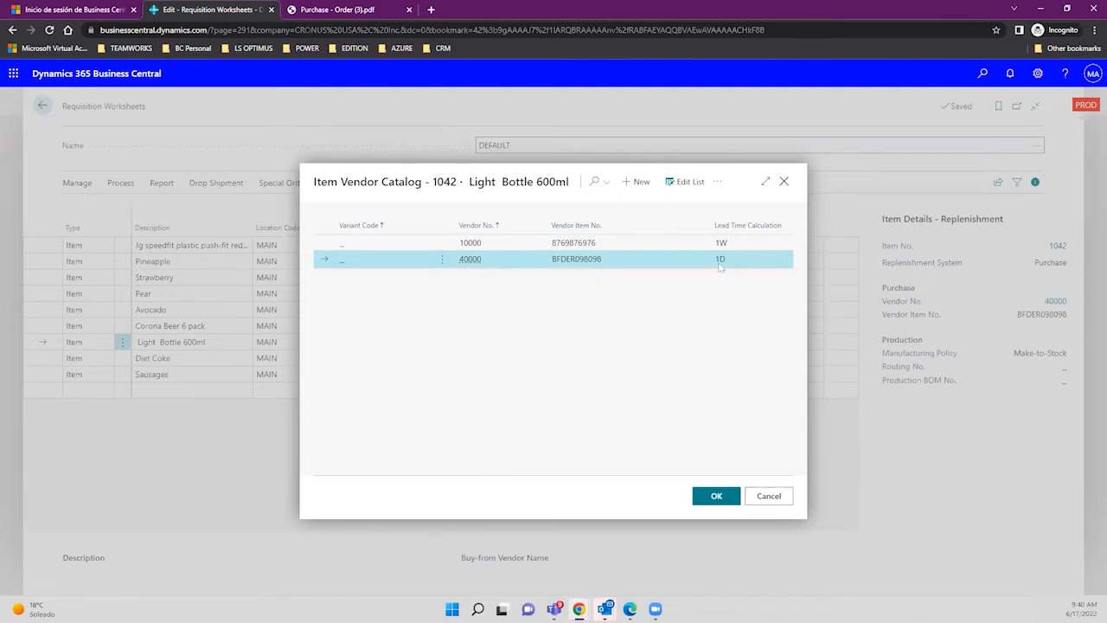
click(717, 497)
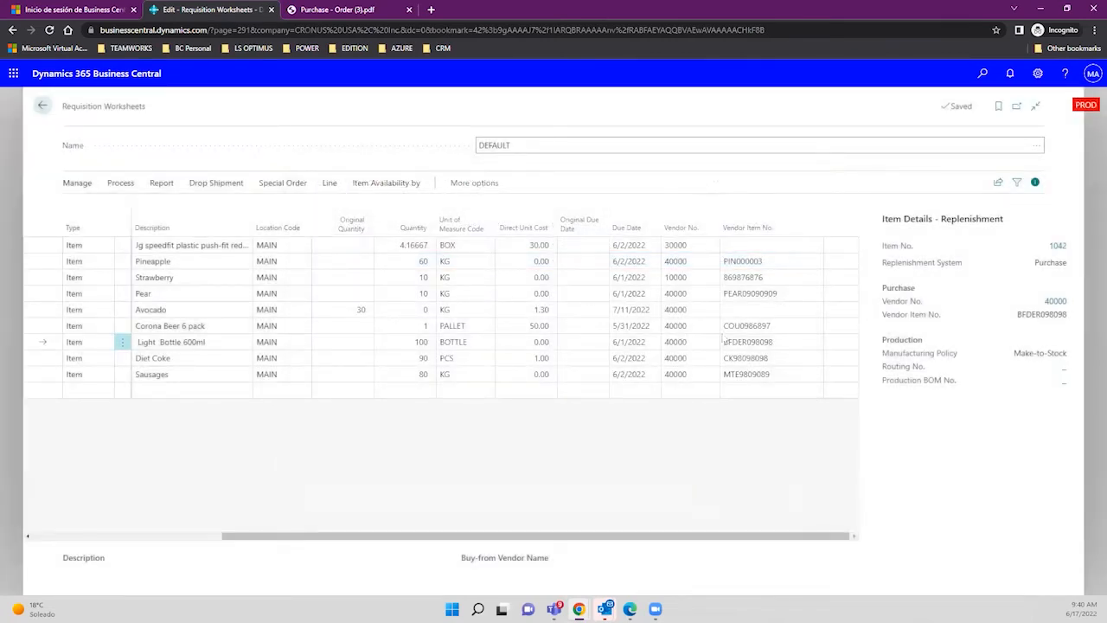
Carry out the requisition worksheet's action messages with Print Orders turned off.
click(84, 183)
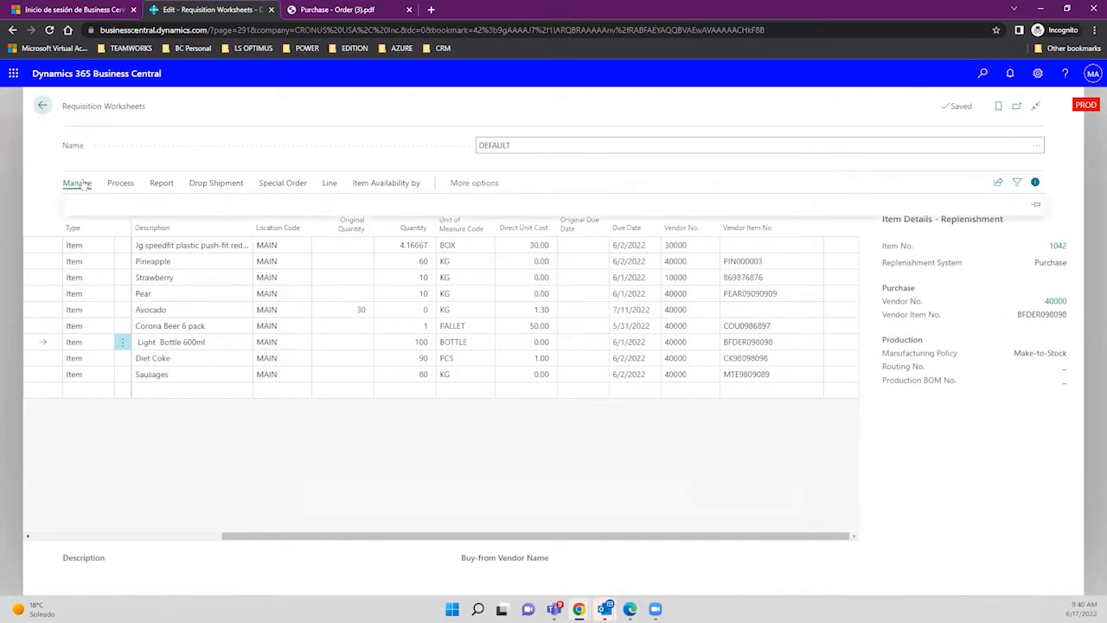
click(121, 183)
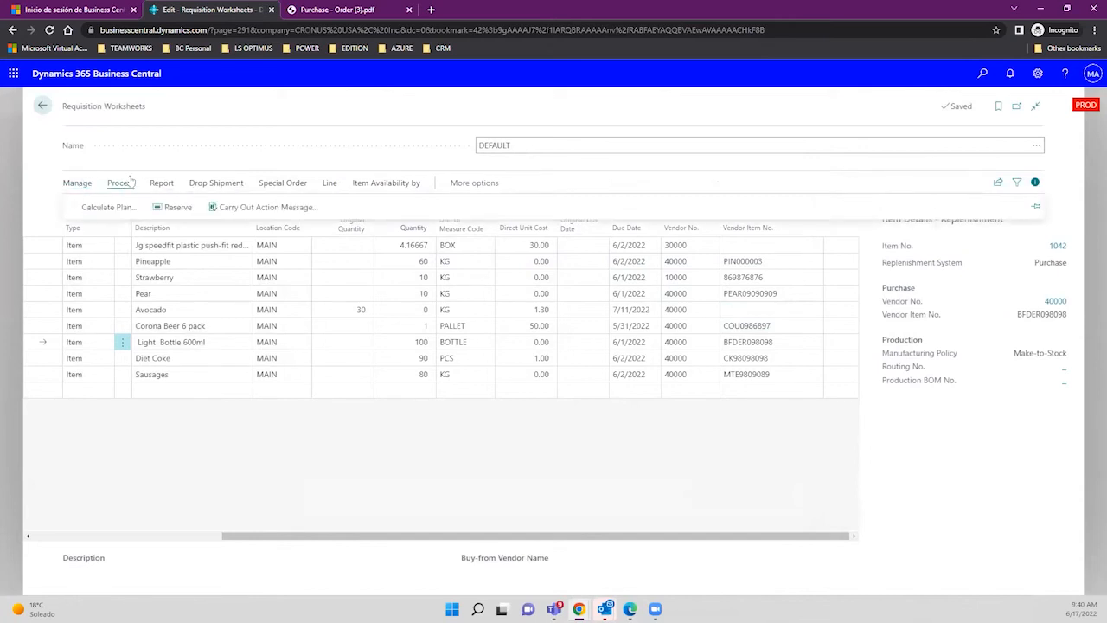
click(295, 208)
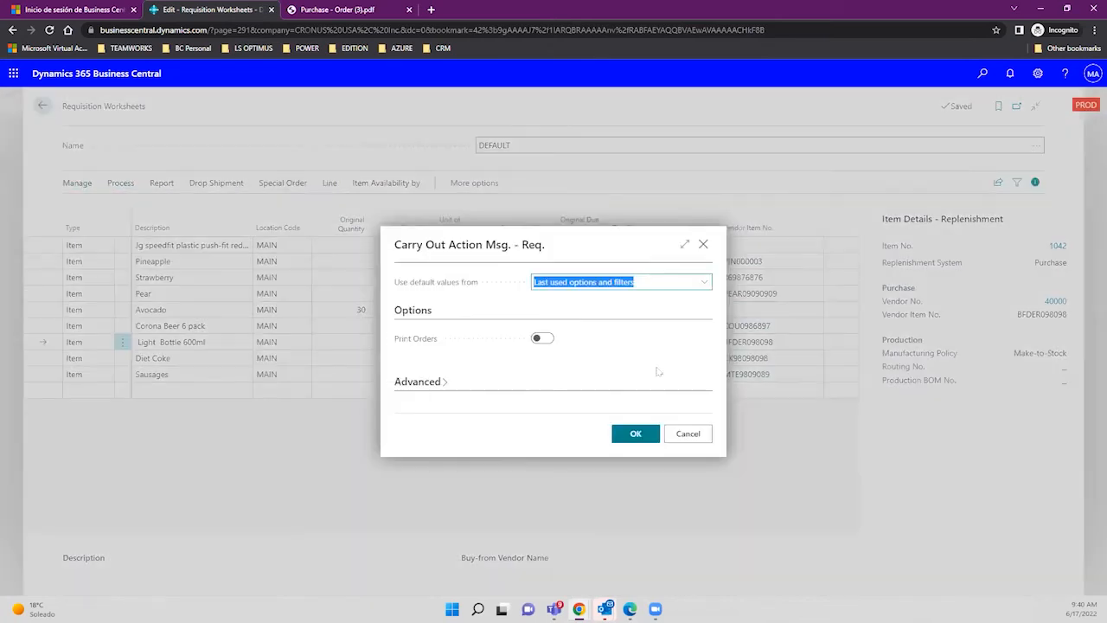
drag(395, 245, 545, 245)
click(620, 435)
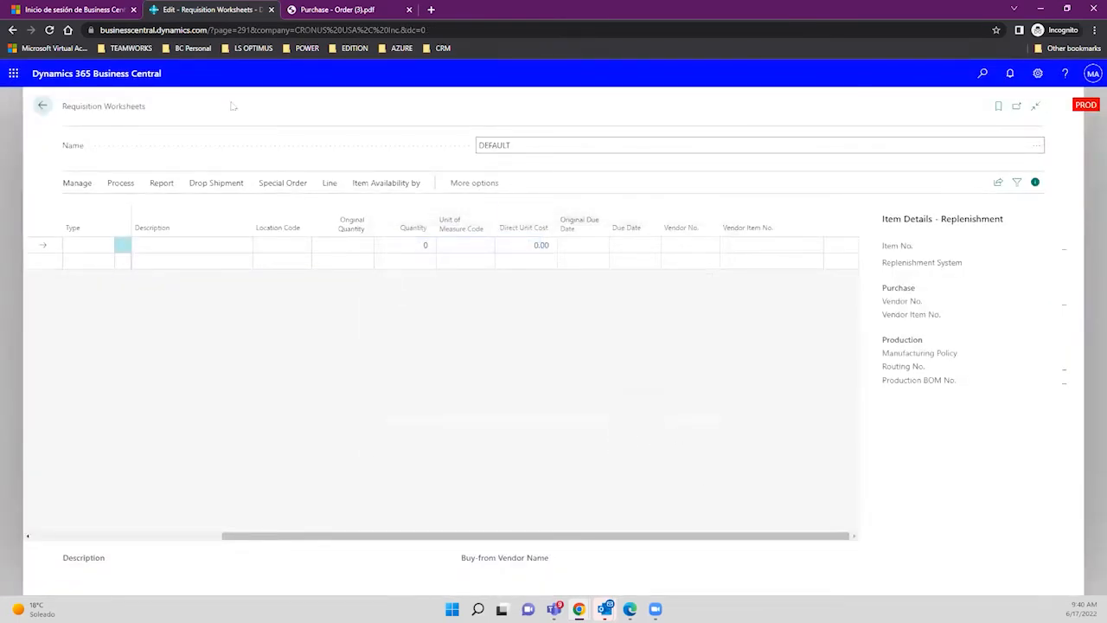
click(212, 244)
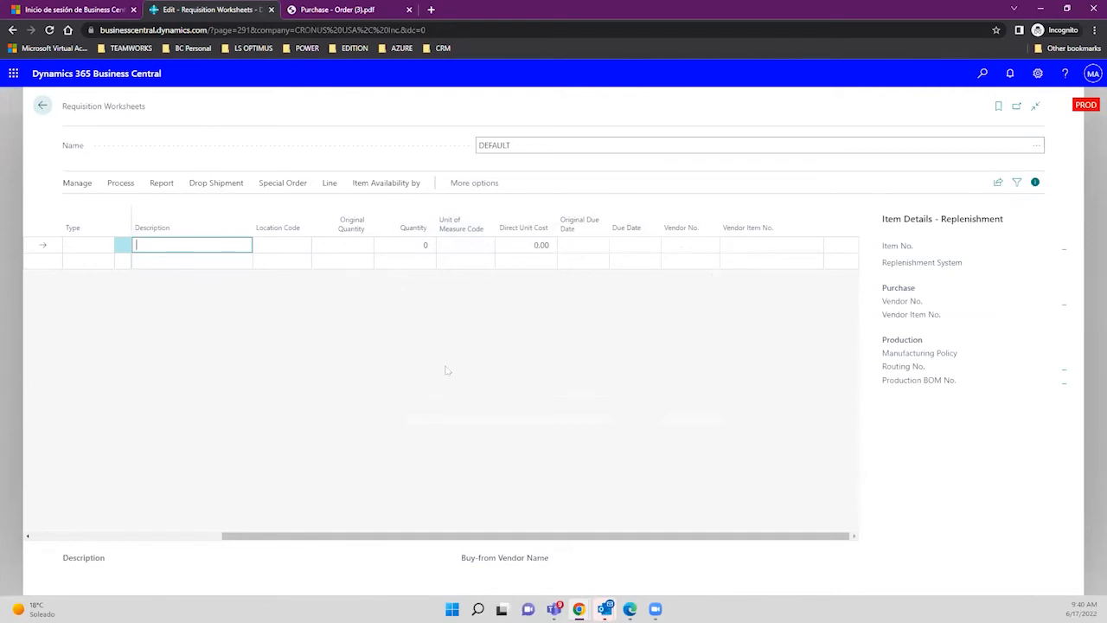
Leave the worksheet, open the newest Wide World Importers purchase order, and review its vendor details and lines.
click(39, 105)
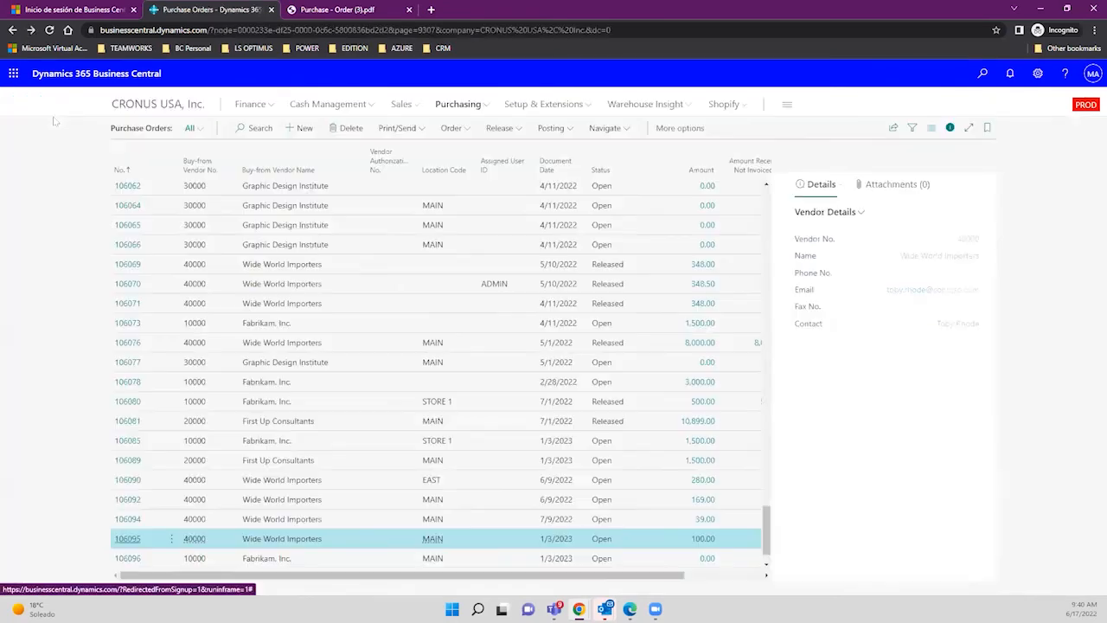
click(124, 111)
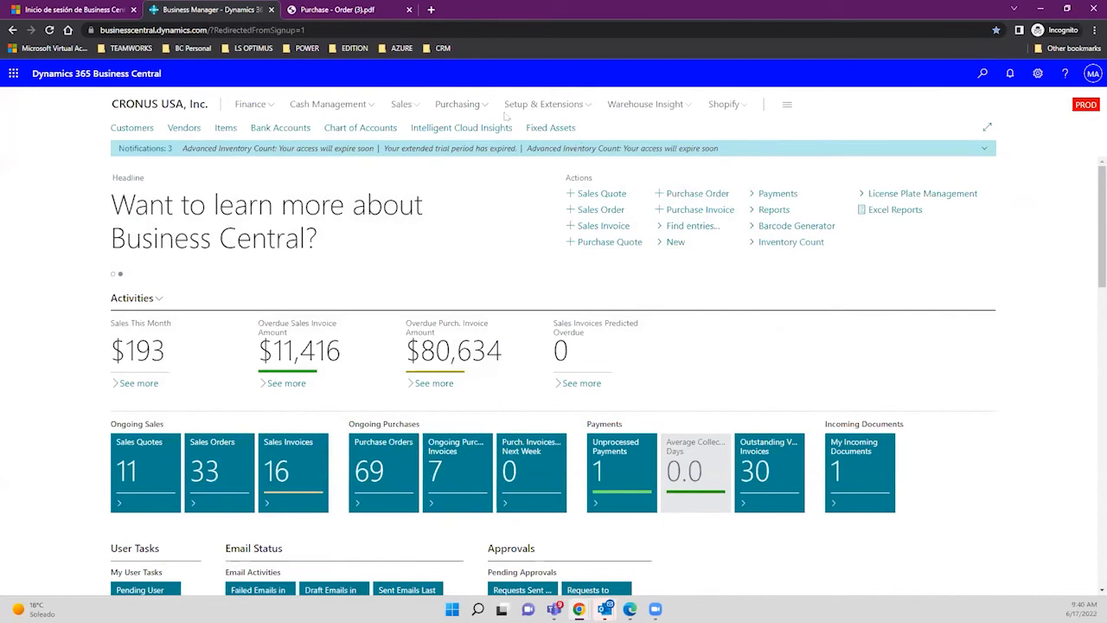
click(474, 108)
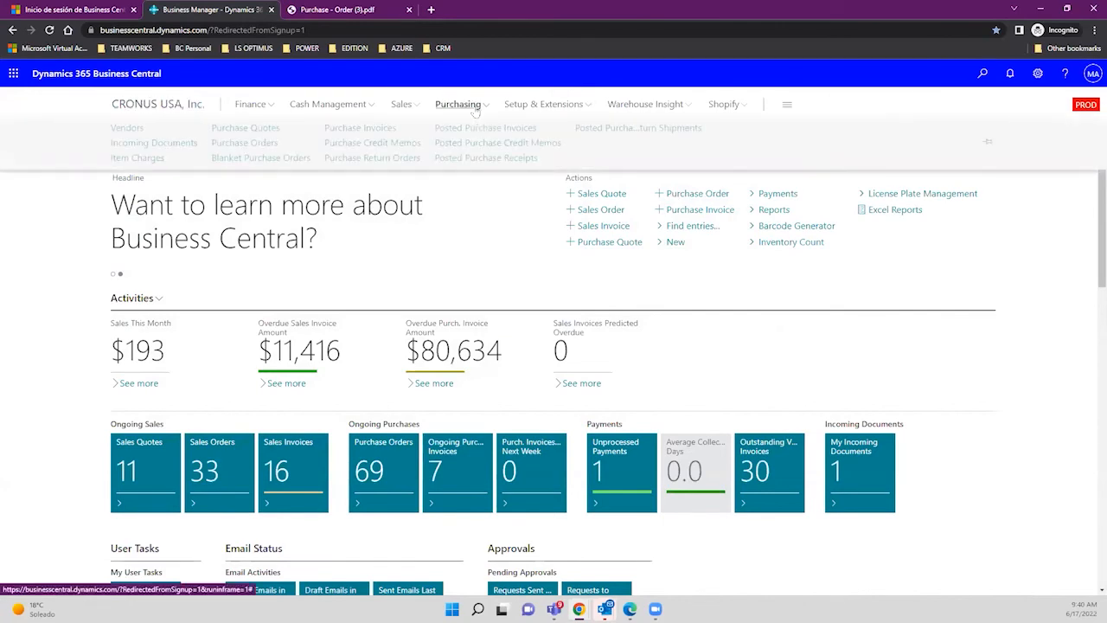
click(265, 143)
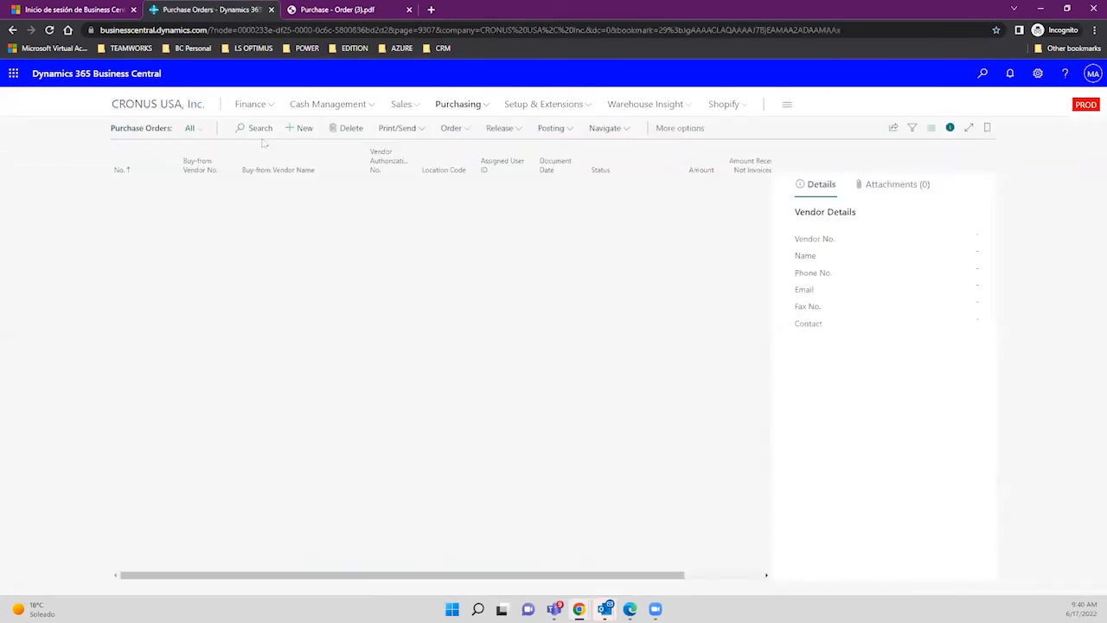
scroll(642, 275, down, 5)
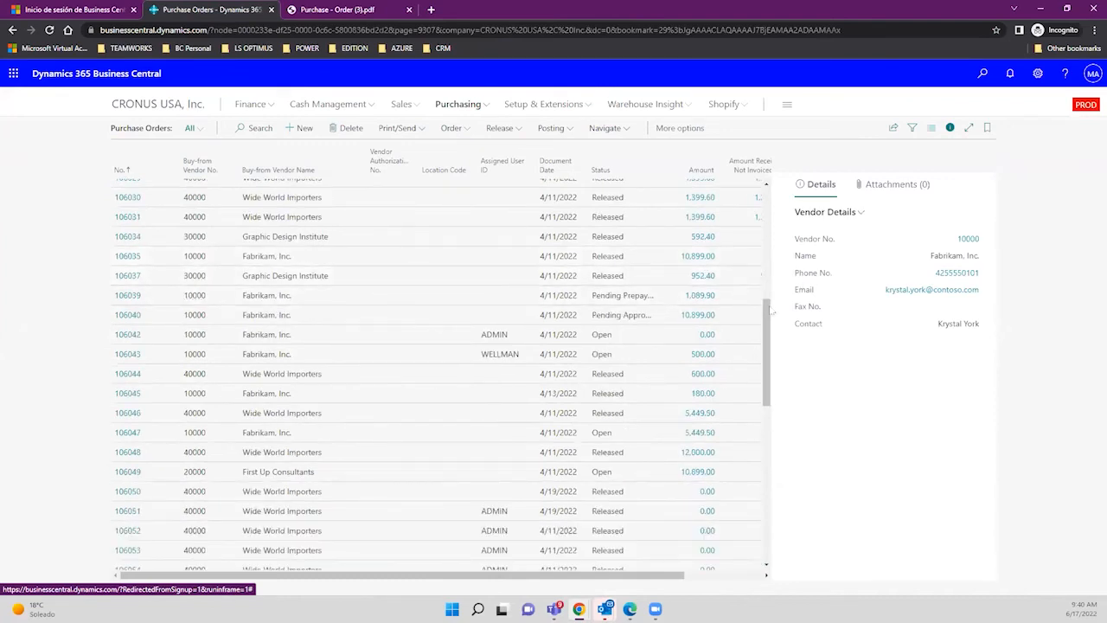
scroll(578, 537, down, 5)
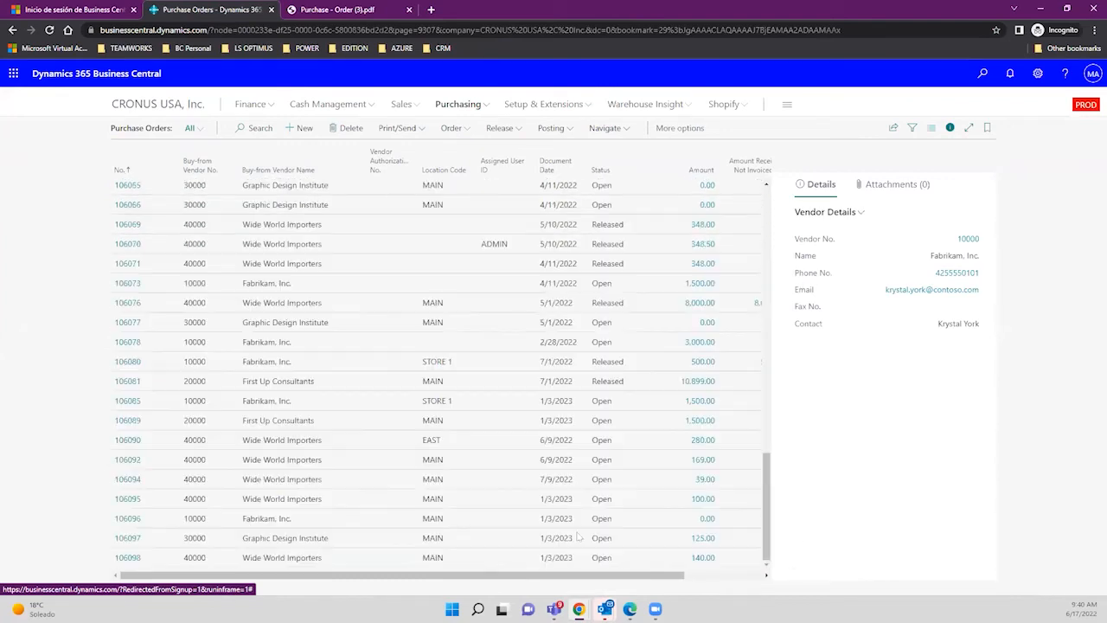
click(121, 562)
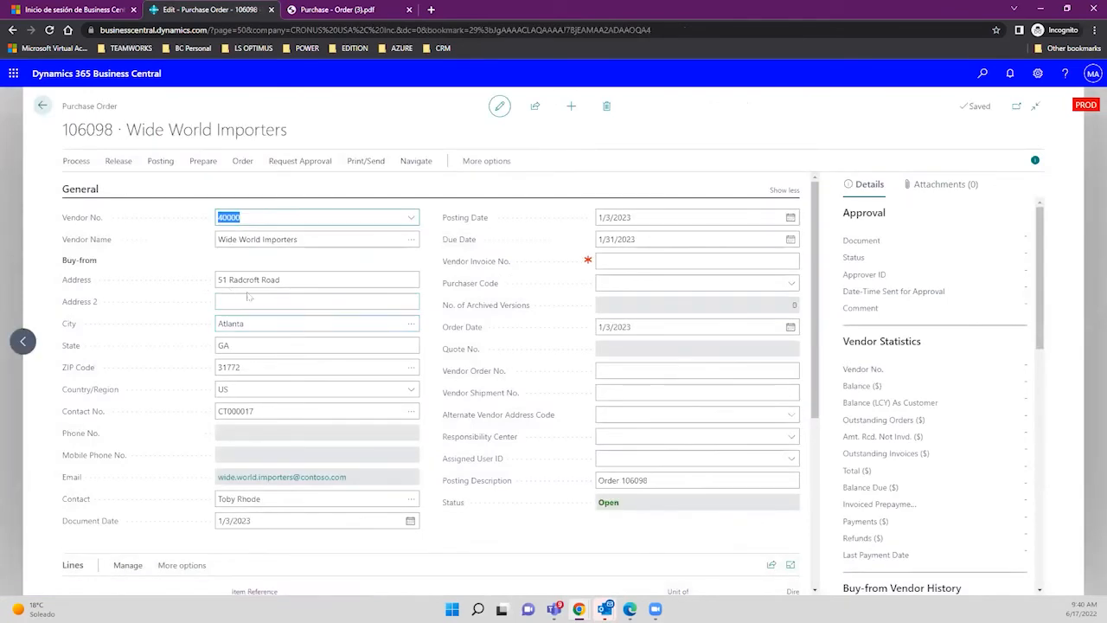
scroll(249, 296, down, 4)
click(200, 271)
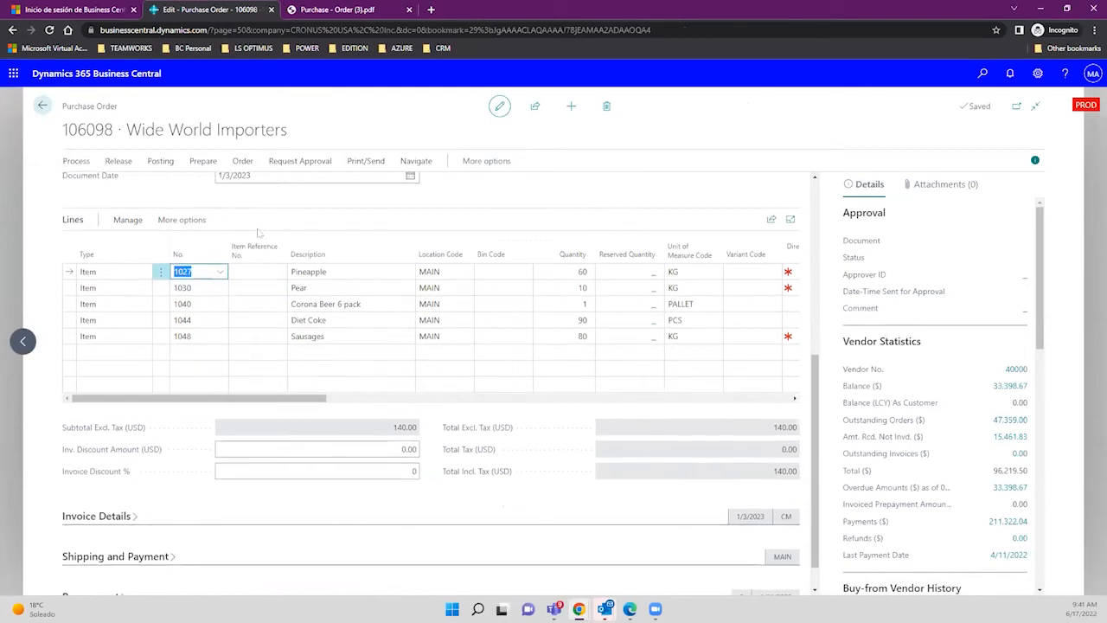
scroll(257, 227, up, 3)
click(293, 181)
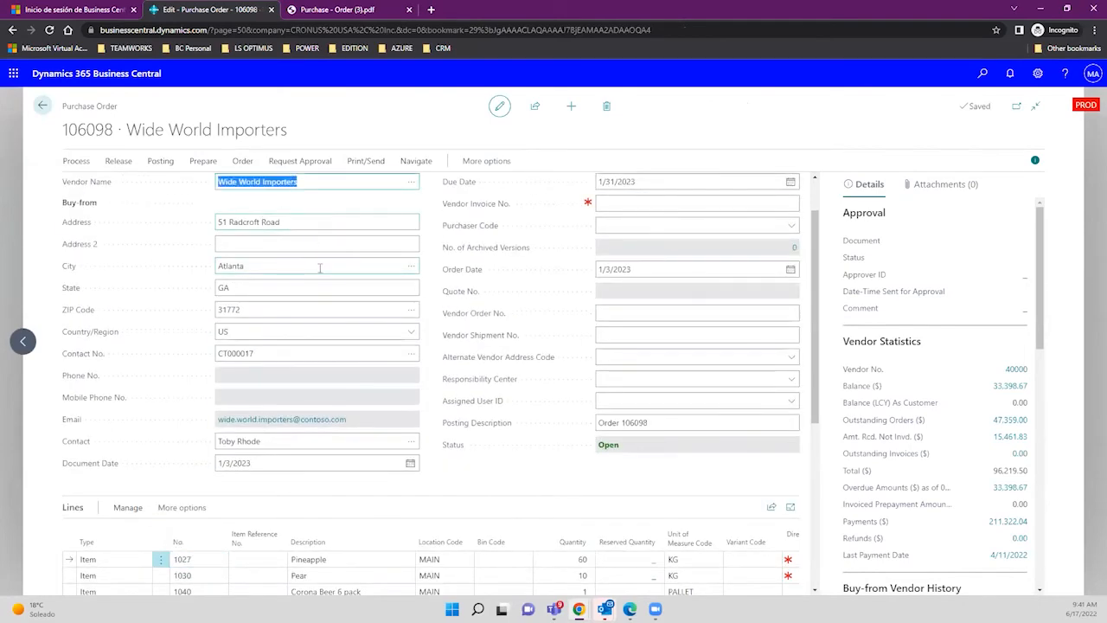
scroll(320, 268, down, 2)
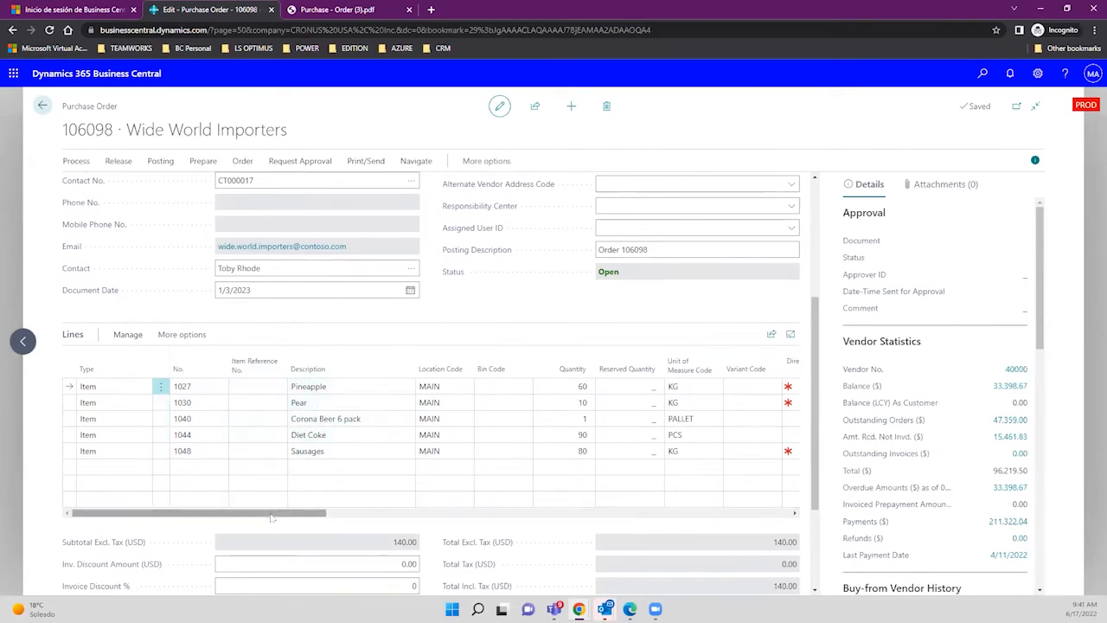
Set the order lines' direct unit costs to 0.99 for Pineapple, 0.88 for Pear and 0.87 for Sausages.
drag(271, 516, 361, 518)
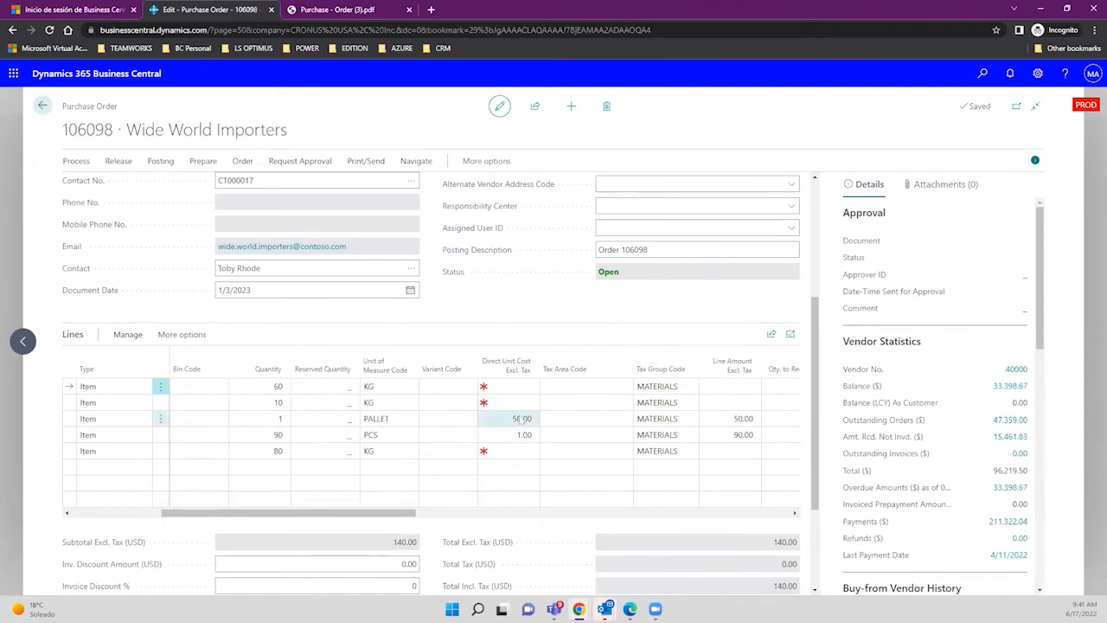
click(493, 386)
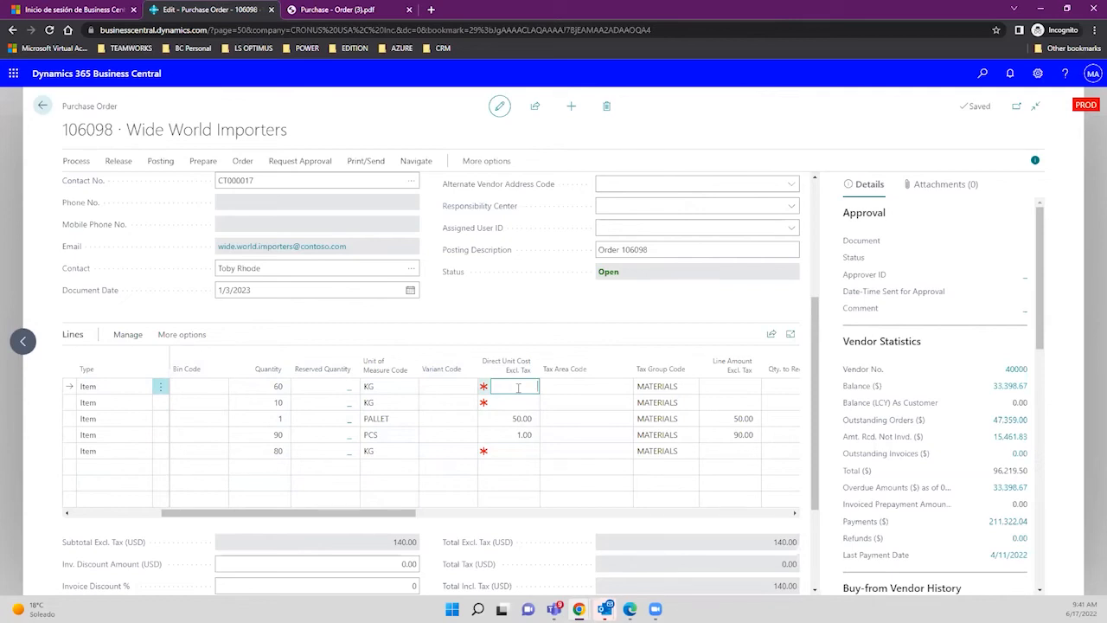
key(Down)
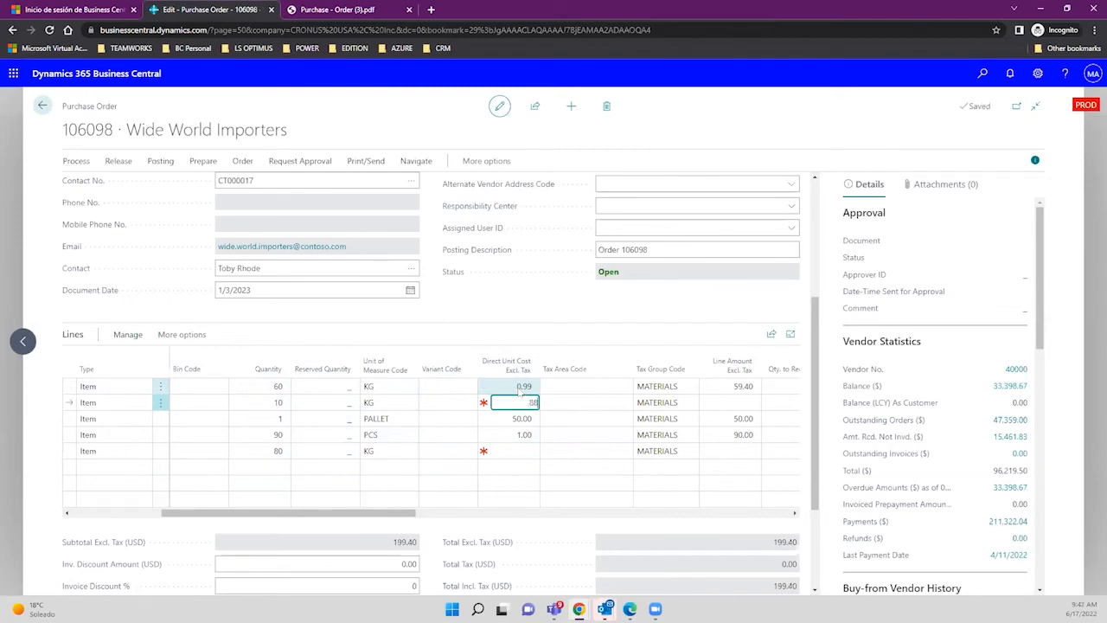
text(.88)
key(Down)
key(Down)
key(Down)
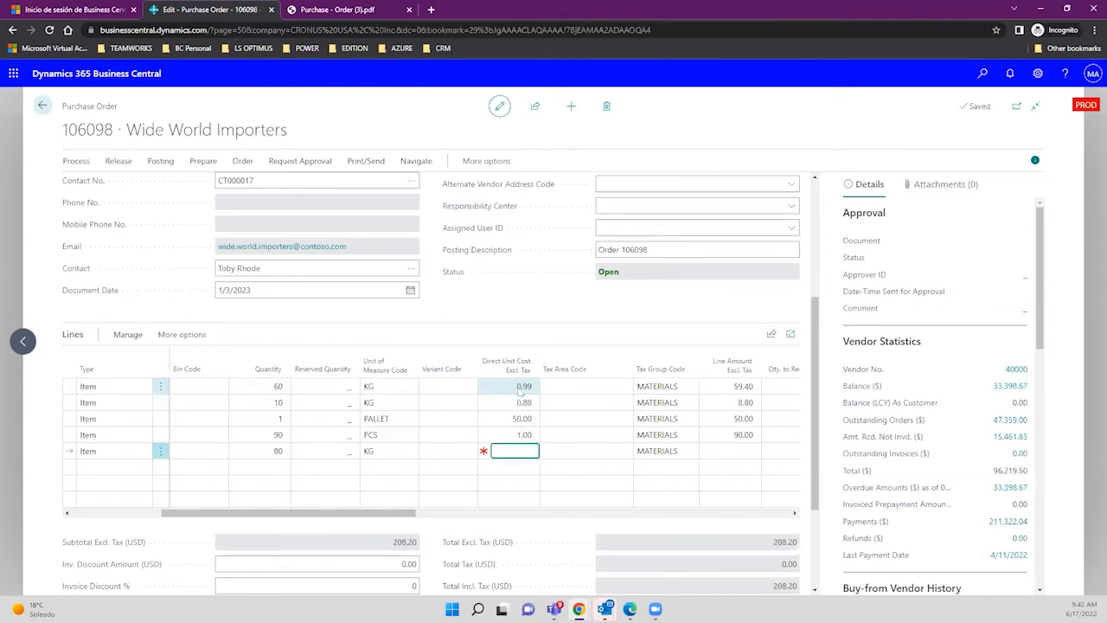
text(.87)
key(Tab)
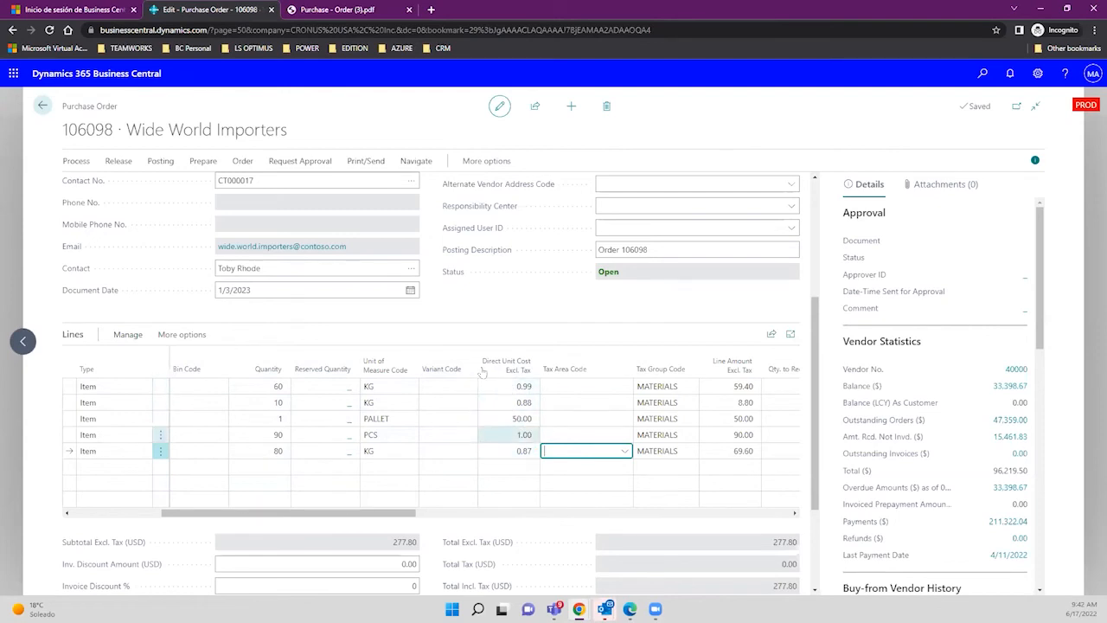
Look over the order's item lines and header, close the order and return to the home page.
drag(354, 514, 18, 498)
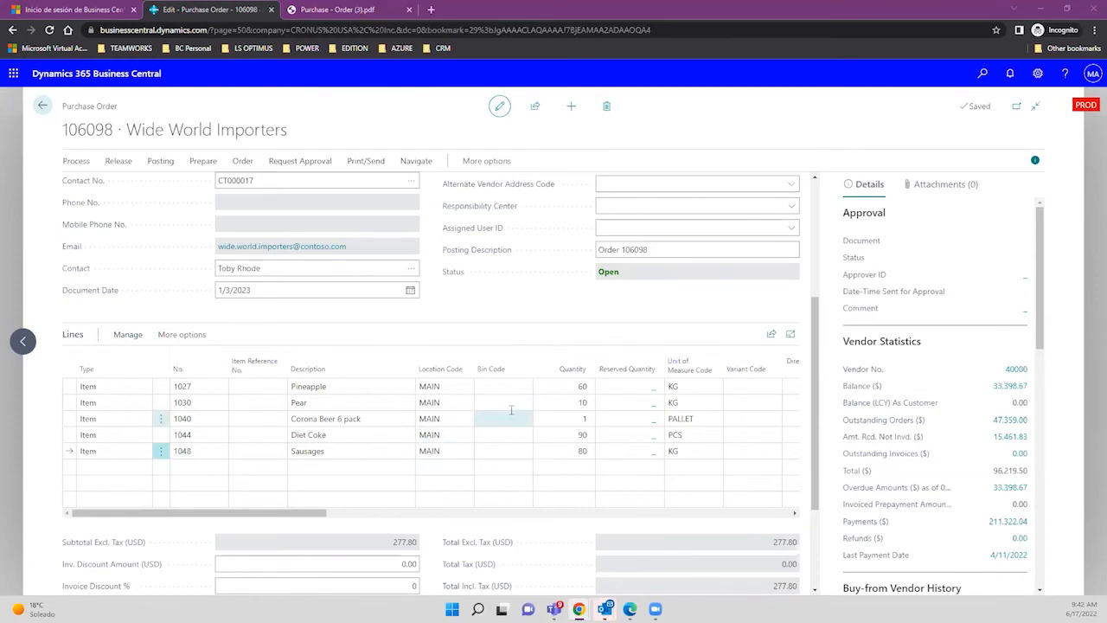
scroll(1090, 198, up, 3)
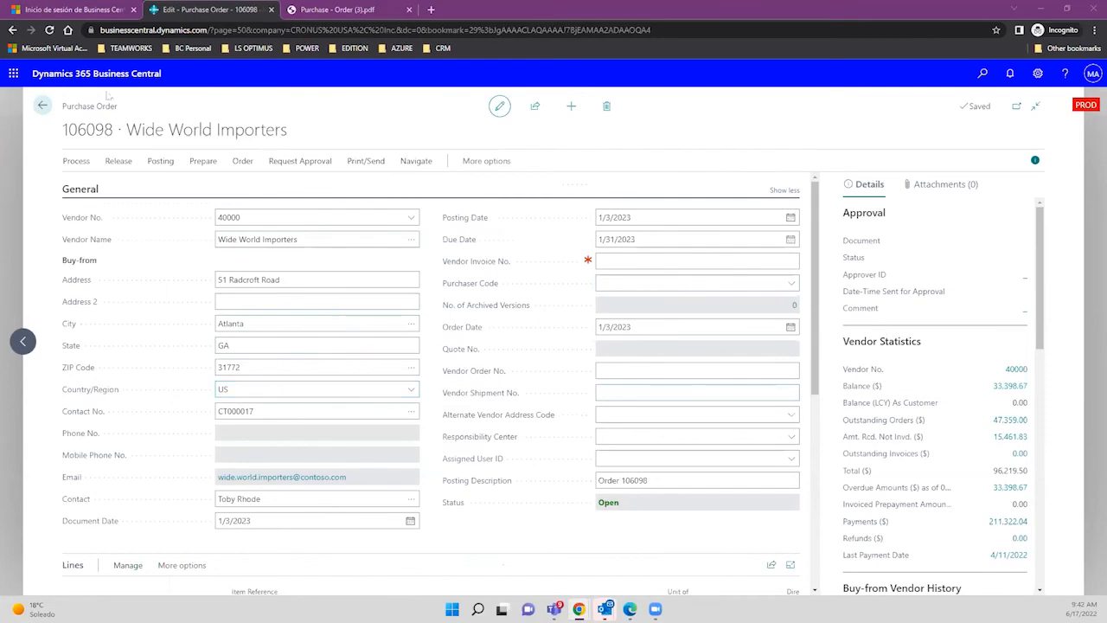
click(43, 105)
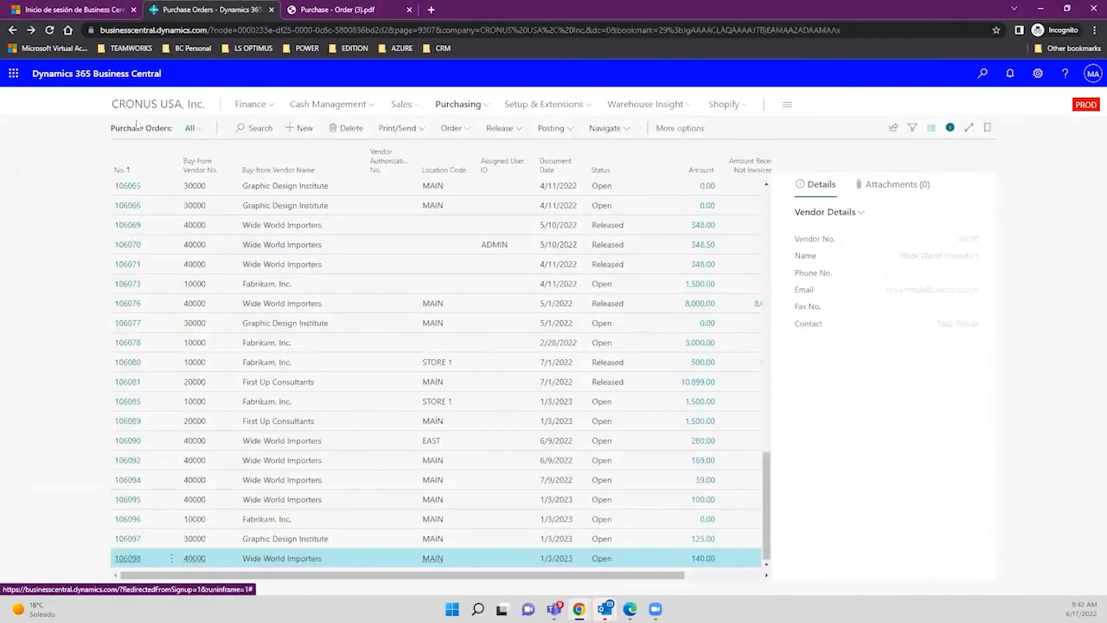
click(150, 105)
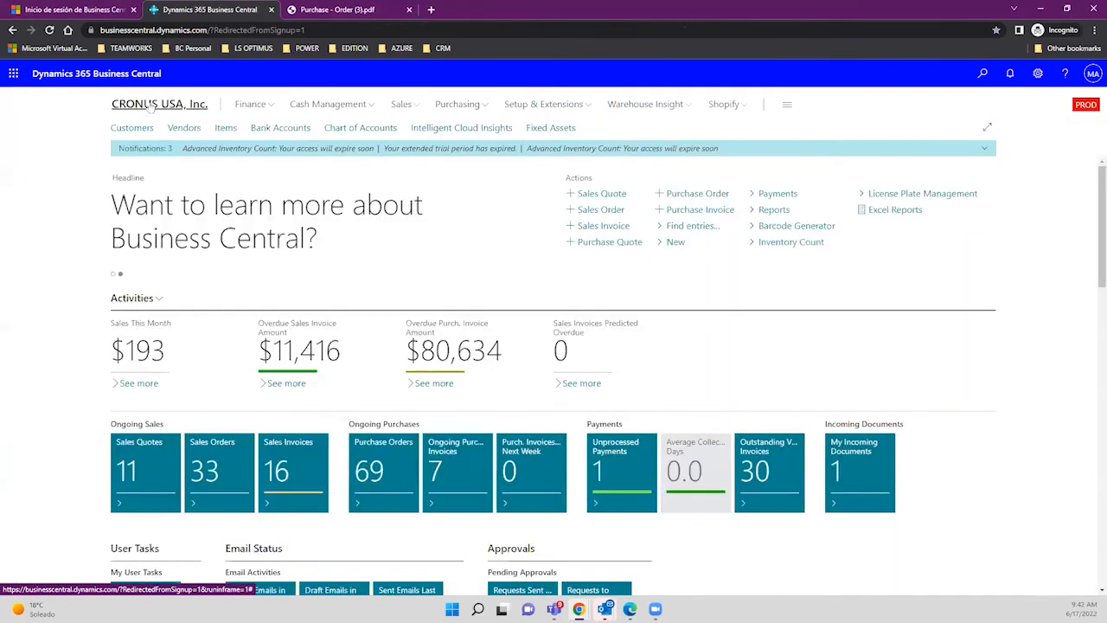
Open the Fabrikam, Inc. vendor card and review its number, name, address and contact fields.
click(185, 129)
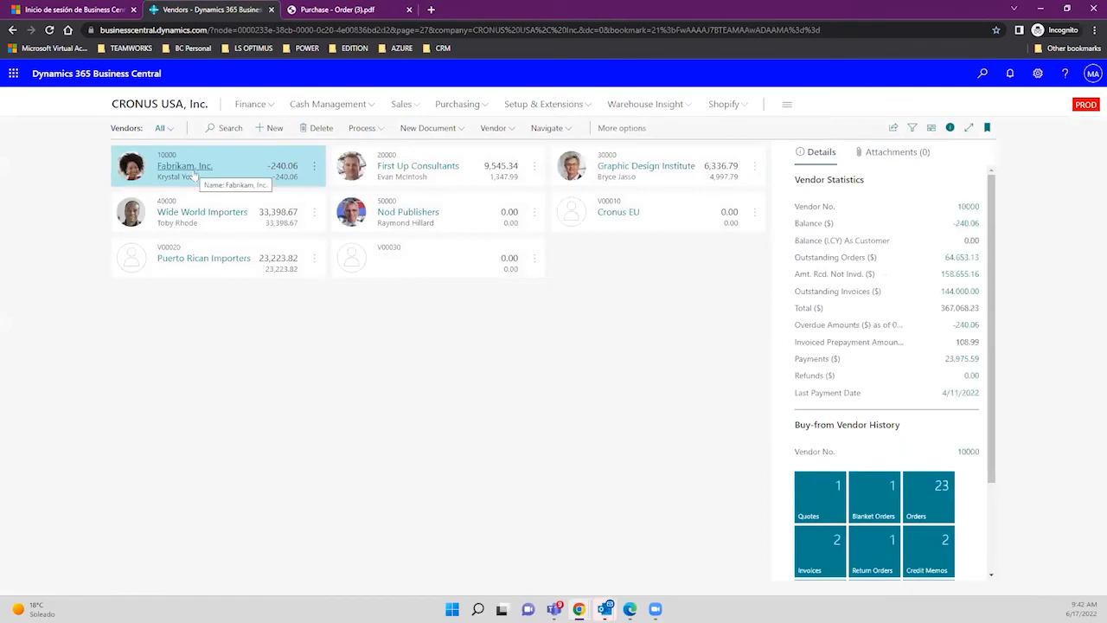
click(193, 173)
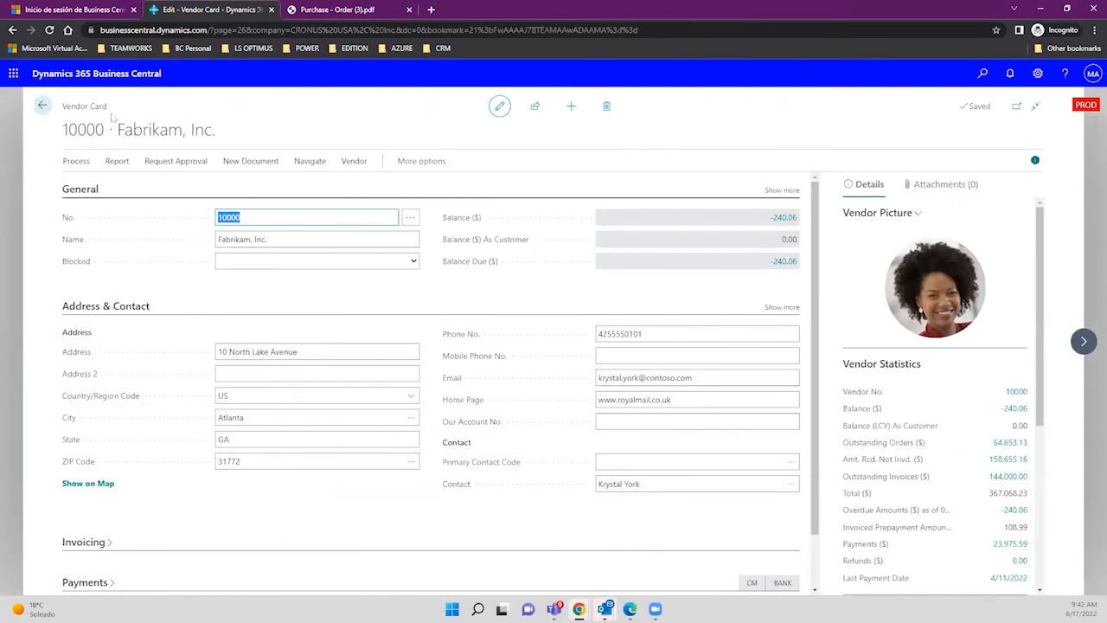
drag(109, 112, 214, 154)
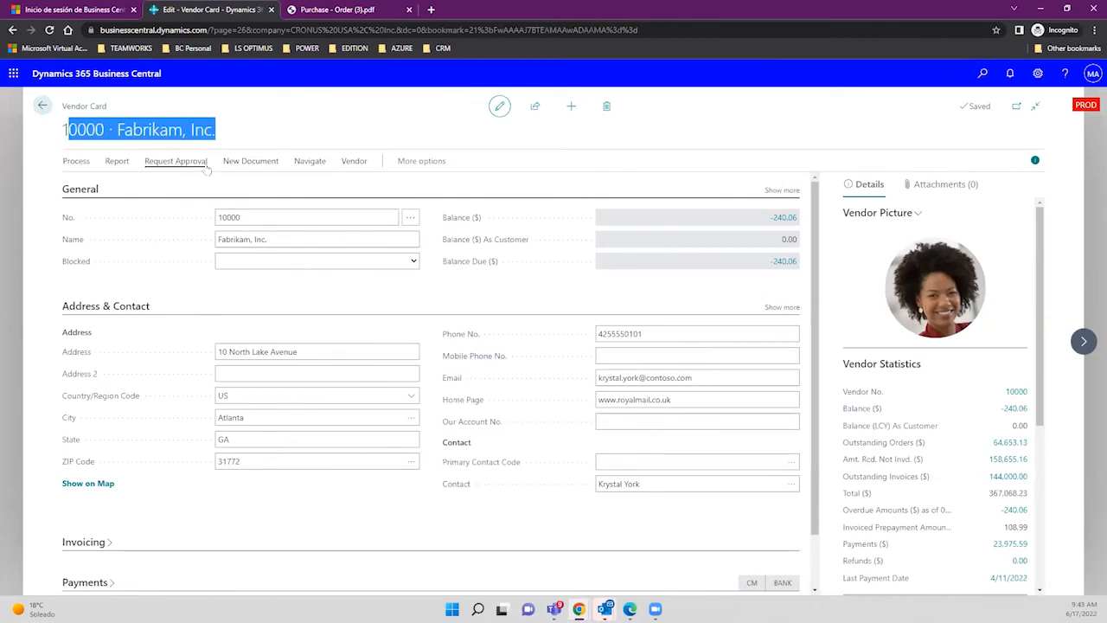
click(298, 351)
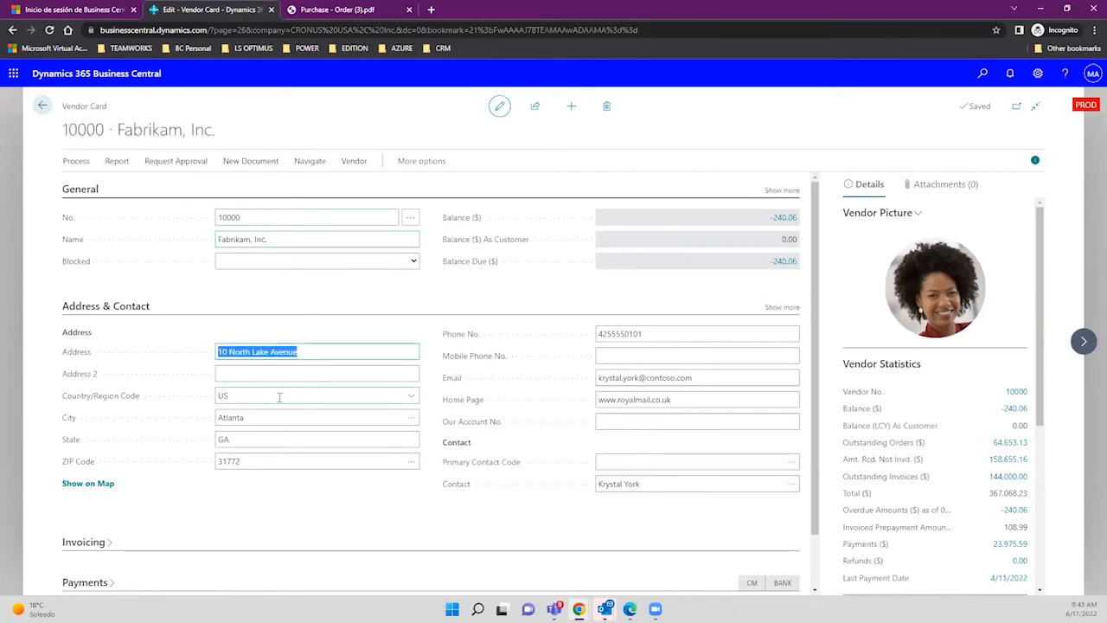
click(280, 396)
click(273, 417)
click(266, 439)
click(266, 461)
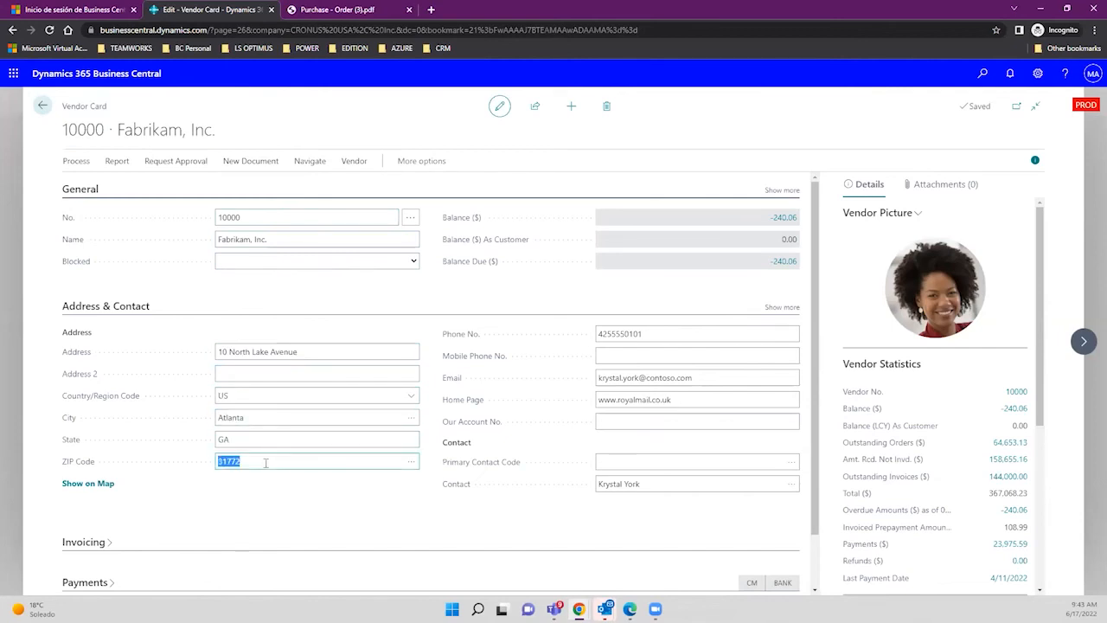
click(662, 378)
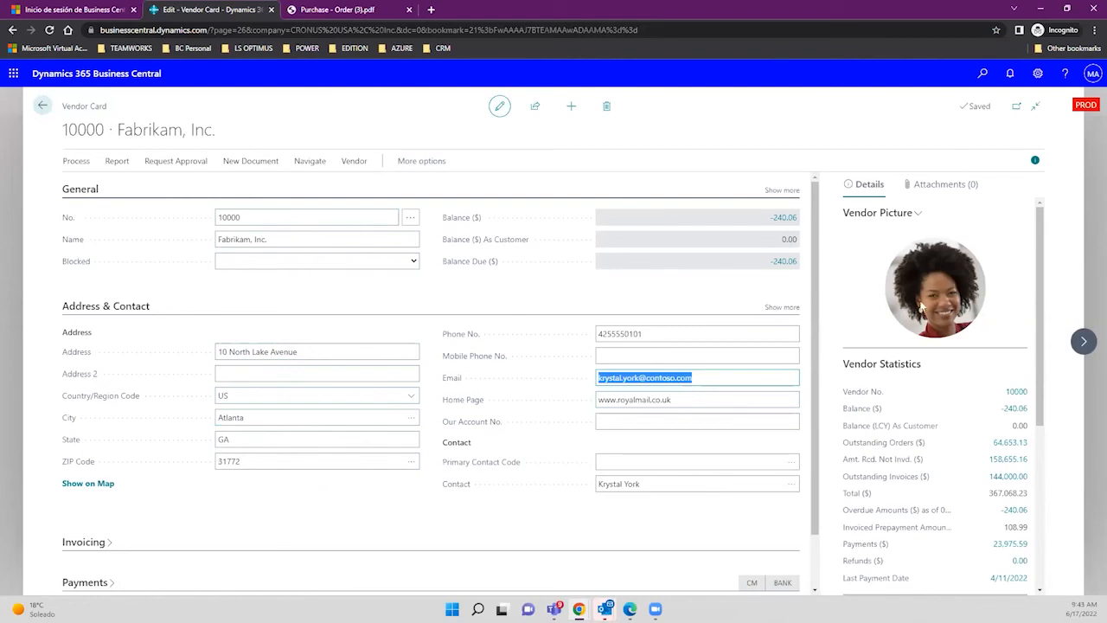
key(Tab)
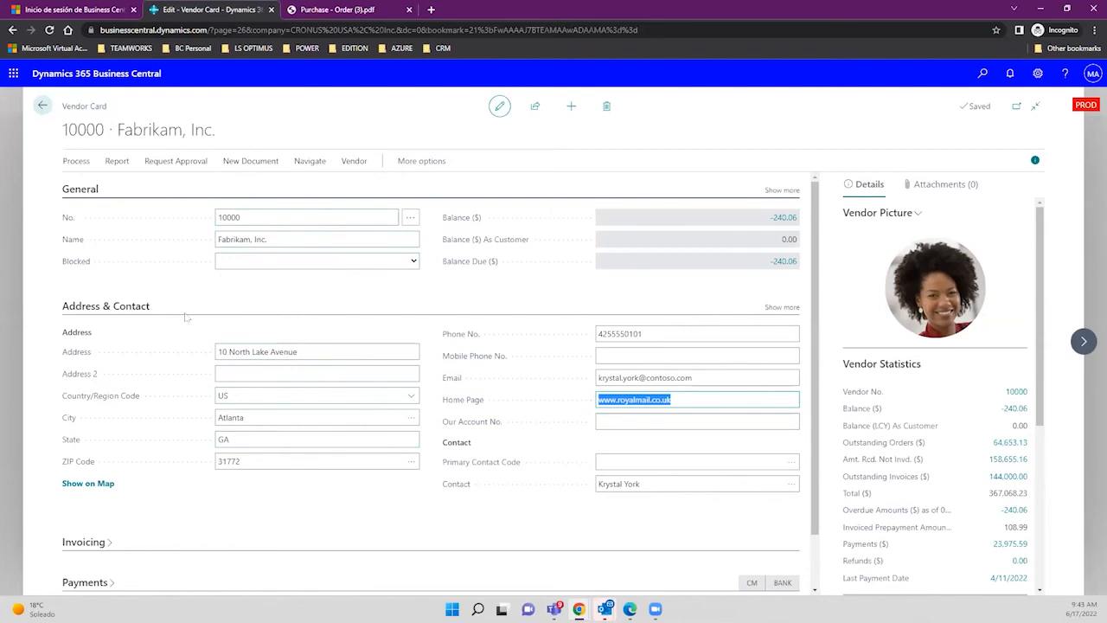
click(212, 277)
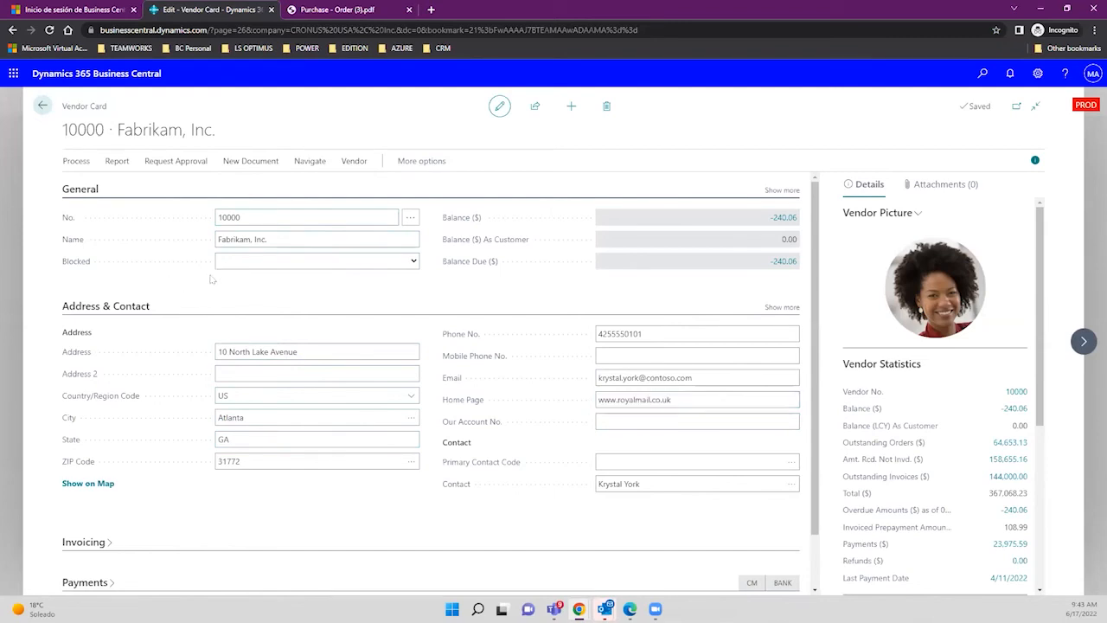
Open Fabrikam's purchase prices and examine the existing price line for item 1028.
click(309, 163)
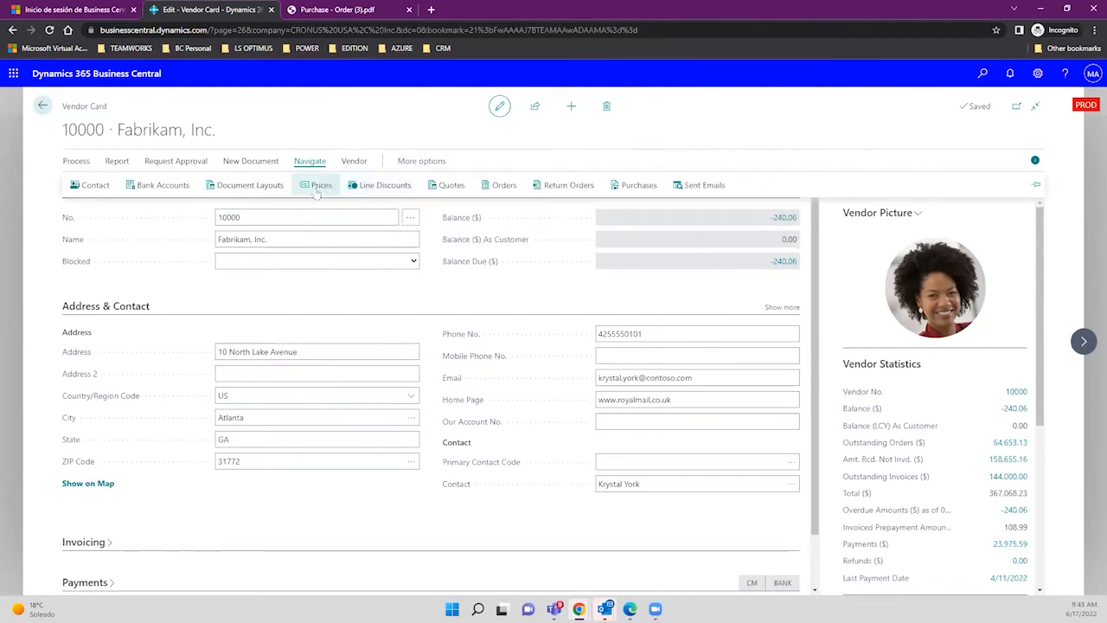
click(317, 185)
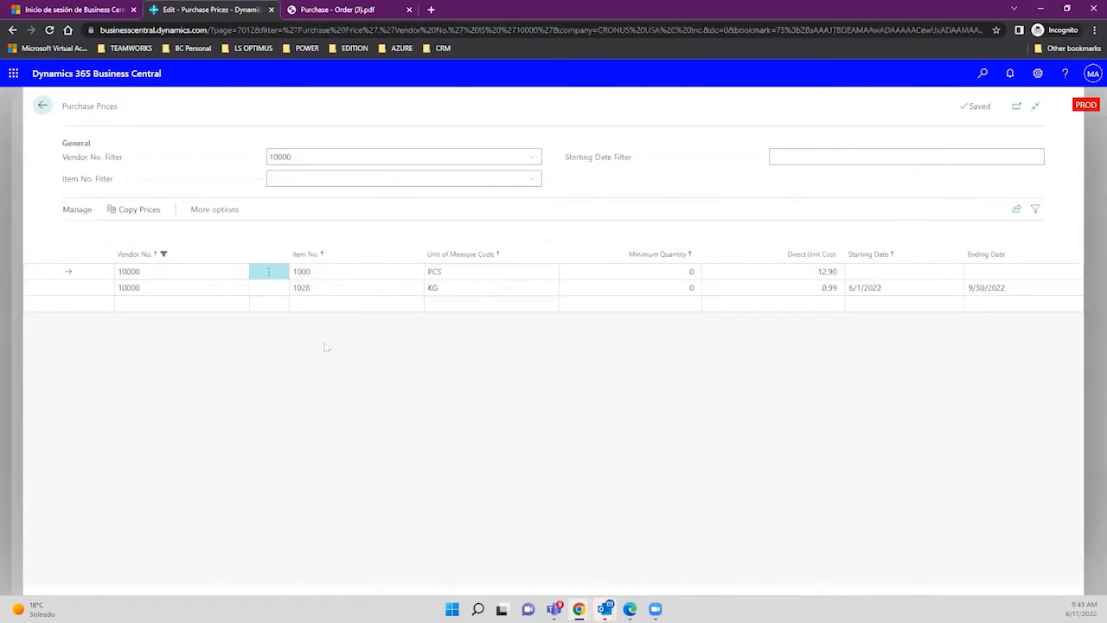
click(328, 288)
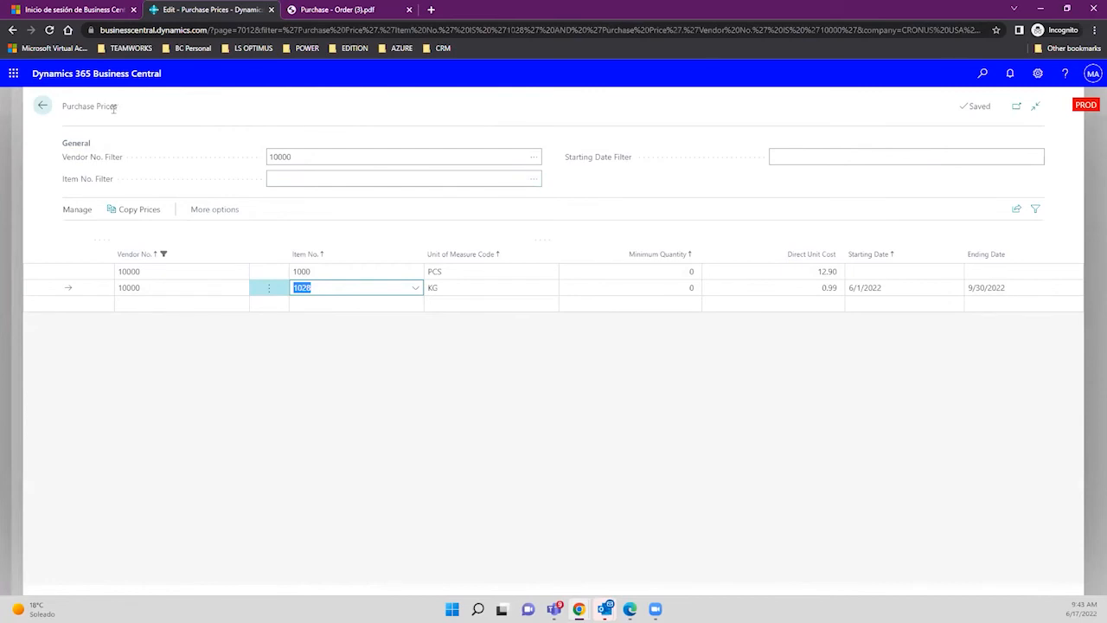
drag(113, 108, 59, 107)
click(59, 107)
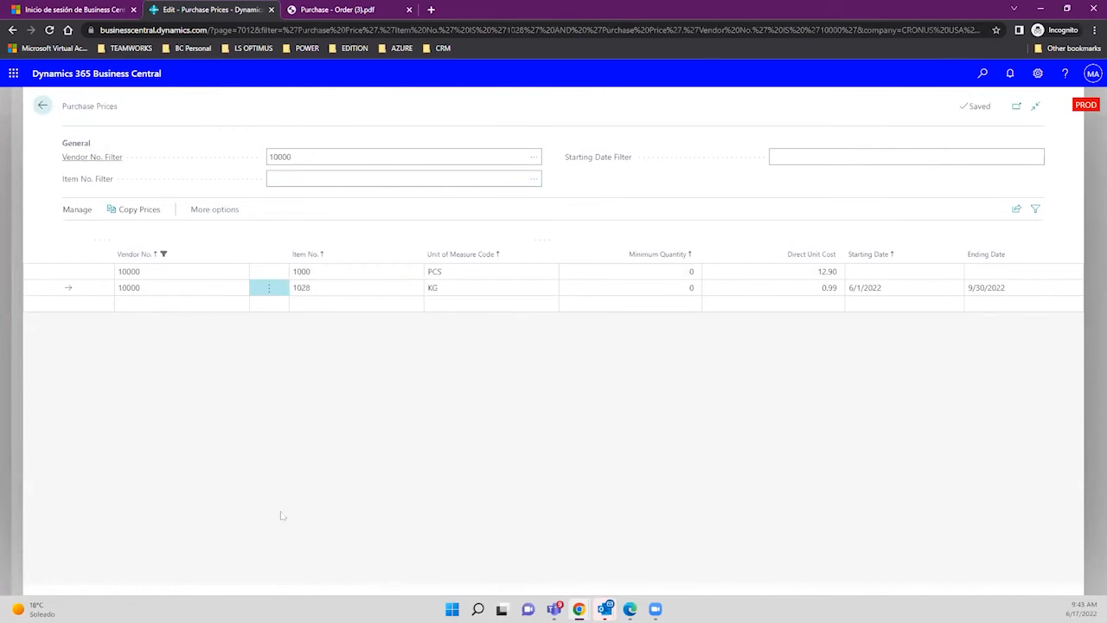
Add a Fabrikam purchase price line for item 1005 in PCS with a direct unit cost of 1.10.
click(304, 309)
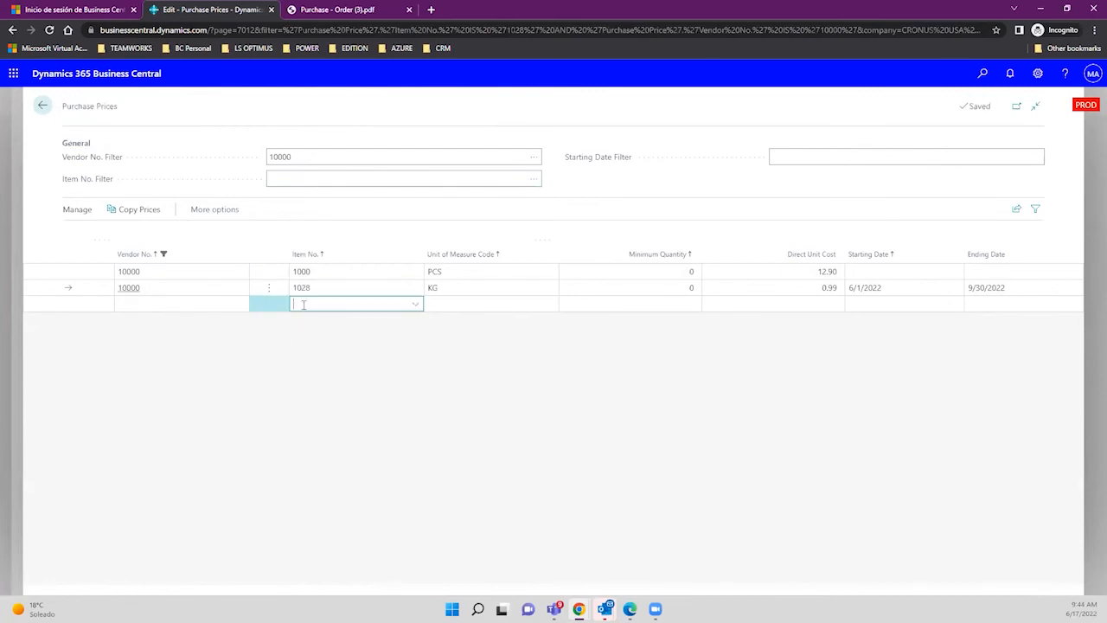
click(416, 307)
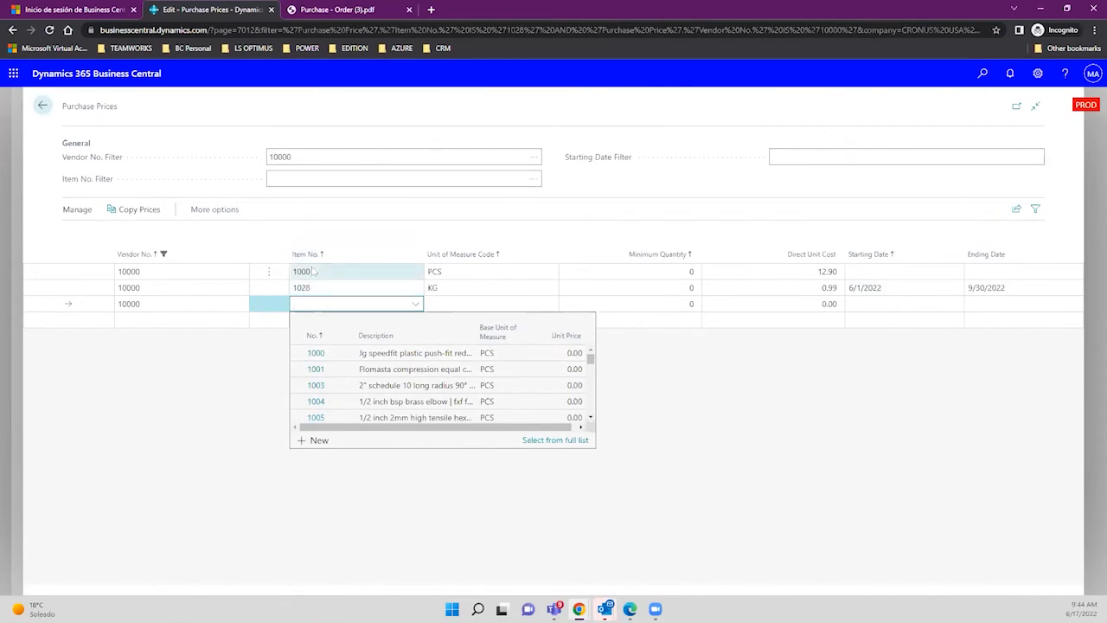
click(591, 418)
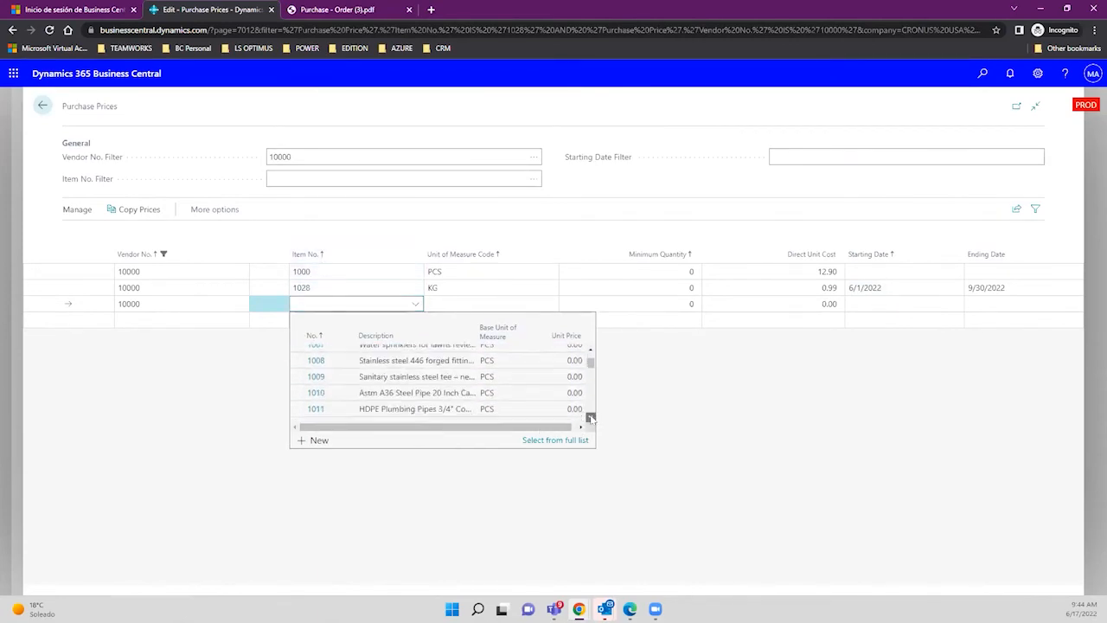
drag(591, 368, 564, 381)
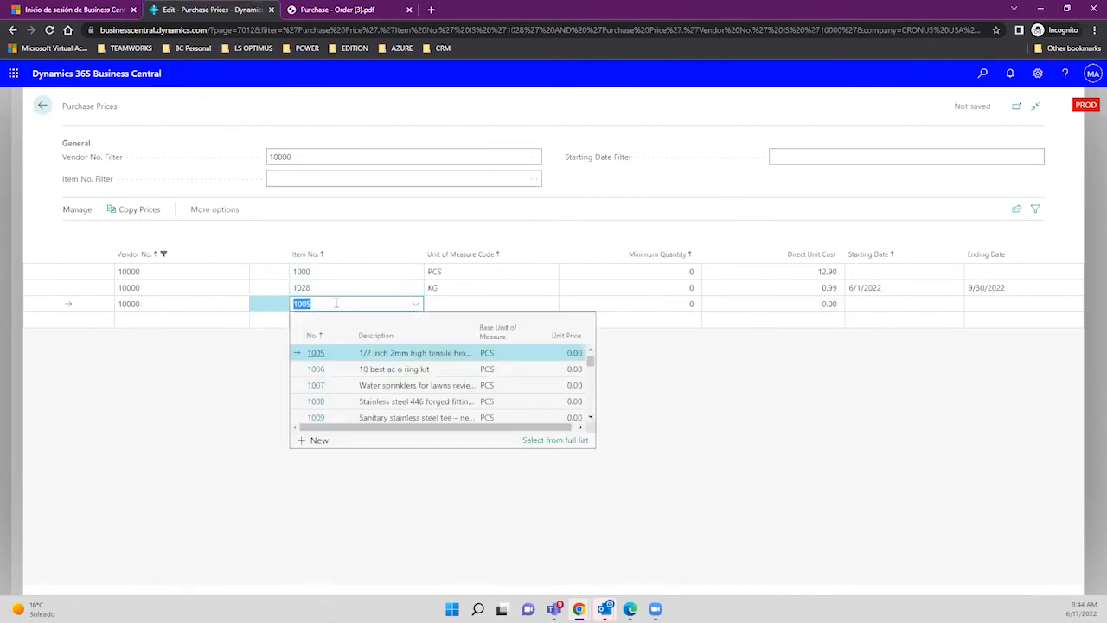
click(472, 304)
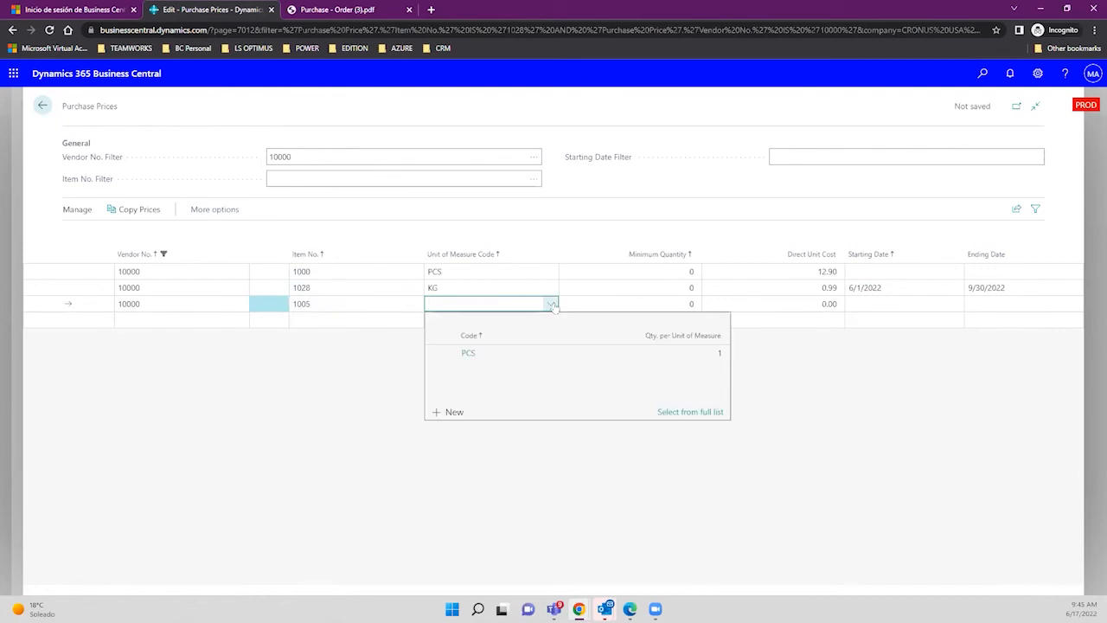
click(514, 355)
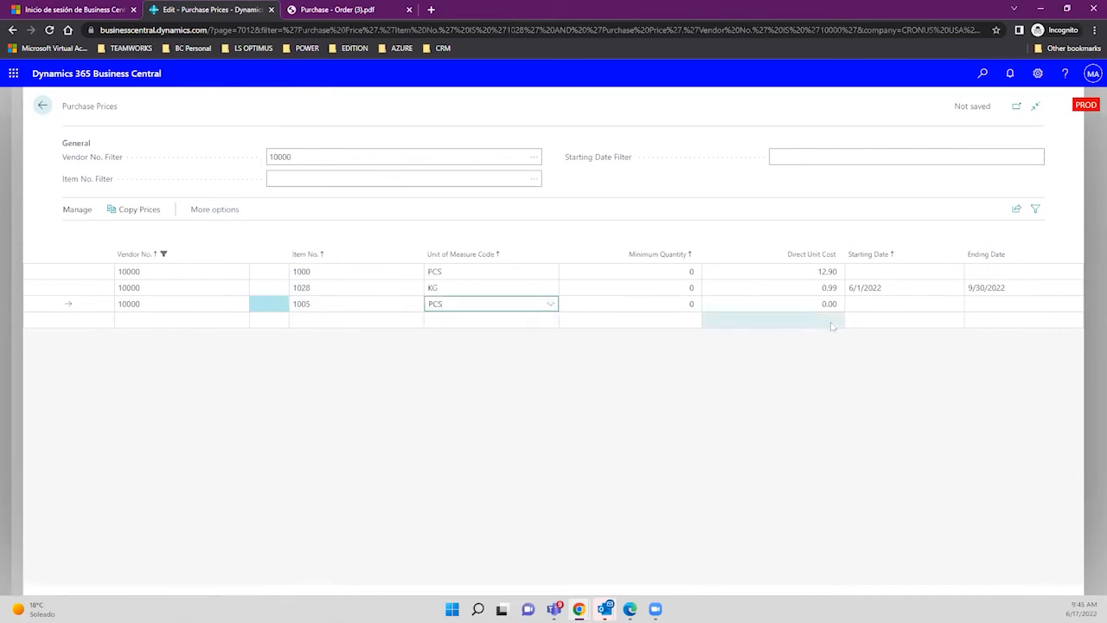
click(768, 307)
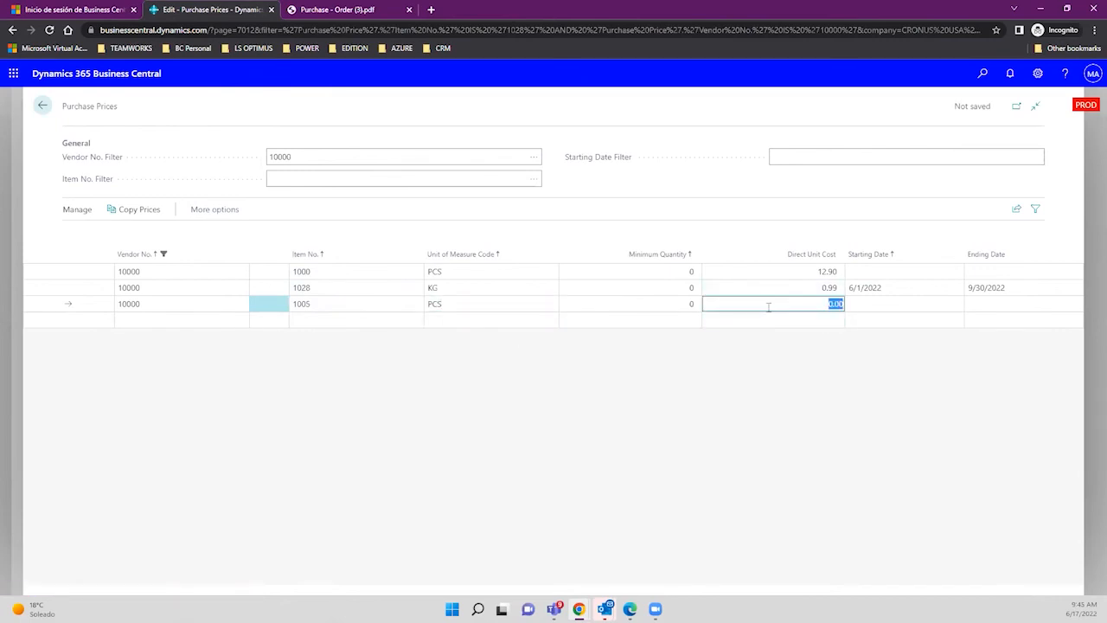
text(9)
key(Tab)
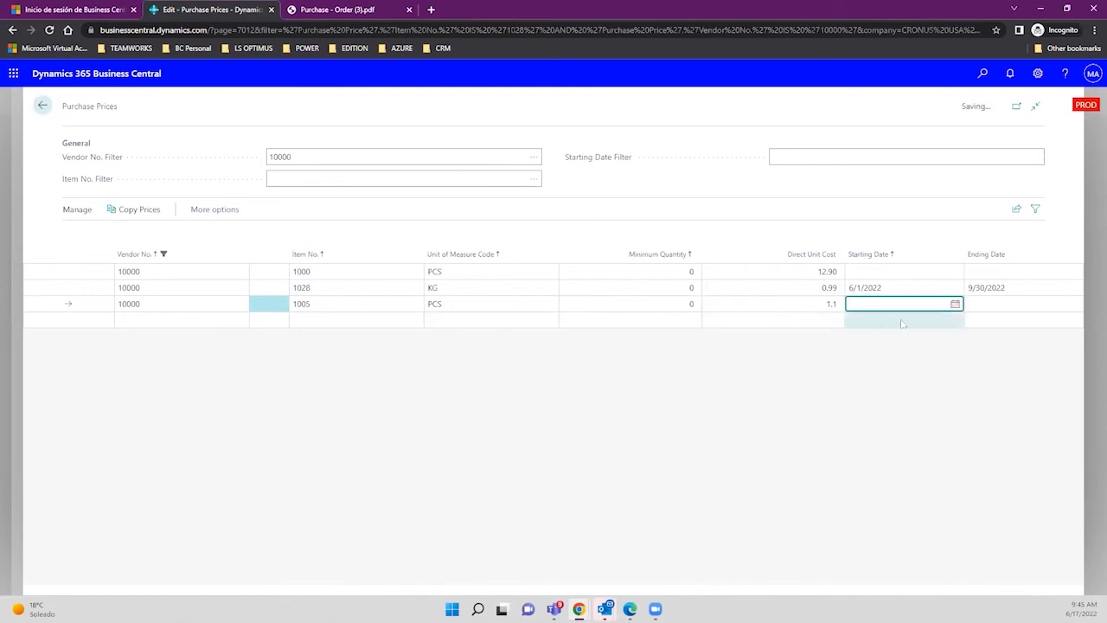
Make the item 1005 price valid from starting date 8/1/2022 to ending date 8/31/2022.
click(955, 304)
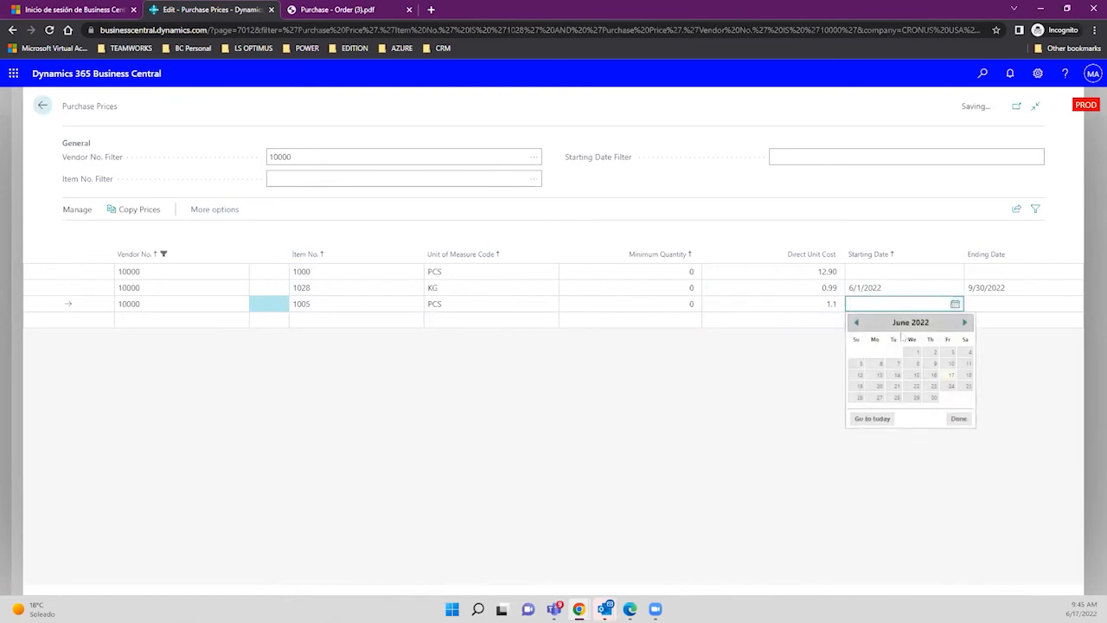
click(965, 321)
click(964, 321)
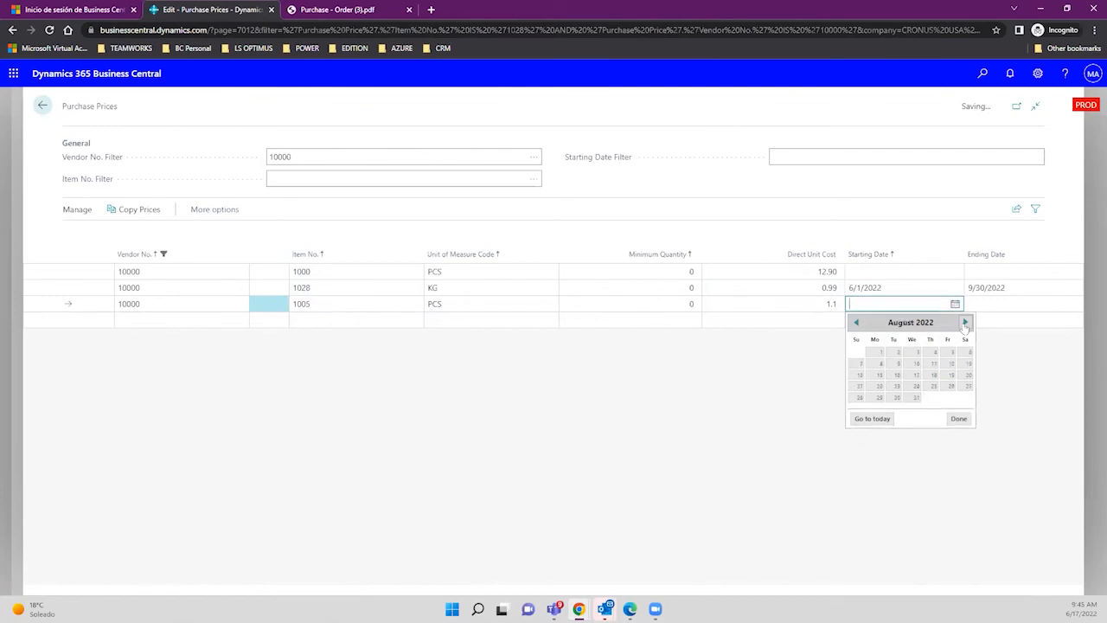
click(879, 352)
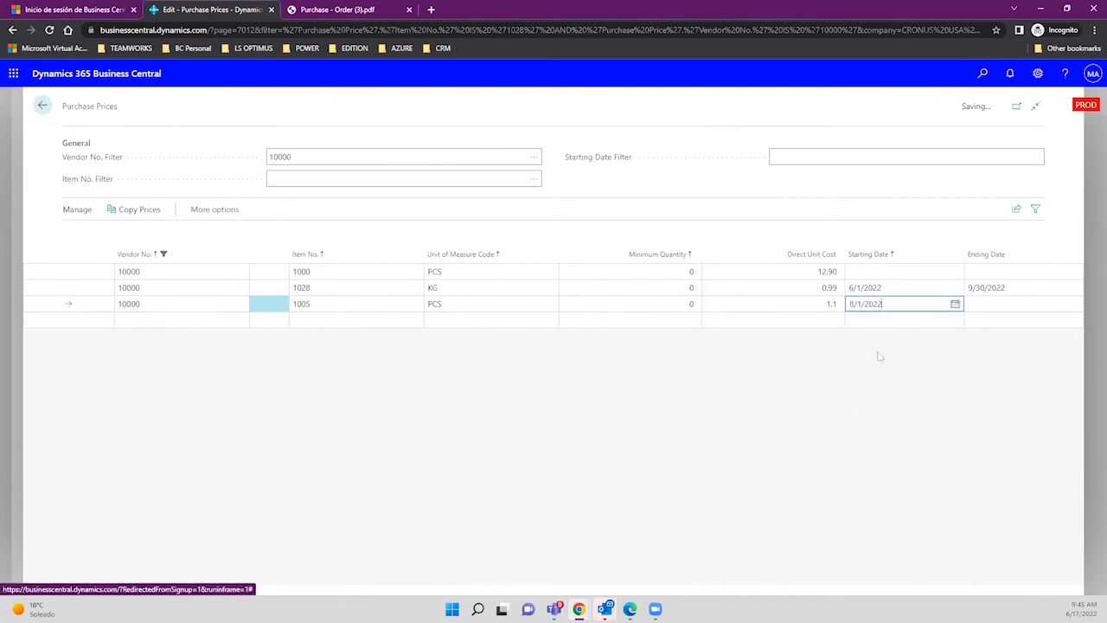
click(994, 308)
click(1074, 303)
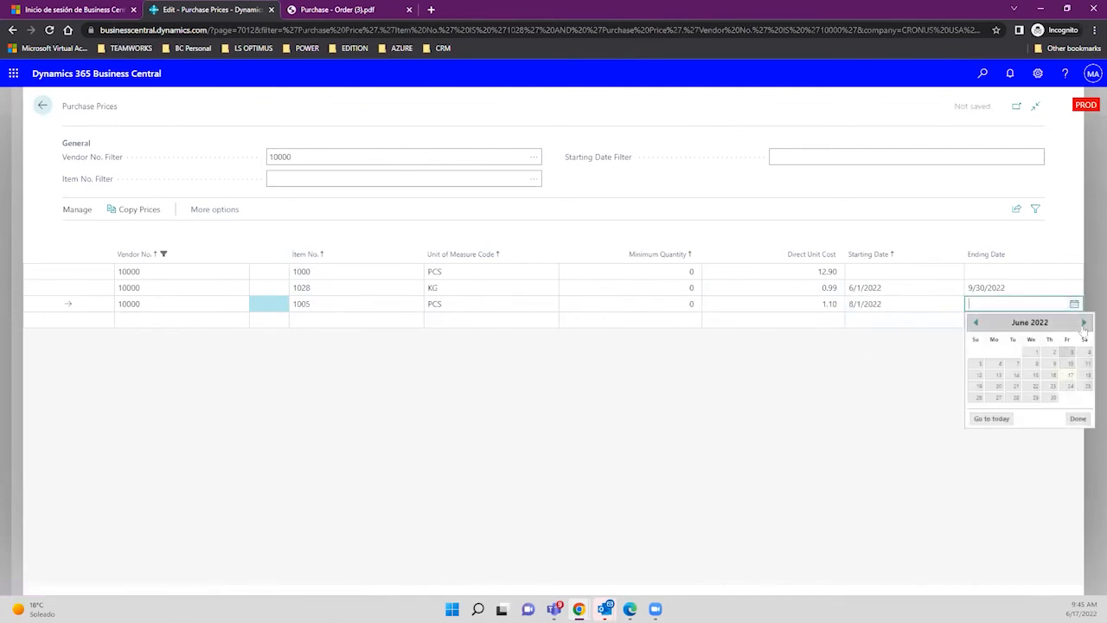
click(1085, 322)
click(1086, 322)
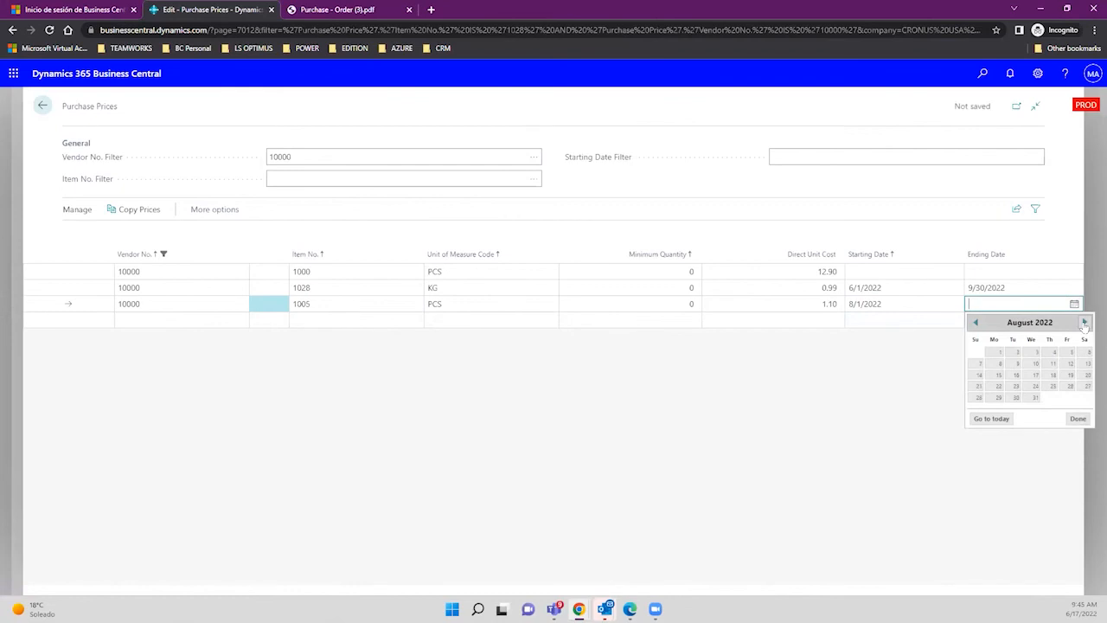
click(1032, 398)
click(842, 383)
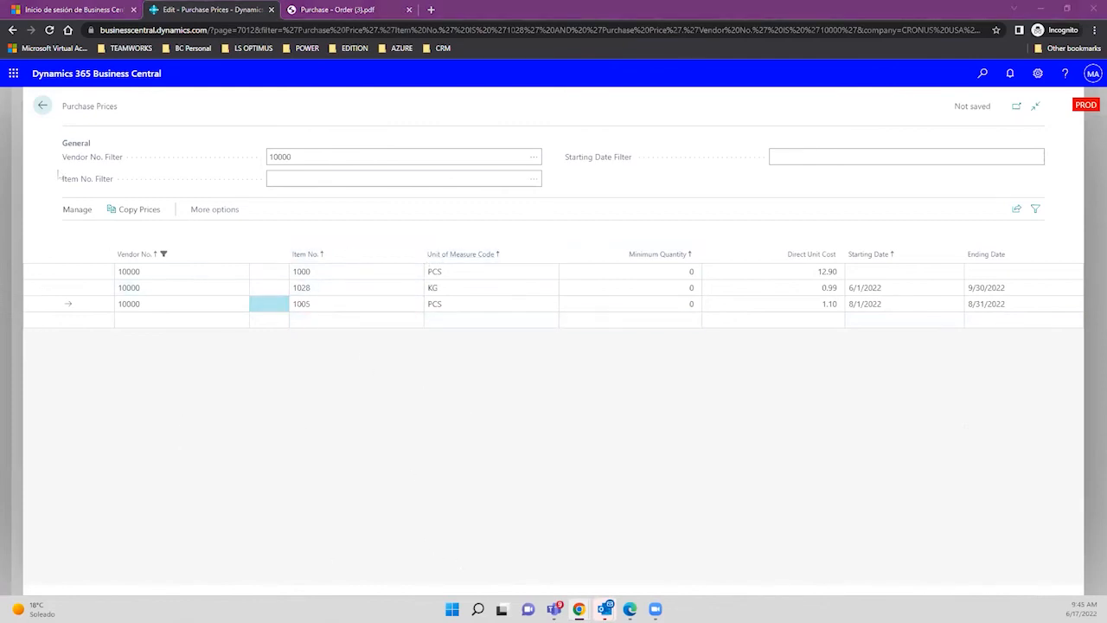
Leave the purchase prices, open Fabrikam's line discounts, and examine item 1028's unit of measure, minimum quantity and discount percentage.
triple_click(54, 107)
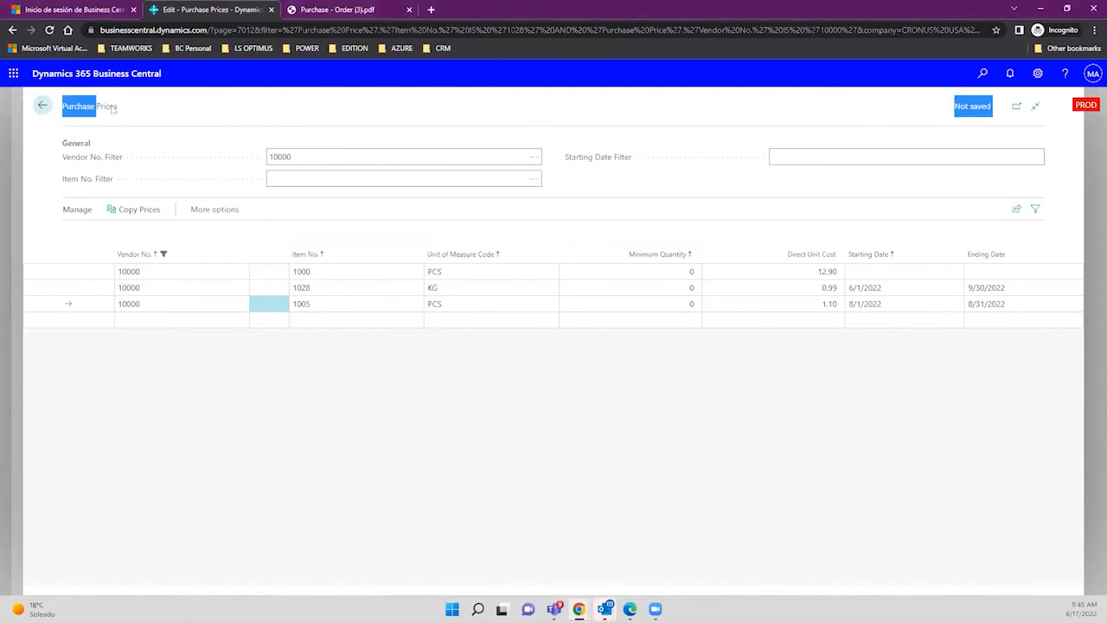
click(42, 108)
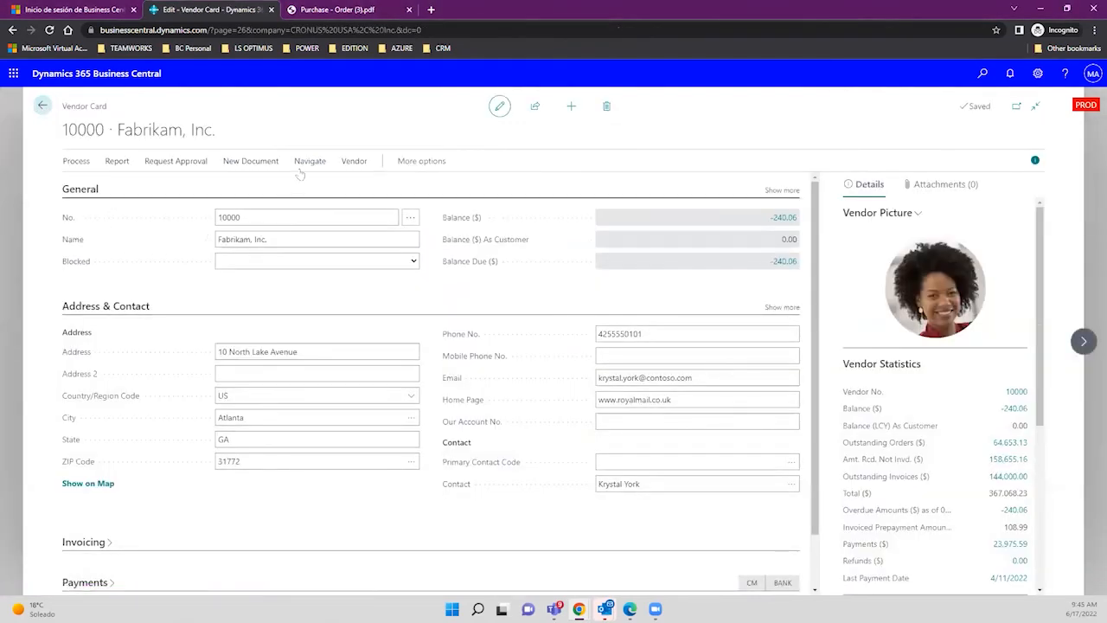
click(308, 162)
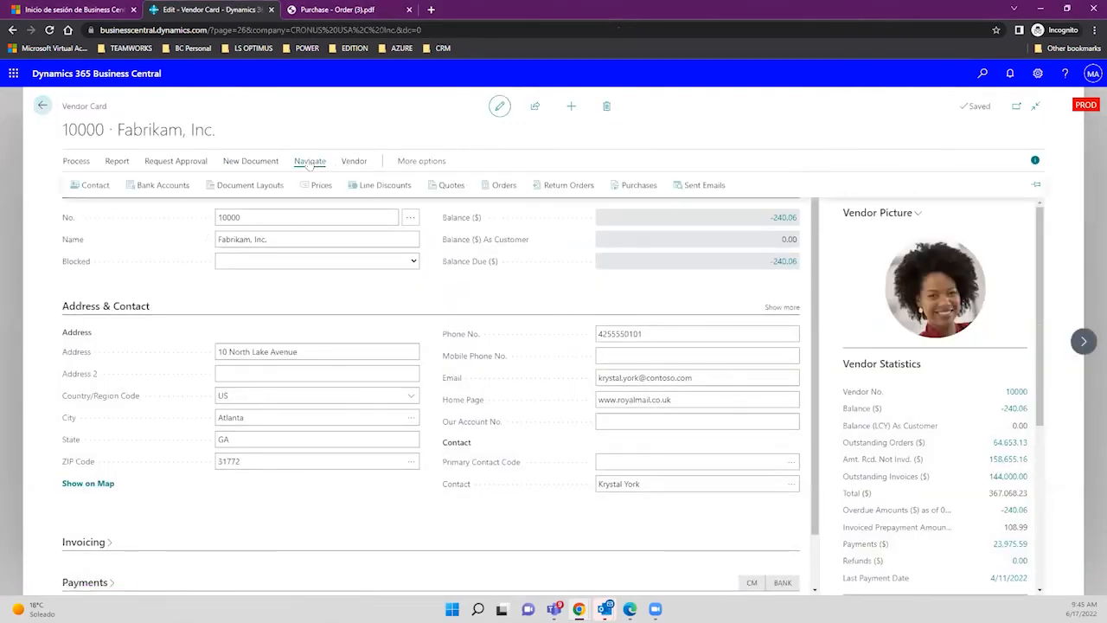
click(388, 185)
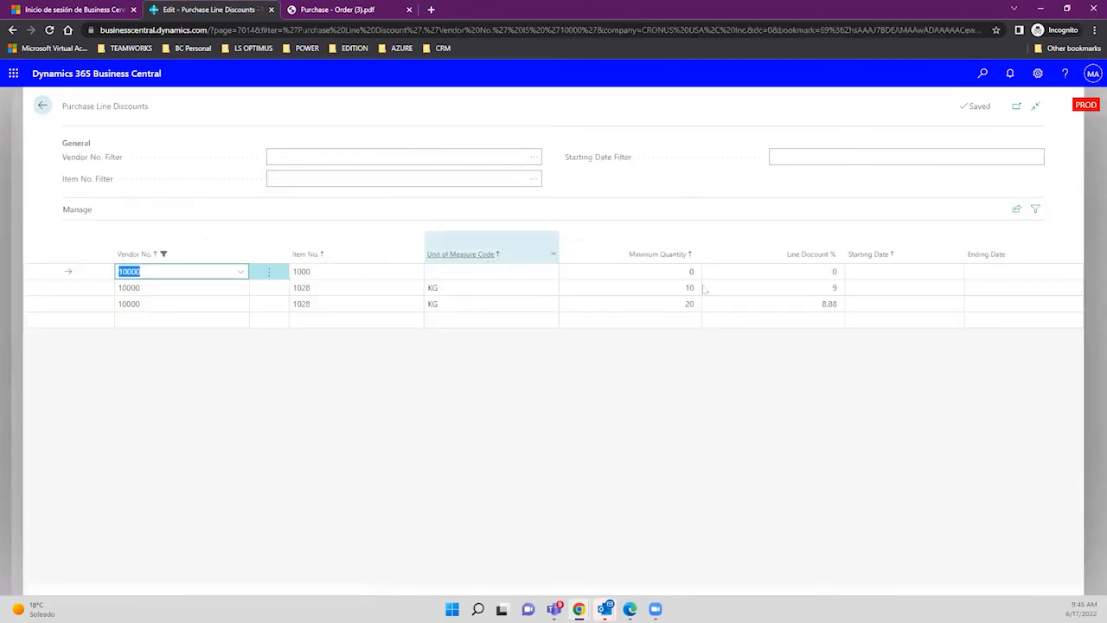
click(343, 292)
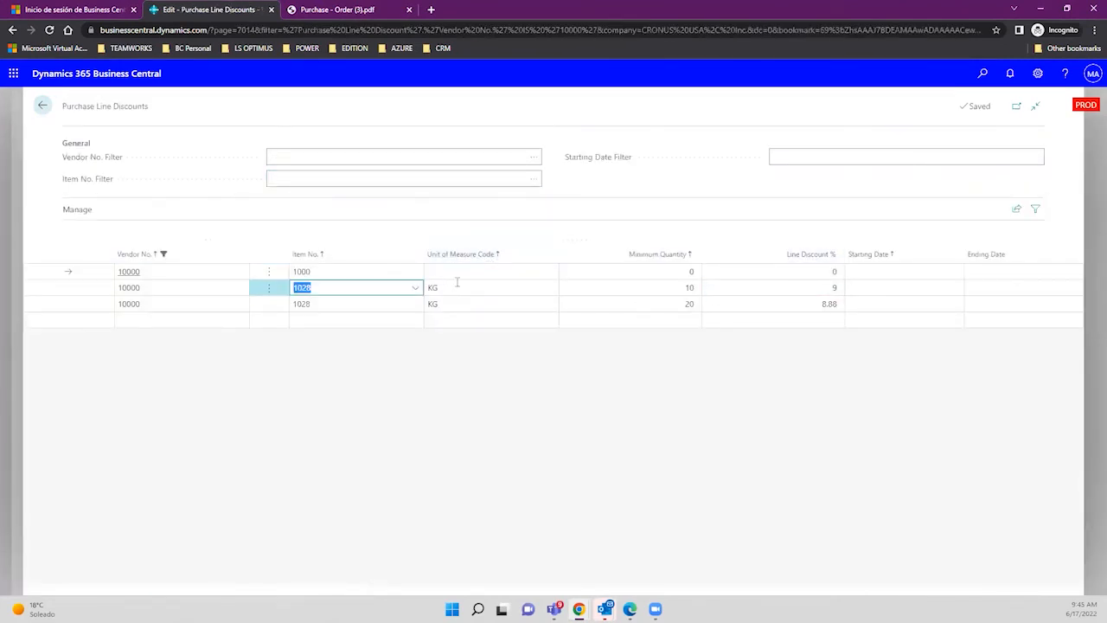
click(452, 285)
click(631, 289)
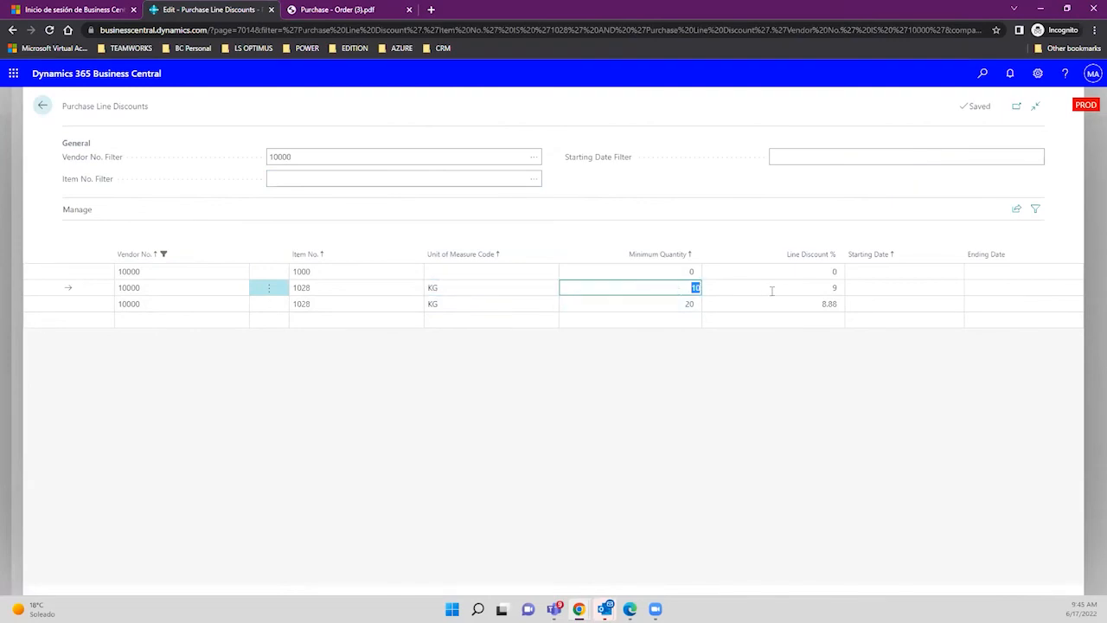
click(840, 288)
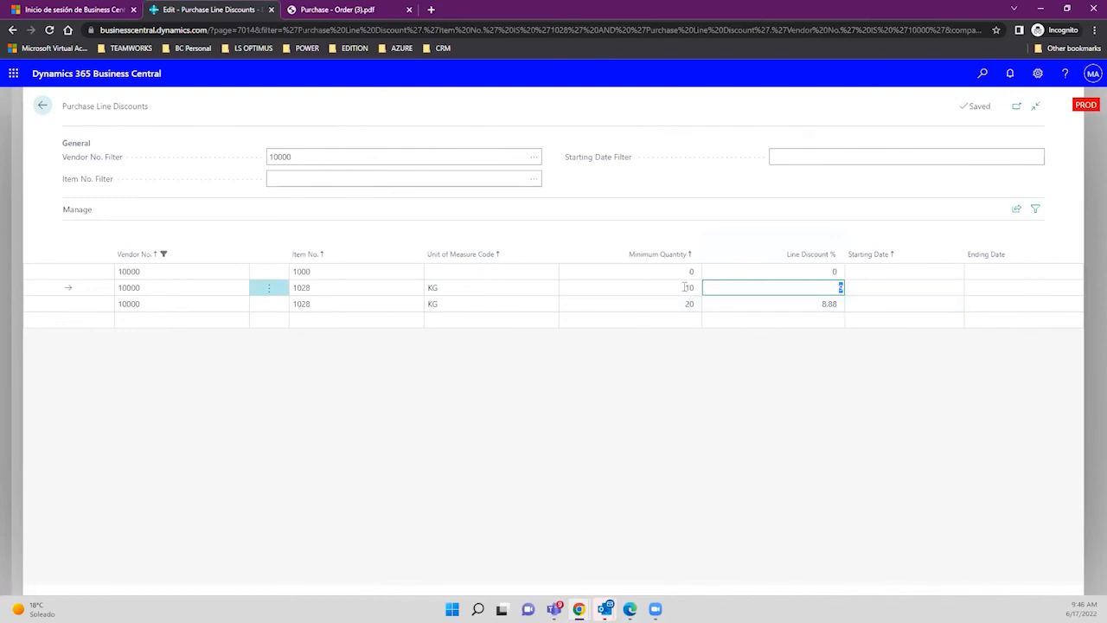
key(shift+Tab)
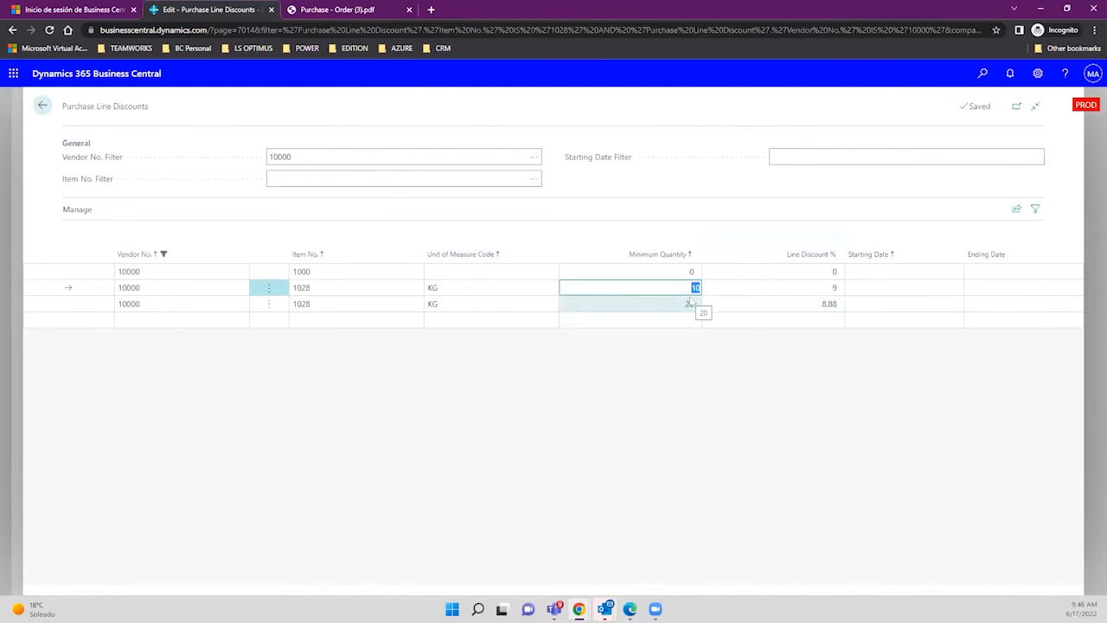
Personalize the Purchase Line Discounts page by adding the Currency Code and Variant Code columns between Minimum Quantity and Line Discount %.
click(1039, 73)
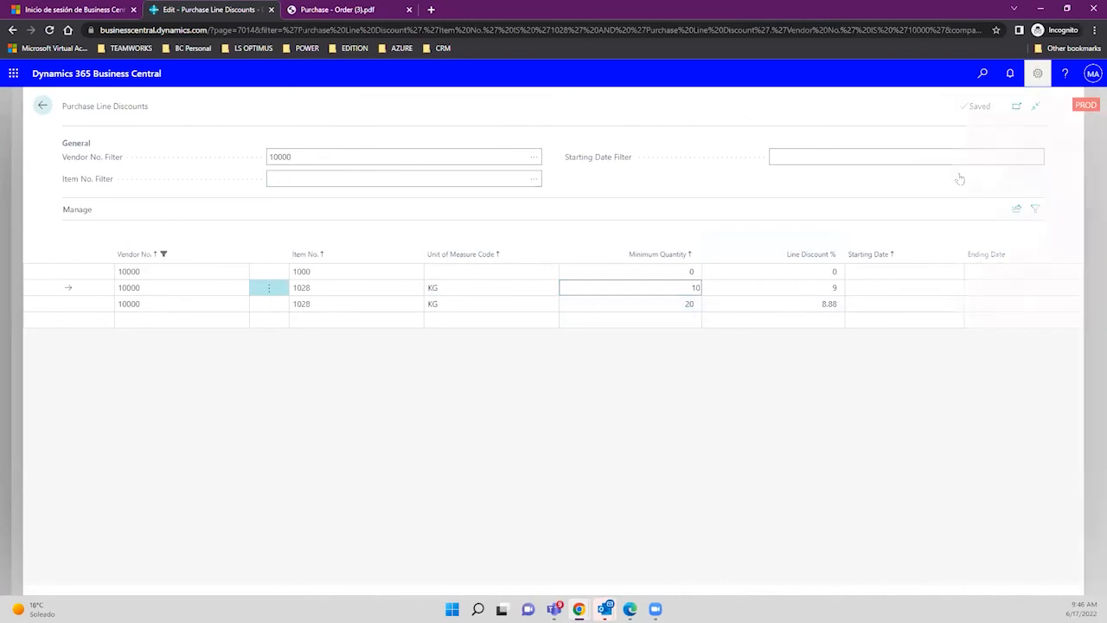
click(955, 155)
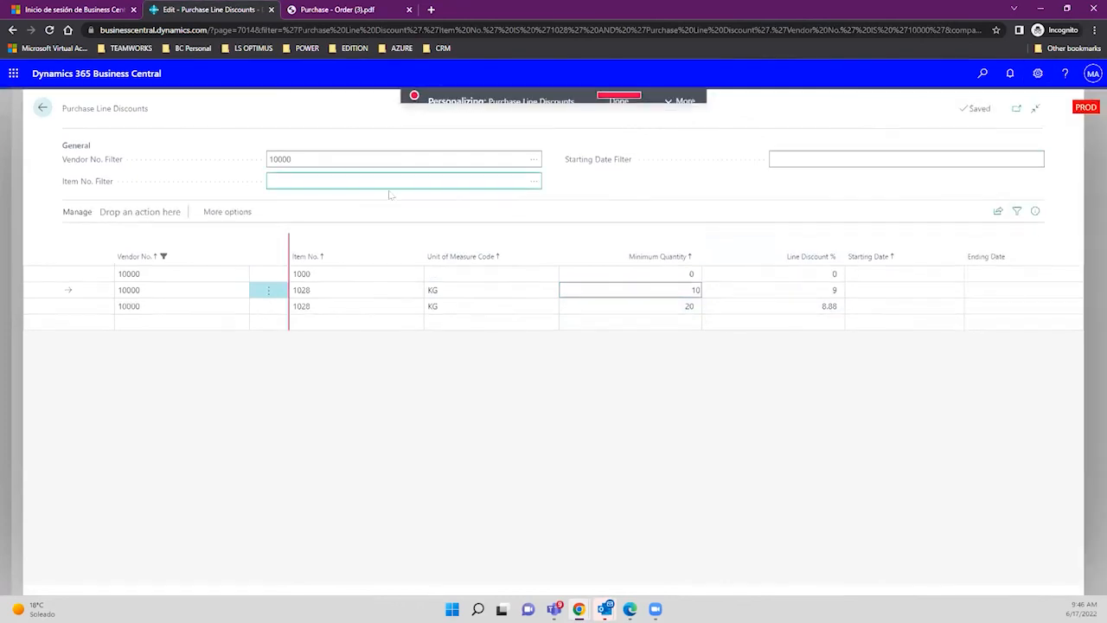
click(656, 102)
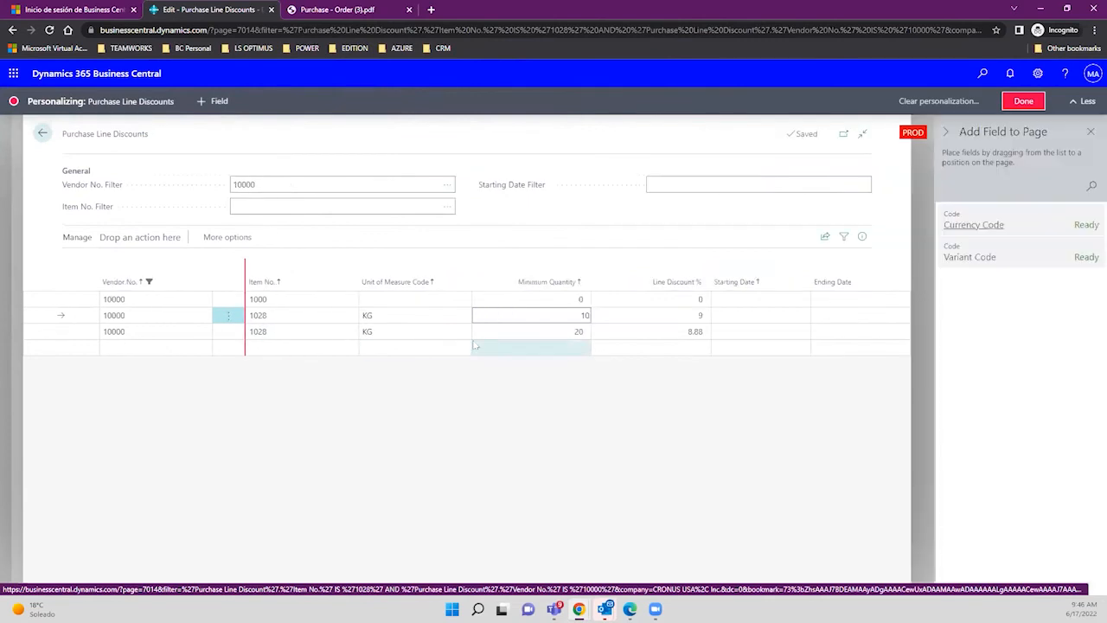
mouse_move(977, 227)
mouse_down()
mouse_move(647, 310)
mouse_move(610, 292)
mouse_move(758, 307)
mouse_up()
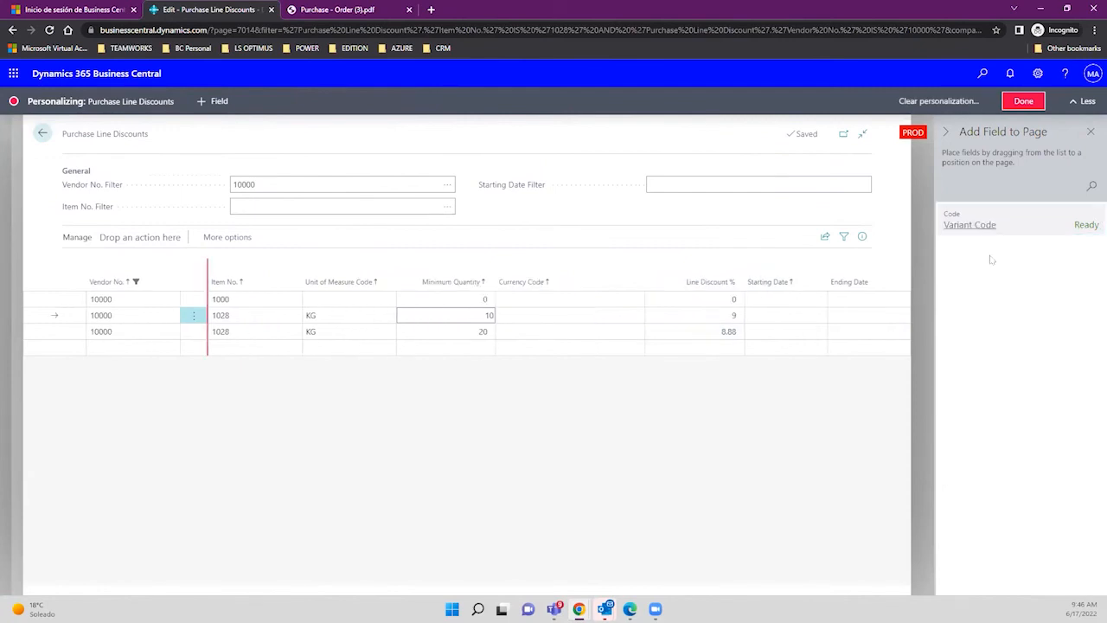
mouse_move(978, 227)
mouse_down()
mouse_move(791, 279)
mouse_move(645, 281)
mouse_up()
click(1023, 101)
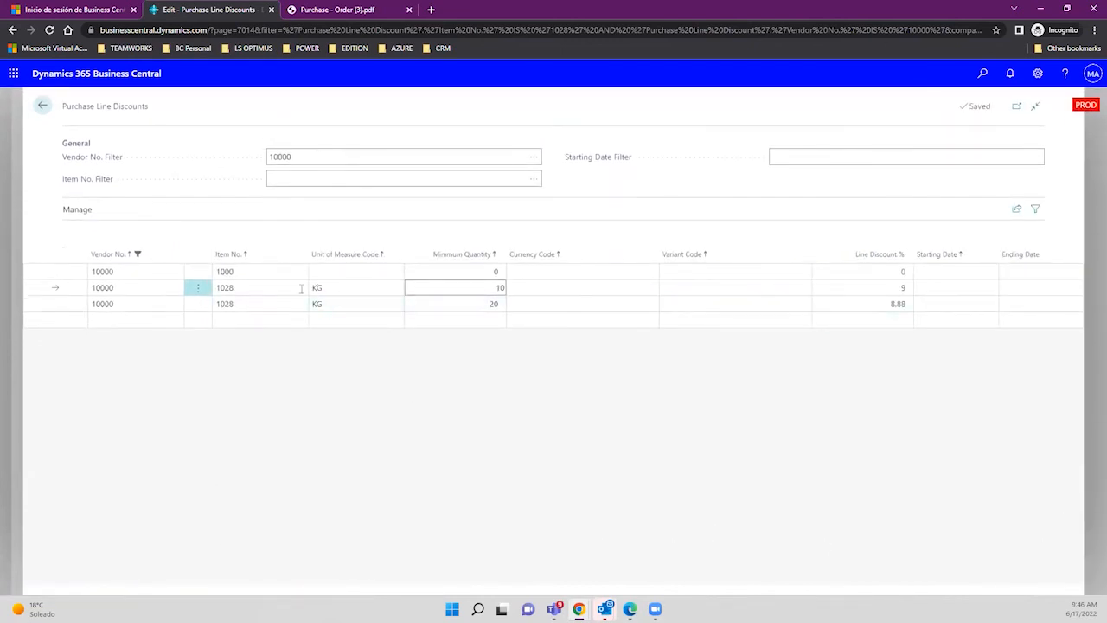
Examine the item choices, minimum quantity and line discount percentage on the first item 1028 discount line.
click(260, 290)
click(299, 289)
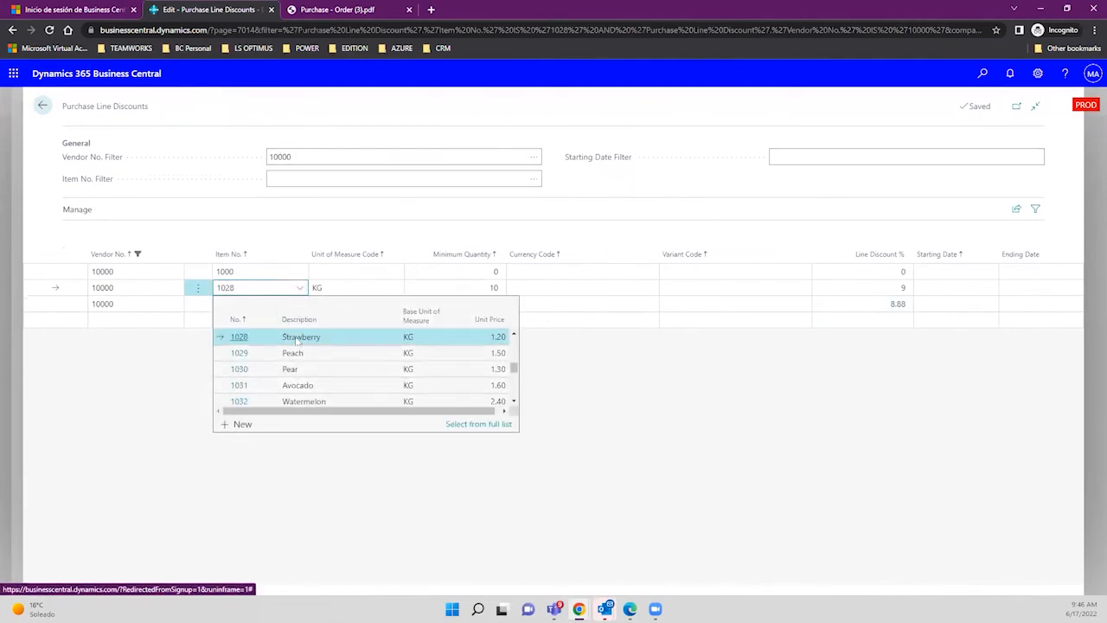
click(490, 287)
click(903, 289)
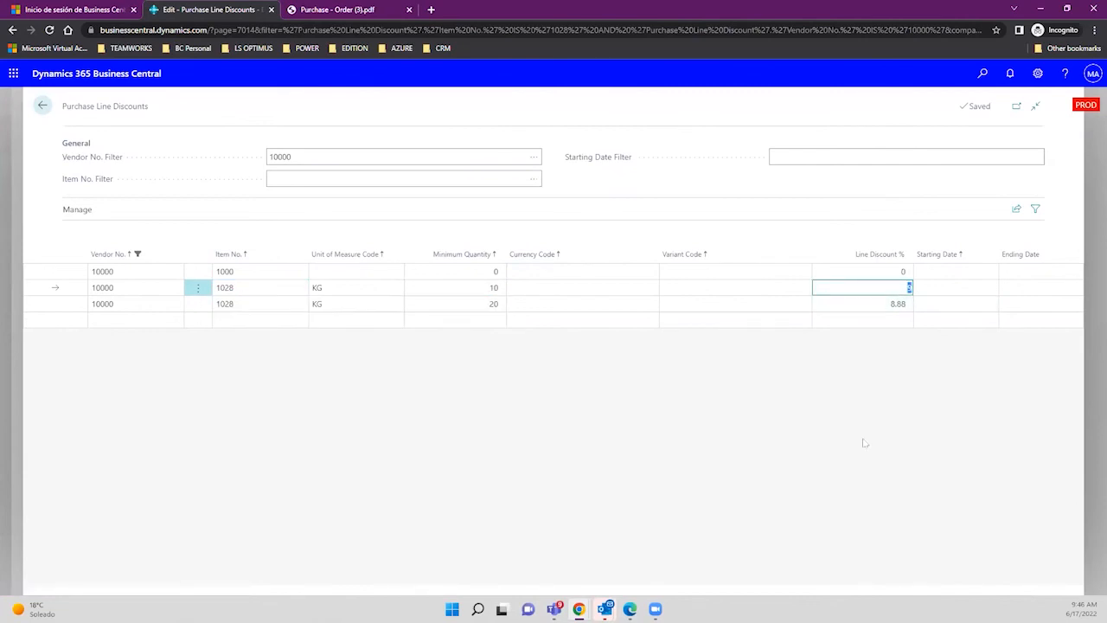
Set the item 1000 discount line's currency code to MXN and its line discount to 10 percent.
click(599, 272)
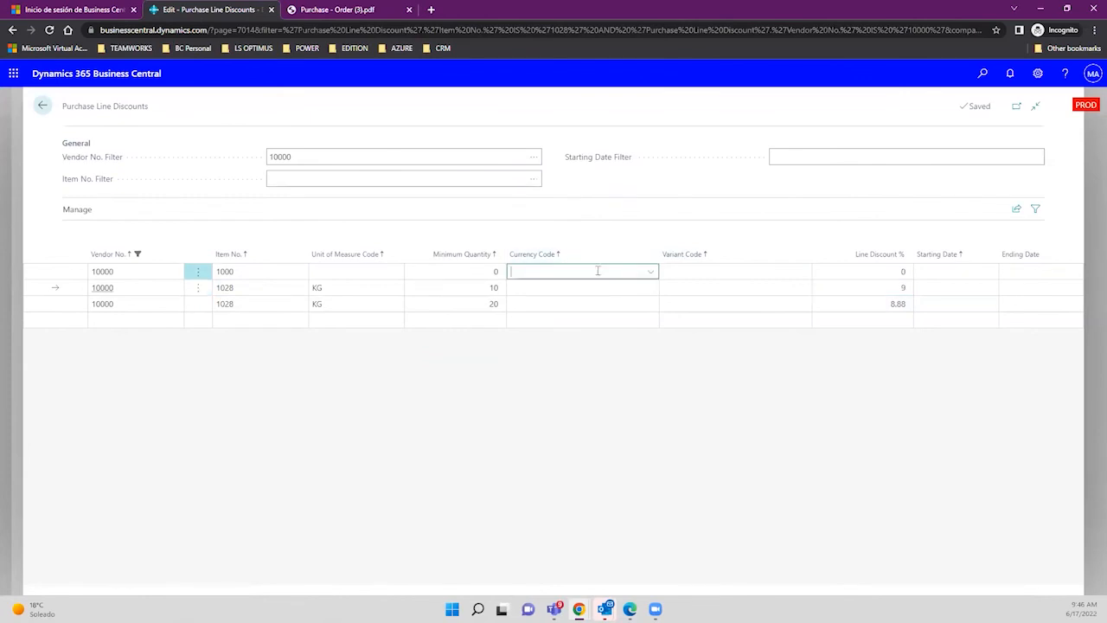
click(651, 273)
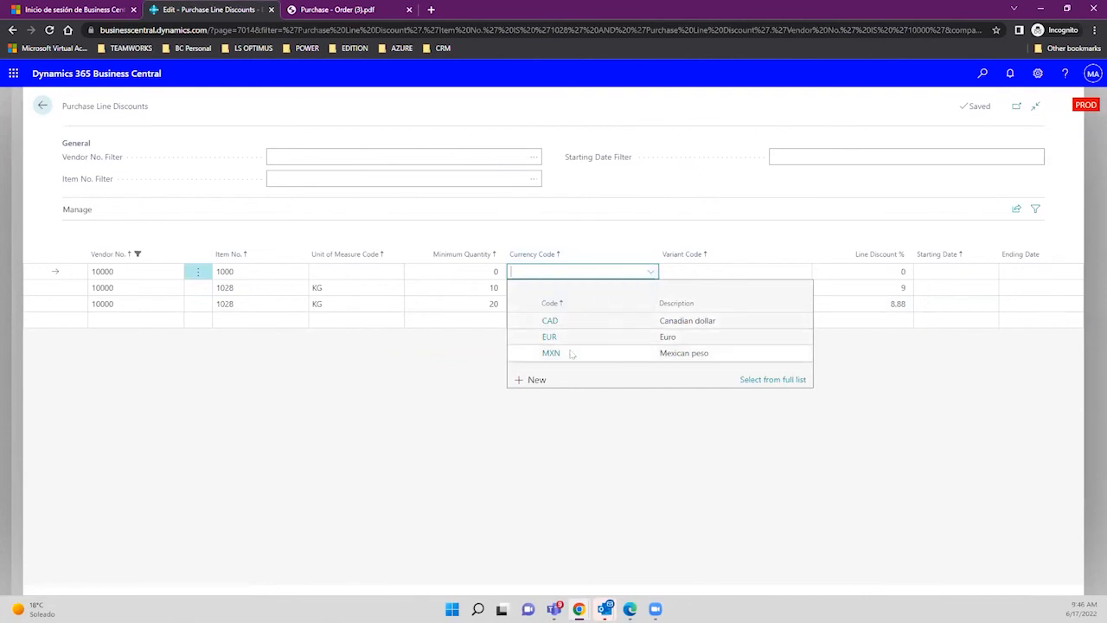
click(615, 354)
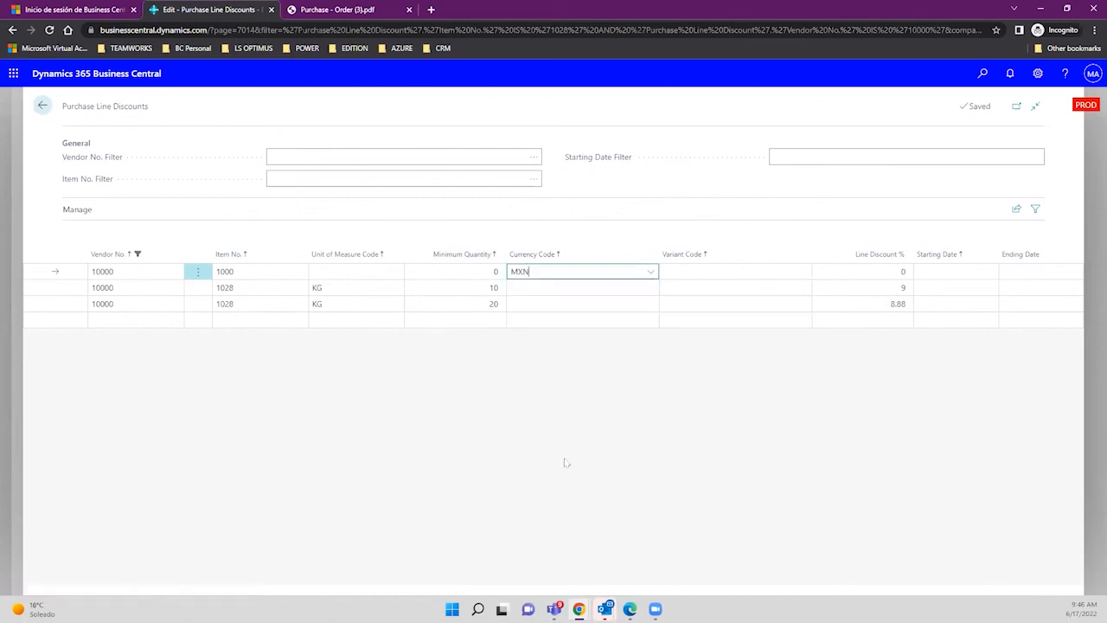
click(863, 270)
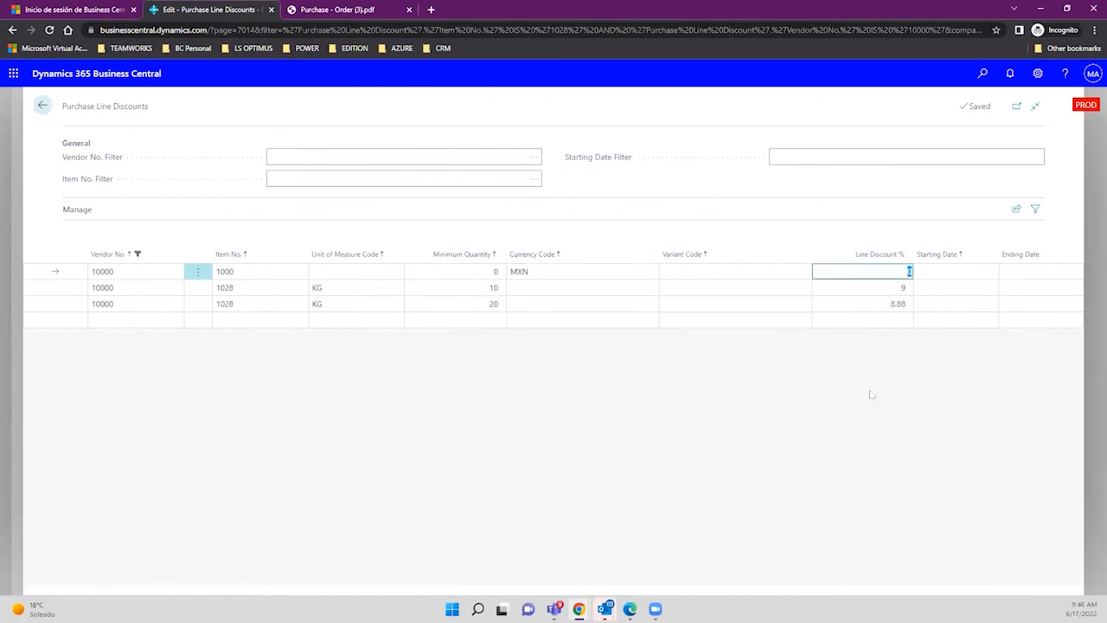
text(10)
key(Tab)
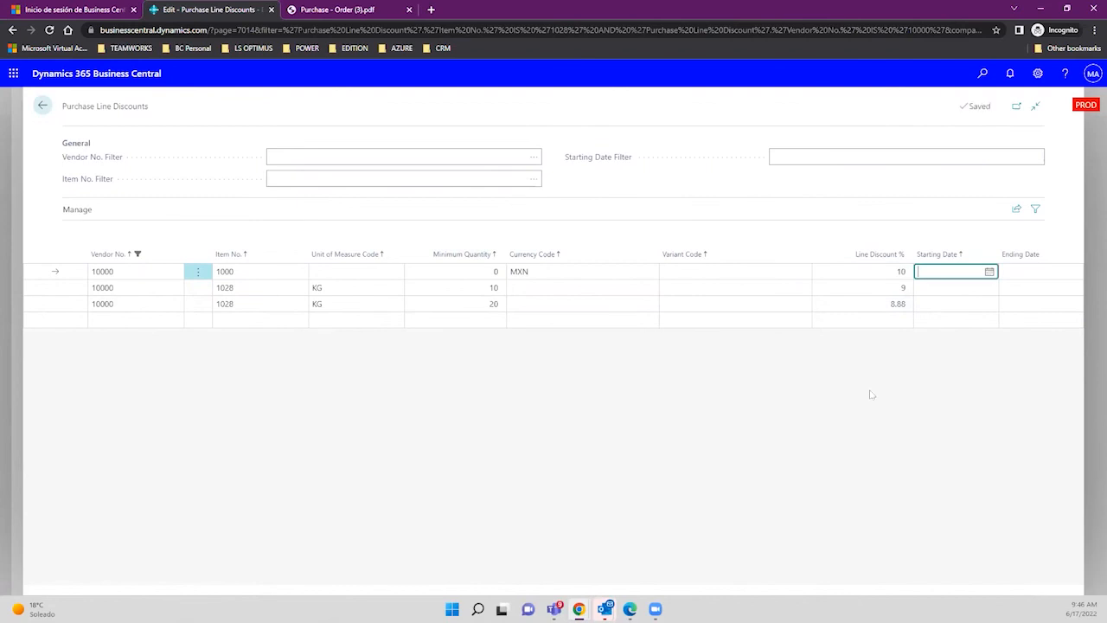
click(873, 273)
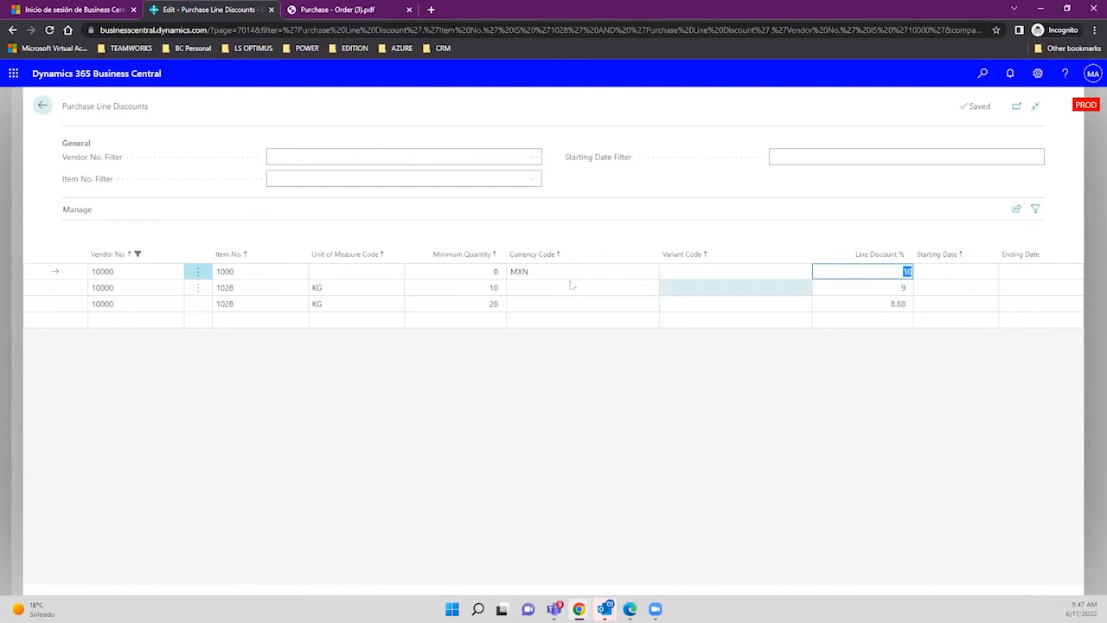
Examine the variant codes and item choices available for the item 1000 discount line without selecting any.
click(767, 266)
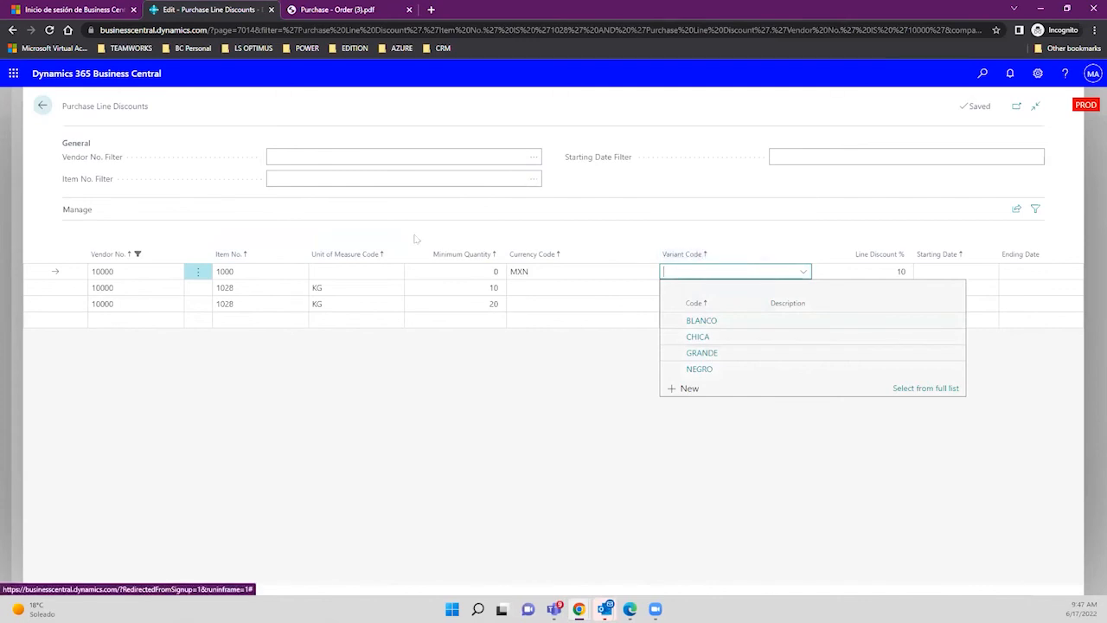
click(297, 275)
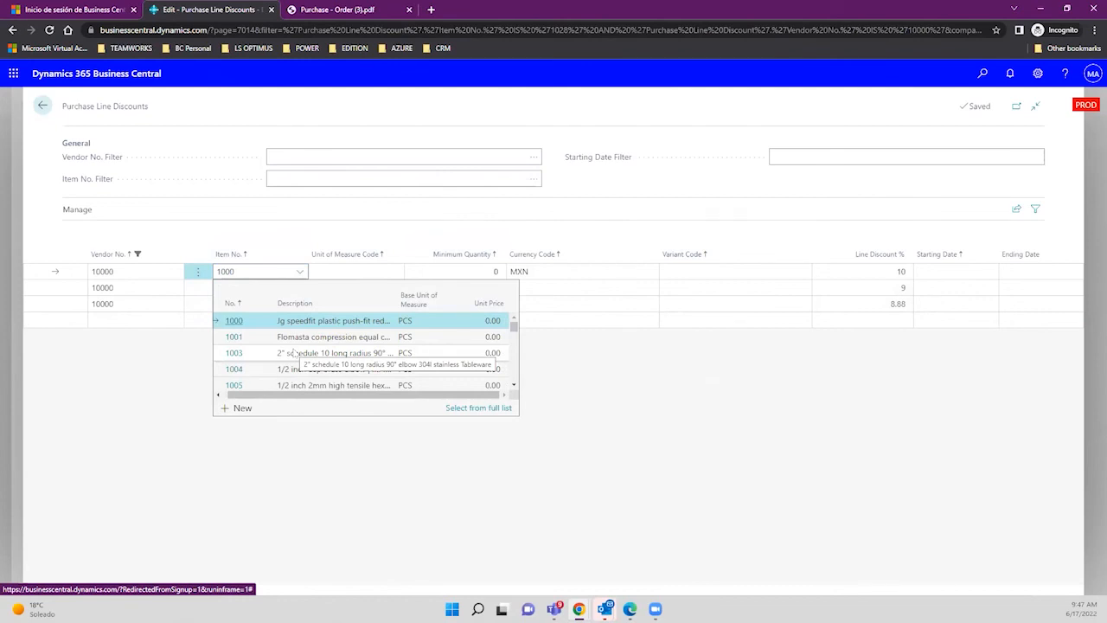
click(749, 287)
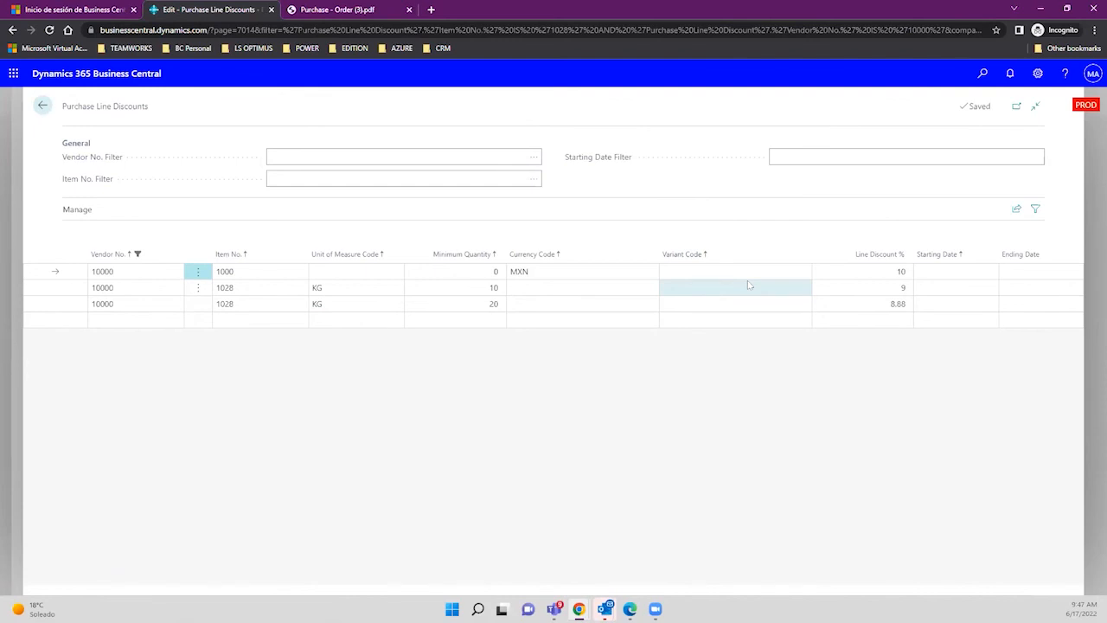
click(703, 270)
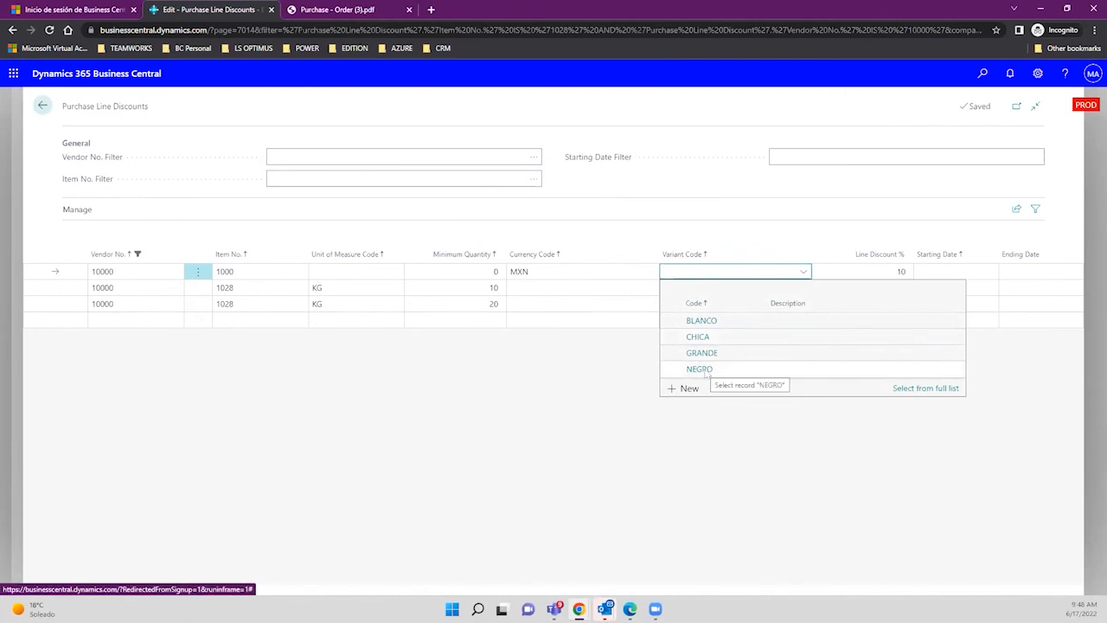
click(604, 385)
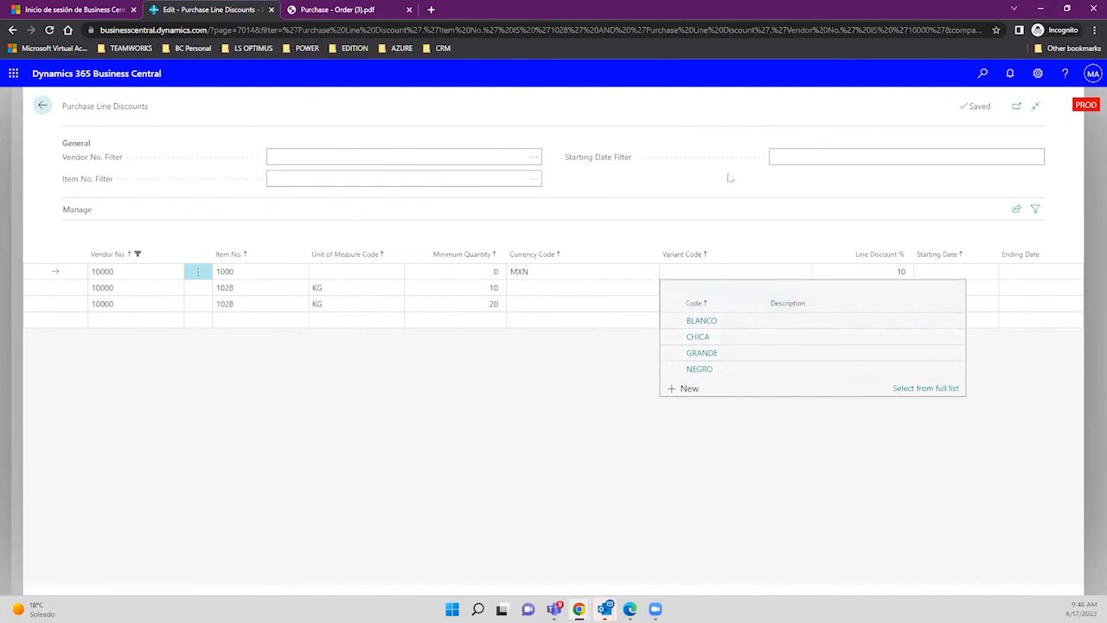
click(806, 157)
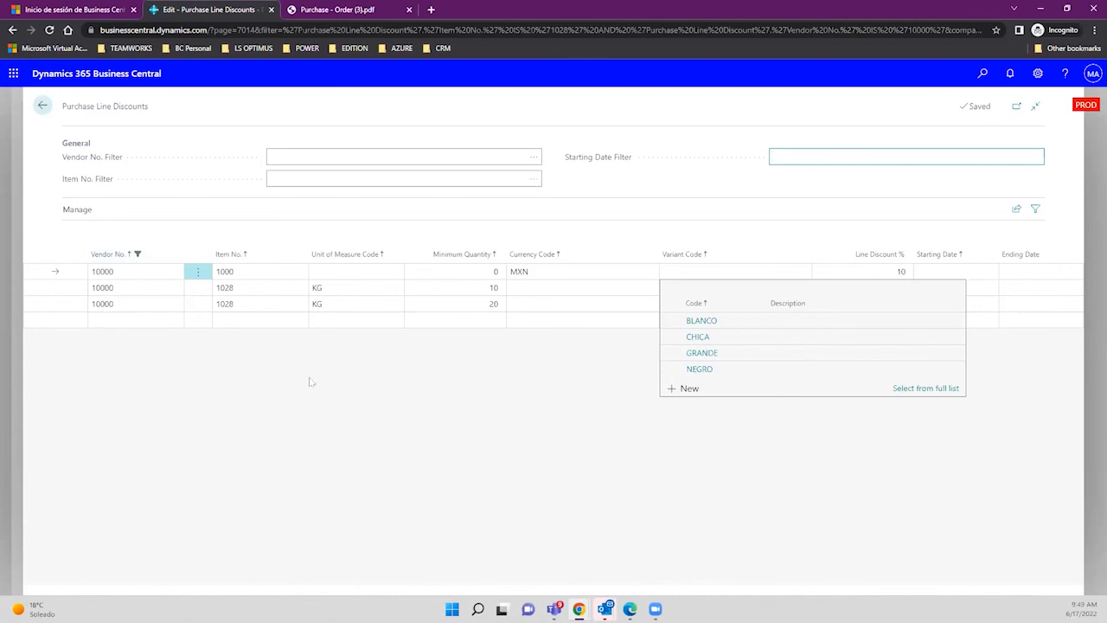
click(261, 412)
Leave the line discounts, agree to update related records, and return from Fabrikam's vendor card to the CRONUS USA home page.
click(42, 105)
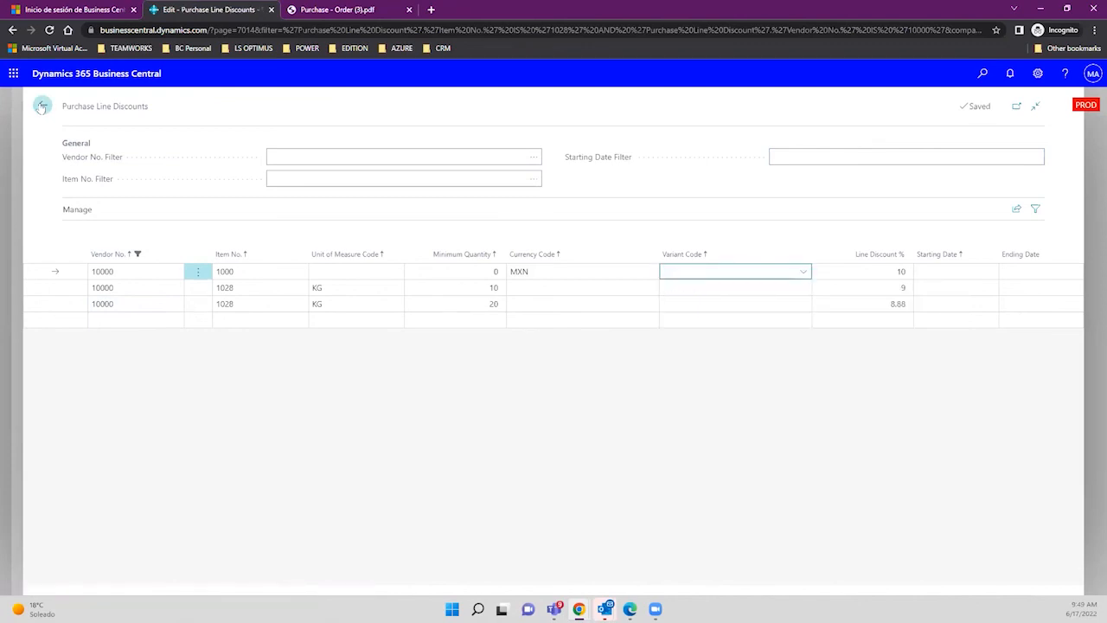
click(43, 106)
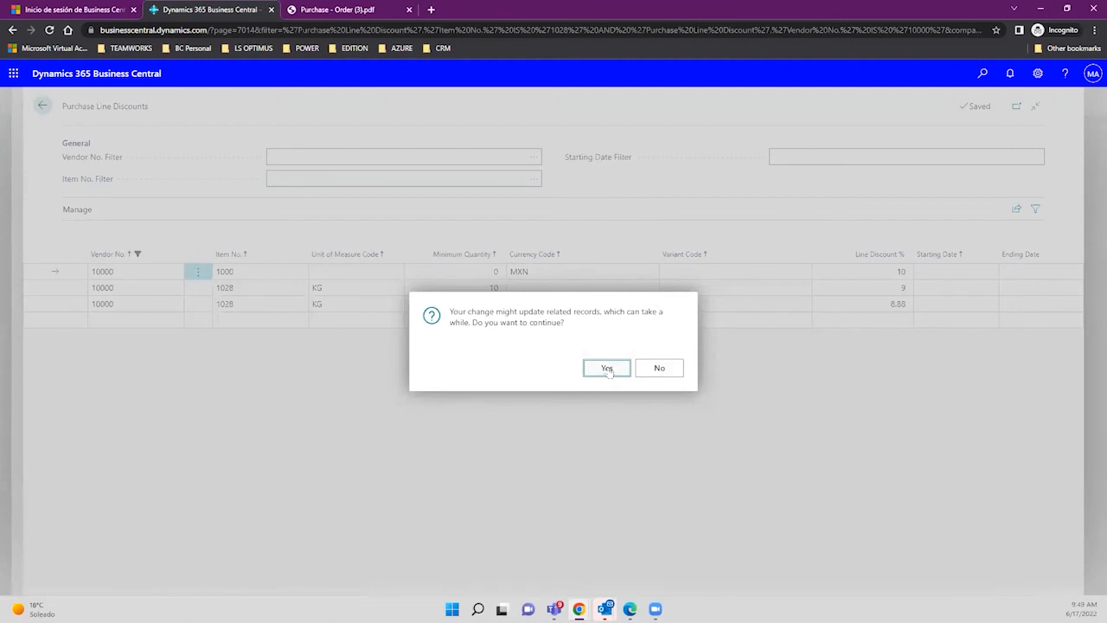
click(608, 368)
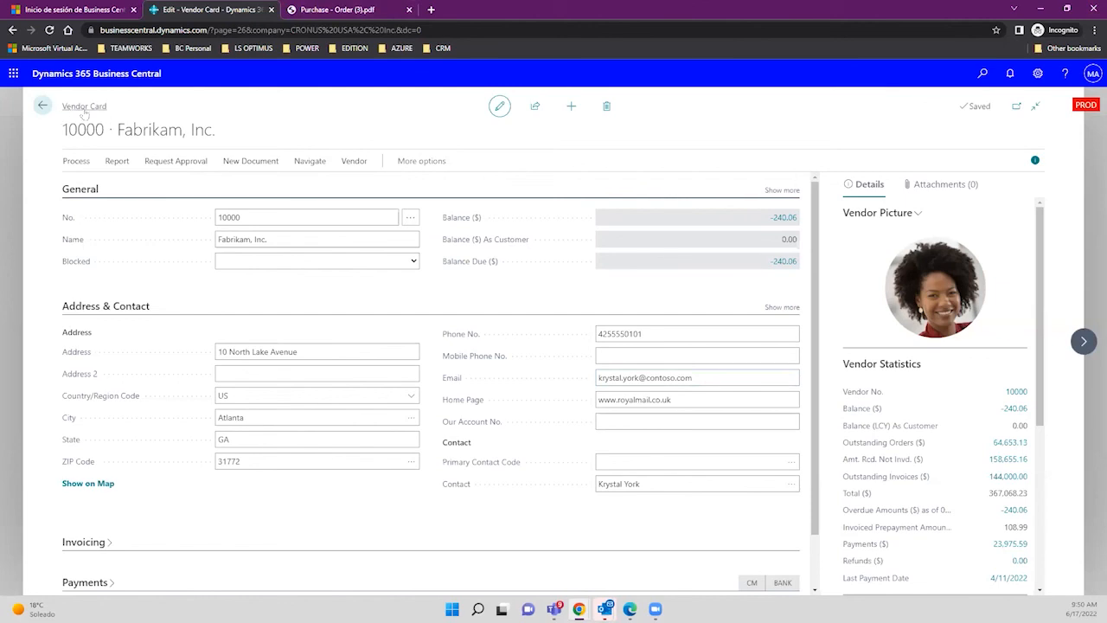
click(43, 106)
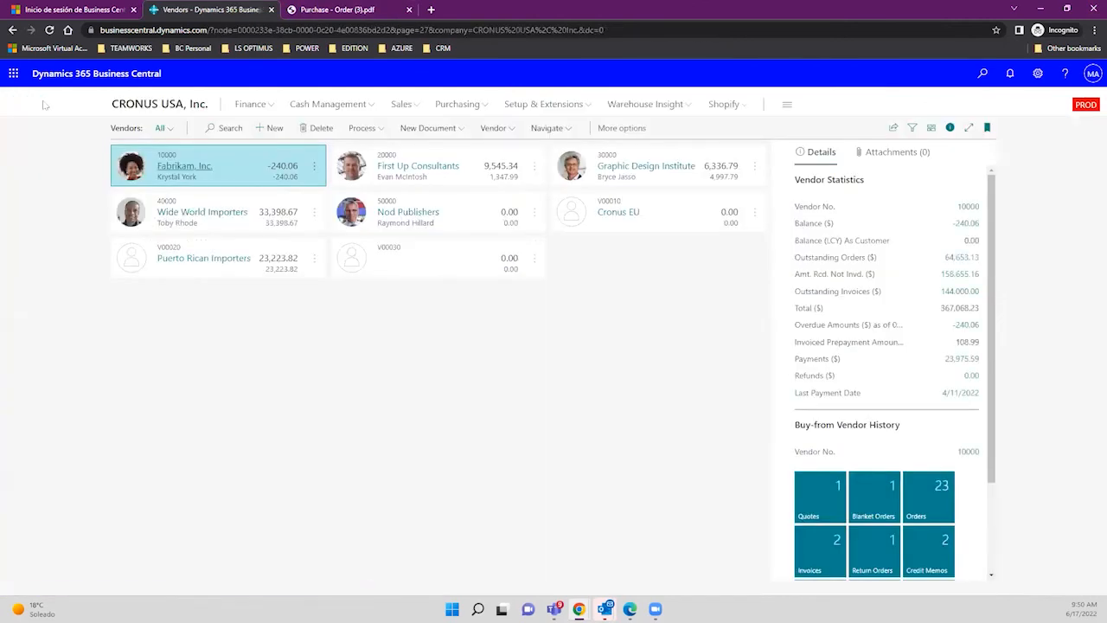
click(131, 110)
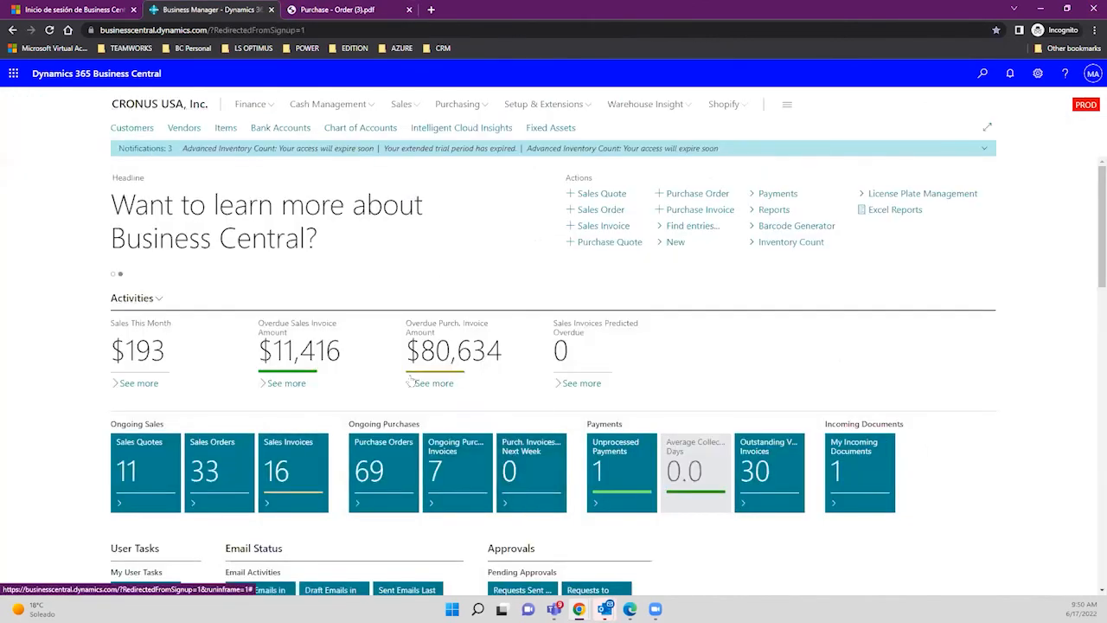